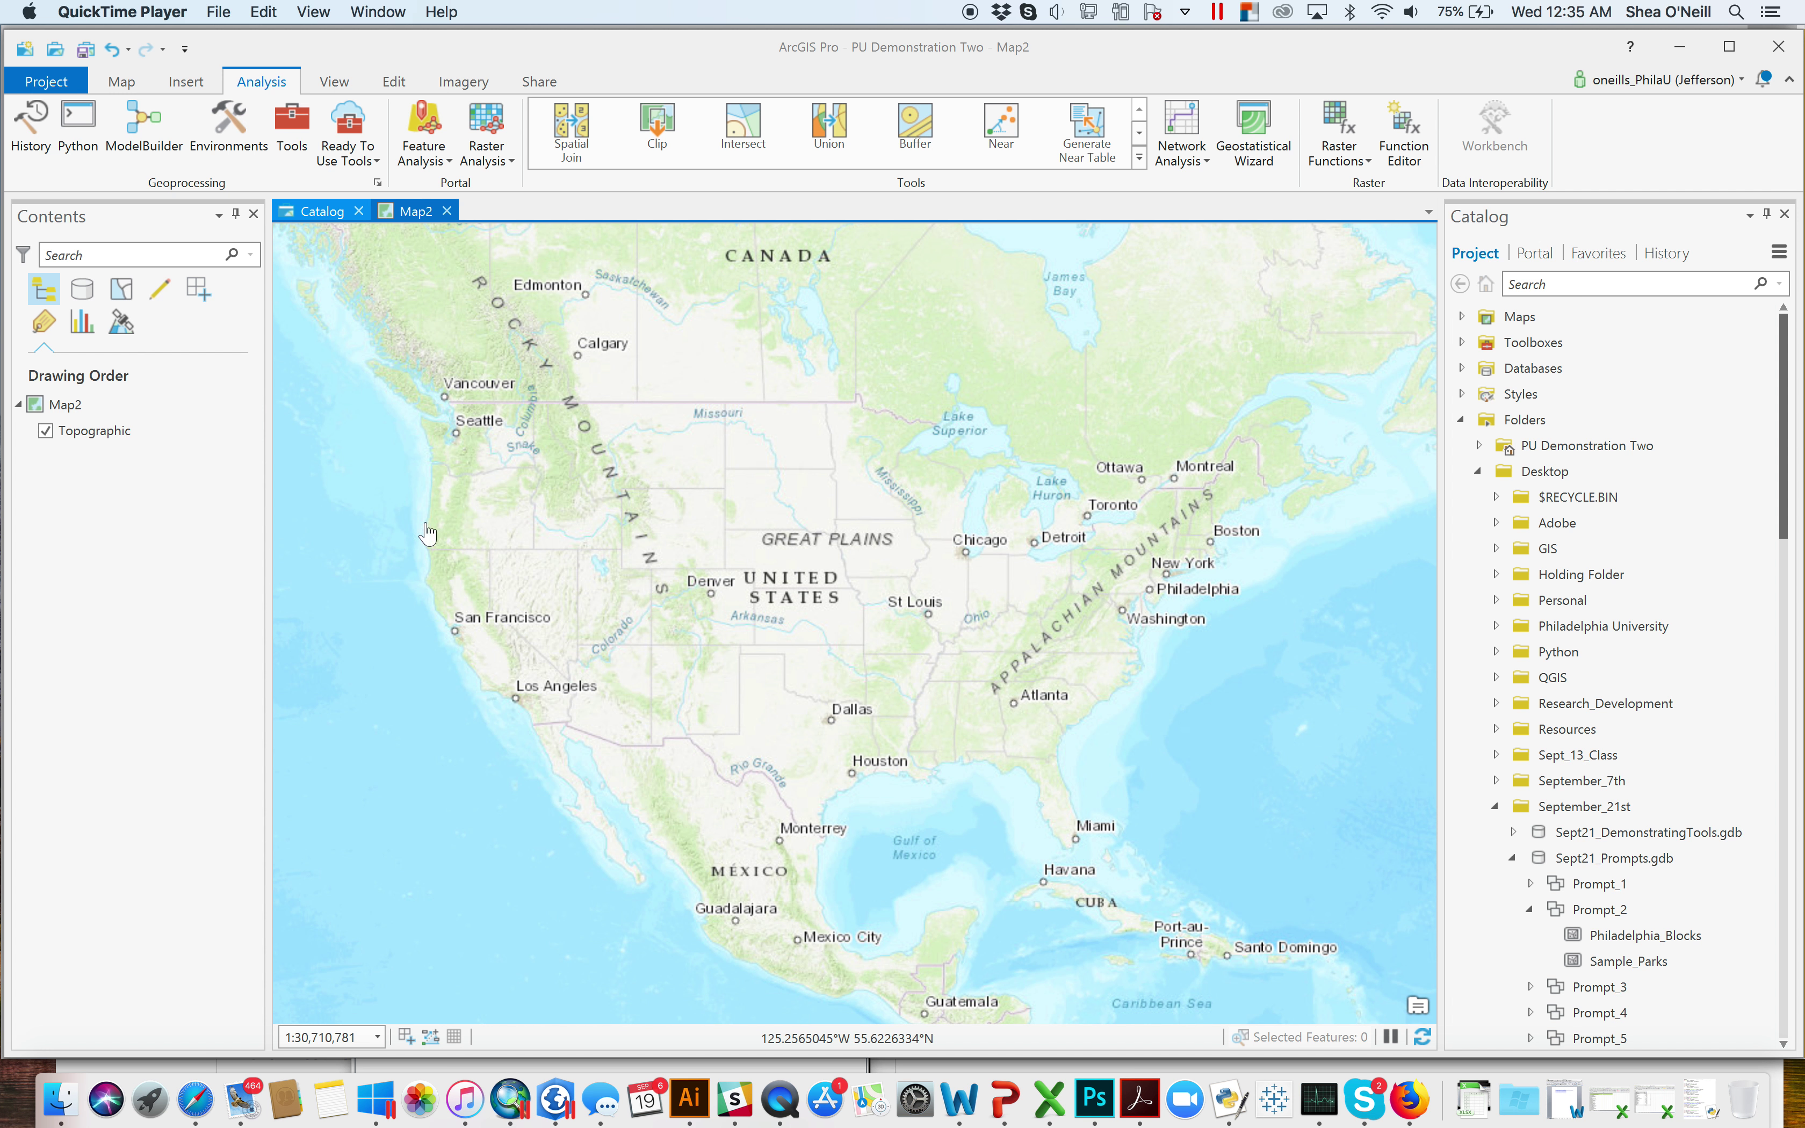
Display the full list of geoprocessing toolboxes and close it after viewing
{"action": "left_click", "coordinate": [302, 122]}
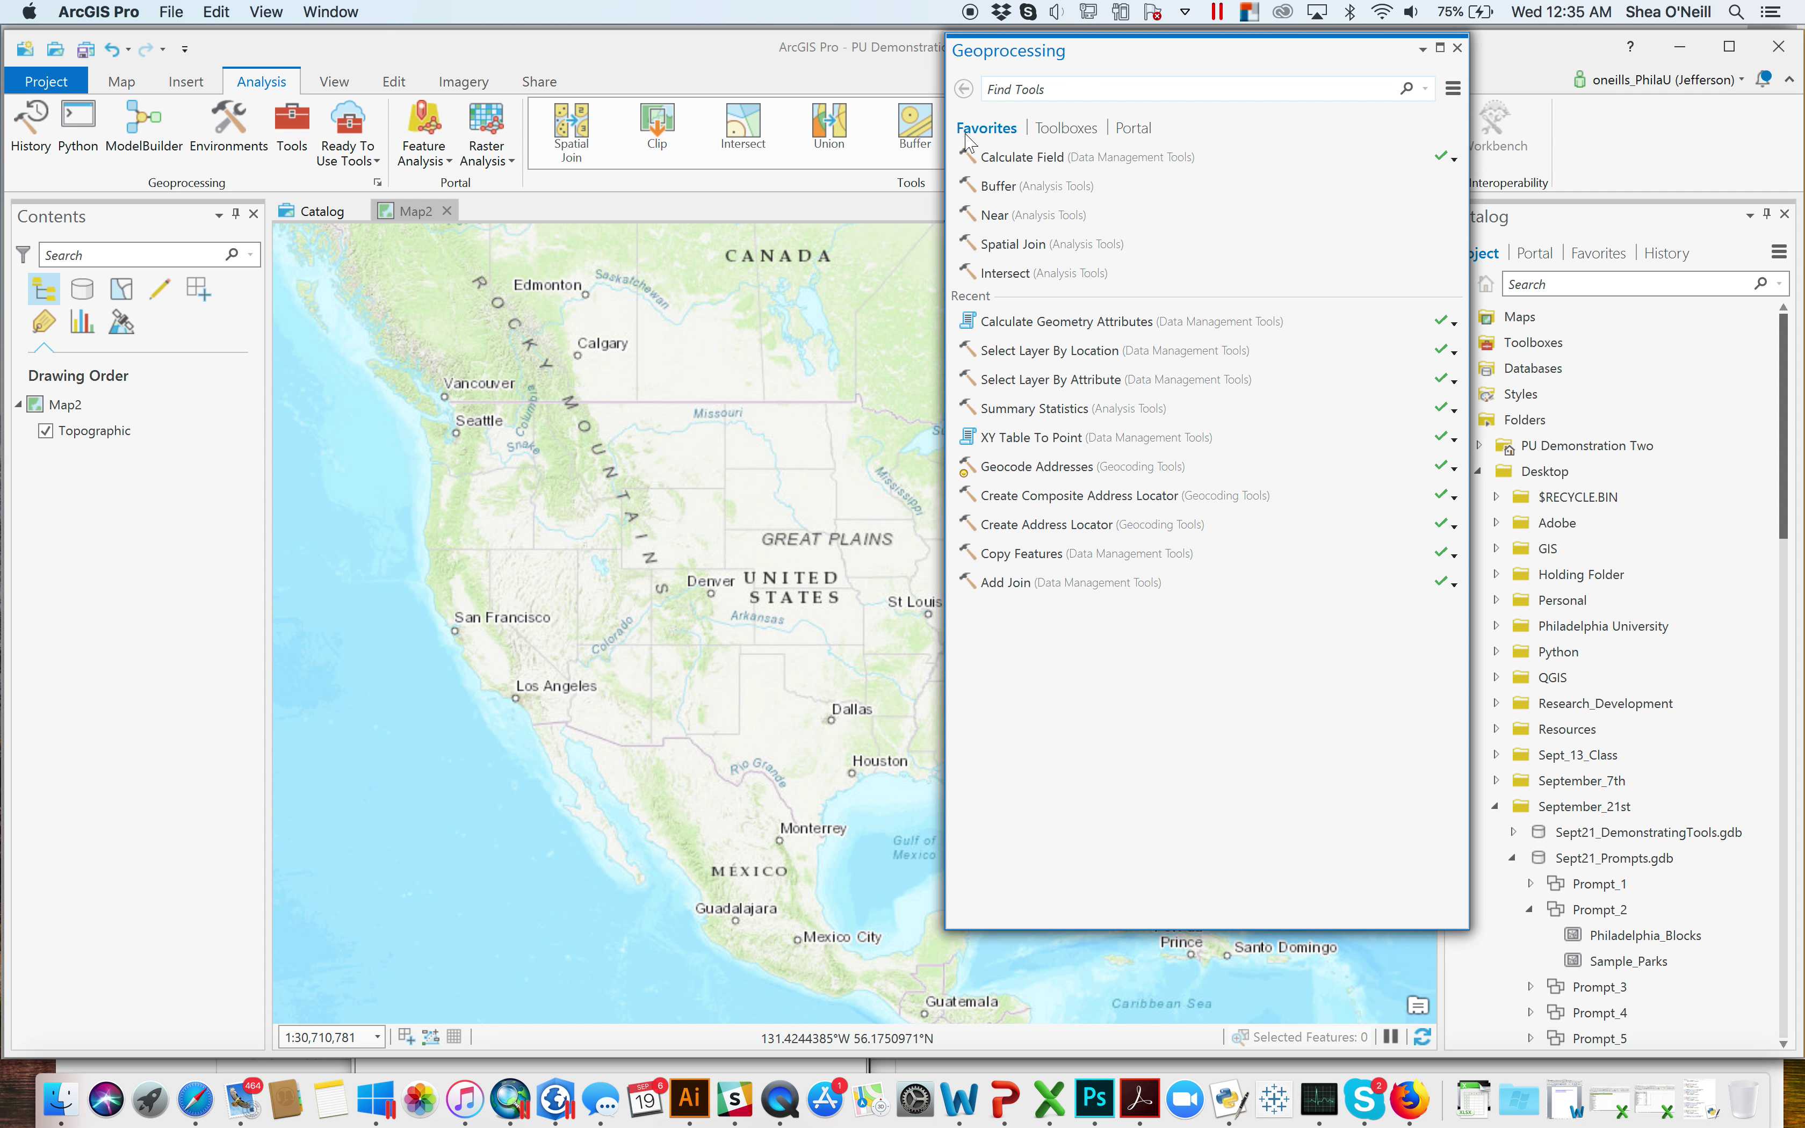
{"action": "left_click", "coordinate": [1066, 130]}
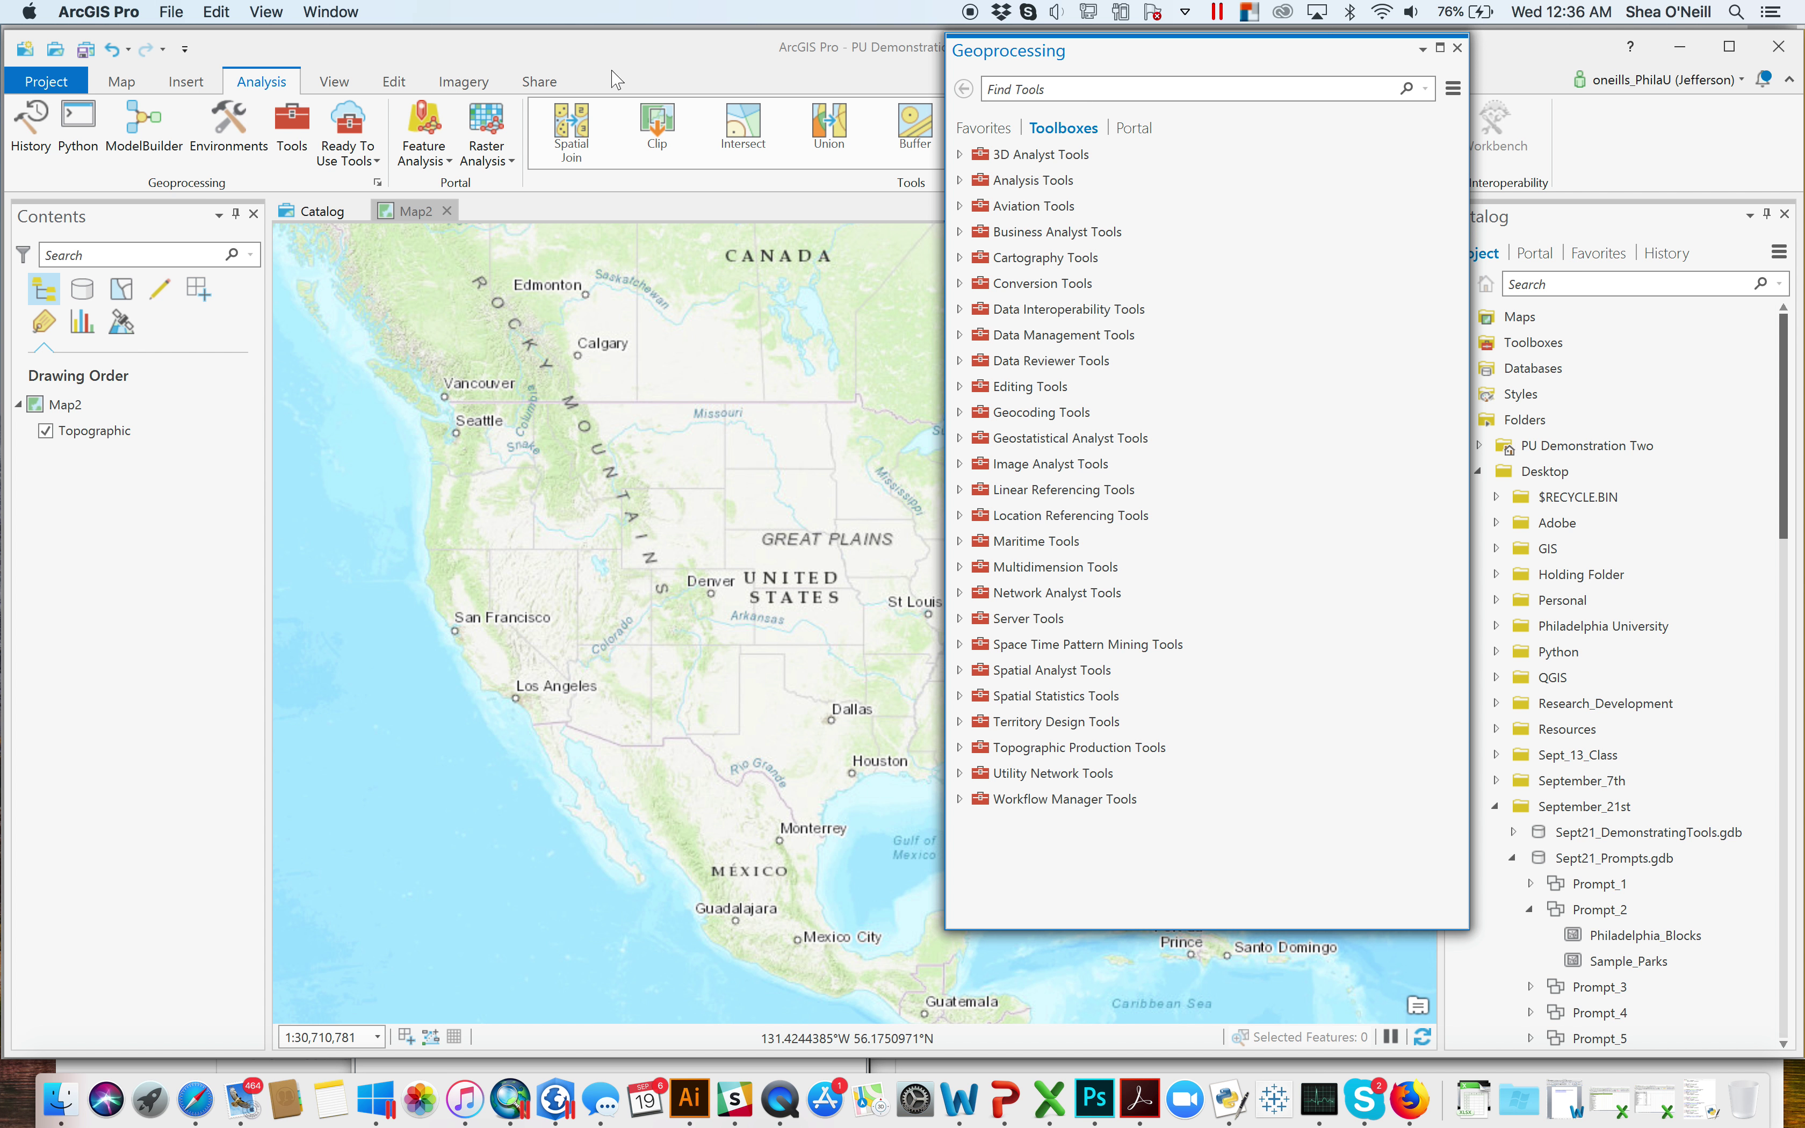
{"action": "left_click", "coordinate": [1456, 48]}
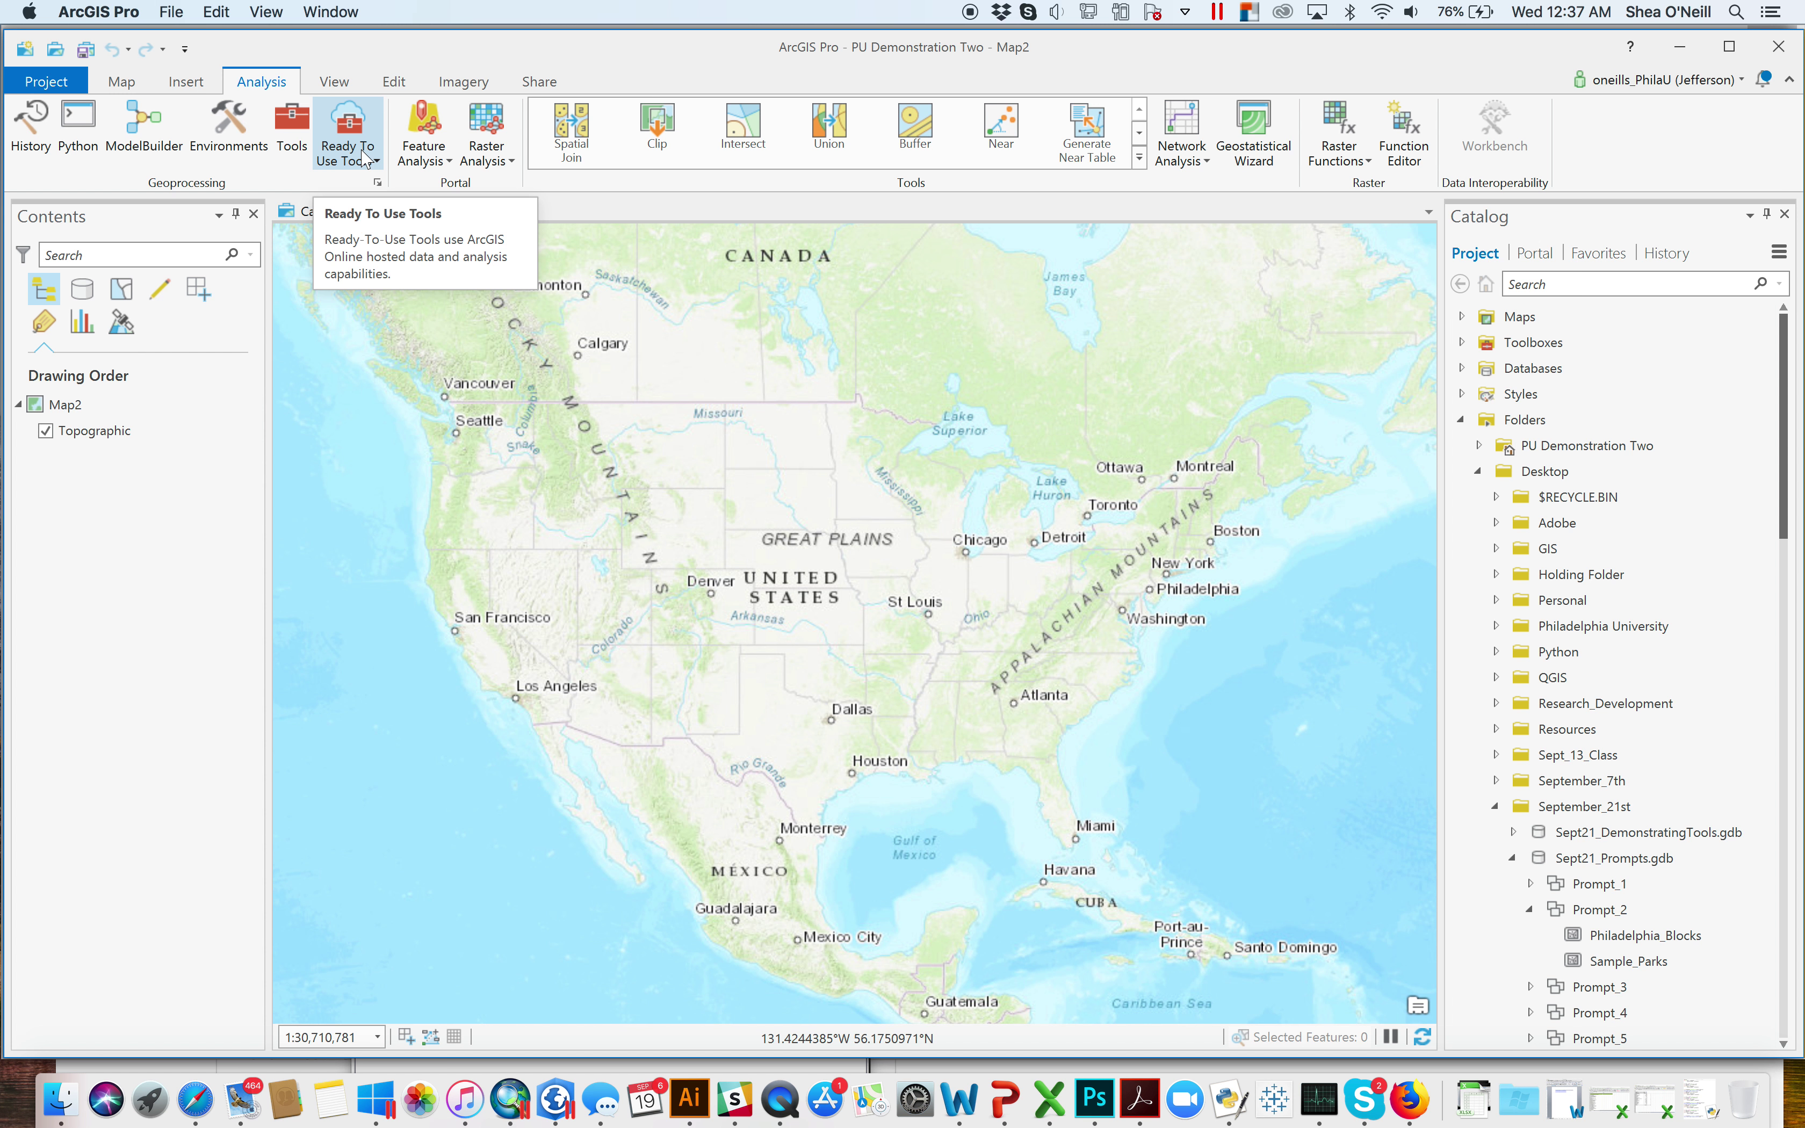
Review the Ready To Use Tools and look through the rows of the analysis tools gallery
{"action": "left_click", "coordinate": [376, 161]}
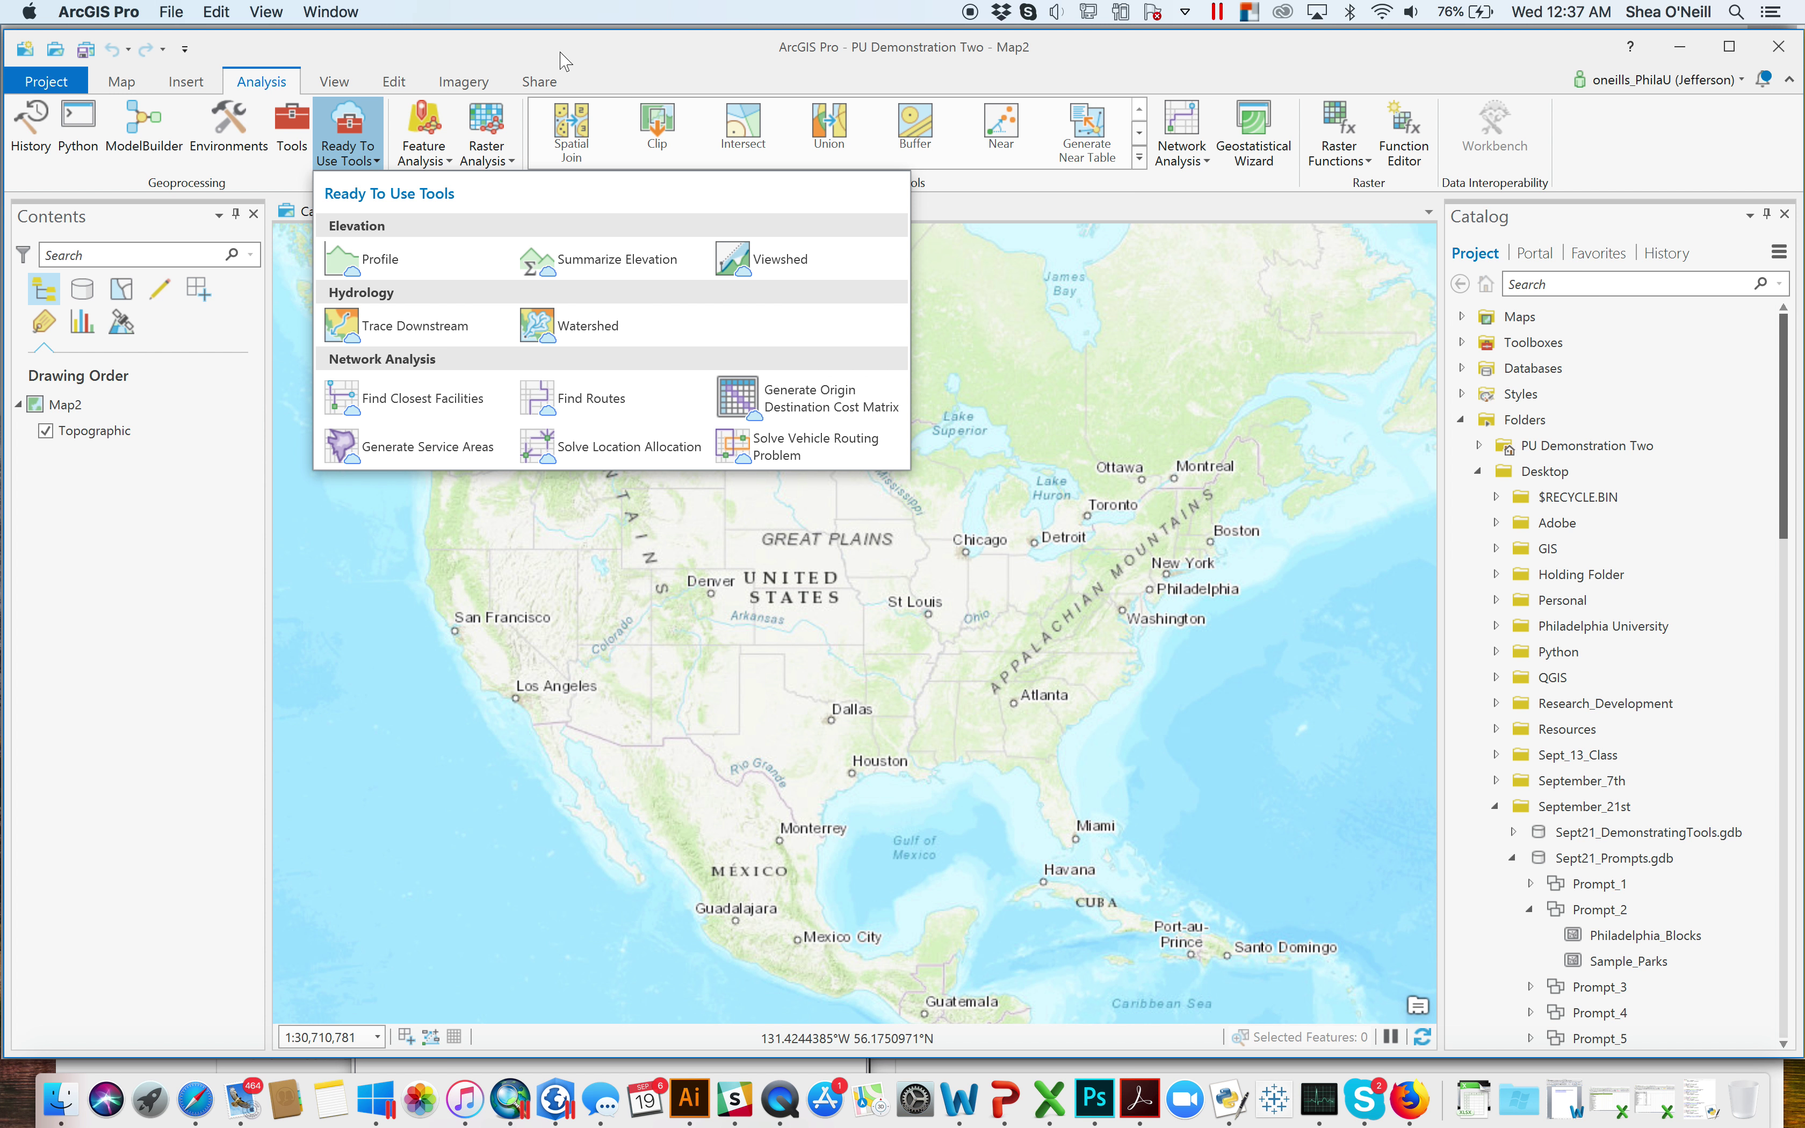
{"action": "left_click", "coordinate": [530, 147]}
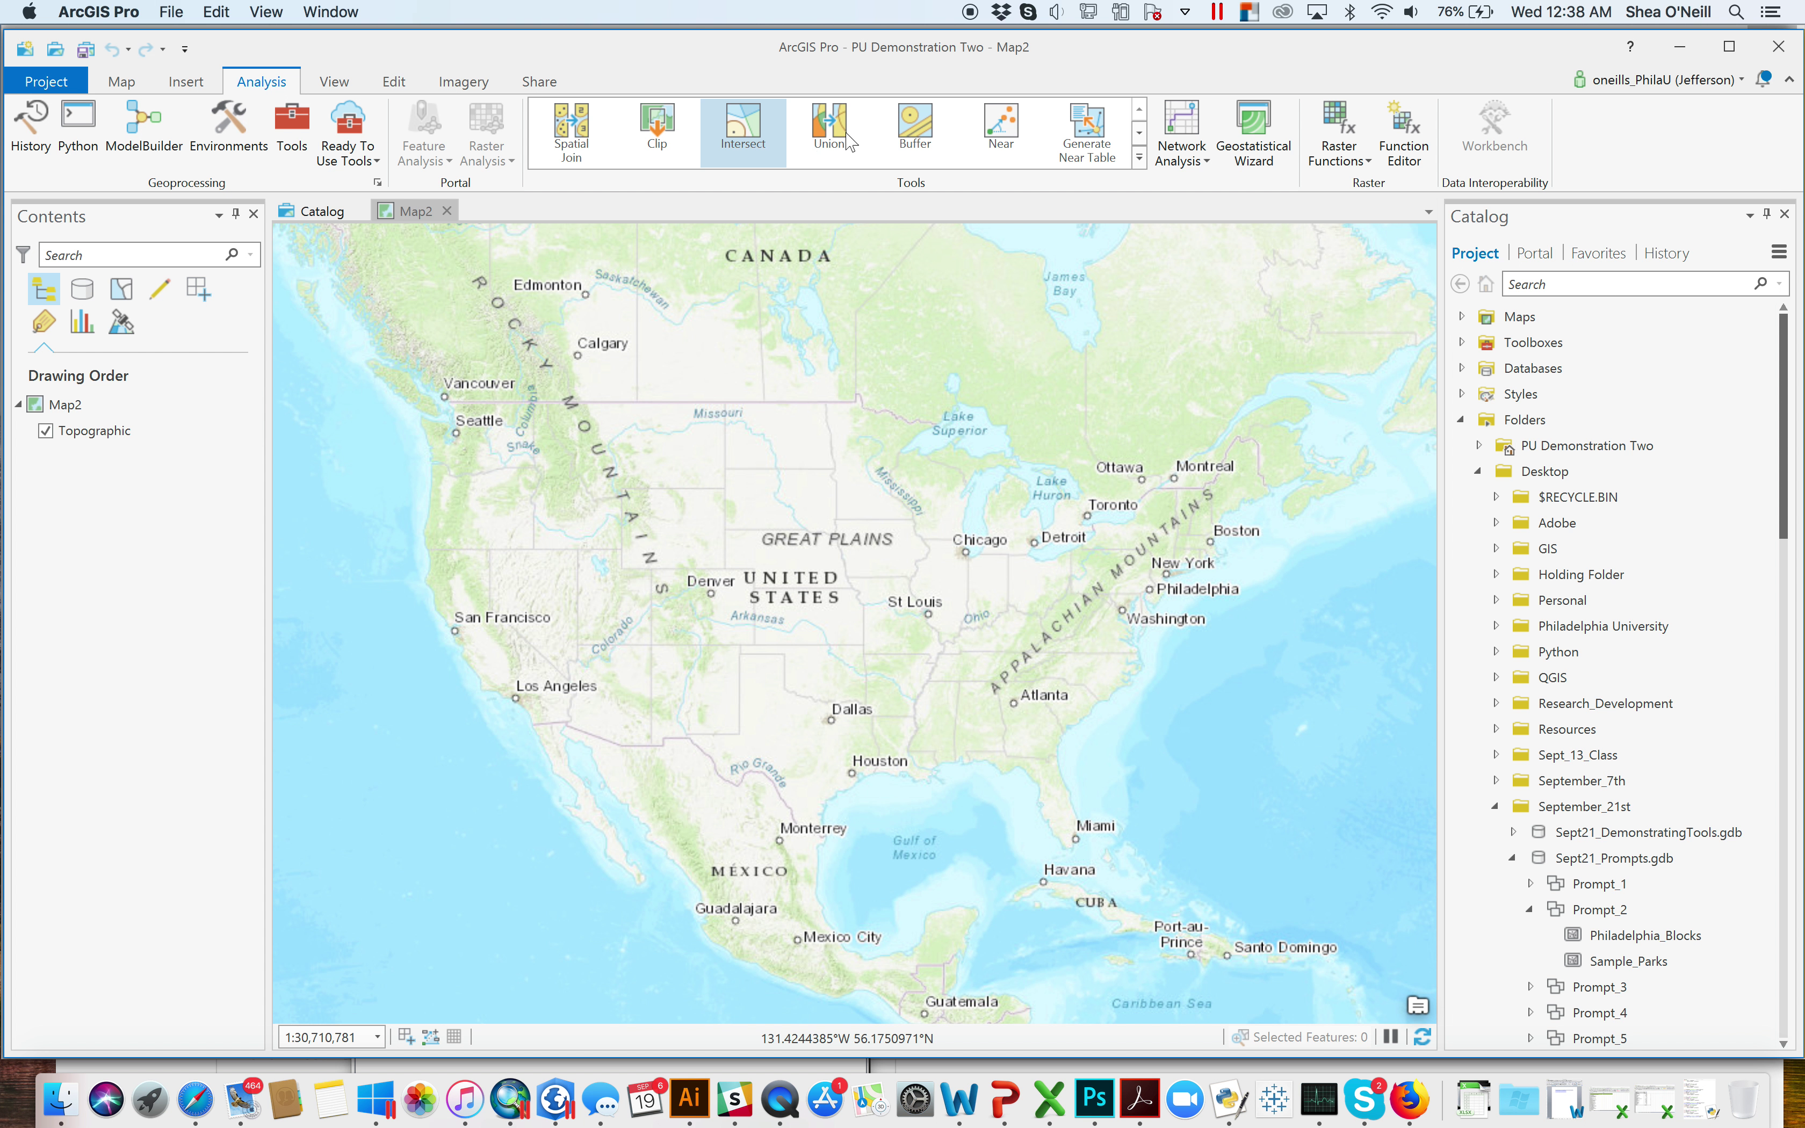
{"action": "left_click", "coordinate": [1138, 133]}
{"action": "left_click", "coordinate": [1140, 112]}
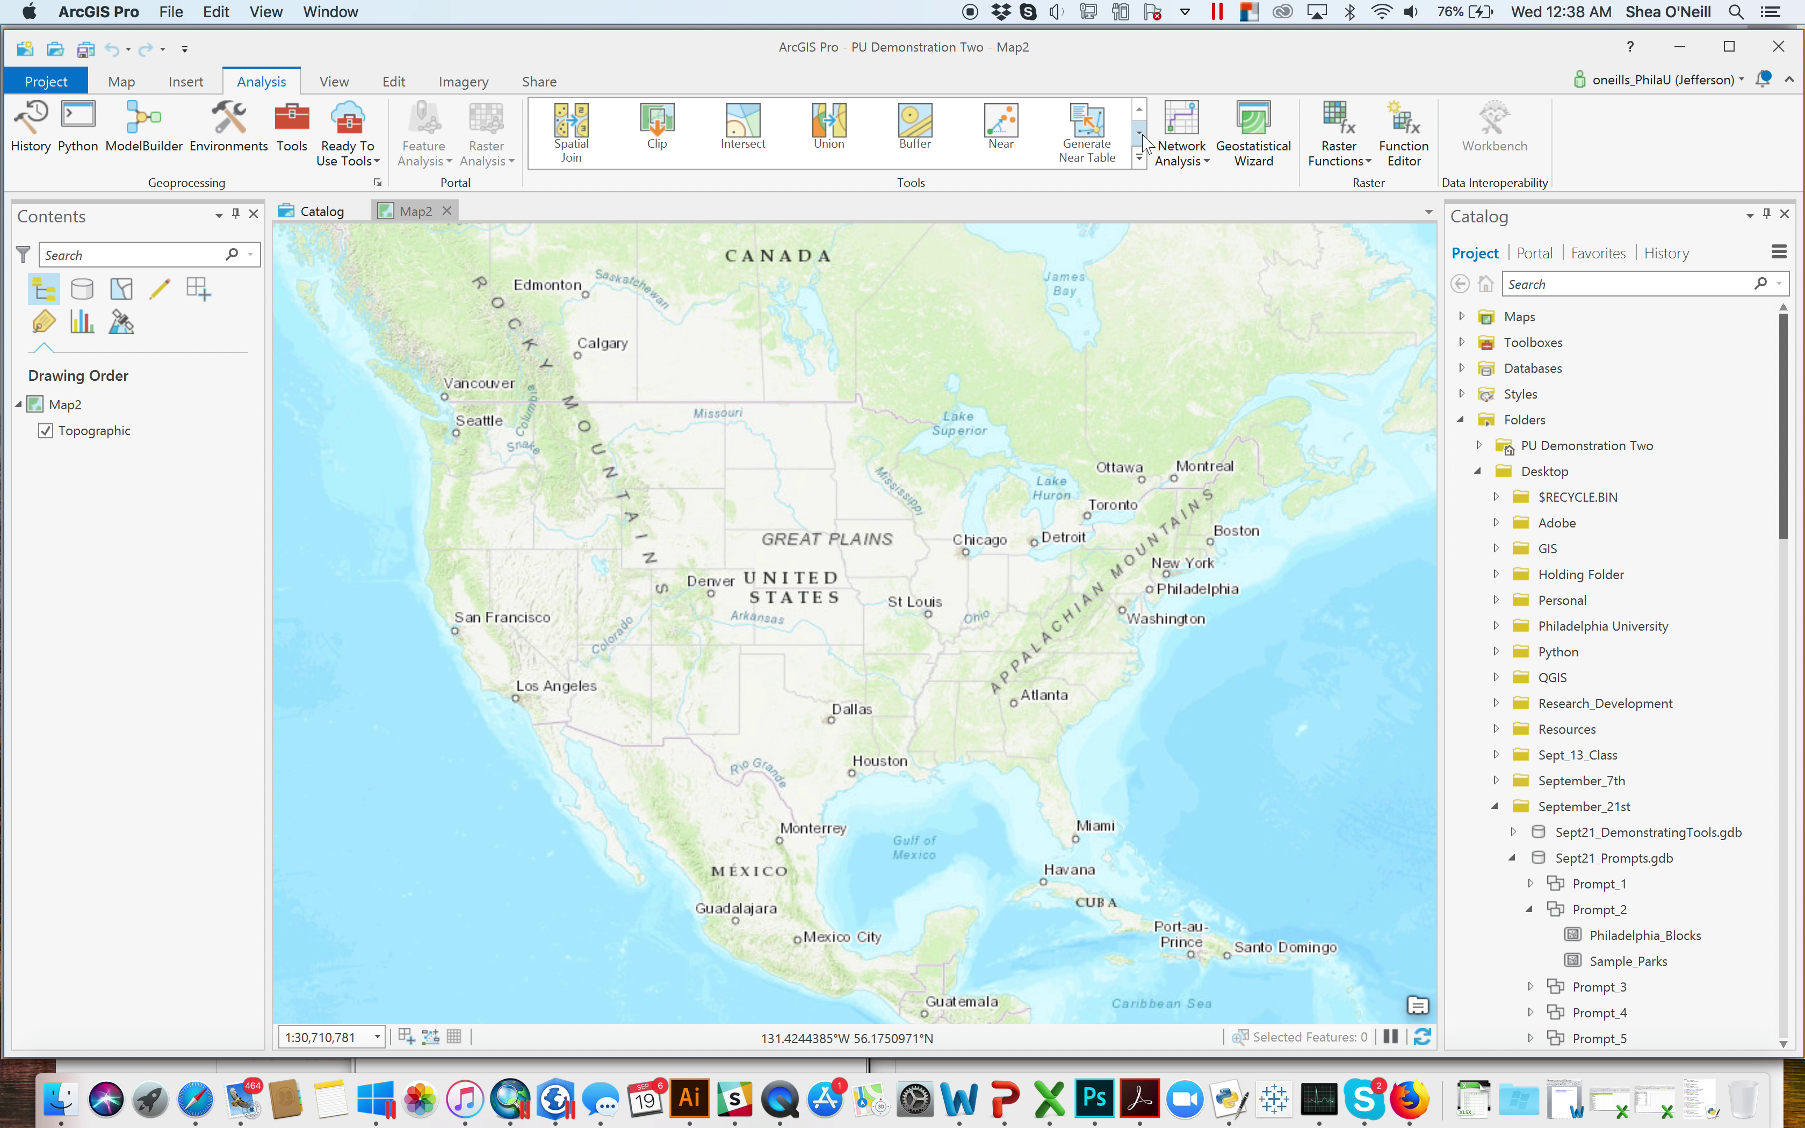
{"action": "left_click", "coordinate": [1141, 135]}
{"action": "left_click", "coordinate": [1139, 112]}
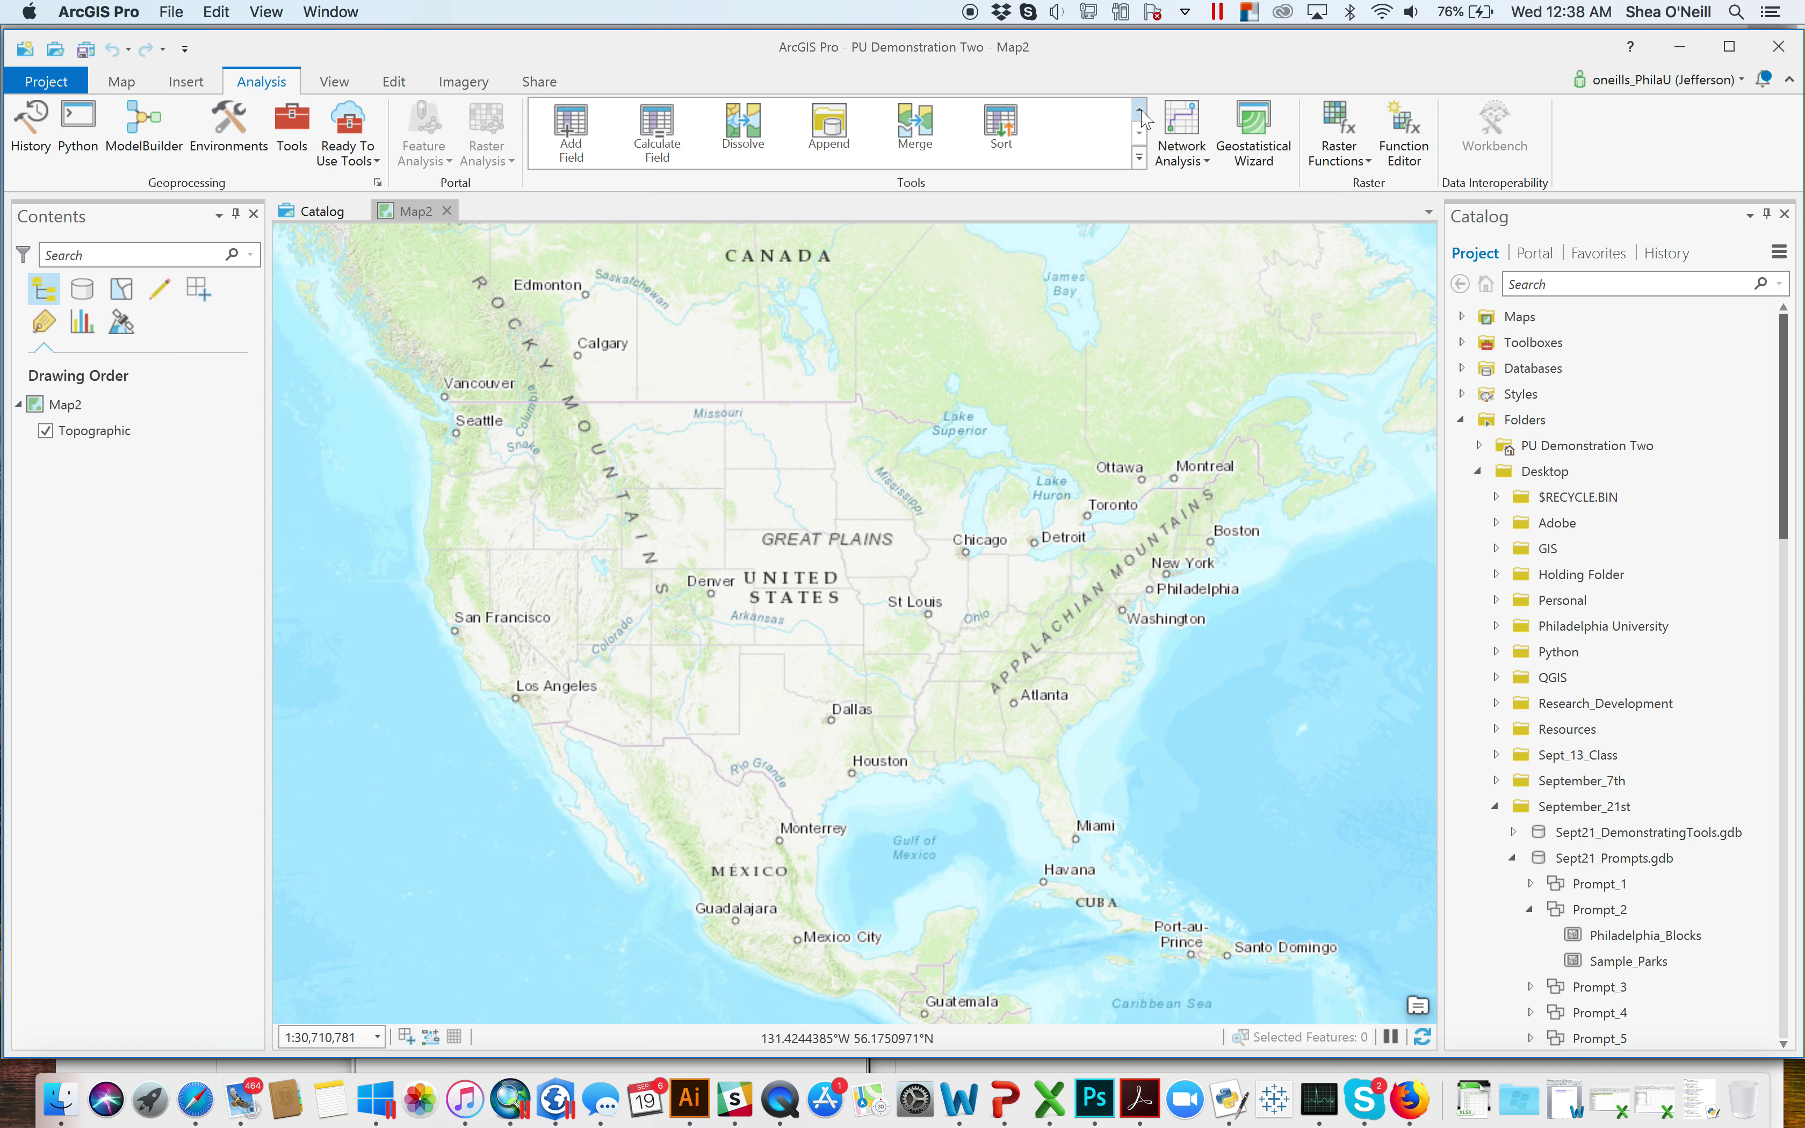
Show the geoprocessing toolboxes, switch to ArcMap, and look at the Analysis Tools toolbox in ArcToolbox for comparison
{"action": "left_click", "coordinate": [294, 130]}
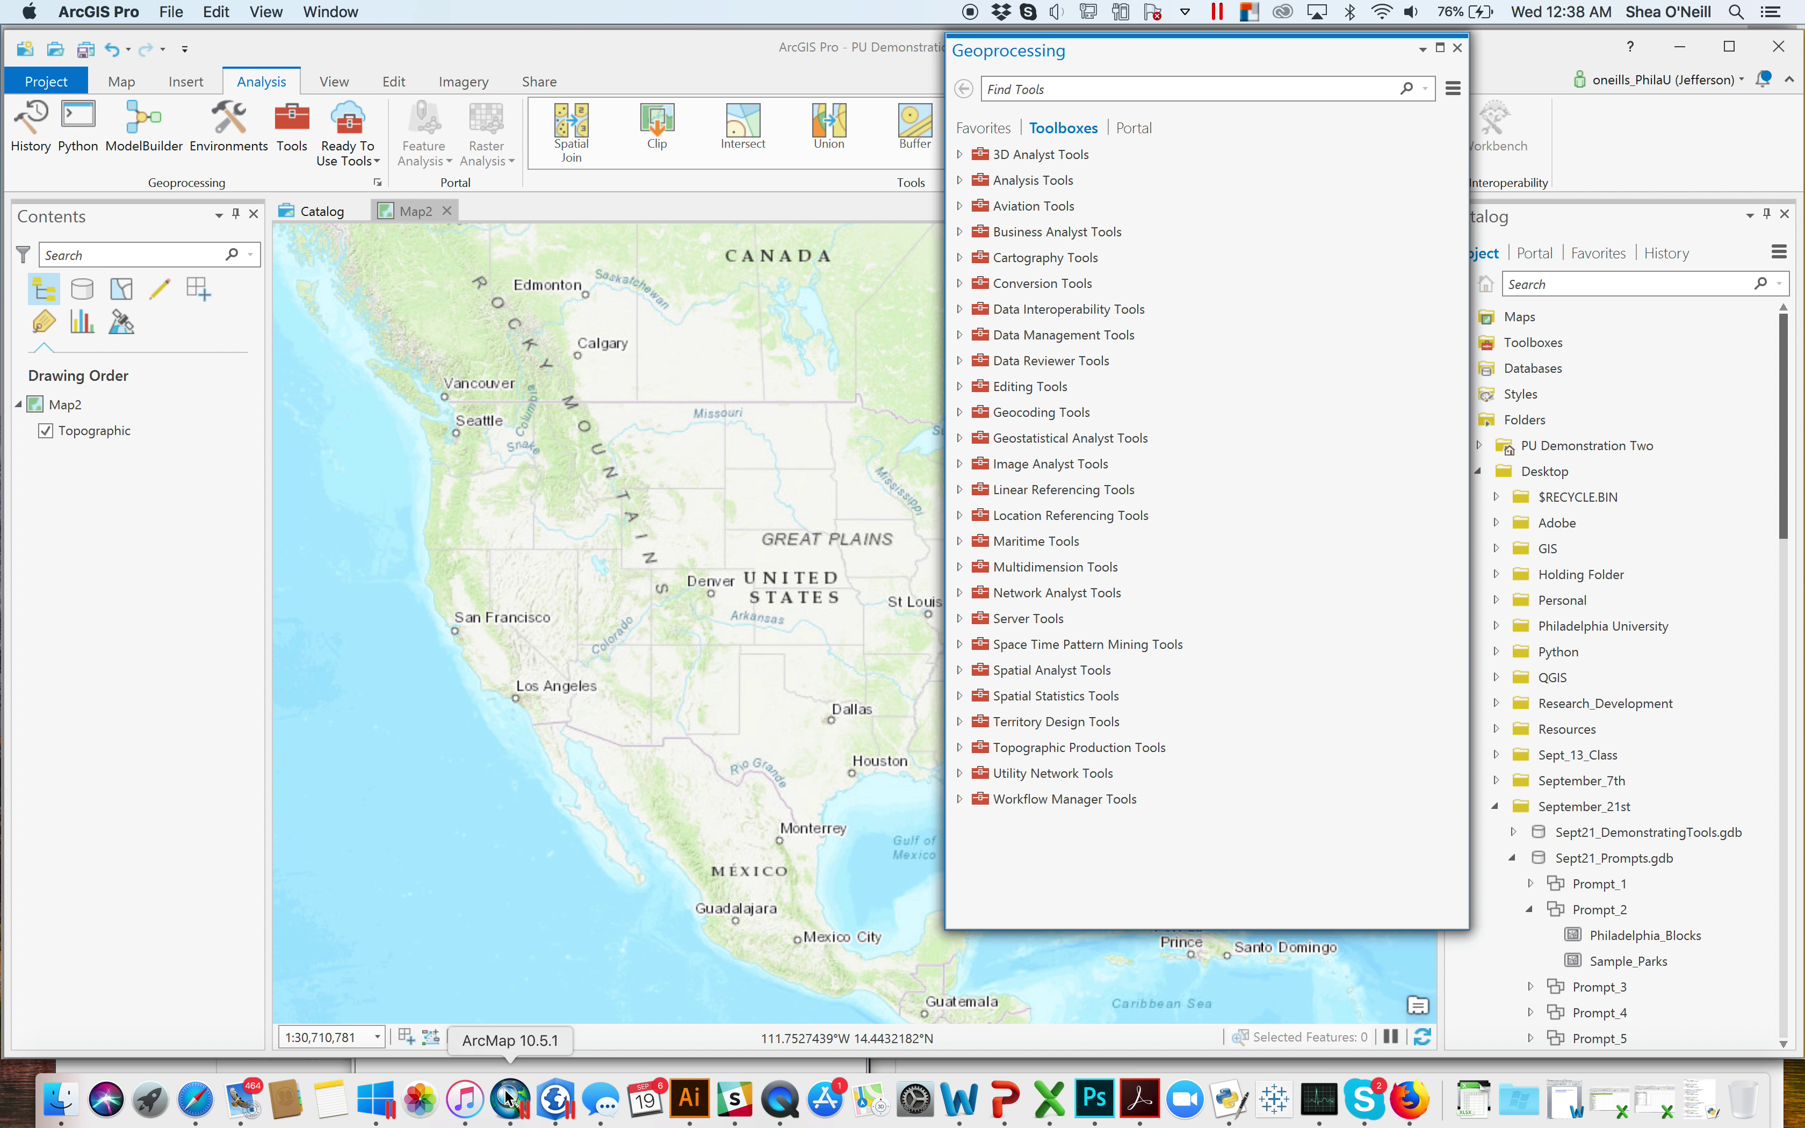
{"action": "left_click", "coordinate": [510, 1043]}
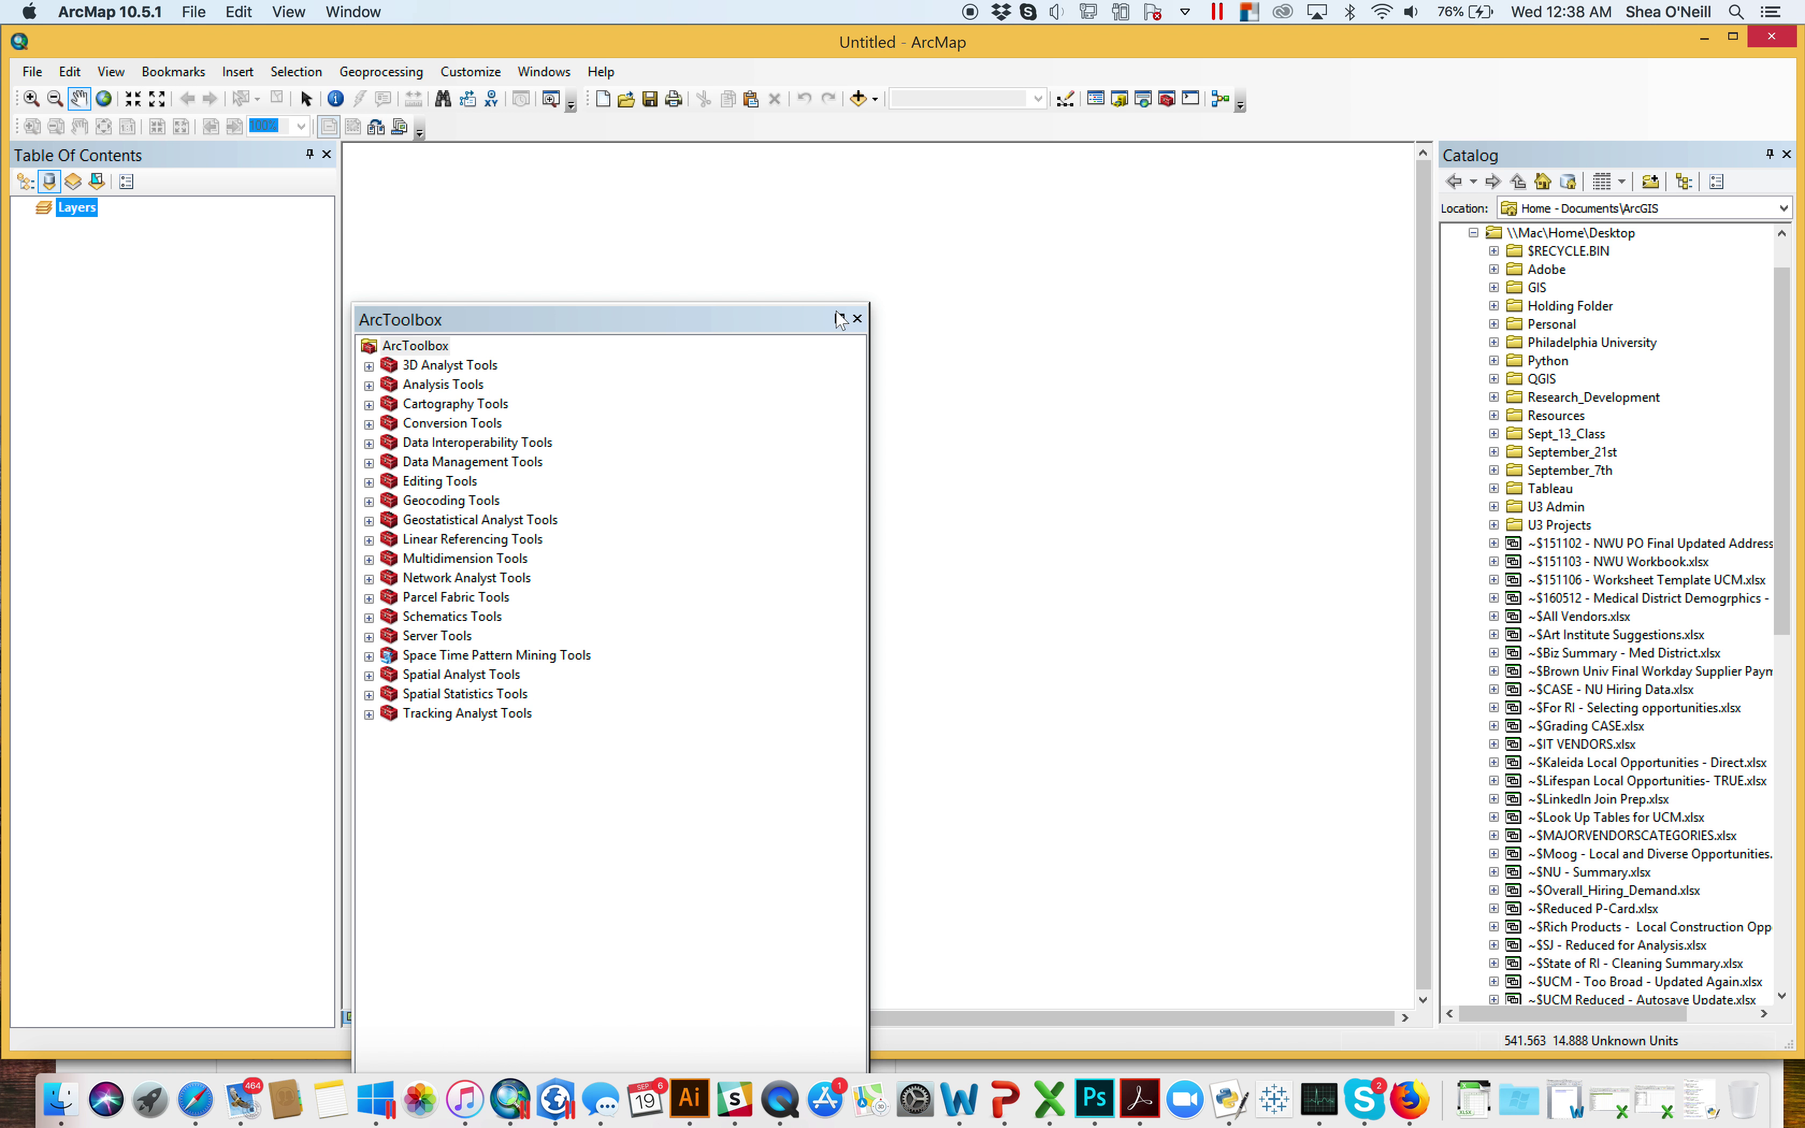
{"action": "left_click", "coordinate": [857, 319]}
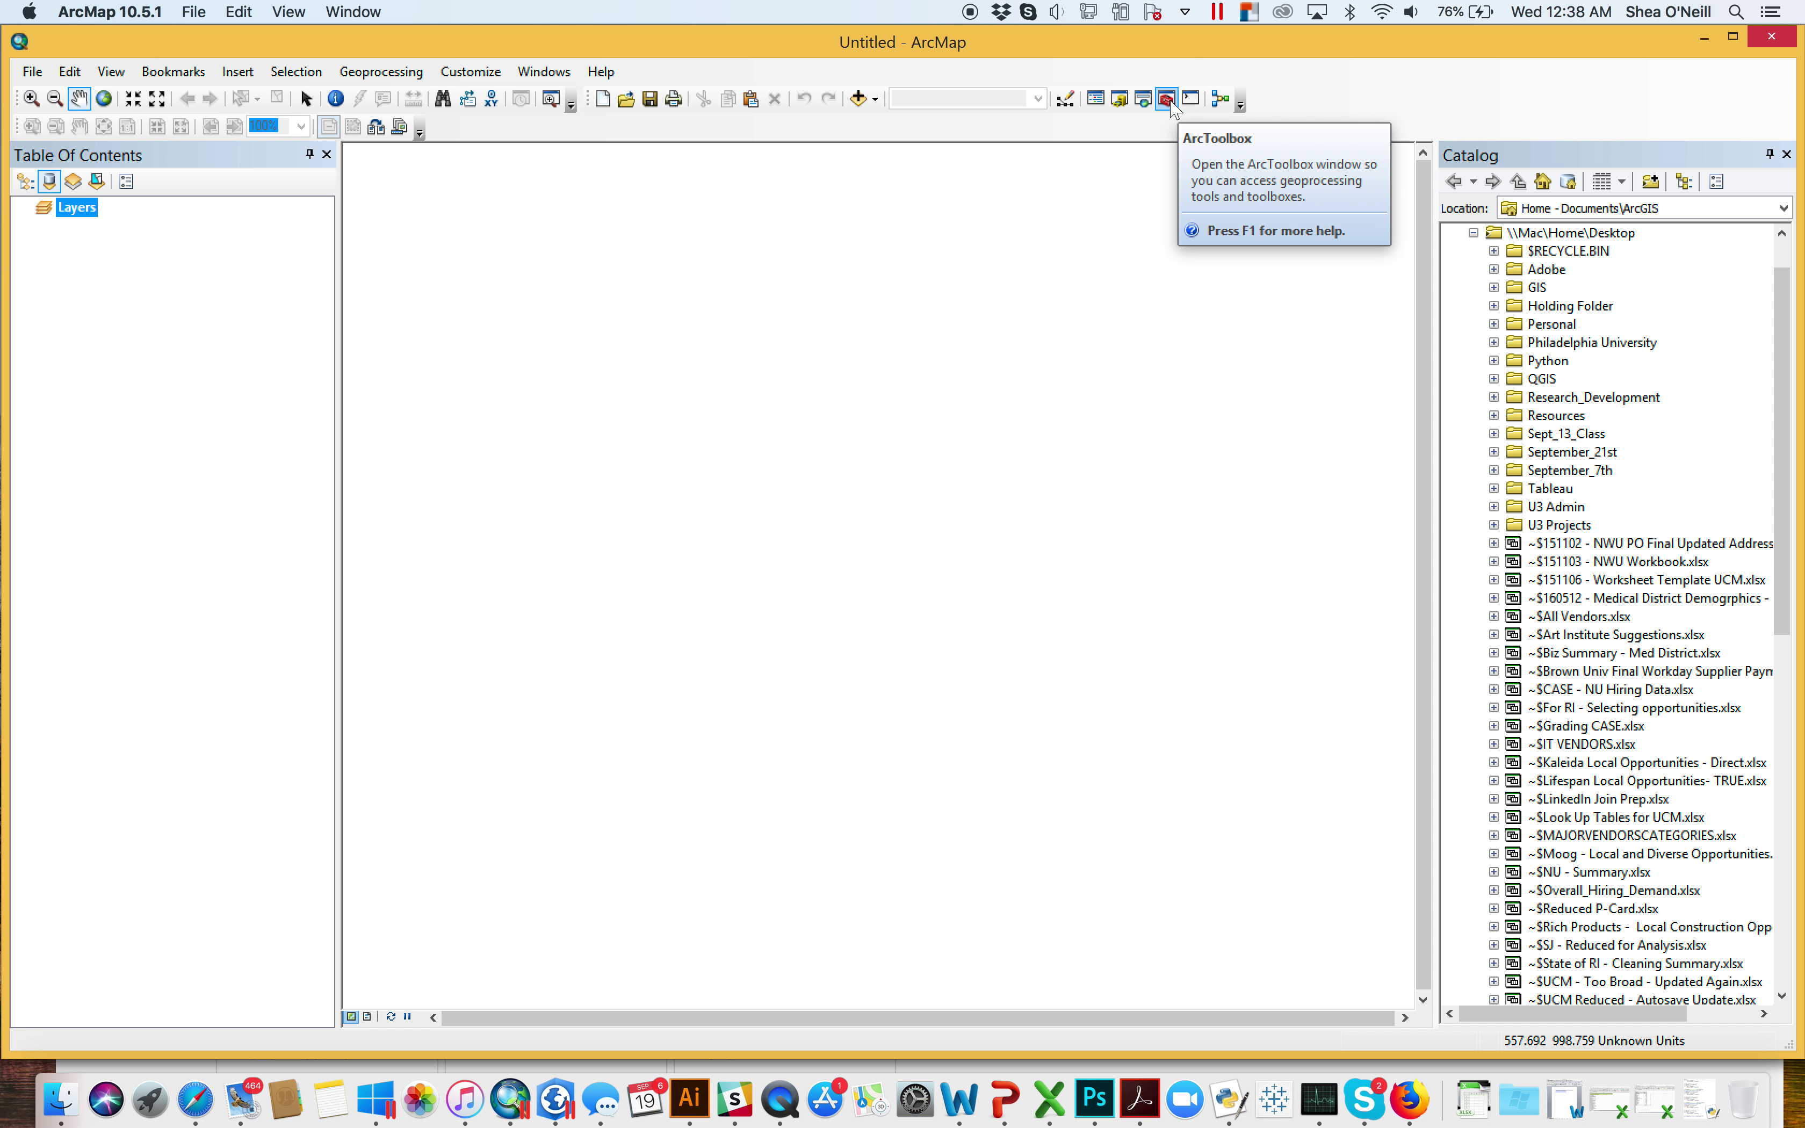
{"action": "left_click", "coordinate": [1169, 101]}
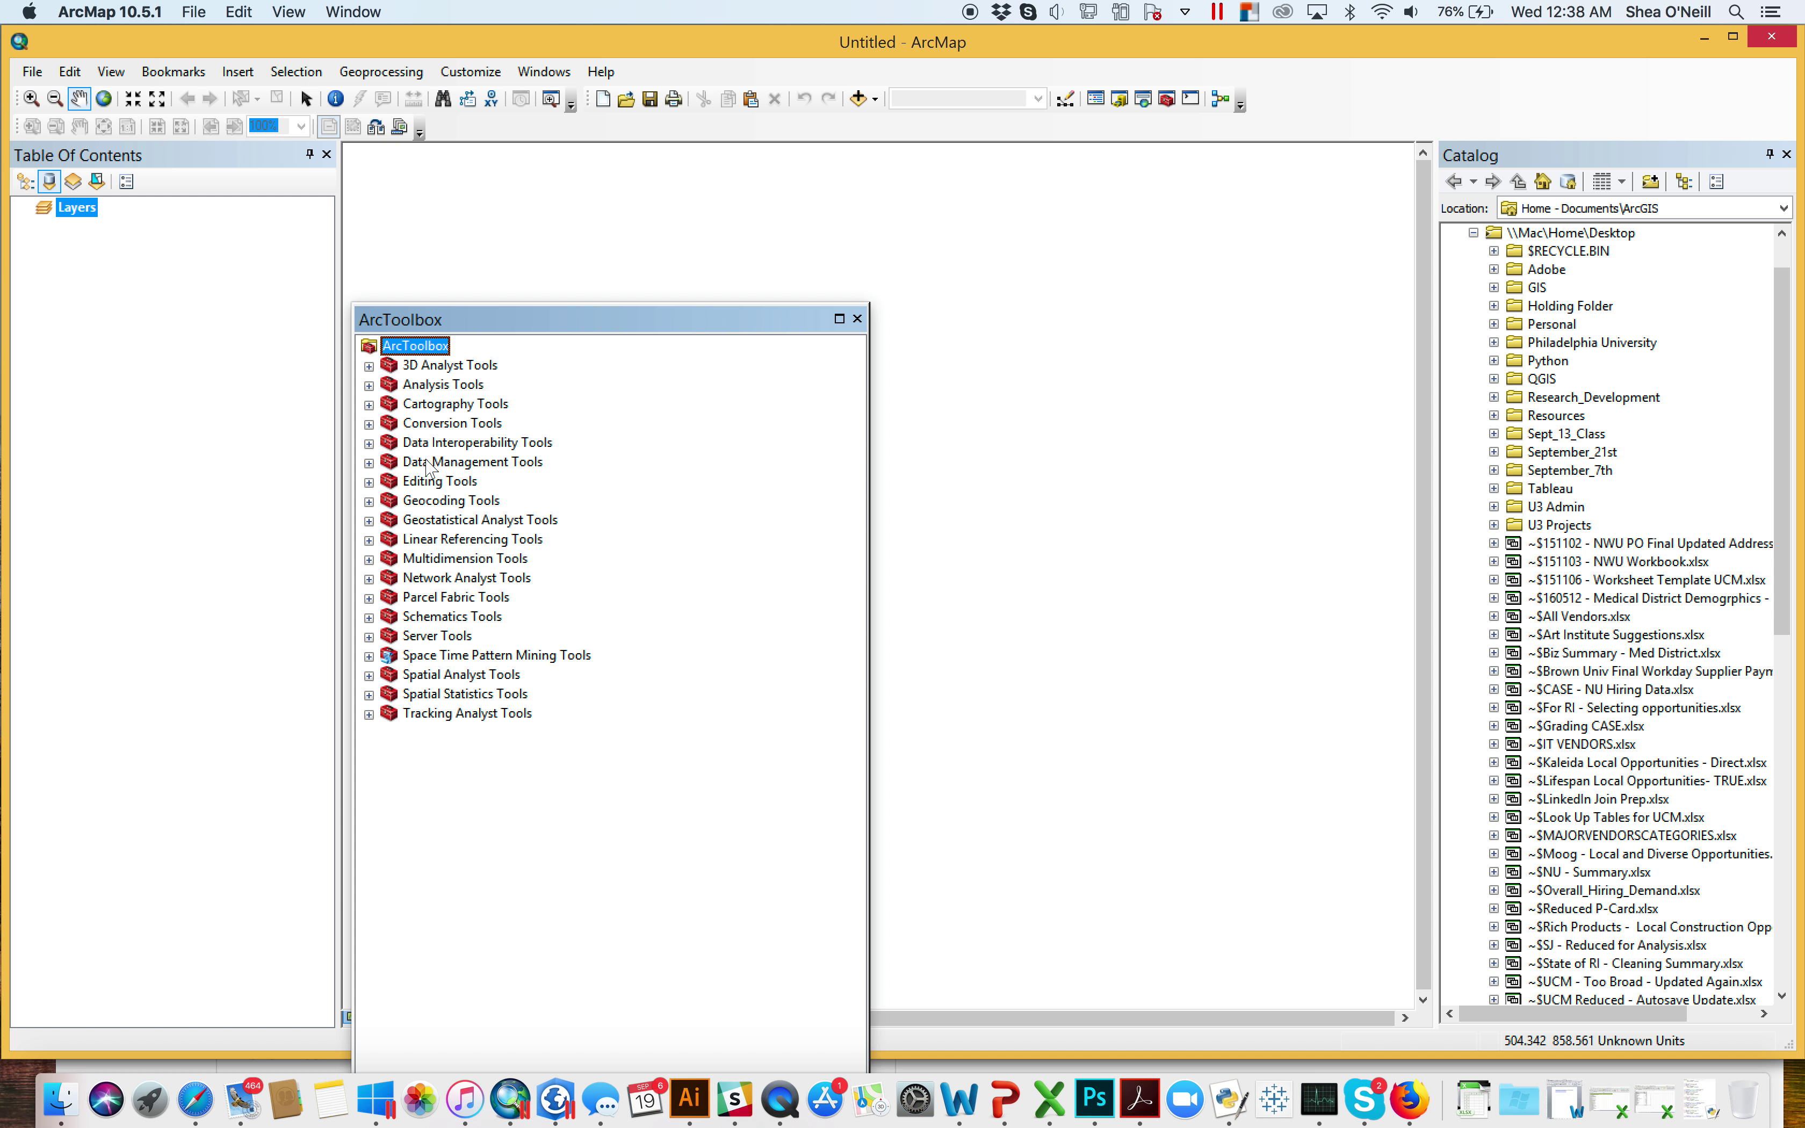
{"action": "left_click", "coordinate": [369, 385]}
{"action": "left_click", "coordinate": [369, 385]}
{"action": "left_click", "coordinate": [858, 318]}
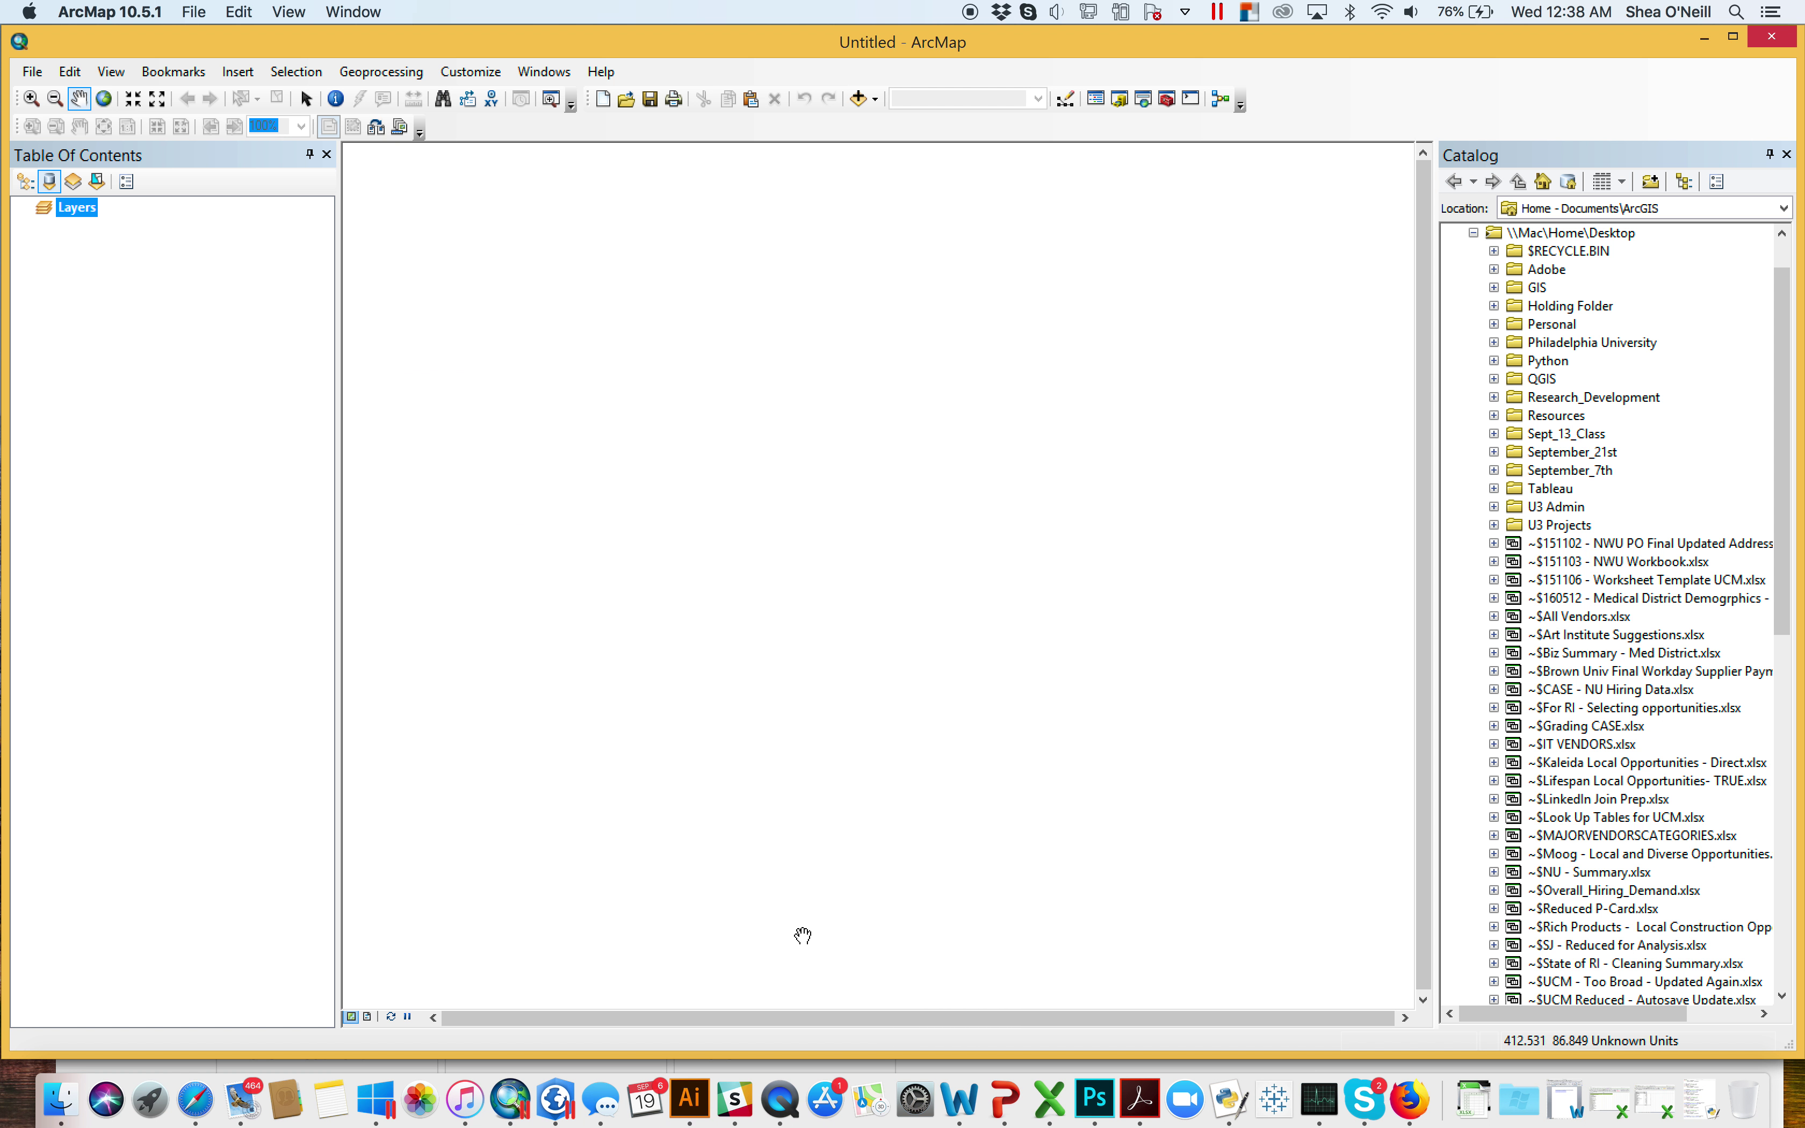
Switch back to ArcGIS Pro, close the geoprocessing toolboxes, and review the geoprocessing options for overwriting existing datasets and logging
{"action": "left_click", "coordinate": [557, 1099]}
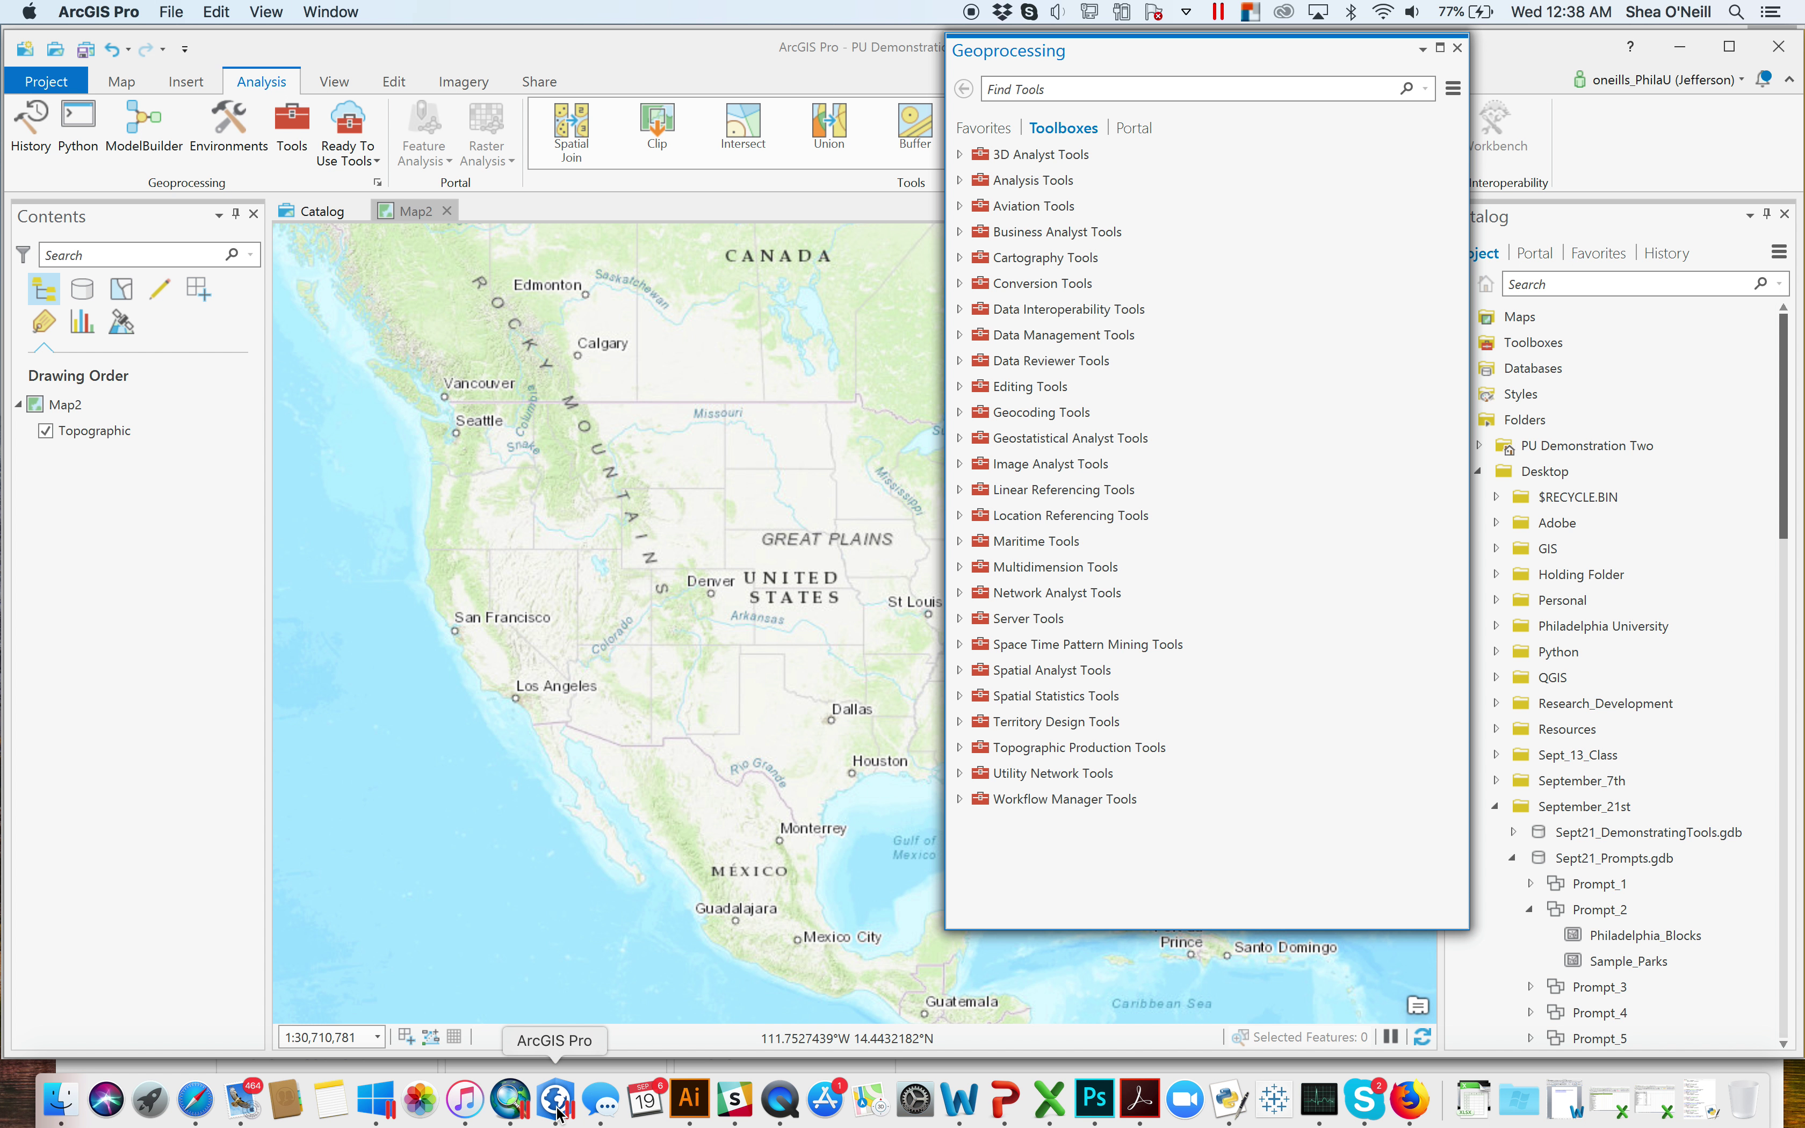
{"action": "left_click", "coordinate": [1457, 48]}
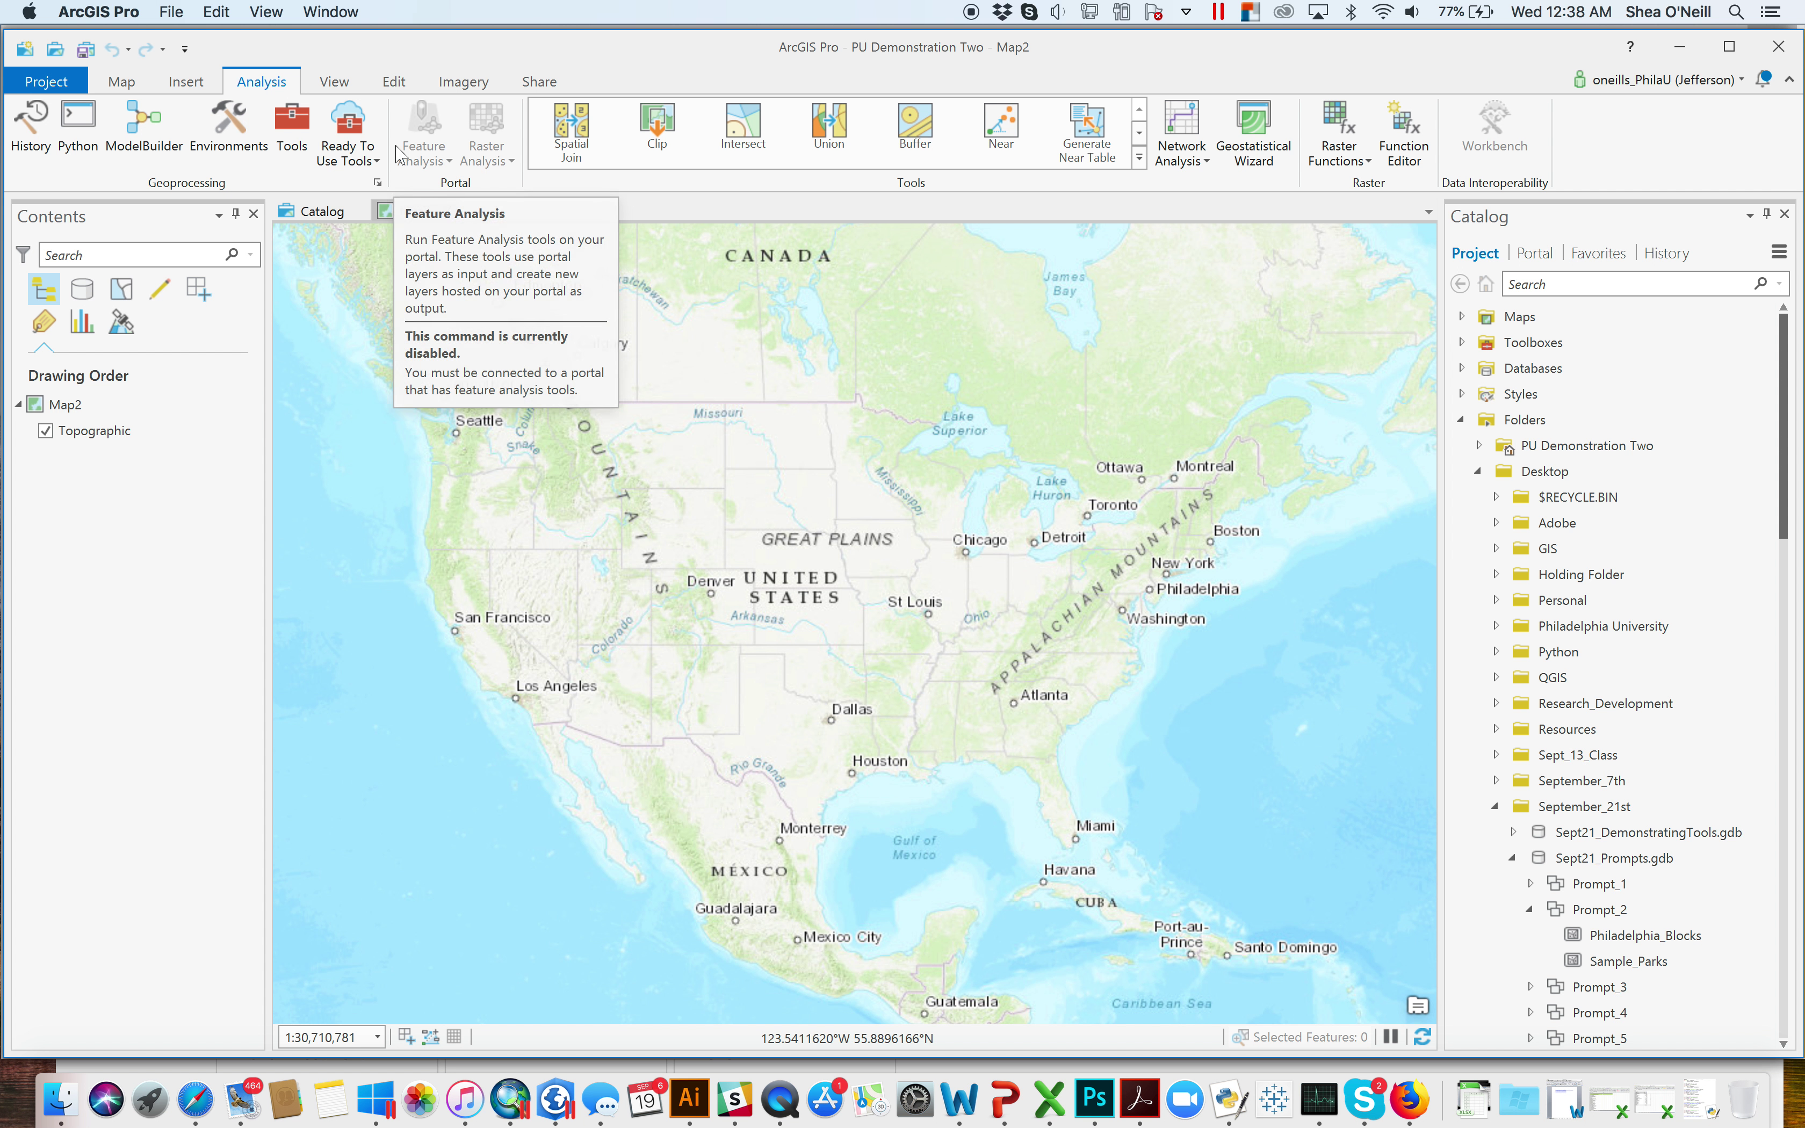
{"action": "left_click", "coordinate": [378, 183]}
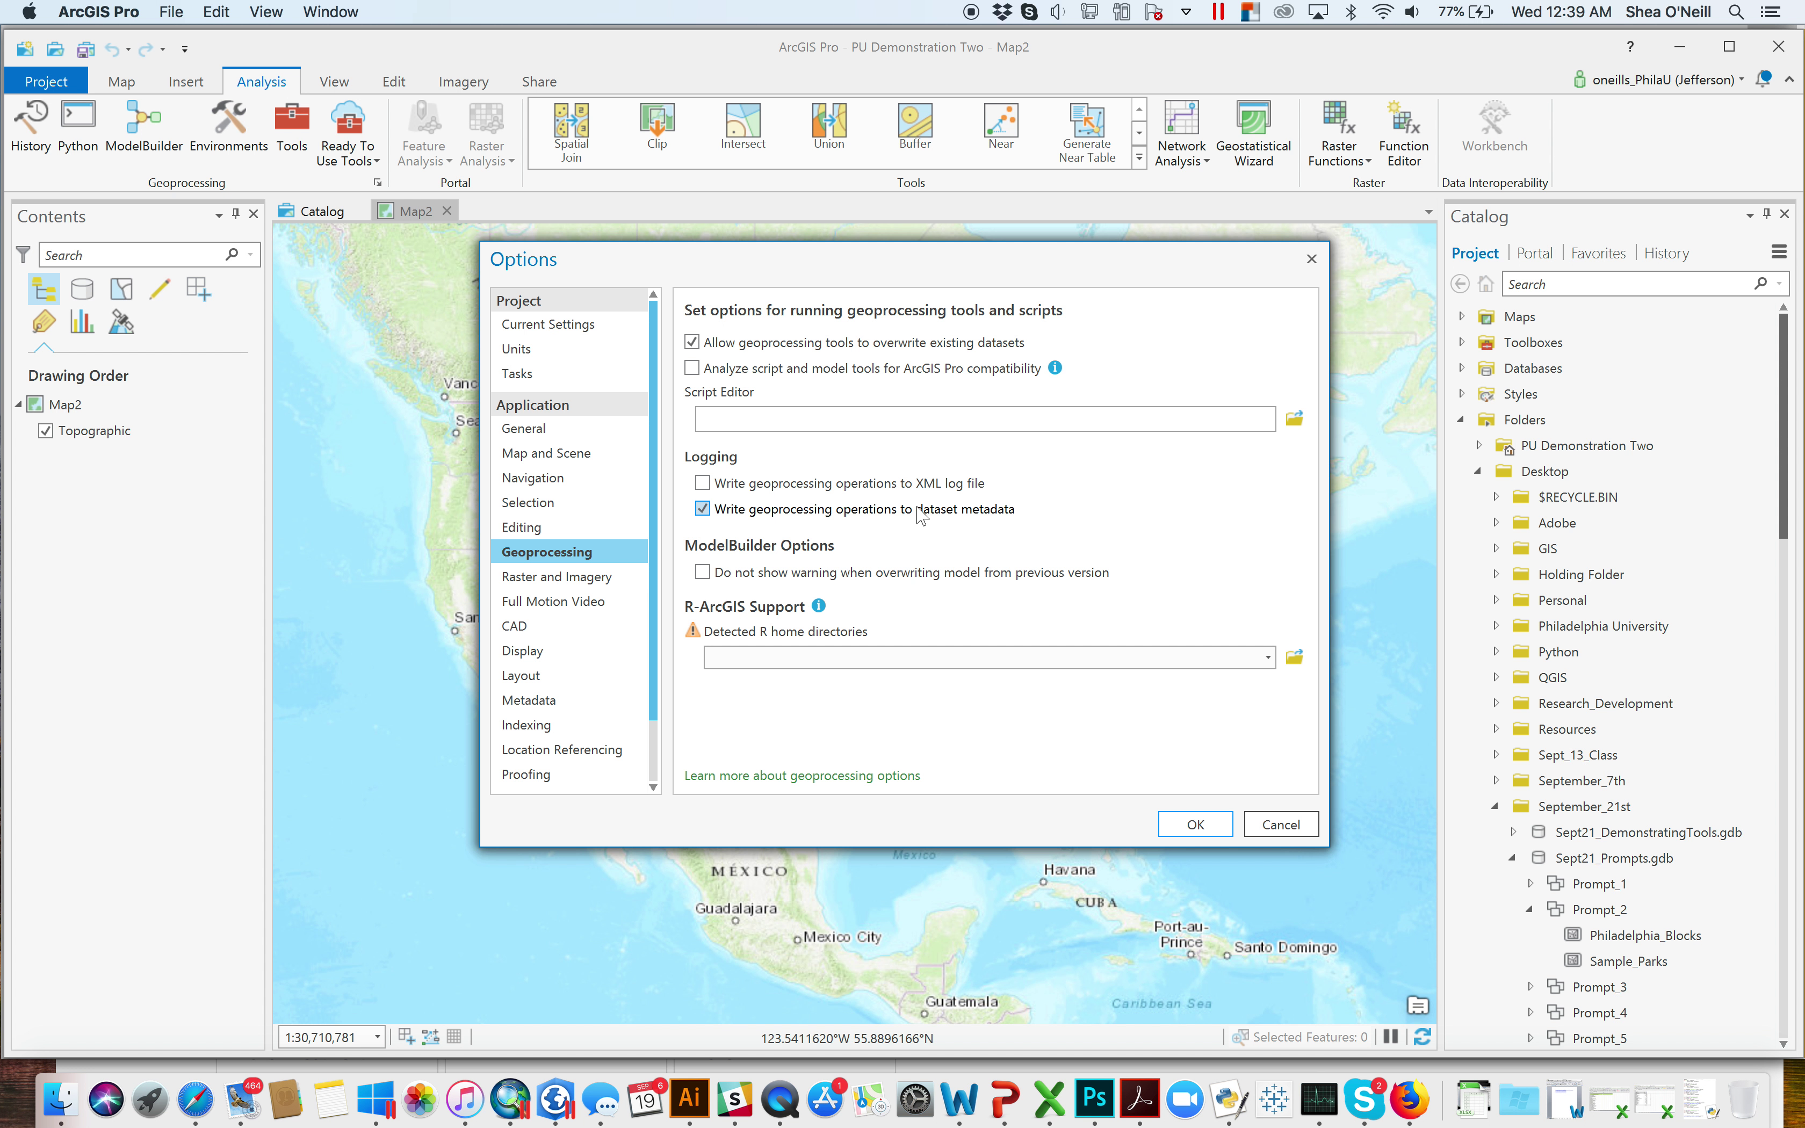
{"action": "left_click", "coordinate": [1204, 824]}
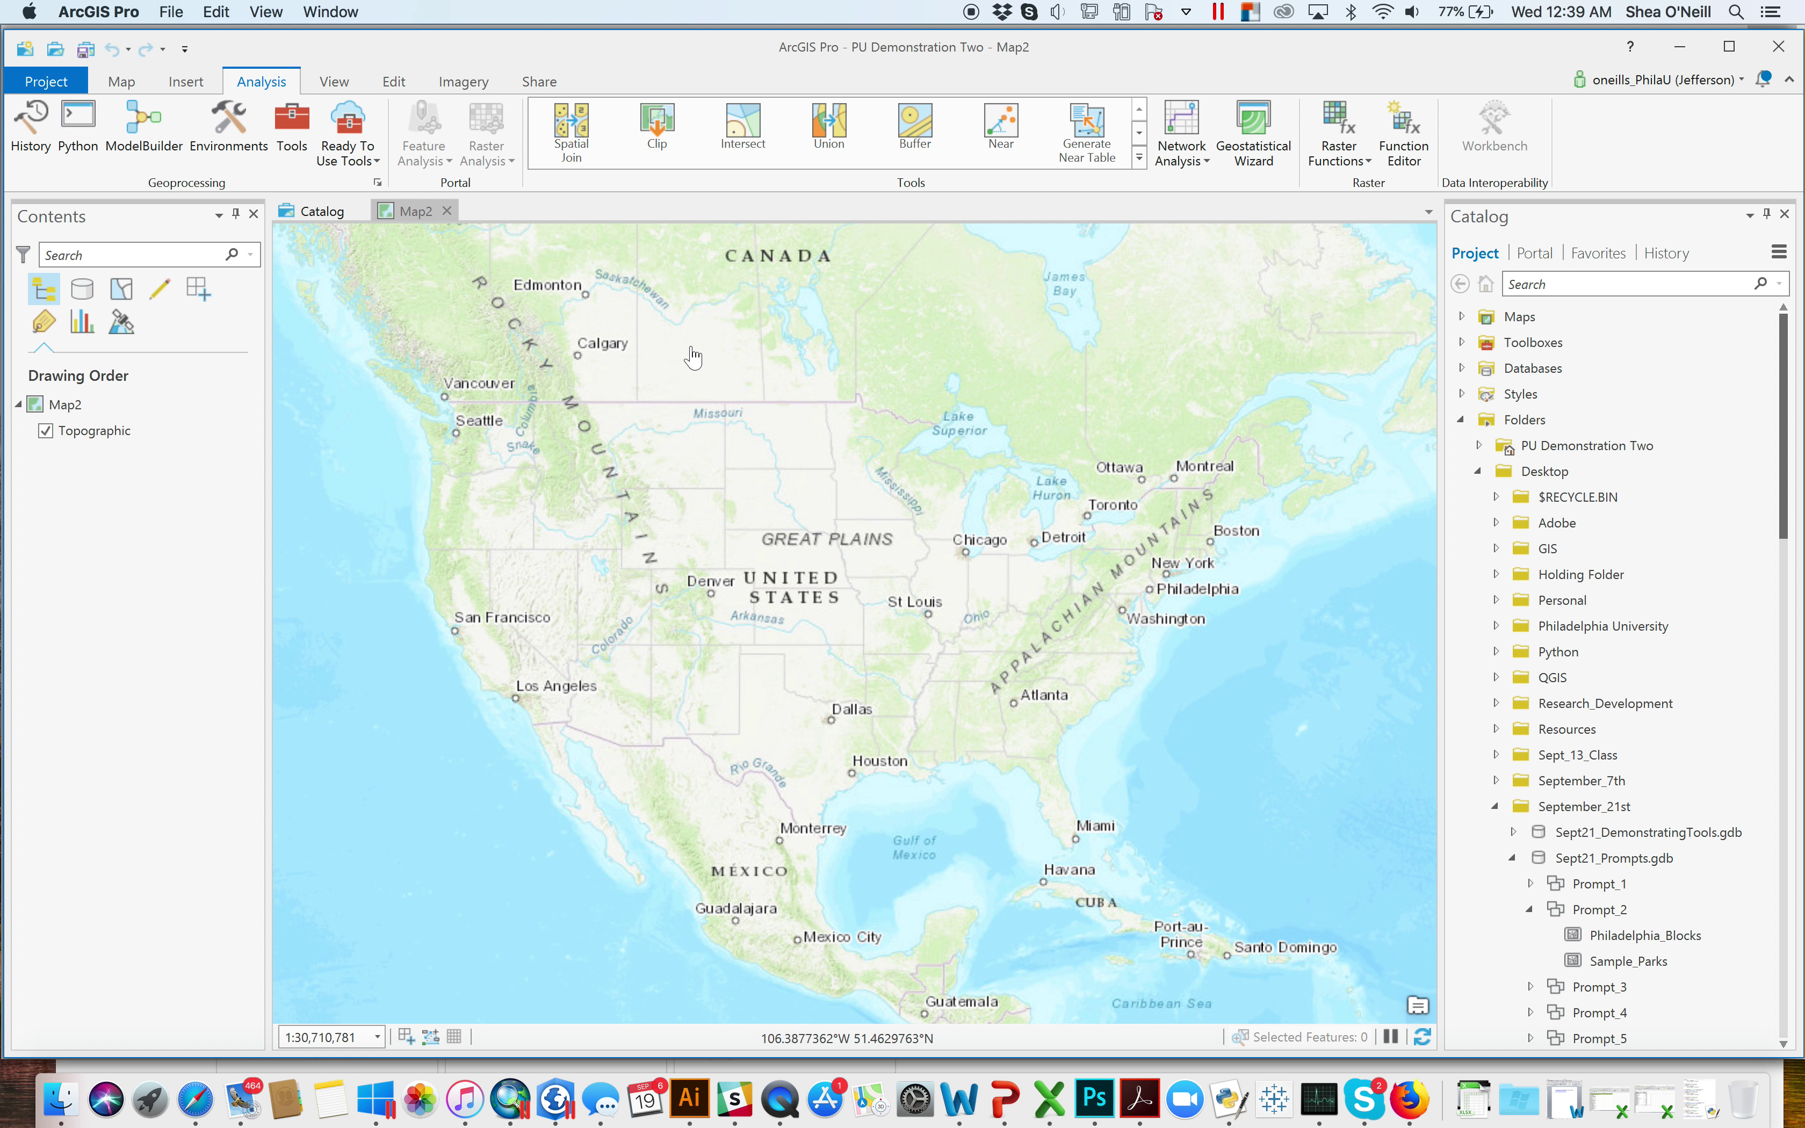
Open and enlarge the geoprocessing environment settings, and browse the Desktop folder for a scratch workspace without choosing one
{"action": "left_click", "coordinate": [257, 147]}
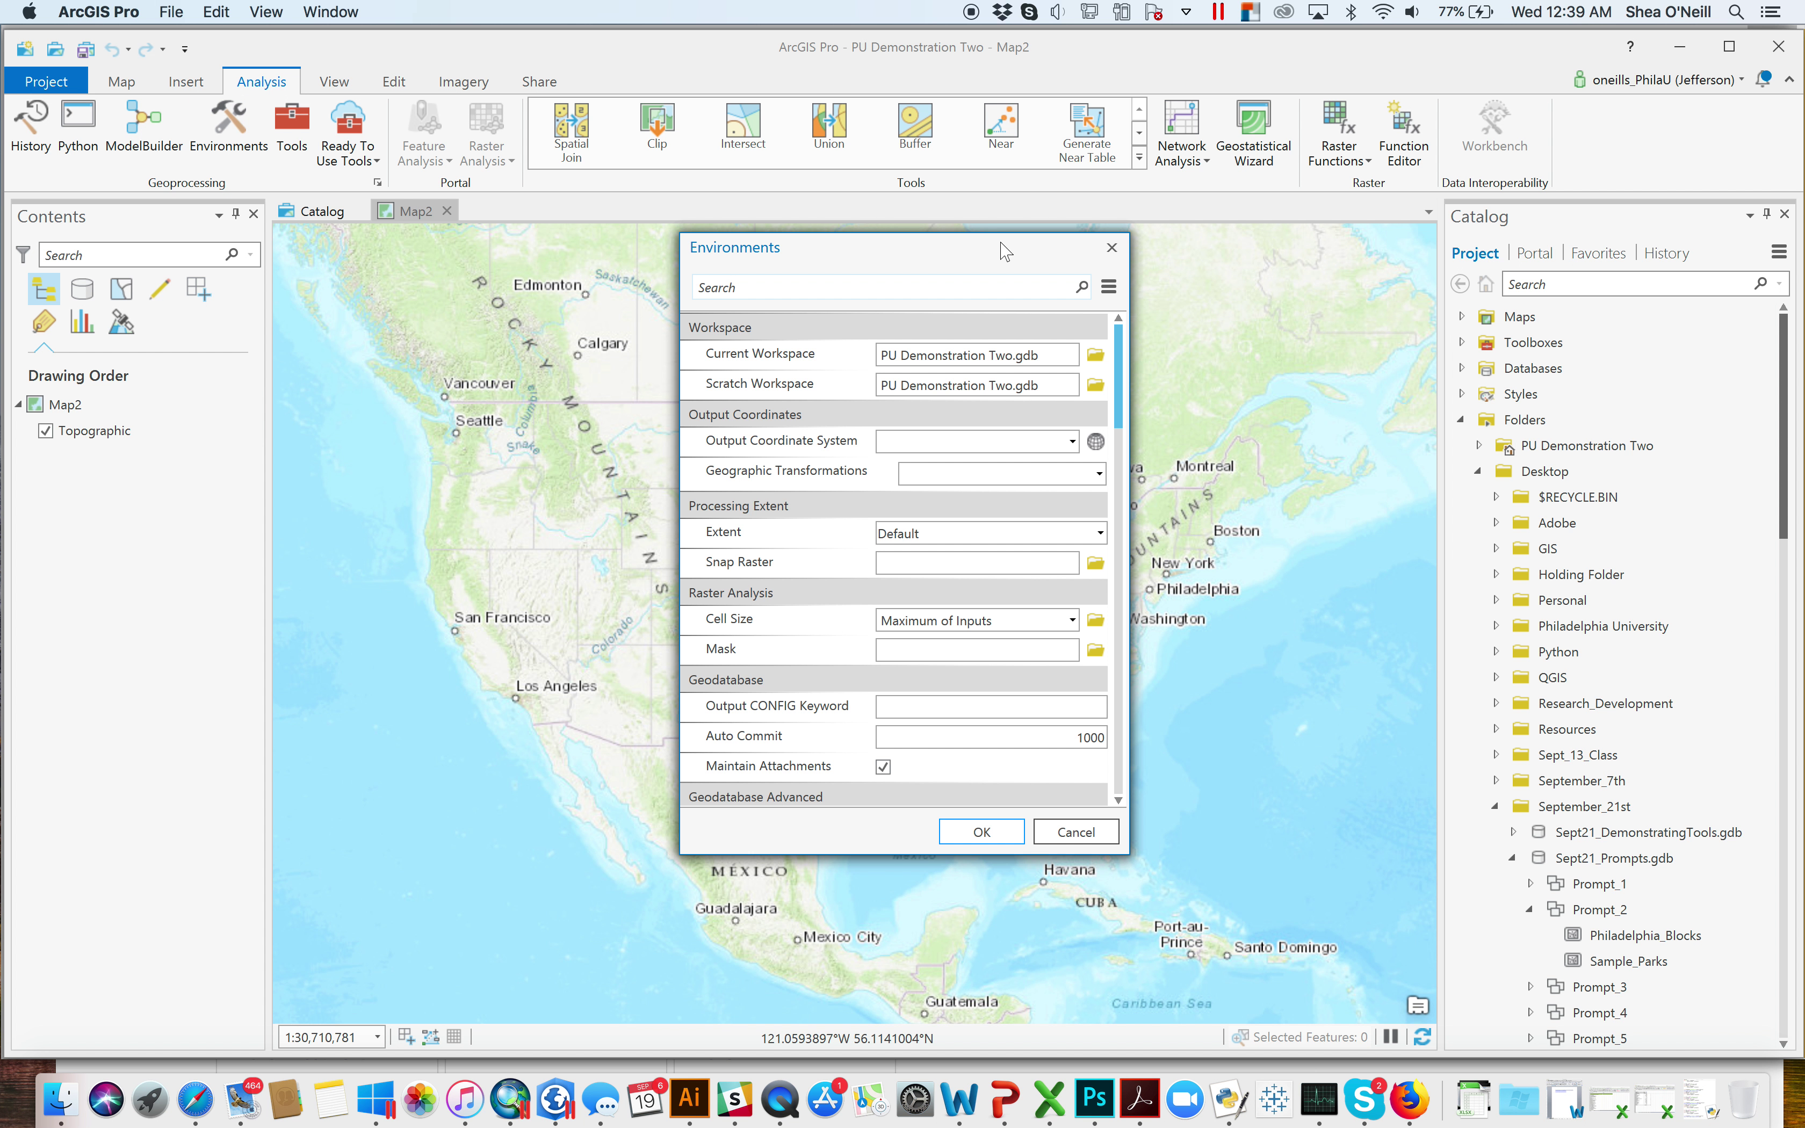
{"action": "left_click_drag", "start_coordinate": [971, 246], "coordinate": [955, 210]}
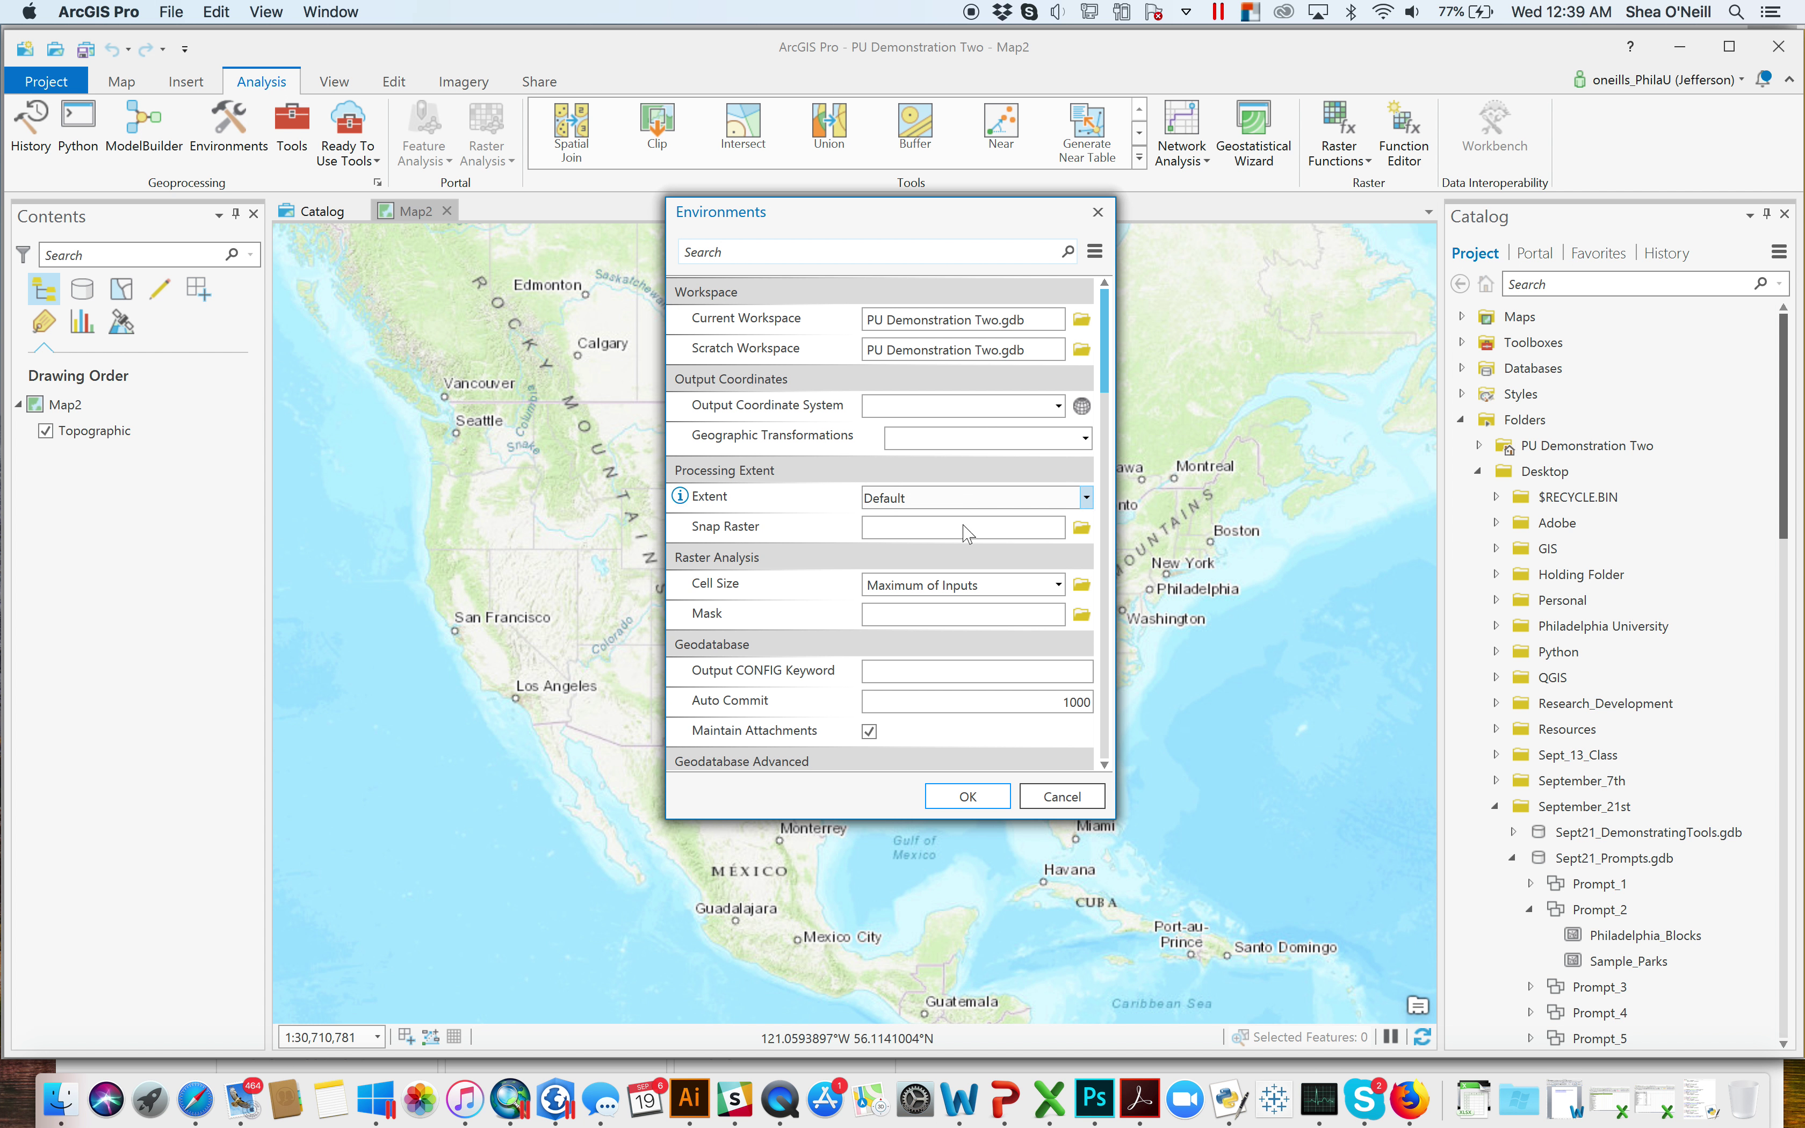
{"action": "left_click_drag", "start_coordinate": [871, 821], "coordinate": [870, 1002]}
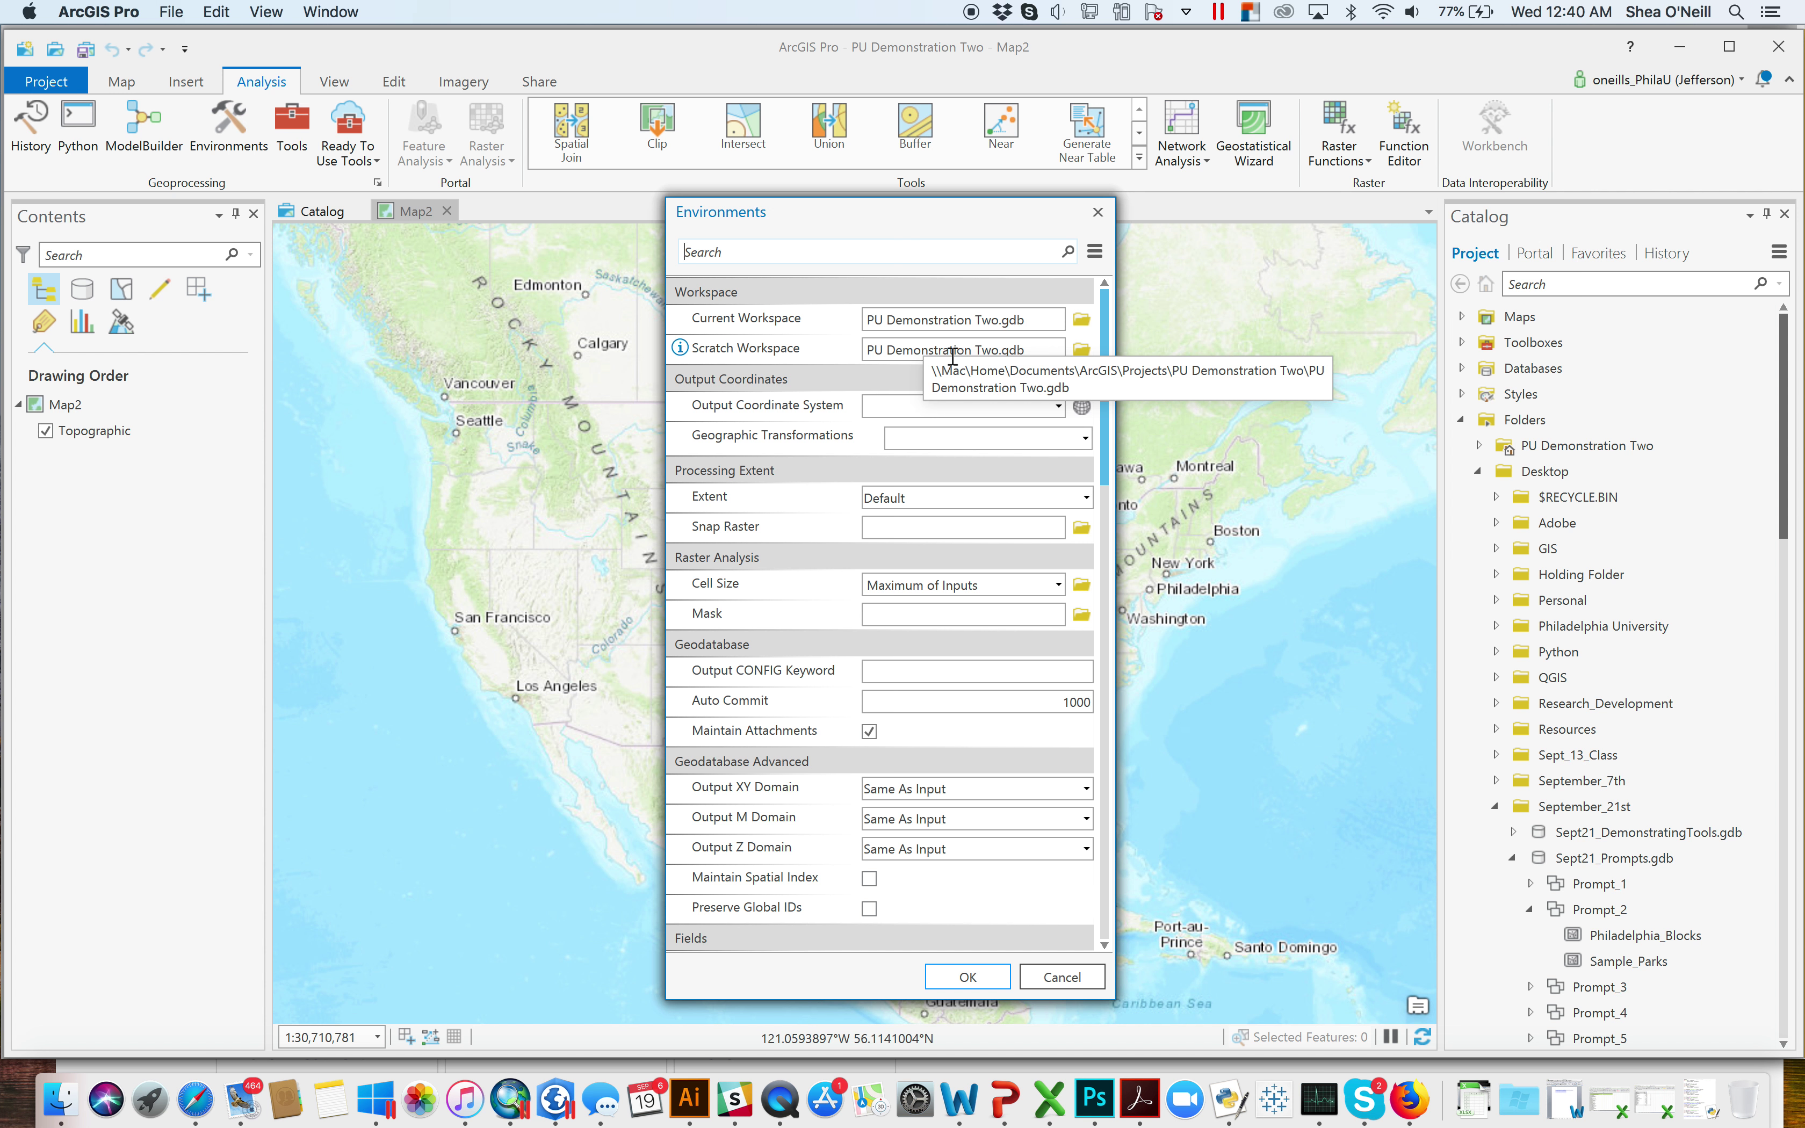
{"action": "left_click", "coordinate": [1081, 351]}
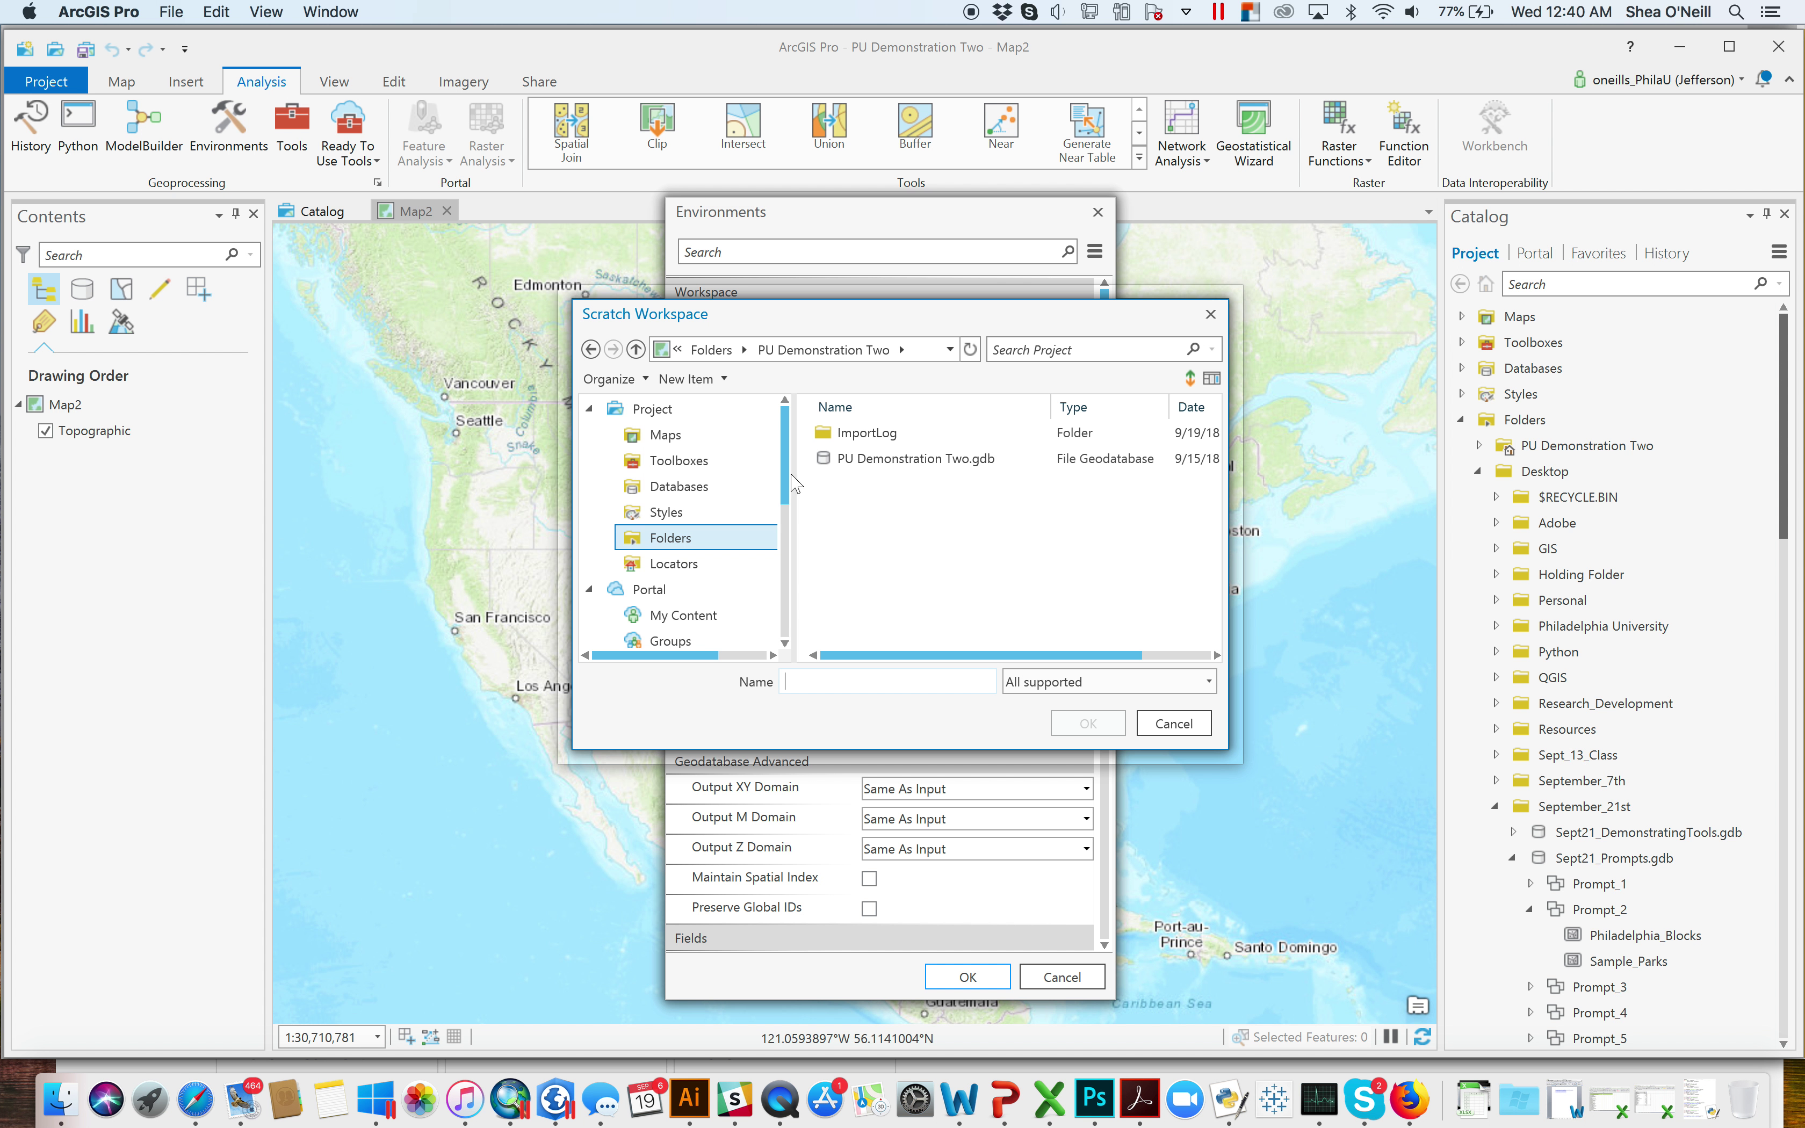
{"action": "scroll", "coordinate": [792, 484], "scroll_direction": "down", "scroll_amount": 2}
{"action": "scroll", "coordinate": [686, 522], "scroll_direction": "down", "scroll_amount": 1}
{"action": "left_click", "coordinate": [673, 558]}
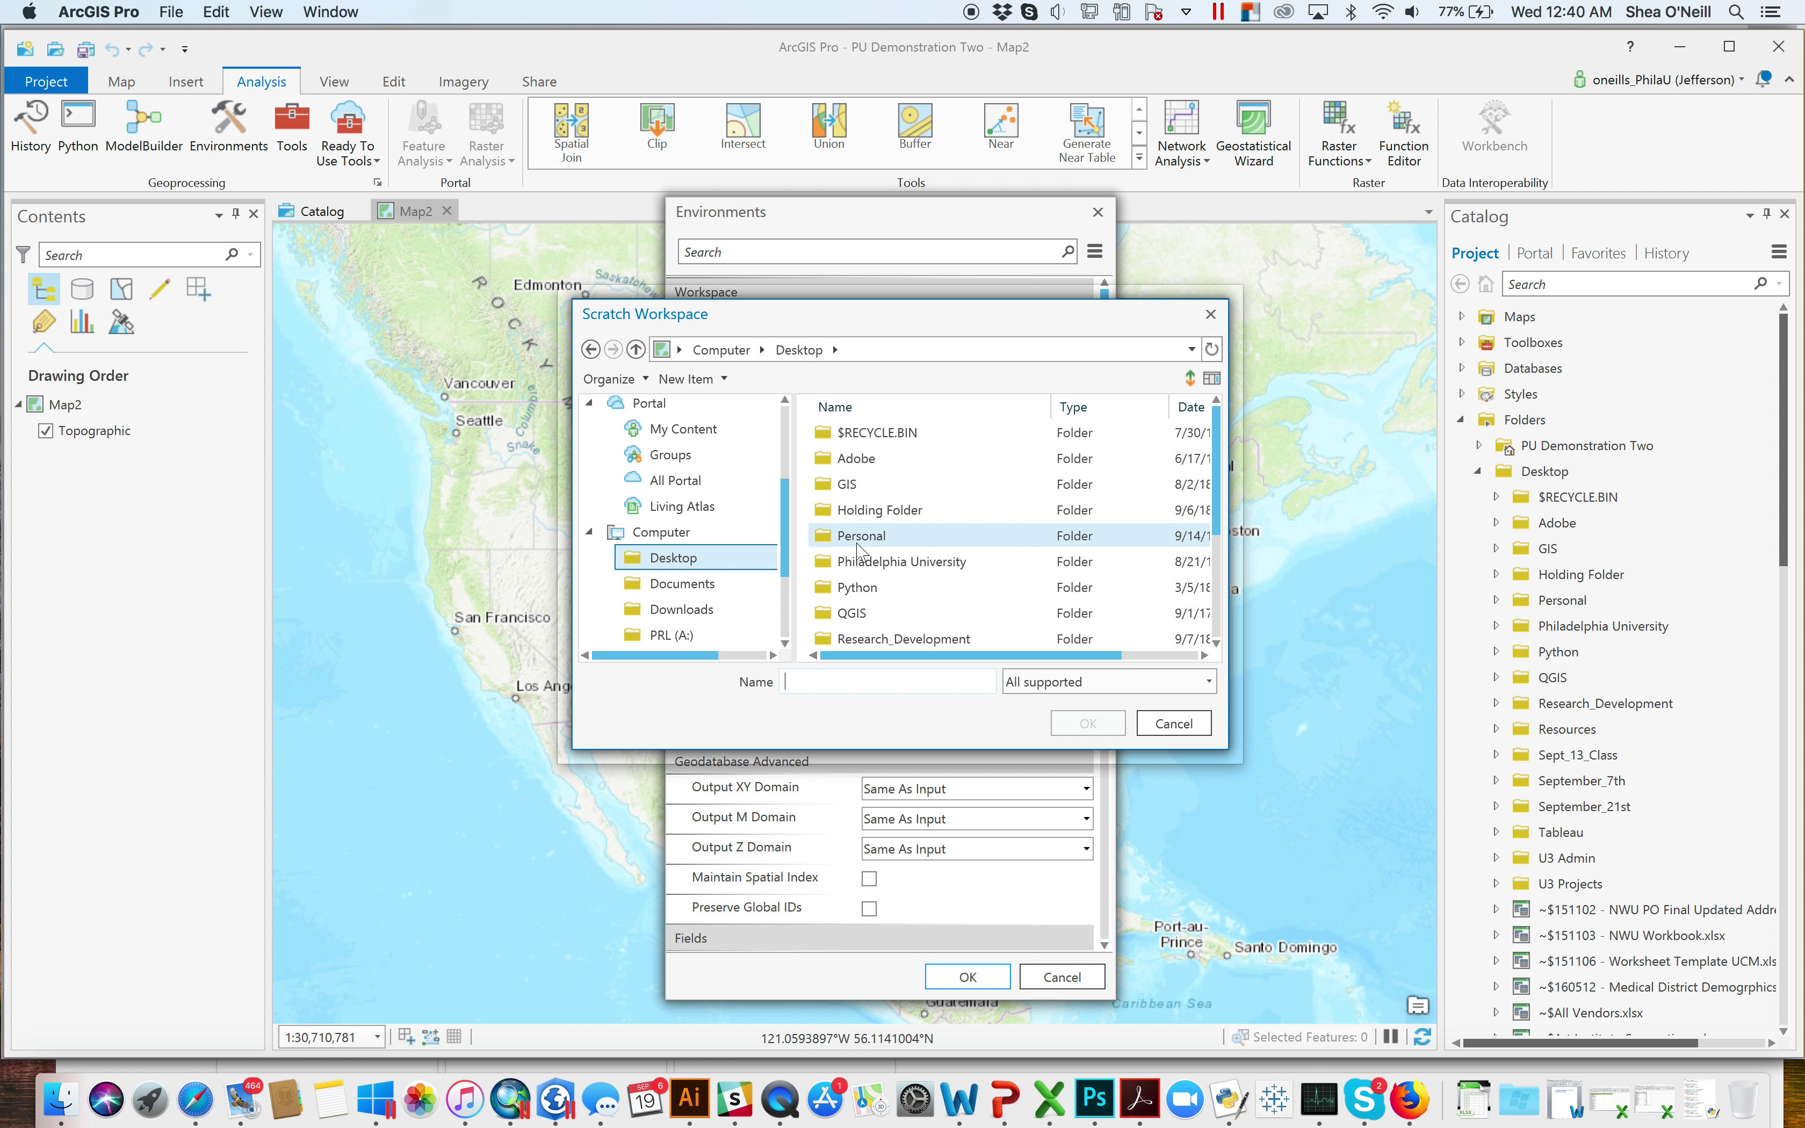
{"action": "left_click", "coordinate": [1210, 315]}
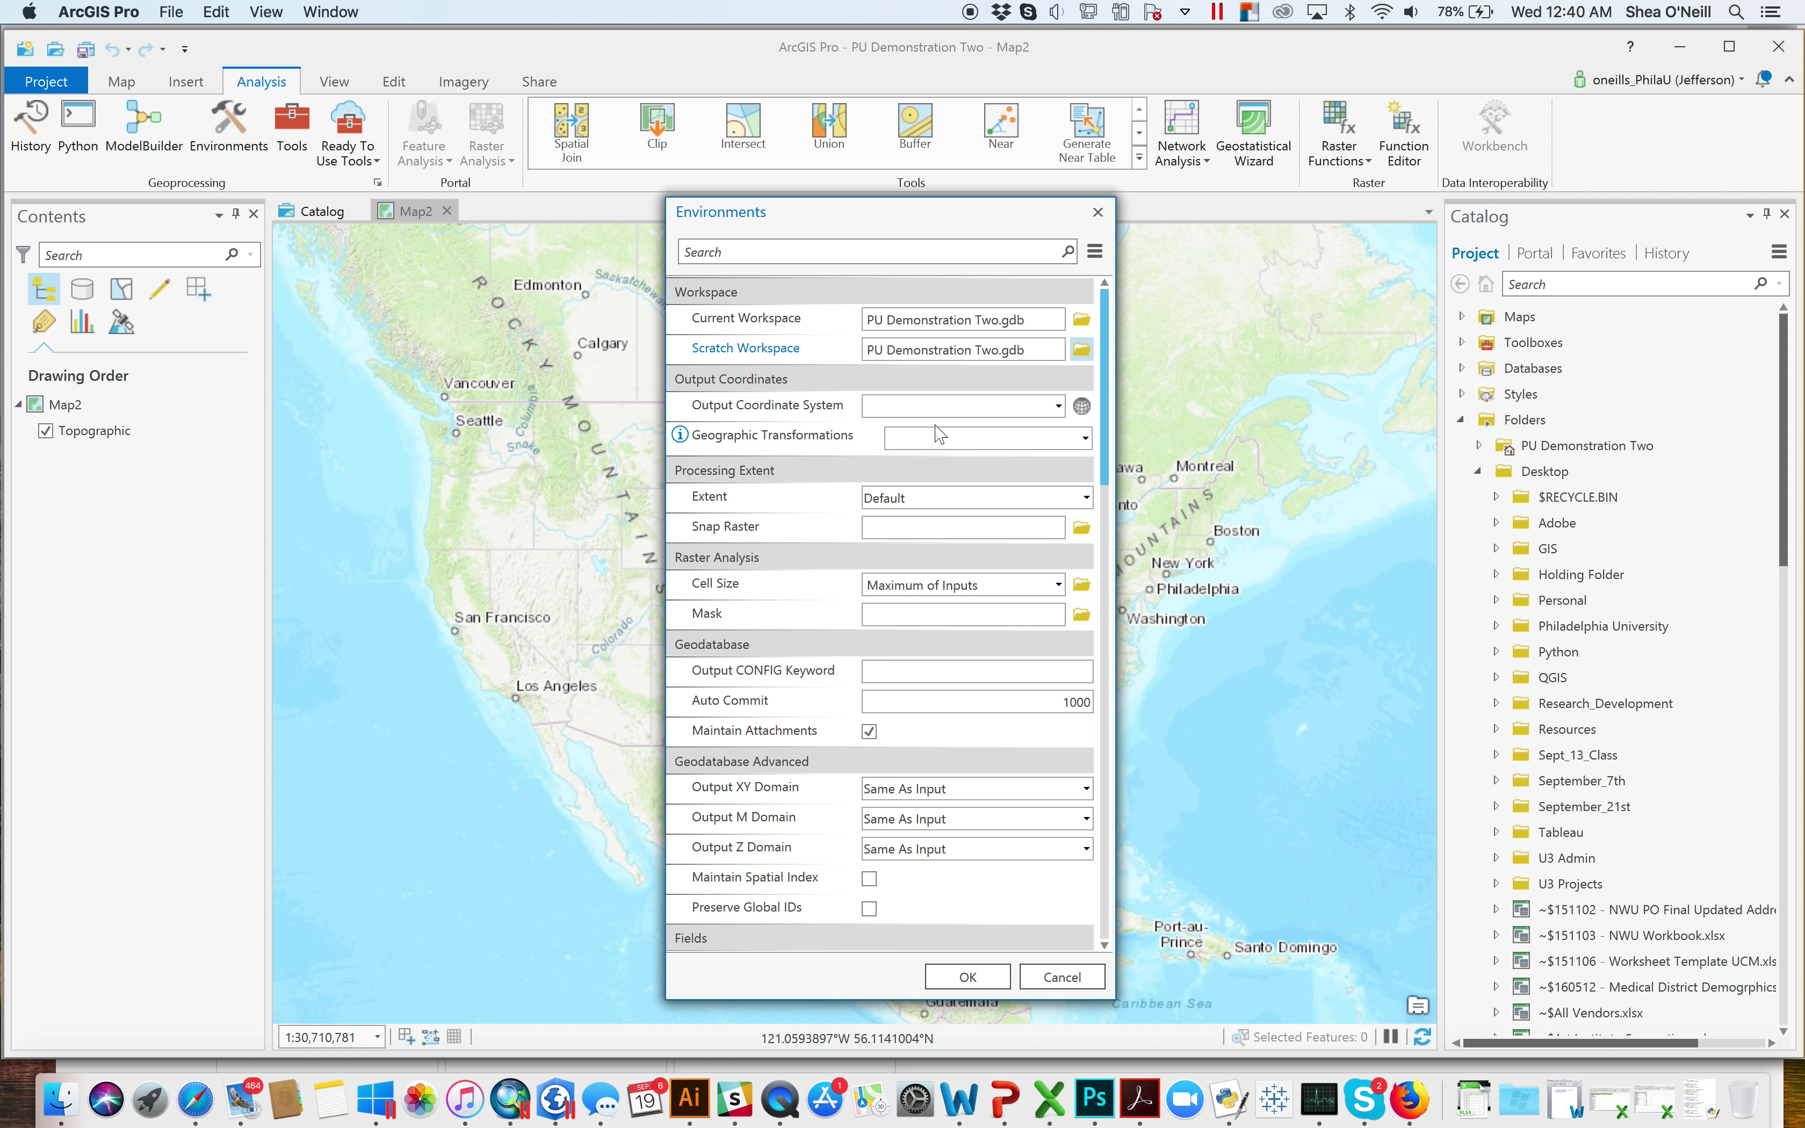
View the coordinate system choices for the output coordinates and close the environment settings without applying changes
{"action": "left_click", "coordinate": [1081, 406]}
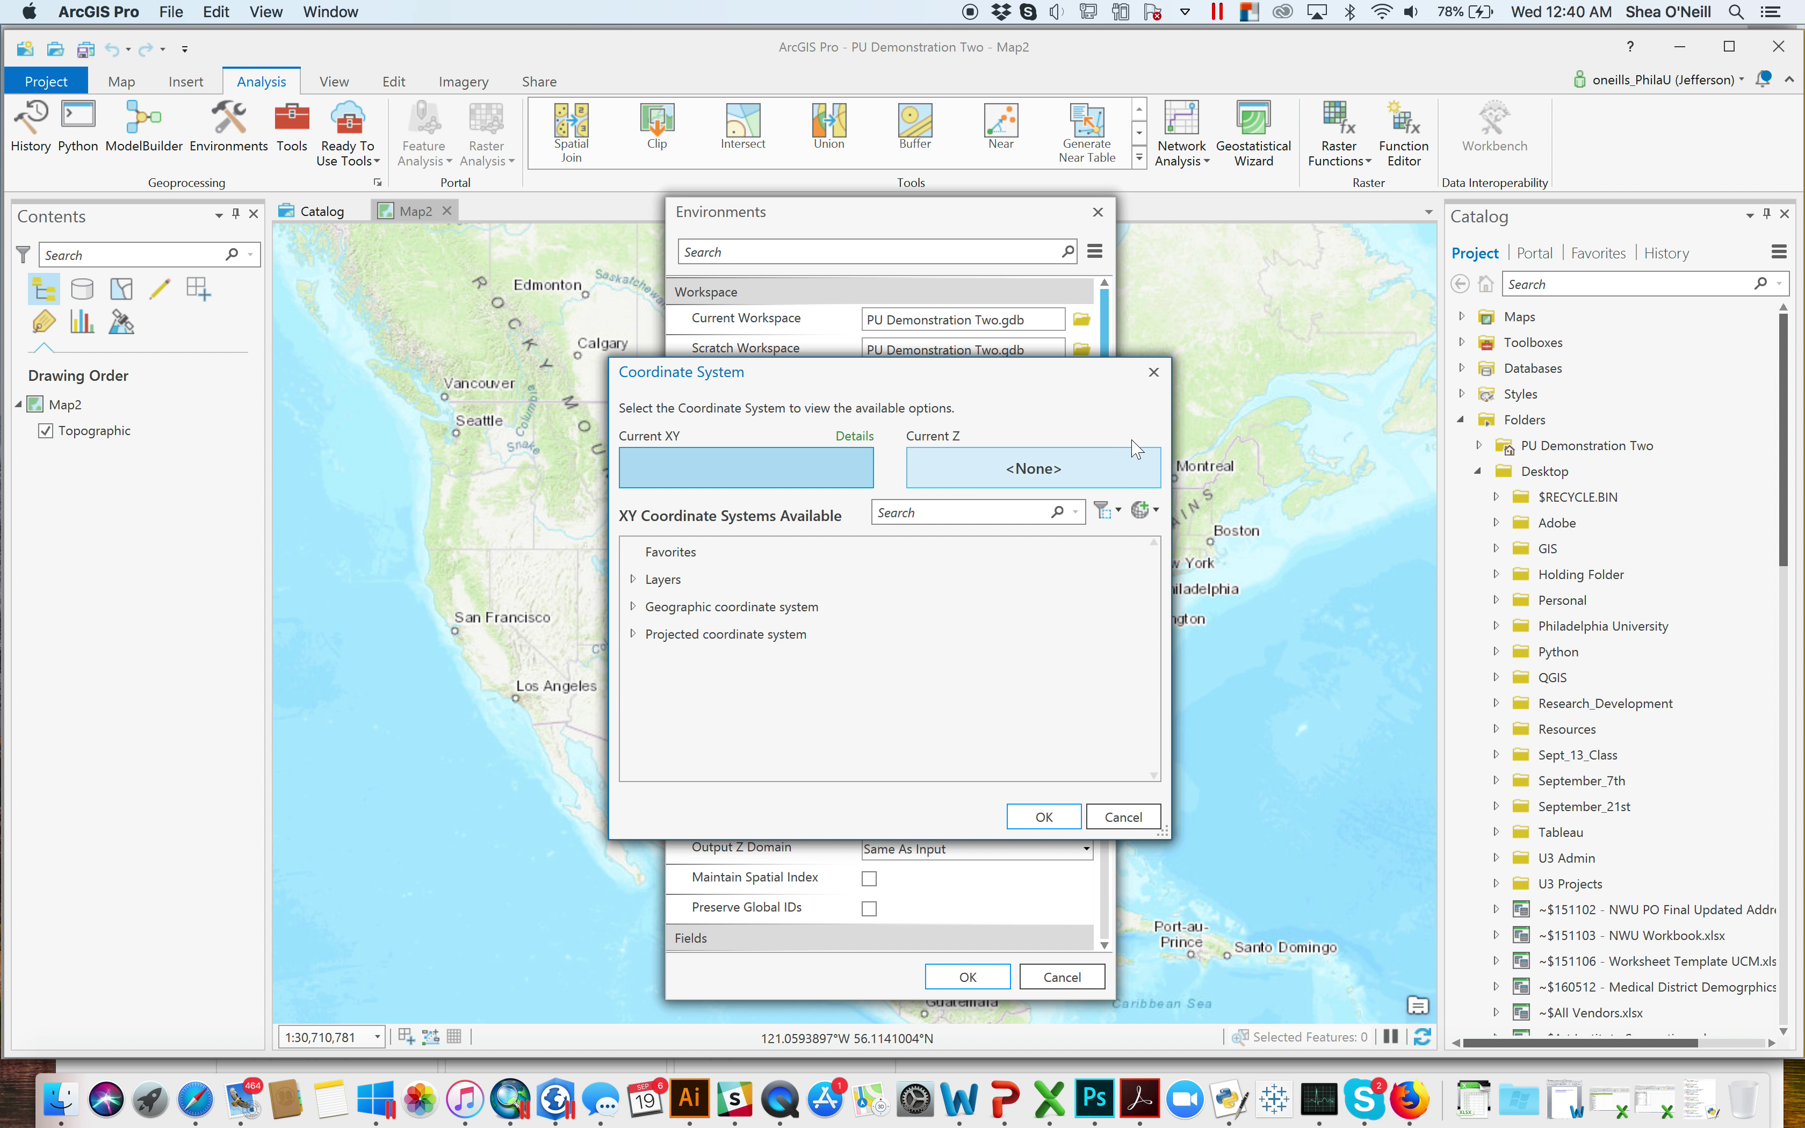
{"action": "left_click", "coordinate": [1155, 374]}
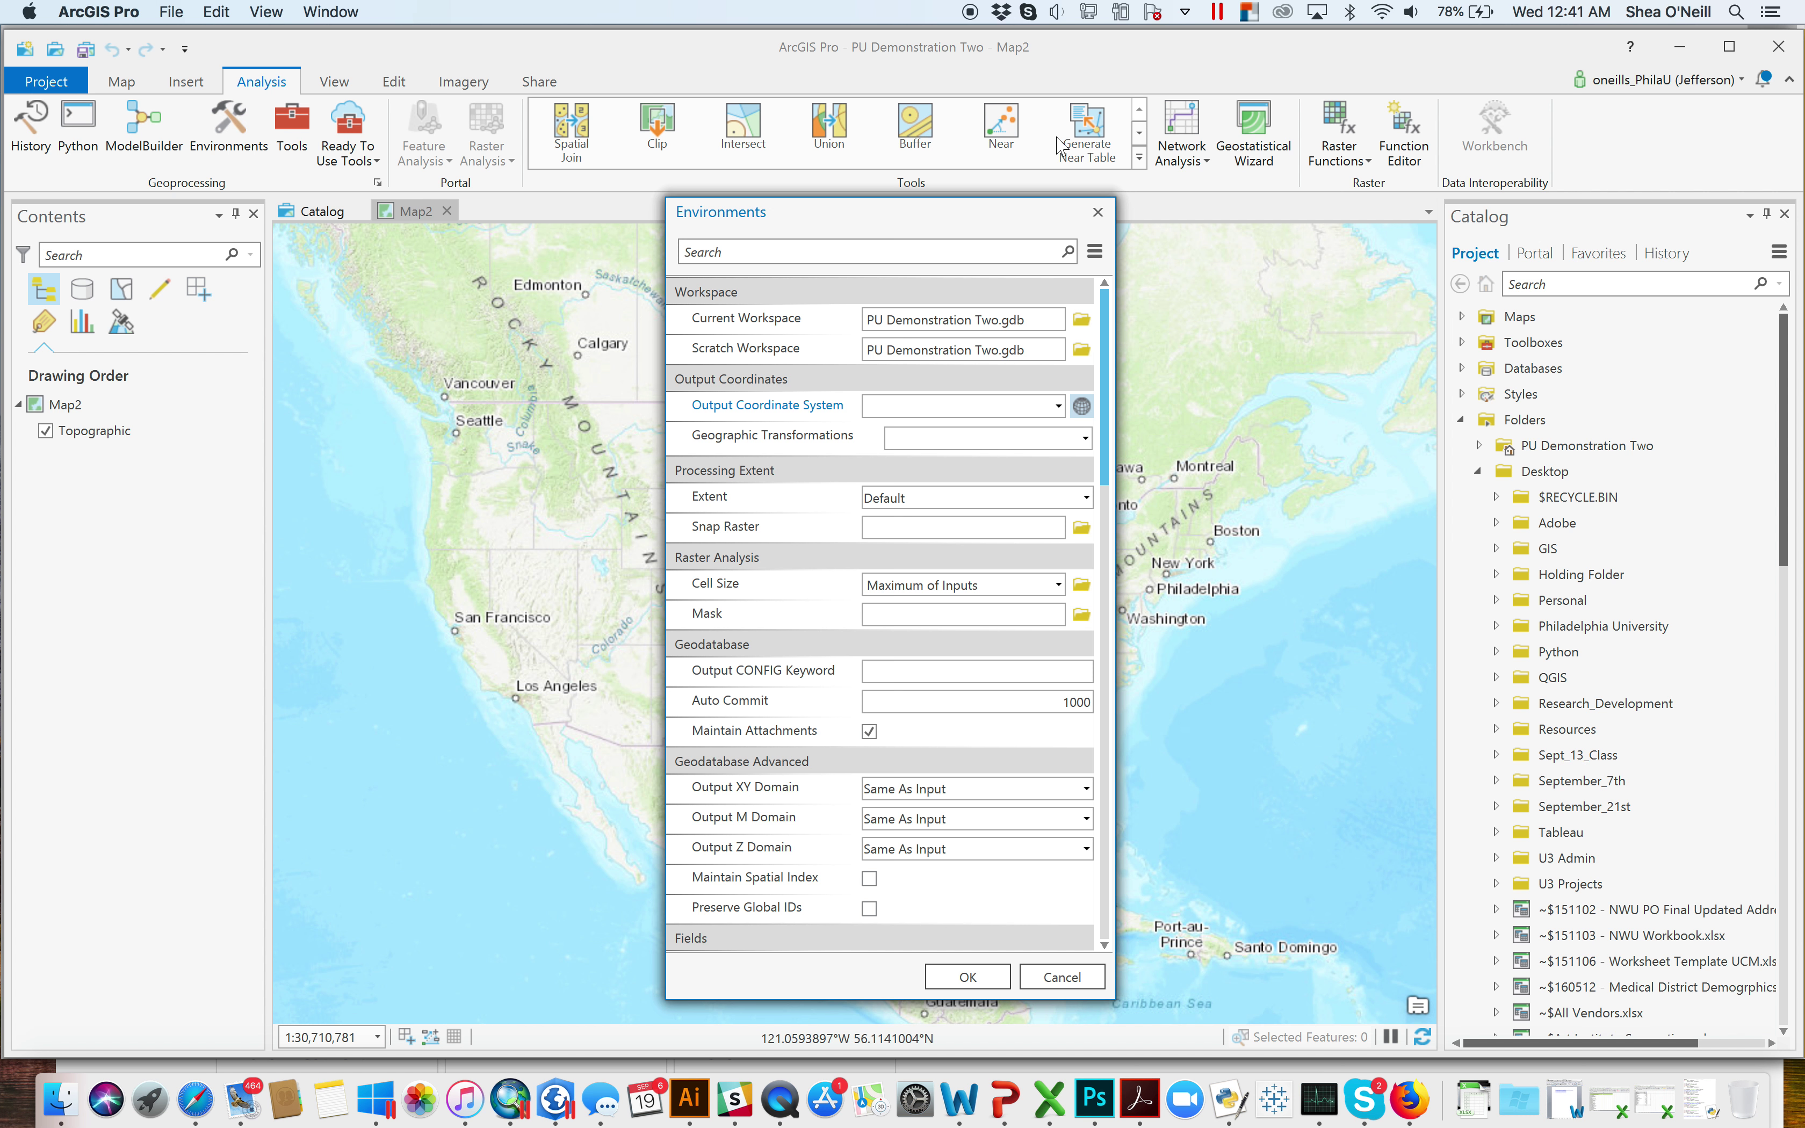
{"action": "left_click", "coordinate": [1097, 211]}
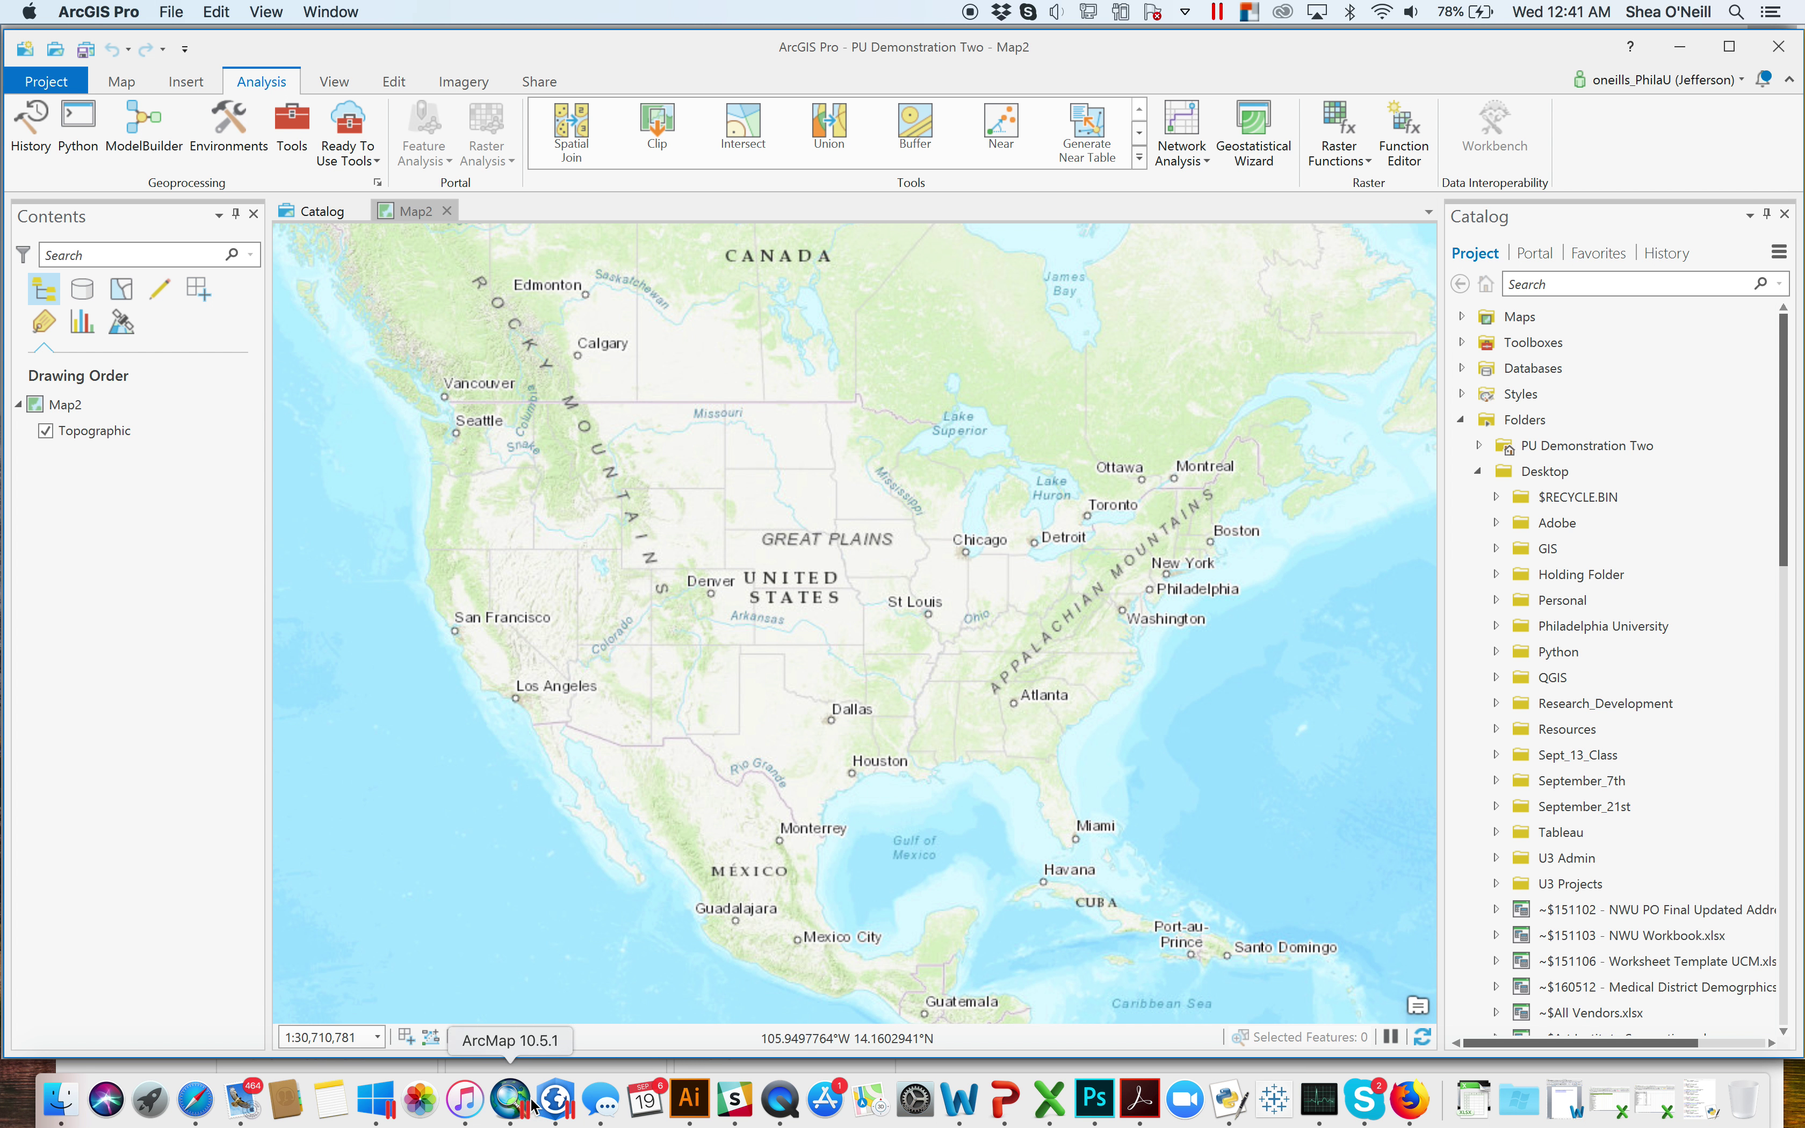
Switch to ArcMap and examine the Workspace, Output Coordinates and Processing Extent groups in its environment settings
{"action": "left_click", "coordinate": [512, 1107]}
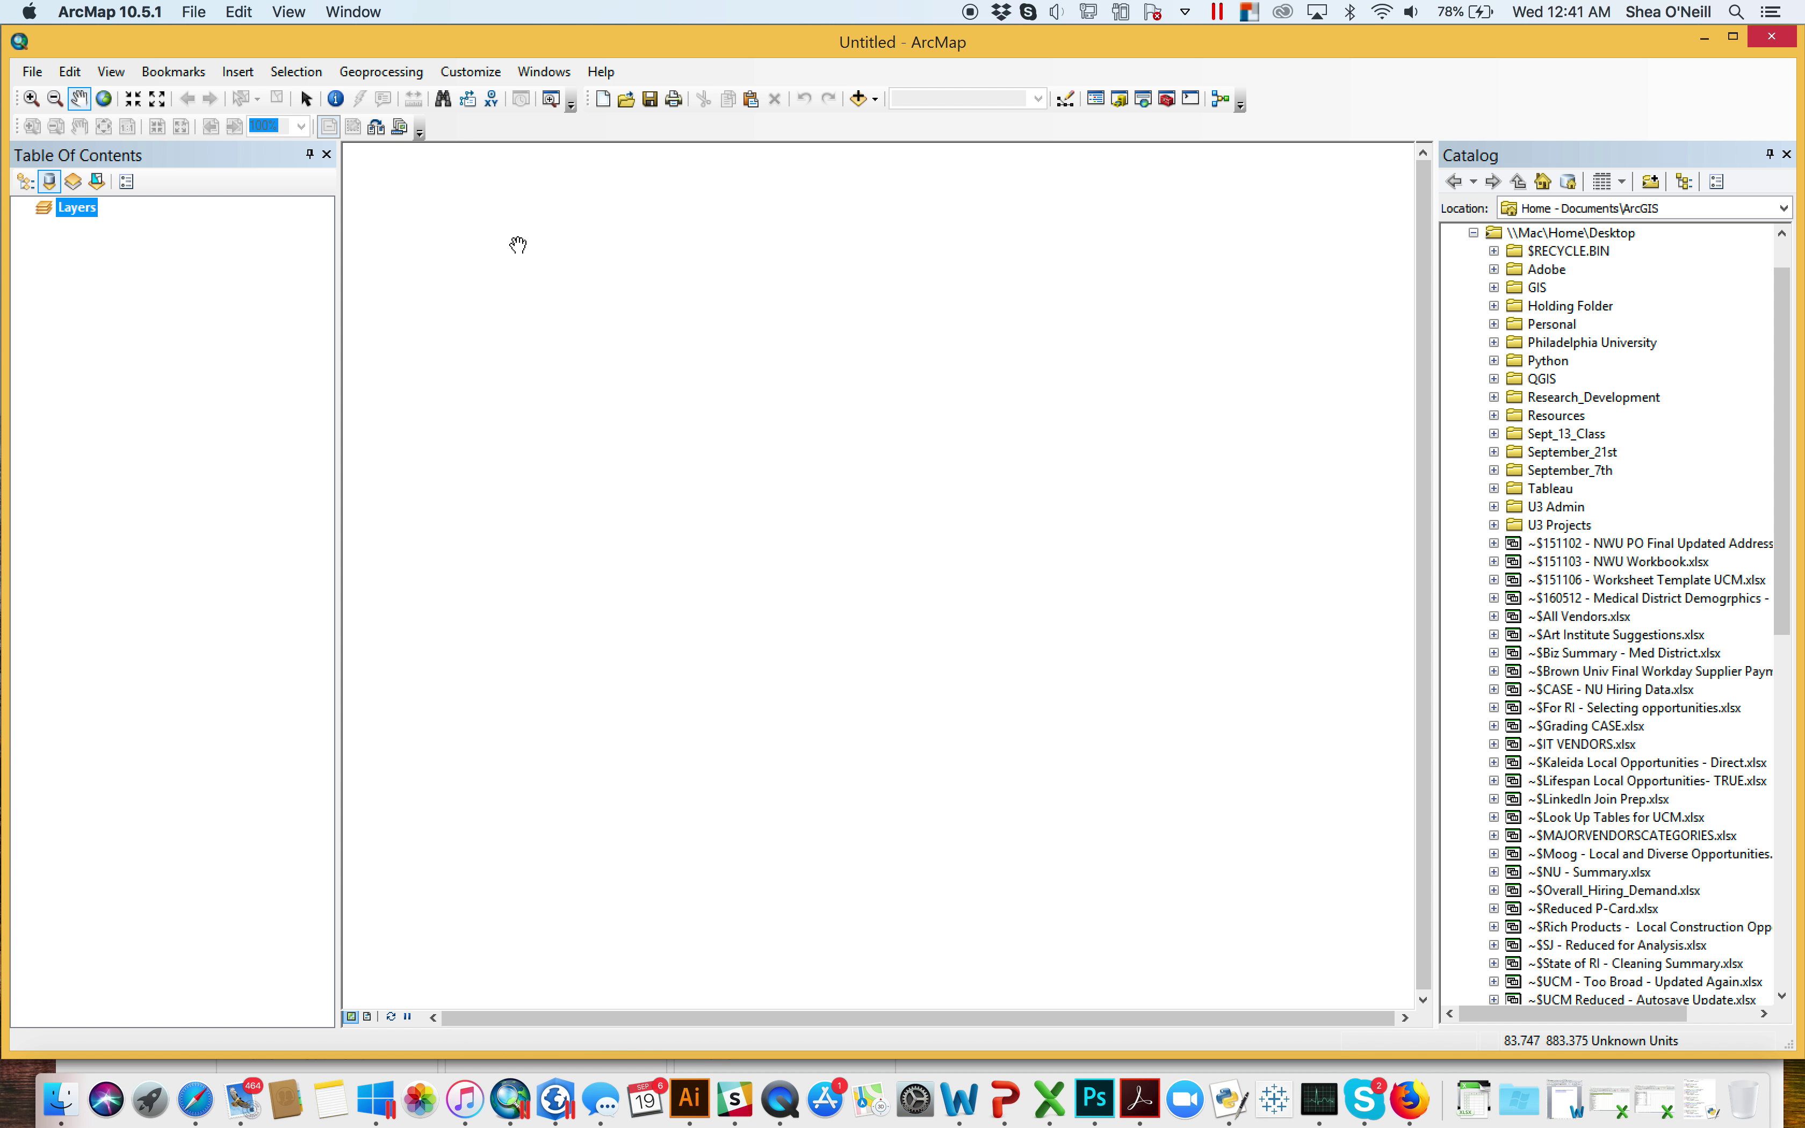
{"action": "left_click", "coordinate": [380, 72]}
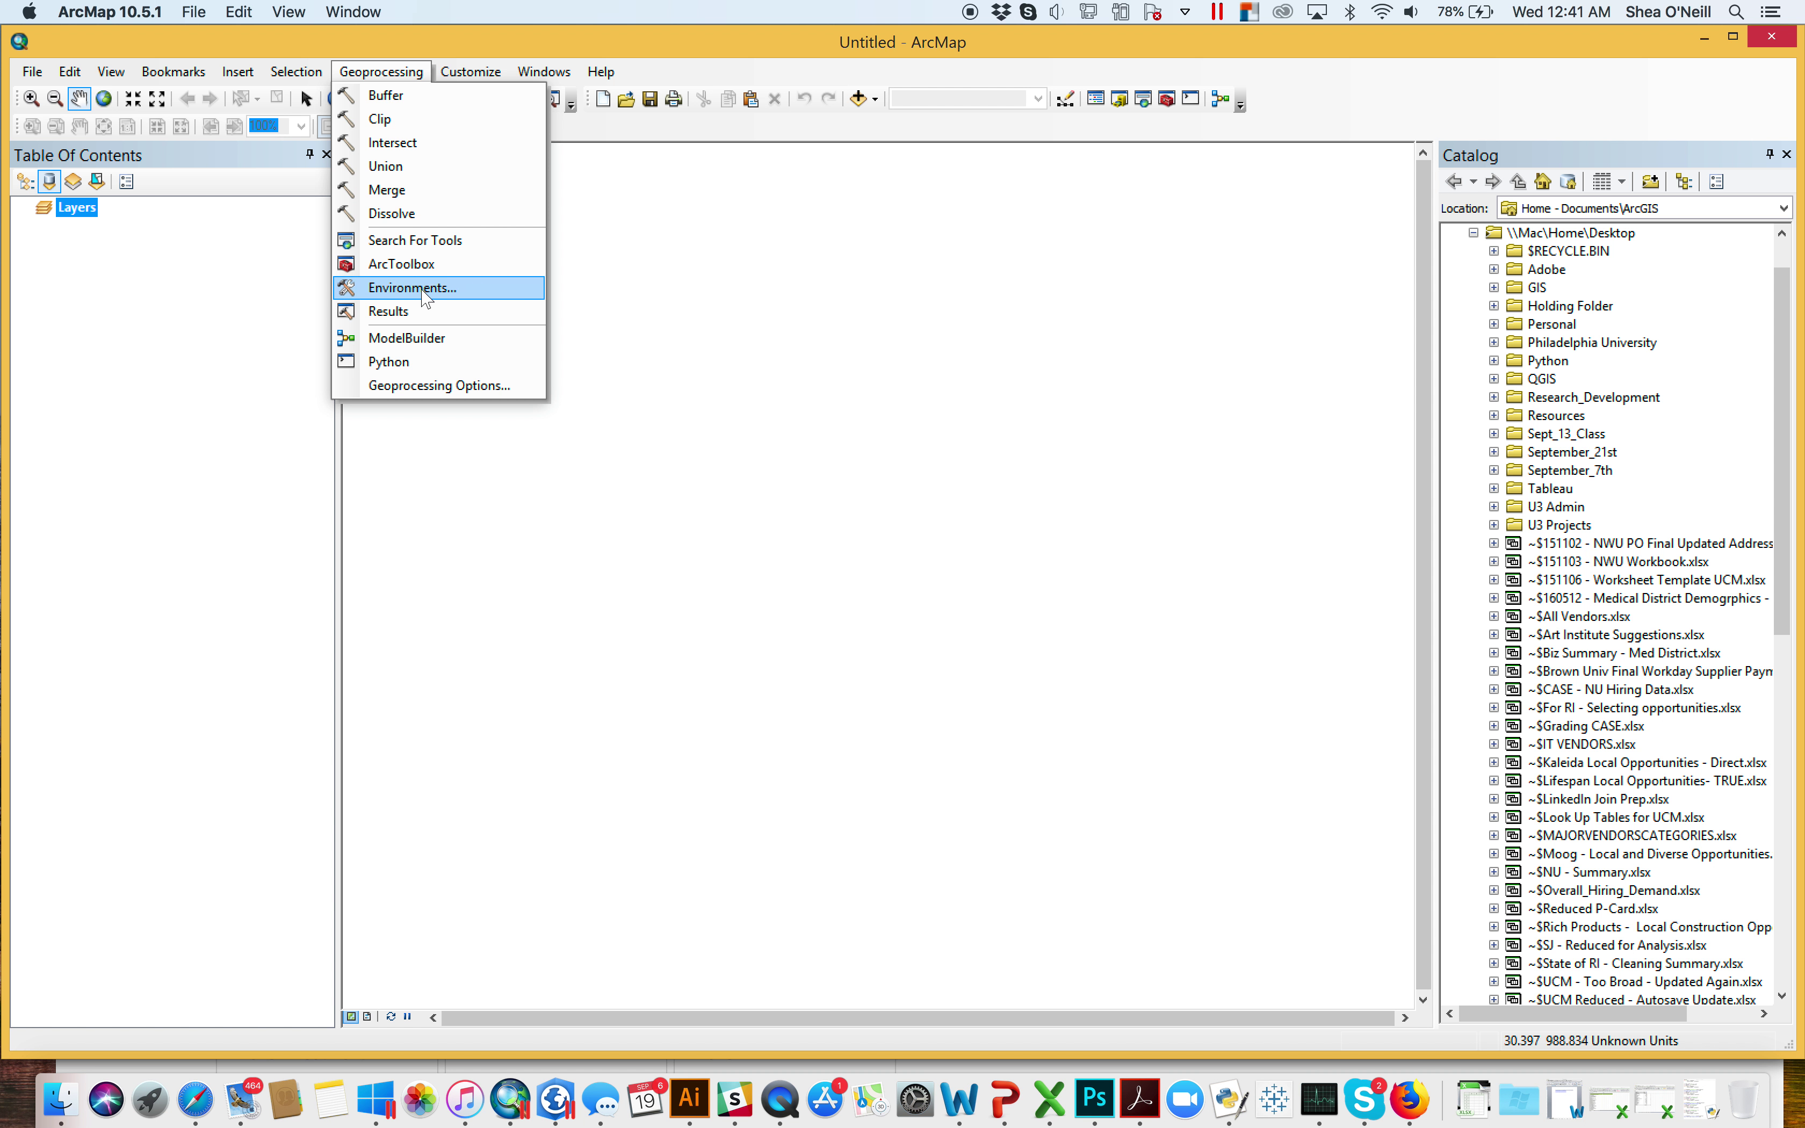
{"action": "left_click", "coordinate": [415, 288]}
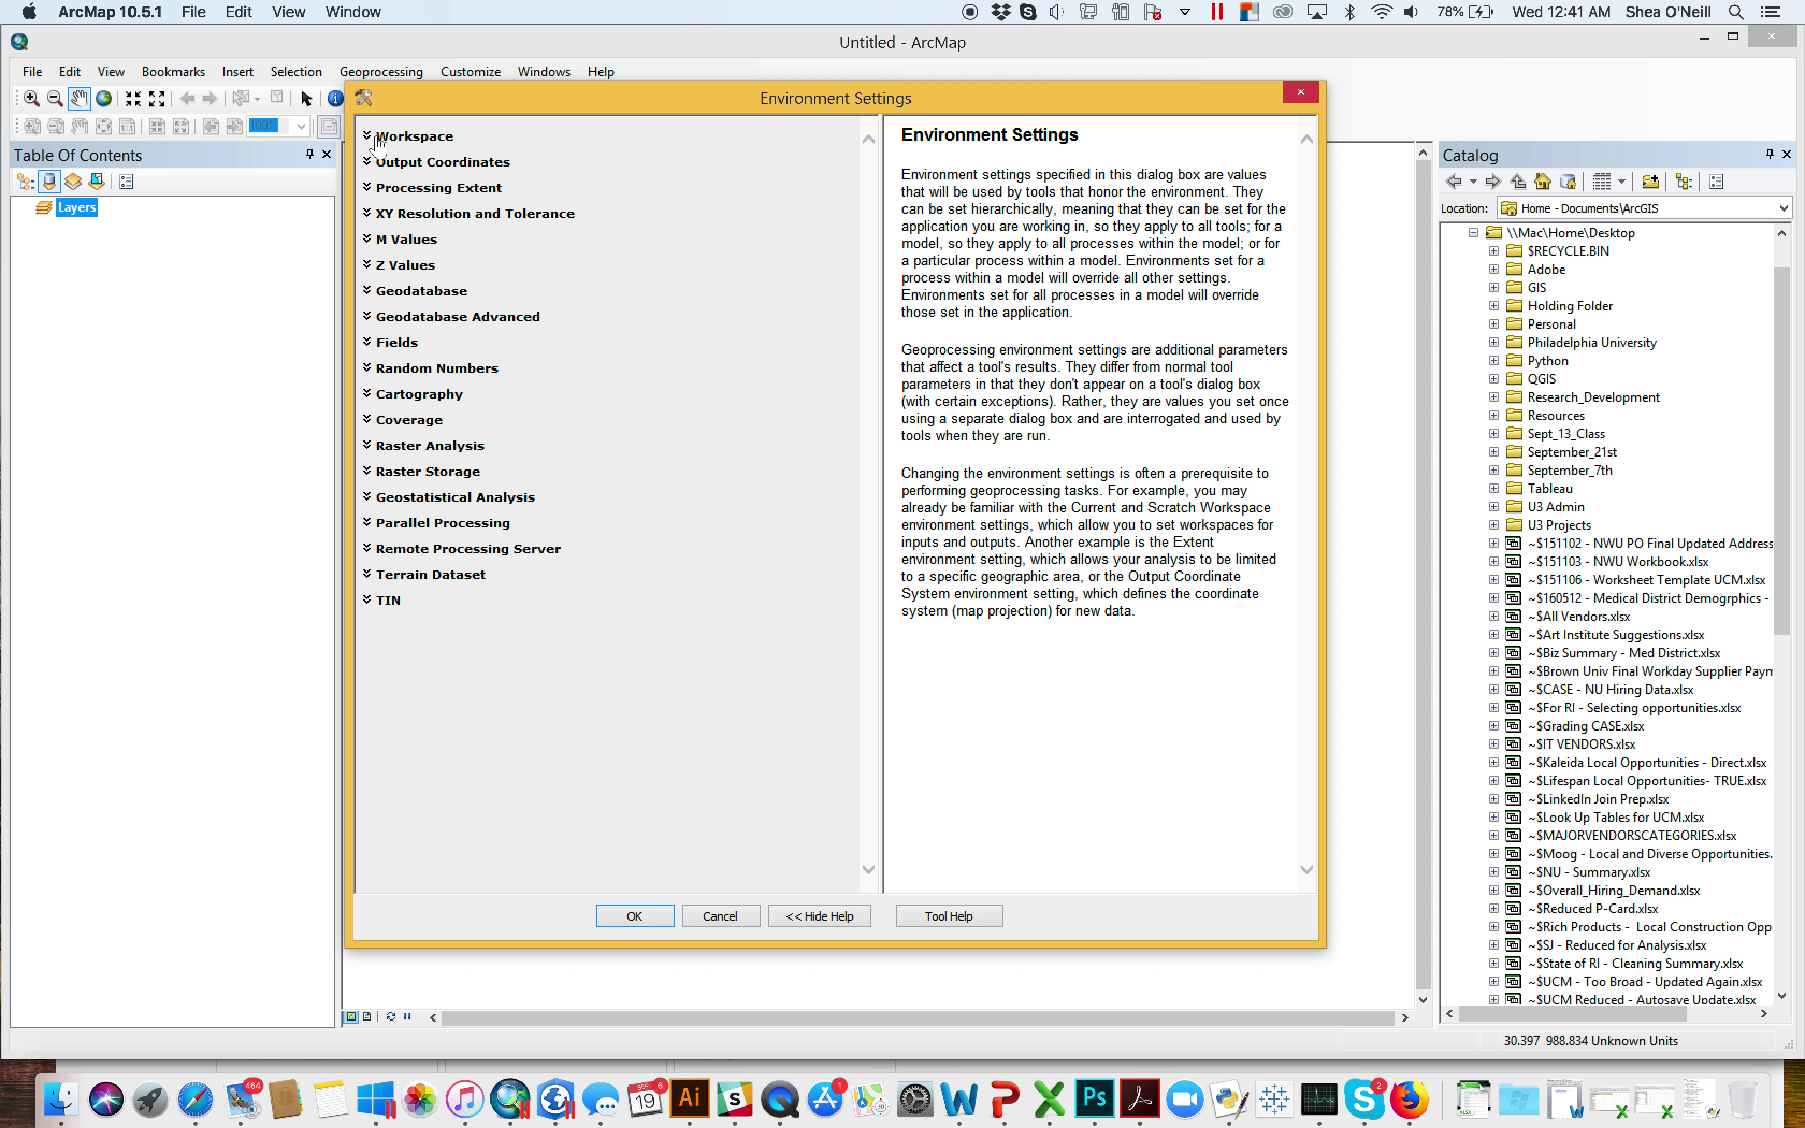
{"action": "left_click", "coordinate": [367, 138]}
{"action": "left_click", "coordinate": [367, 140]}
{"action": "left_click", "coordinate": [367, 162]}
{"action": "left_click", "coordinate": [366, 162]}
{"action": "left_click", "coordinate": [369, 189]}
{"action": "left_click", "coordinate": [369, 190]}
{"action": "left_click", "coordinate": [1307, 95]}
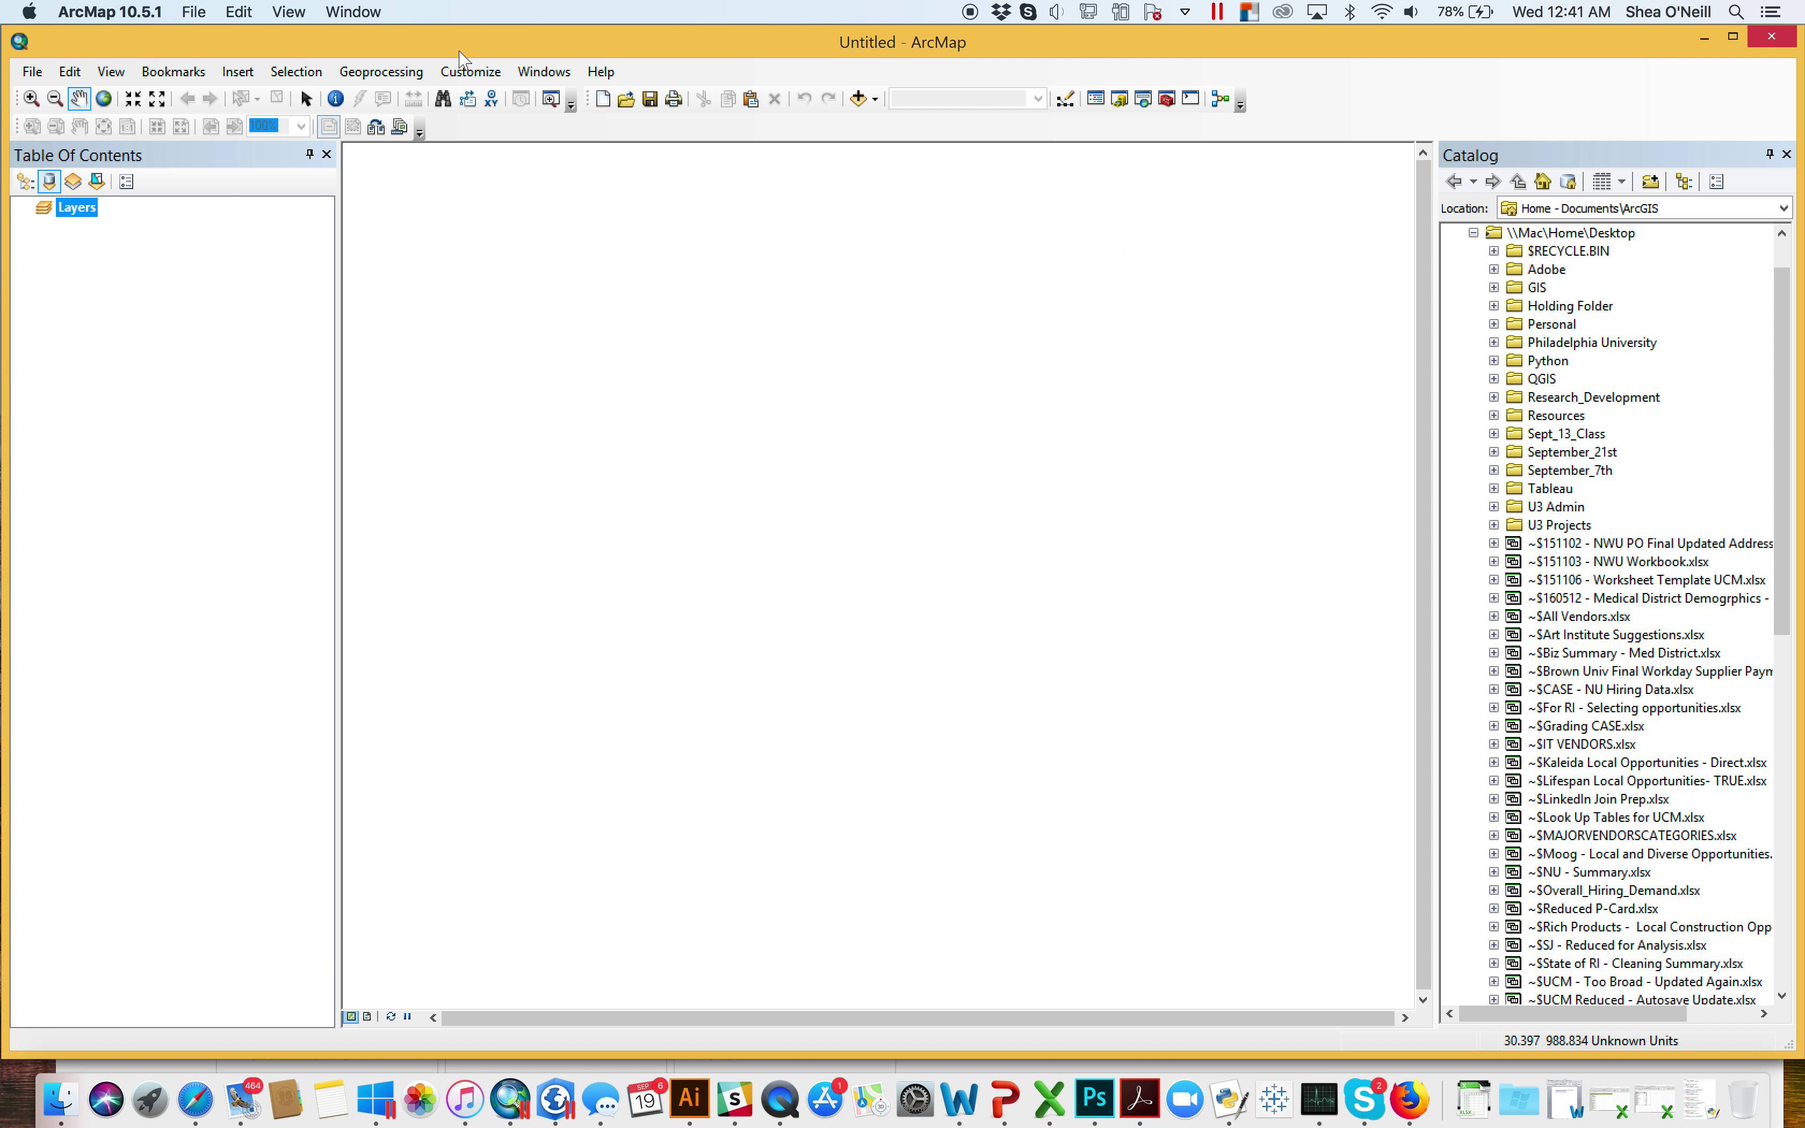
Review ArcMap's geoprocessing options for overwriting outputs and logging operations, and accept them as they are
{"action": "left_click", "coordinate": [380, 71]}
{"action": "left_click", "coordinate": [403, 385]}
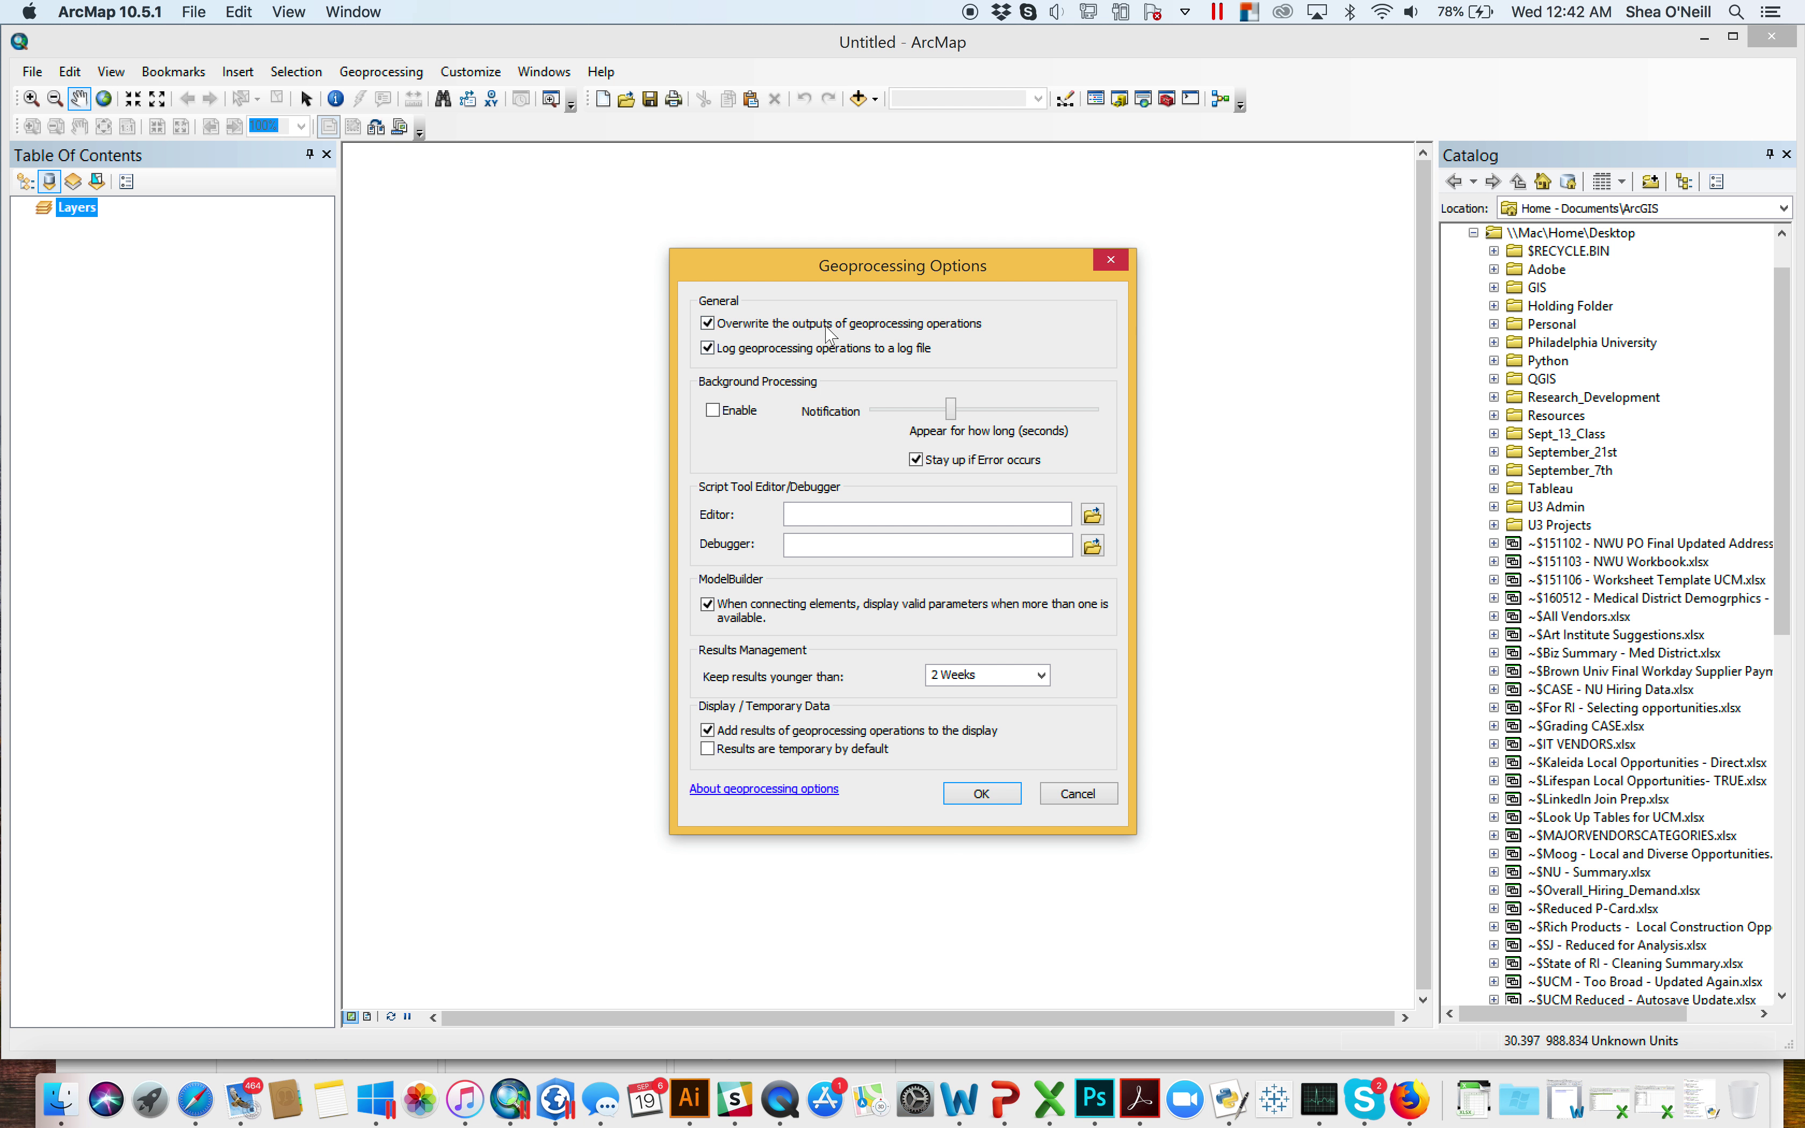
{"action": "left_click", "coordinate": [998, 793]}
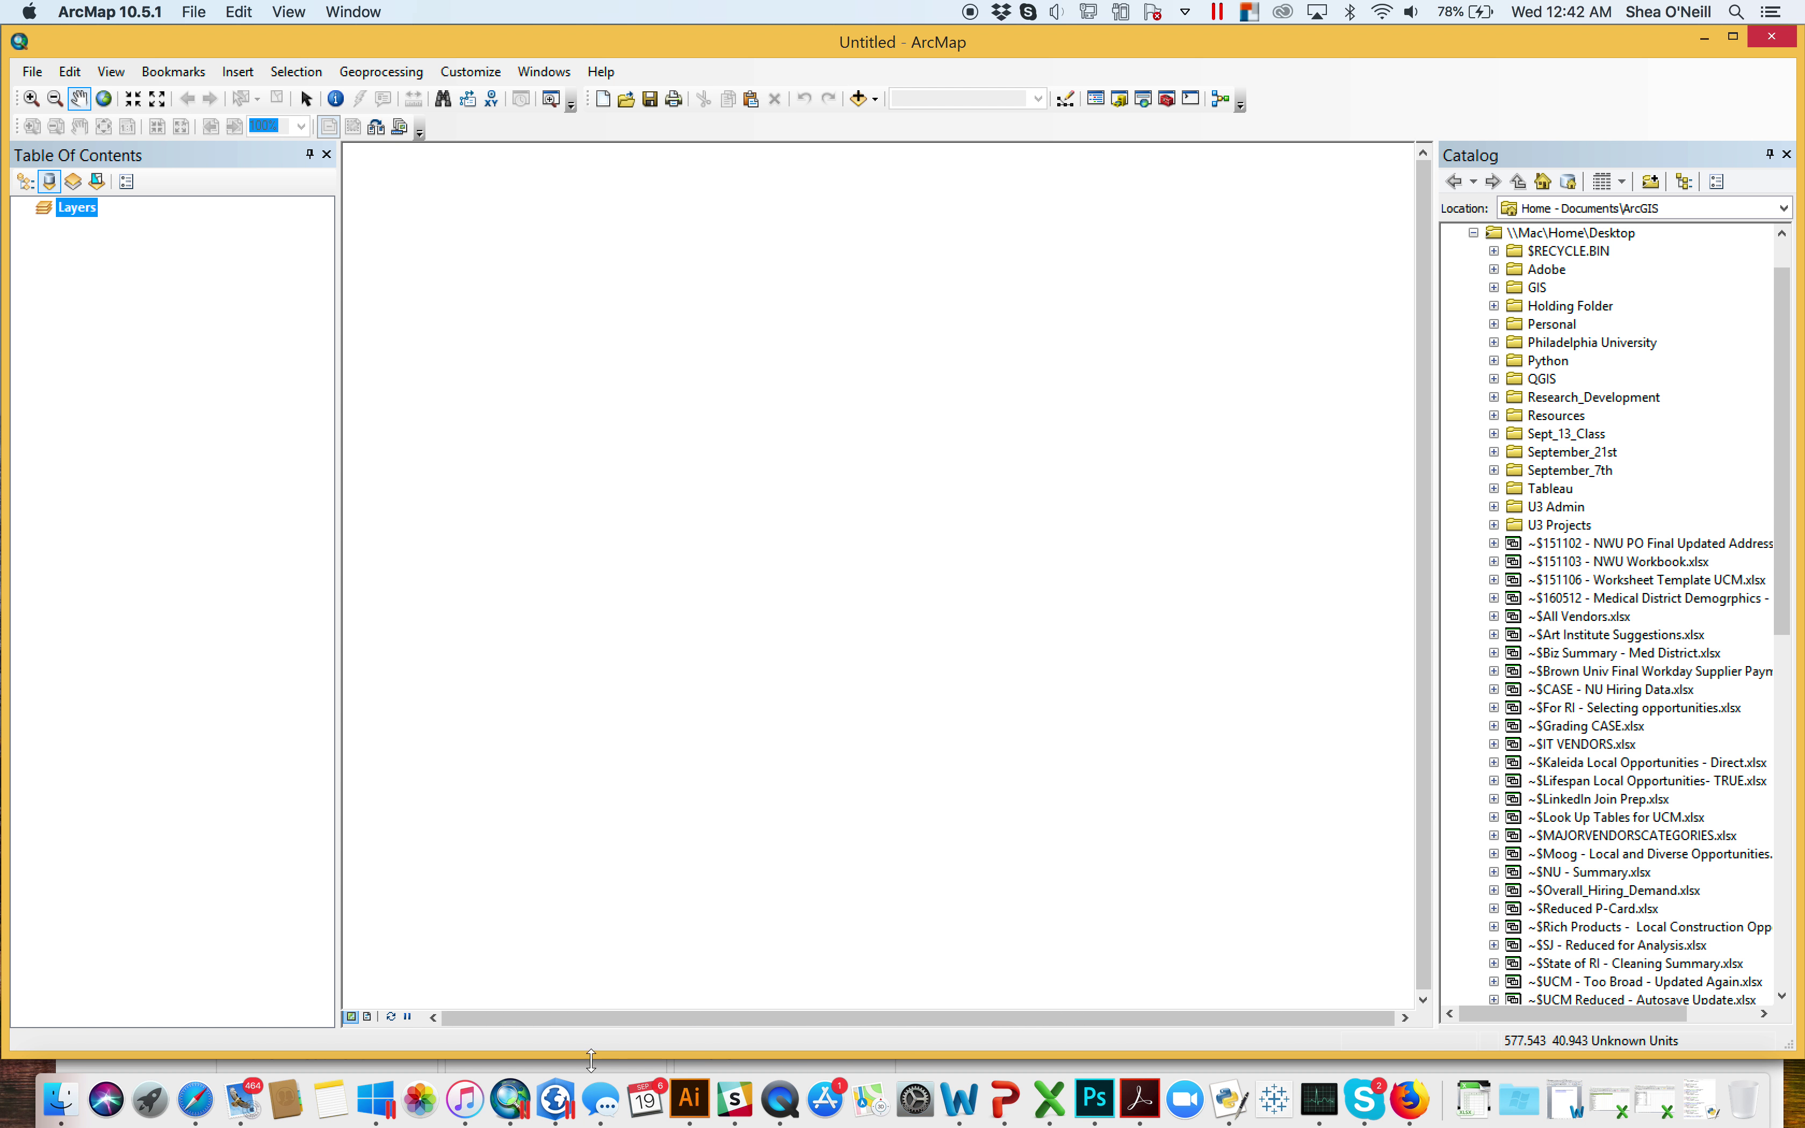
Switch to ArcGIS Pro and rename Map2 as "Clip and Erase - " followed by the author's first name
{"action": "left_click", "coordinate": [559, 1101]}
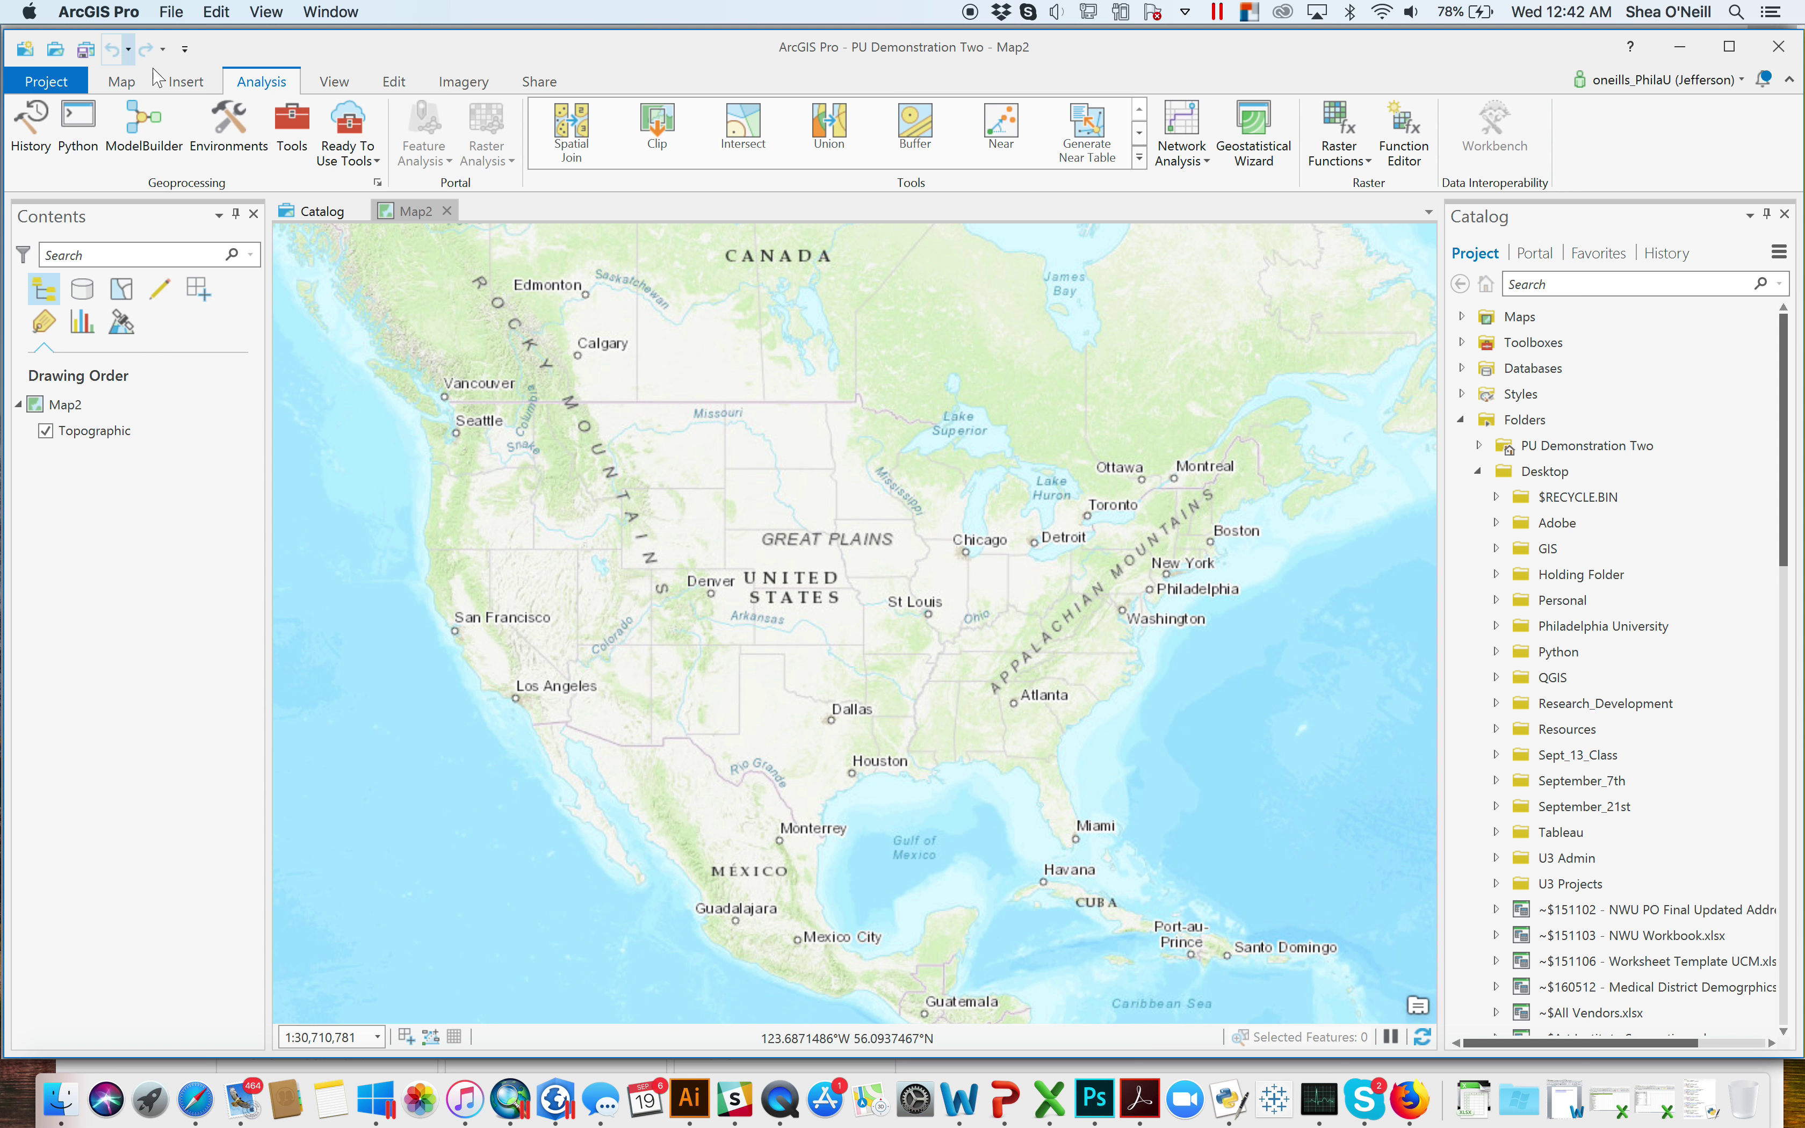
{"action": "left_click", "coordinate": [201, 82]}
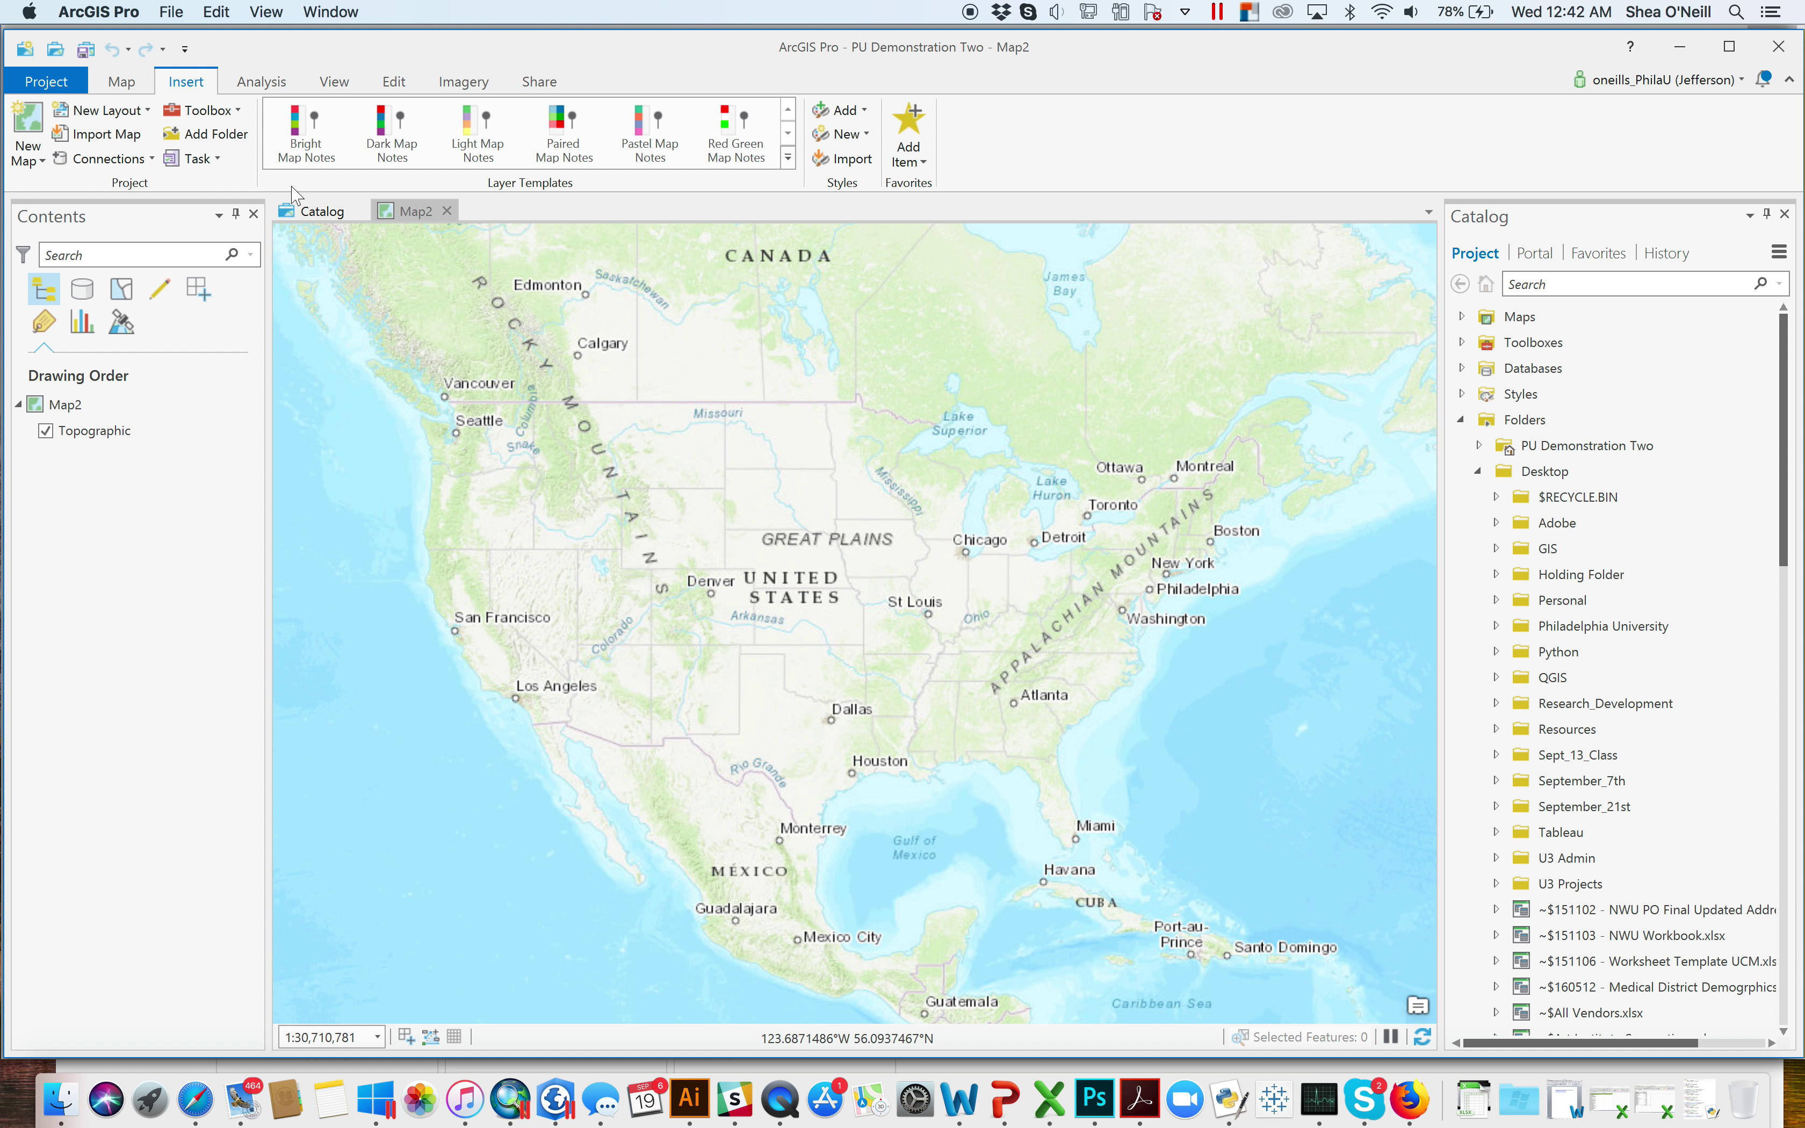
{"action": "left_click", "coordinate": [84, 414]}
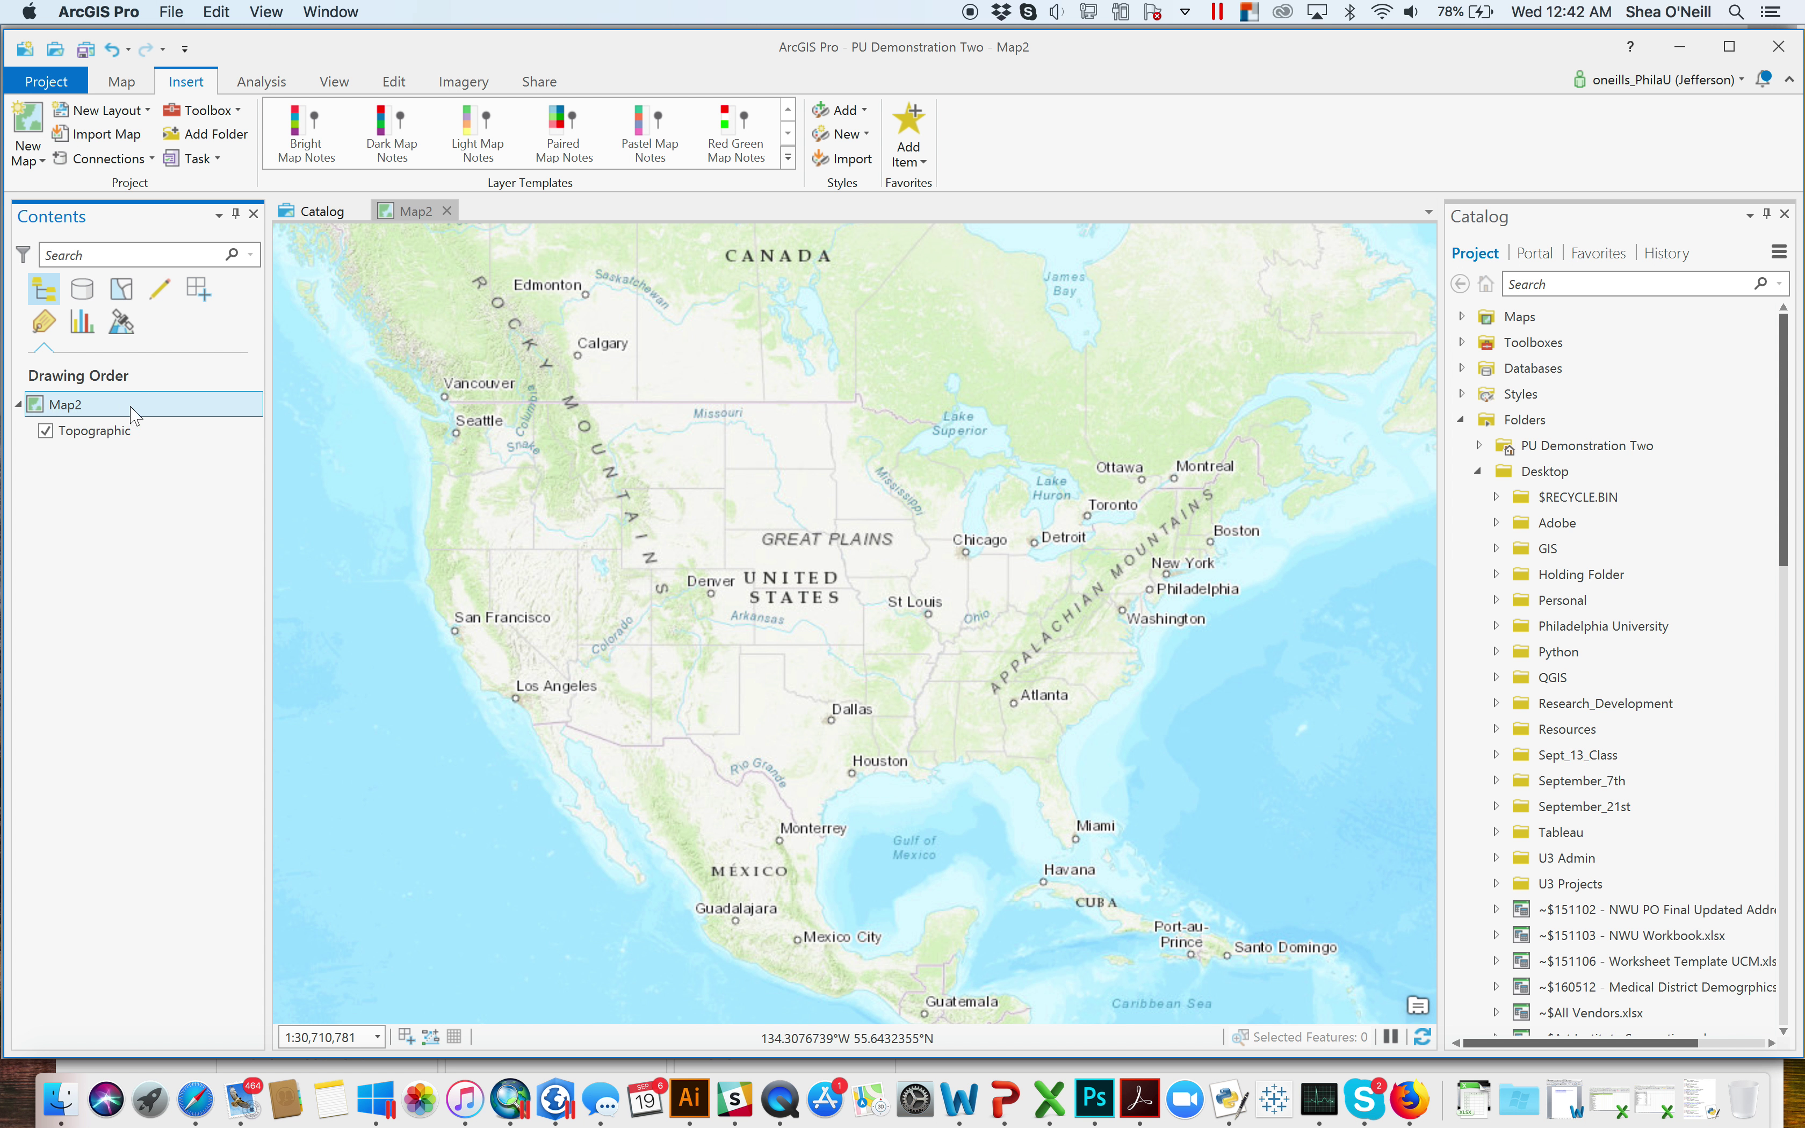
{"action": "left_click", "coordinate": [75, 414]}
{"action": "type", "text": "Clip and Erase - Shea"}
{"action": "key", "text": "Return"}
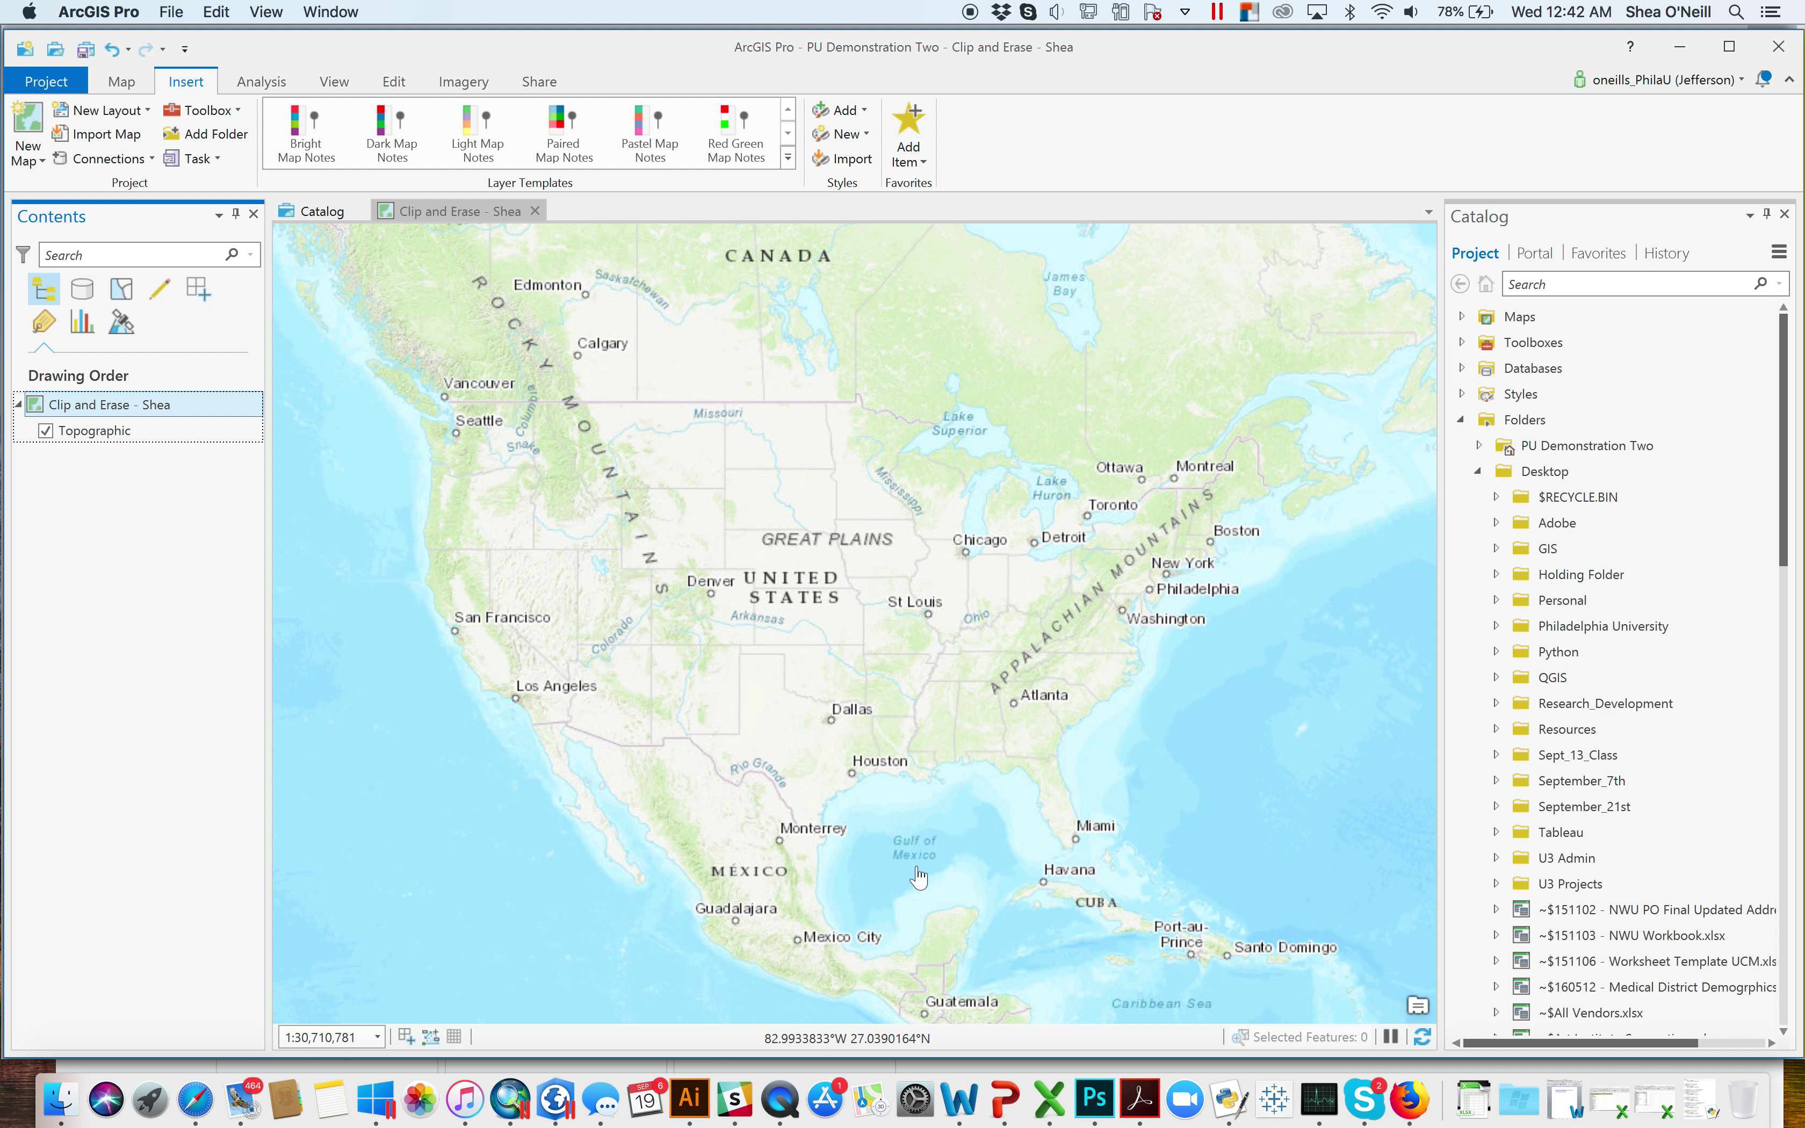
Add the Inside and Outside feature classes from the Clip_Erase dataset in Sept21_DemonstratingTools.gdb, inside the September_21st folder, to the map
{"action": "left_click", "coordinate": [1496, 807]}
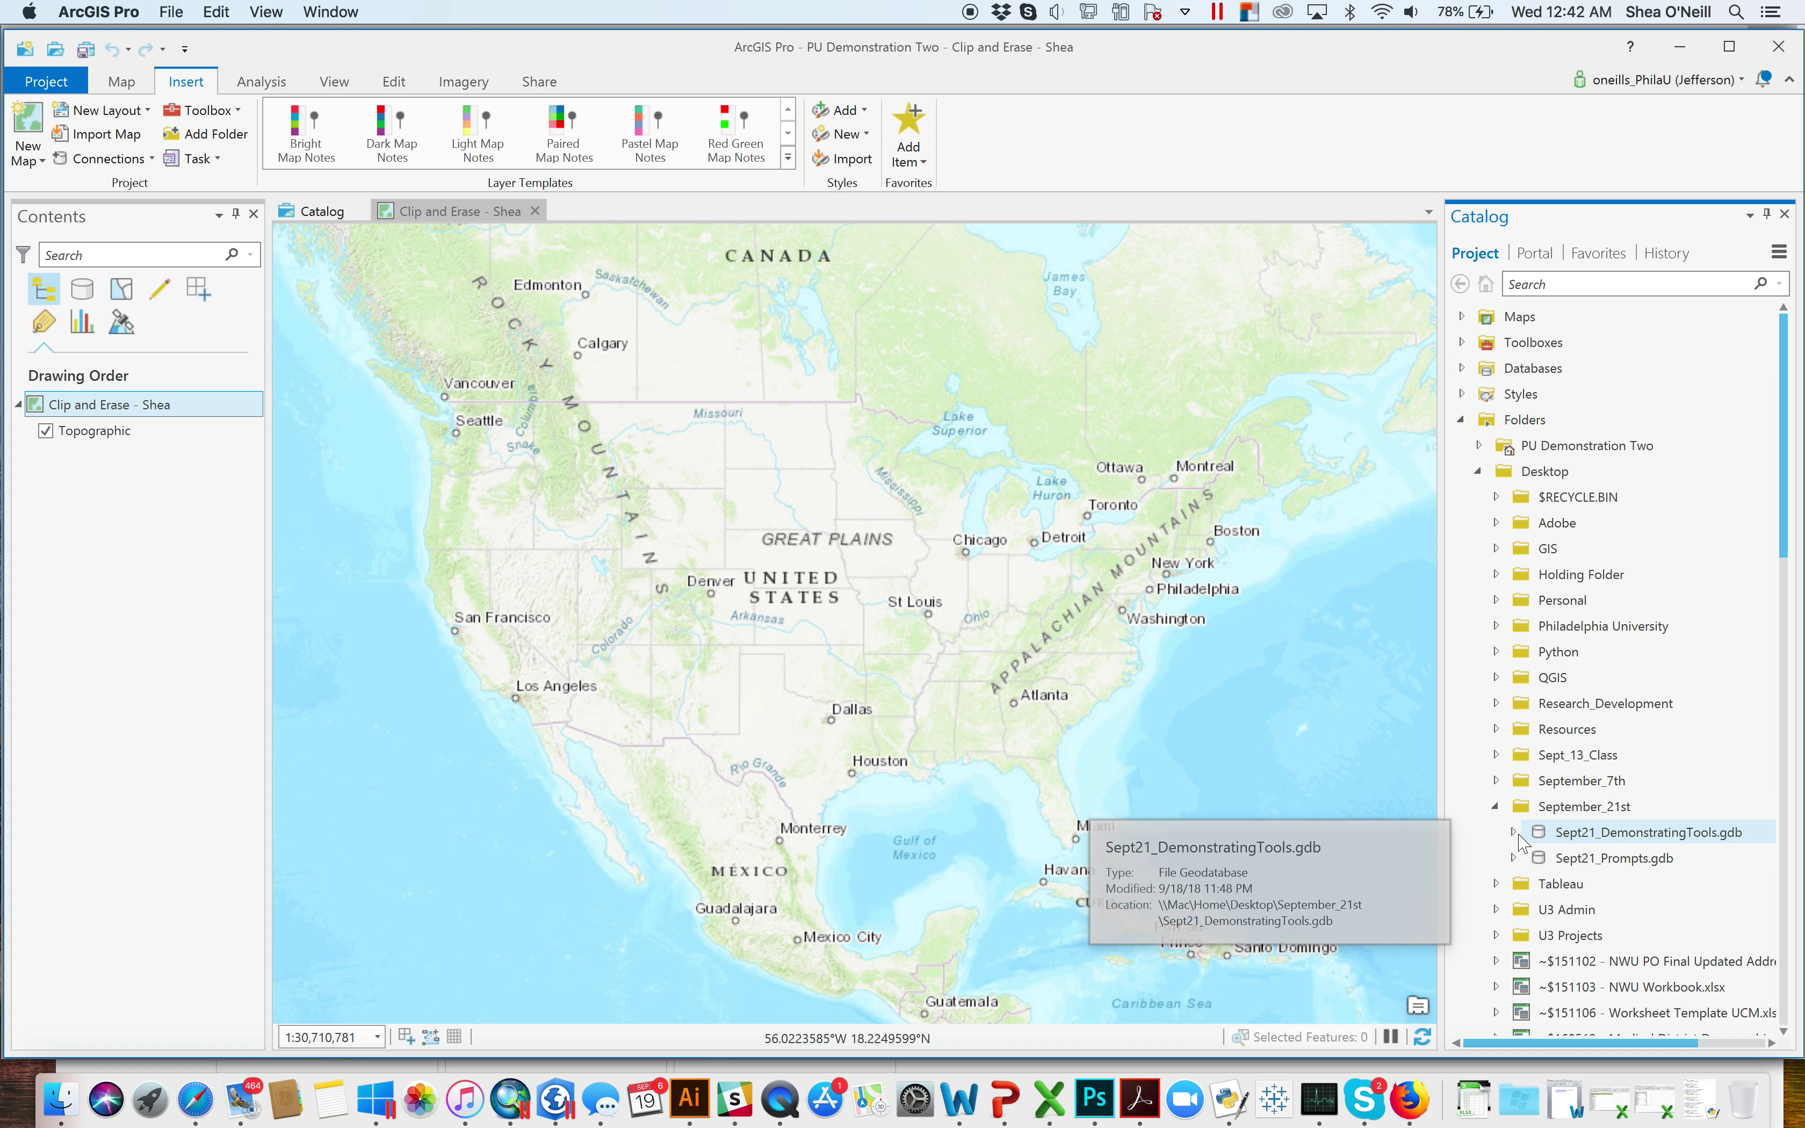
{"action": "double_click", "coordinate": [1693, 836]}
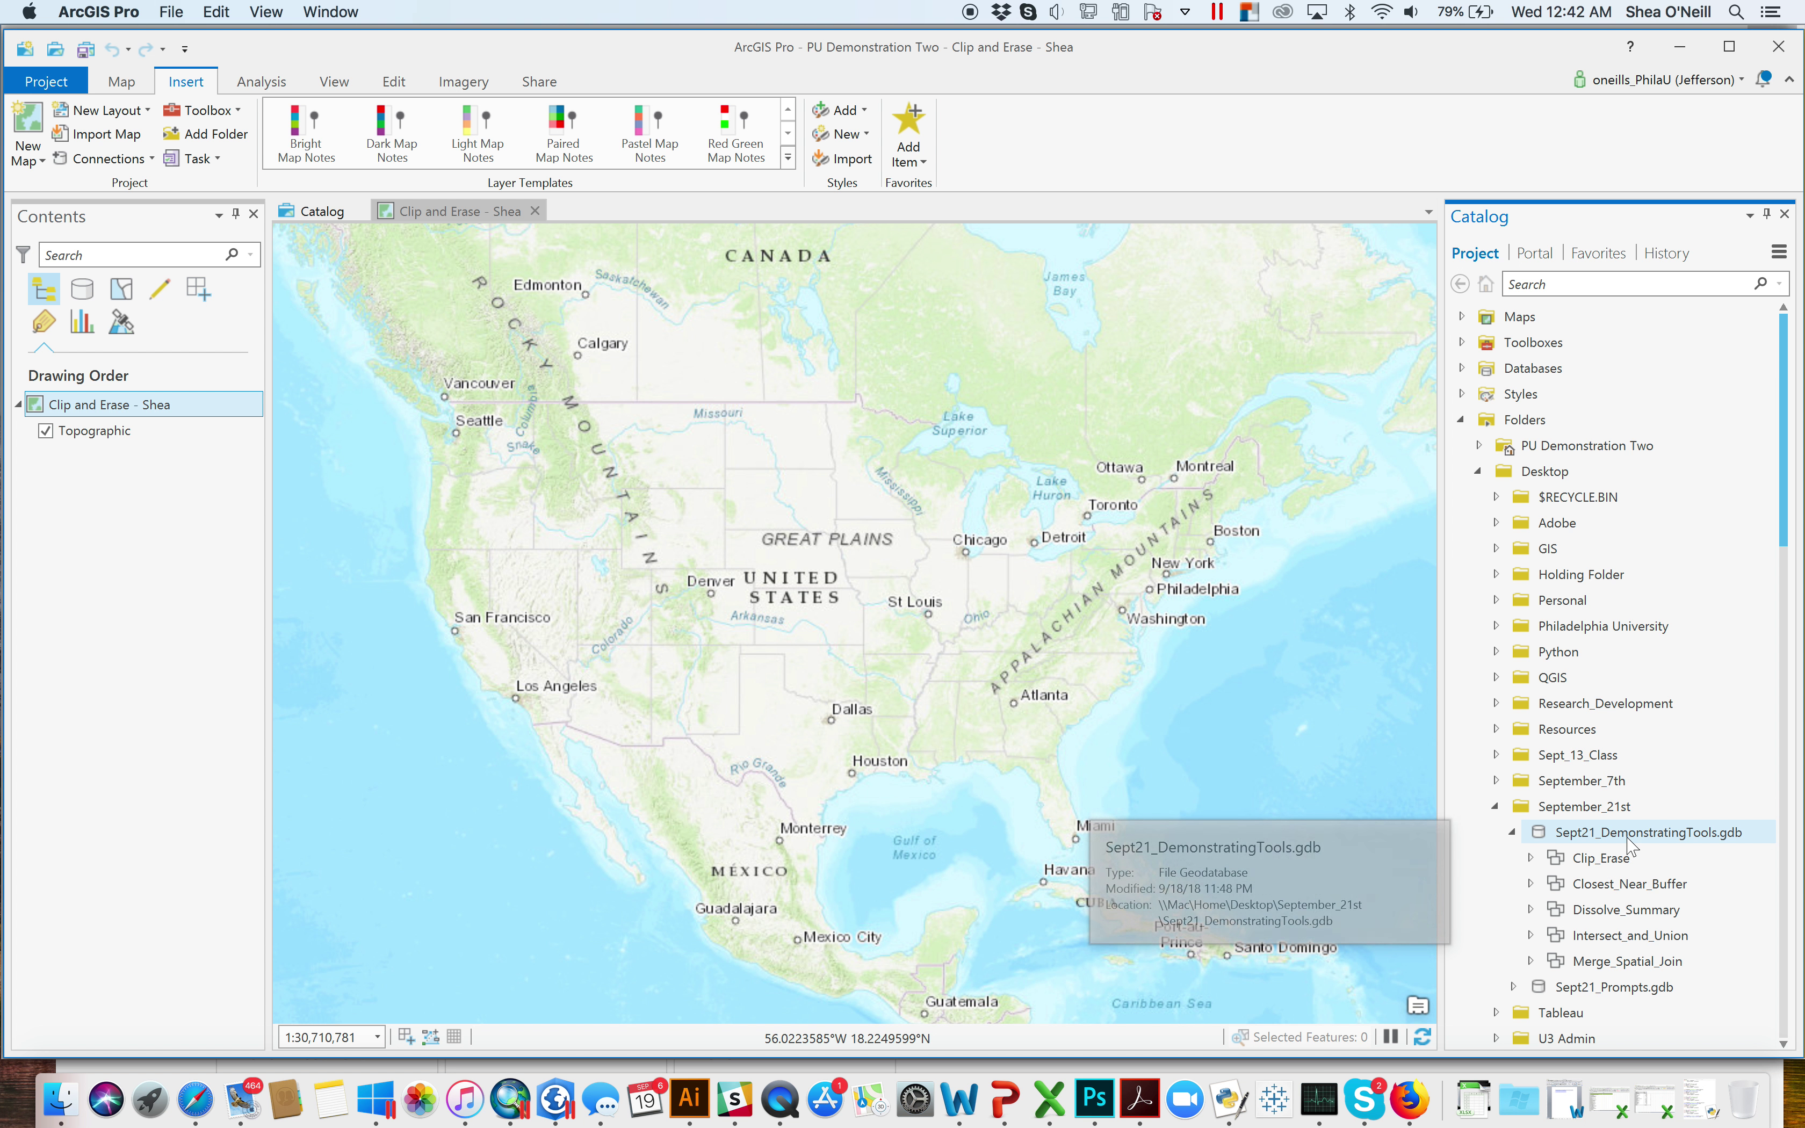
{"action": "double_click", "coordinate": [1611, 858]}
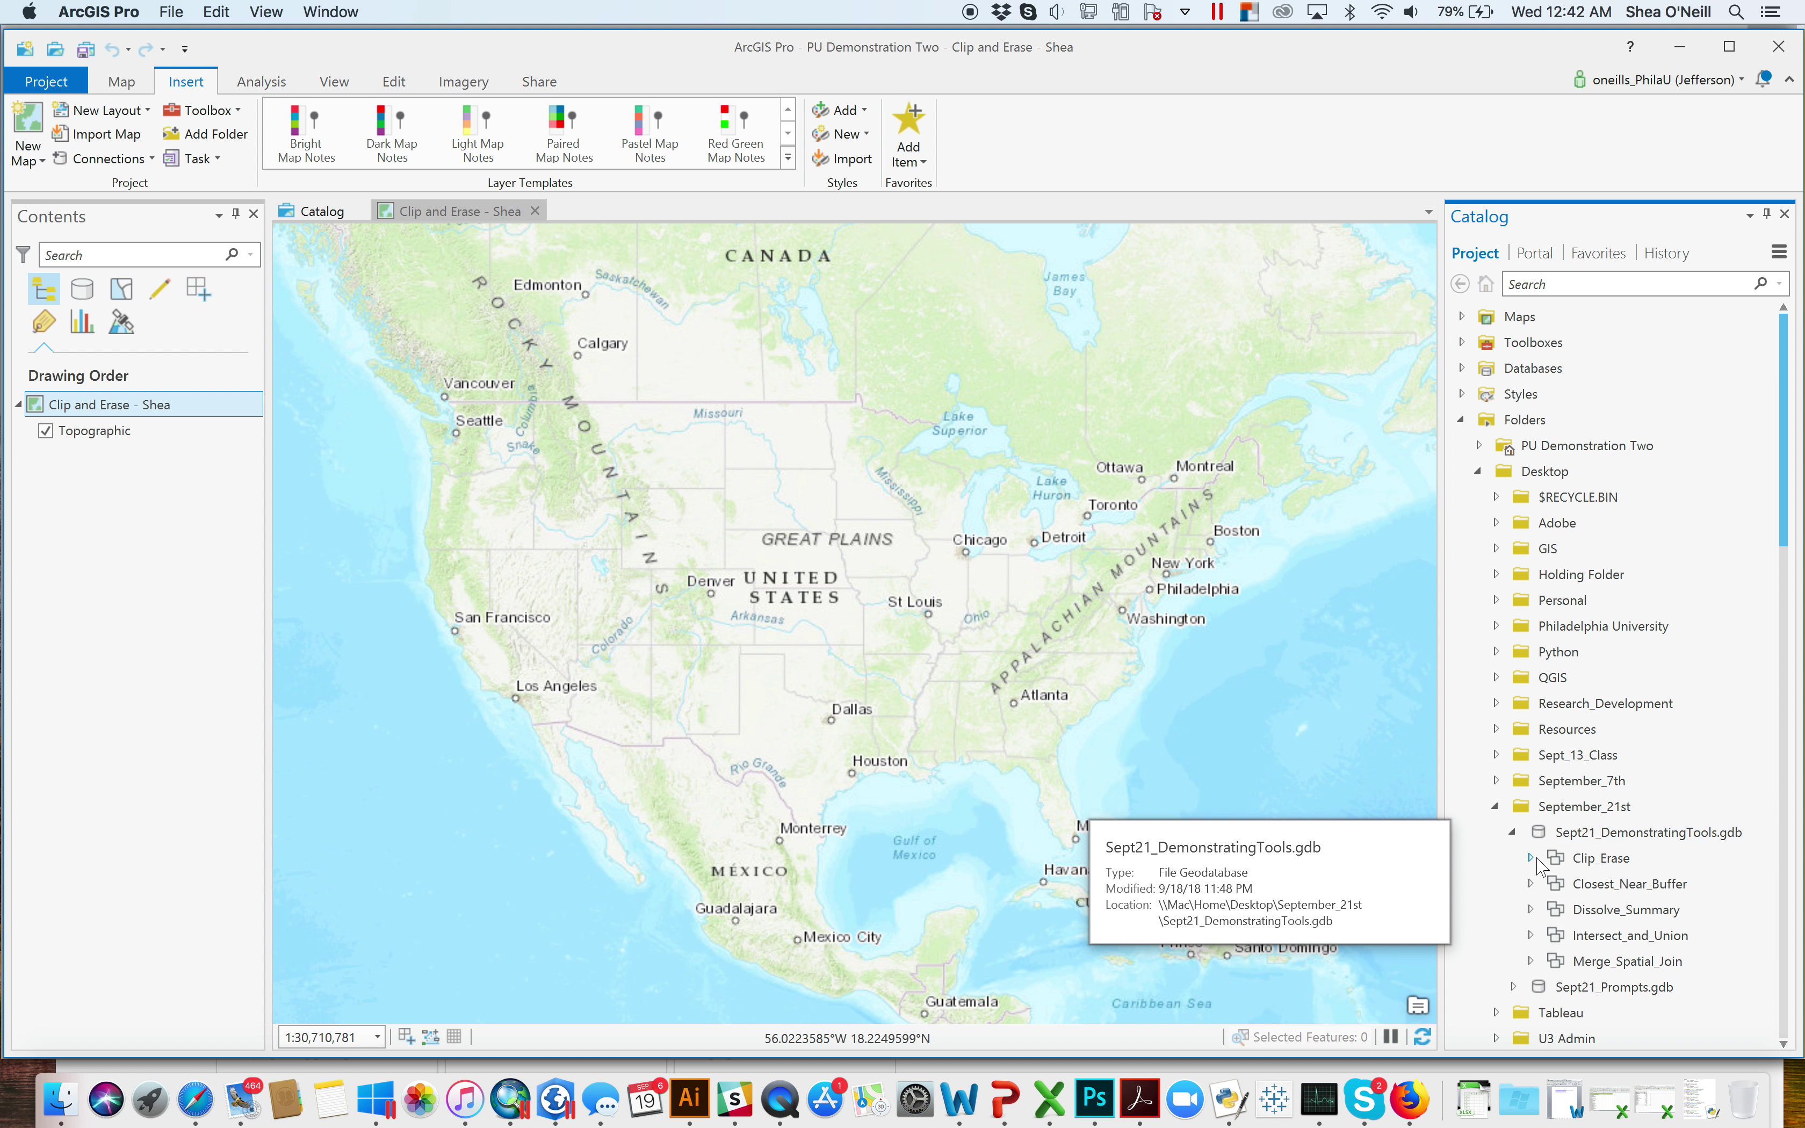
{"action": "left_click", "coordinate": [1587, 885]}
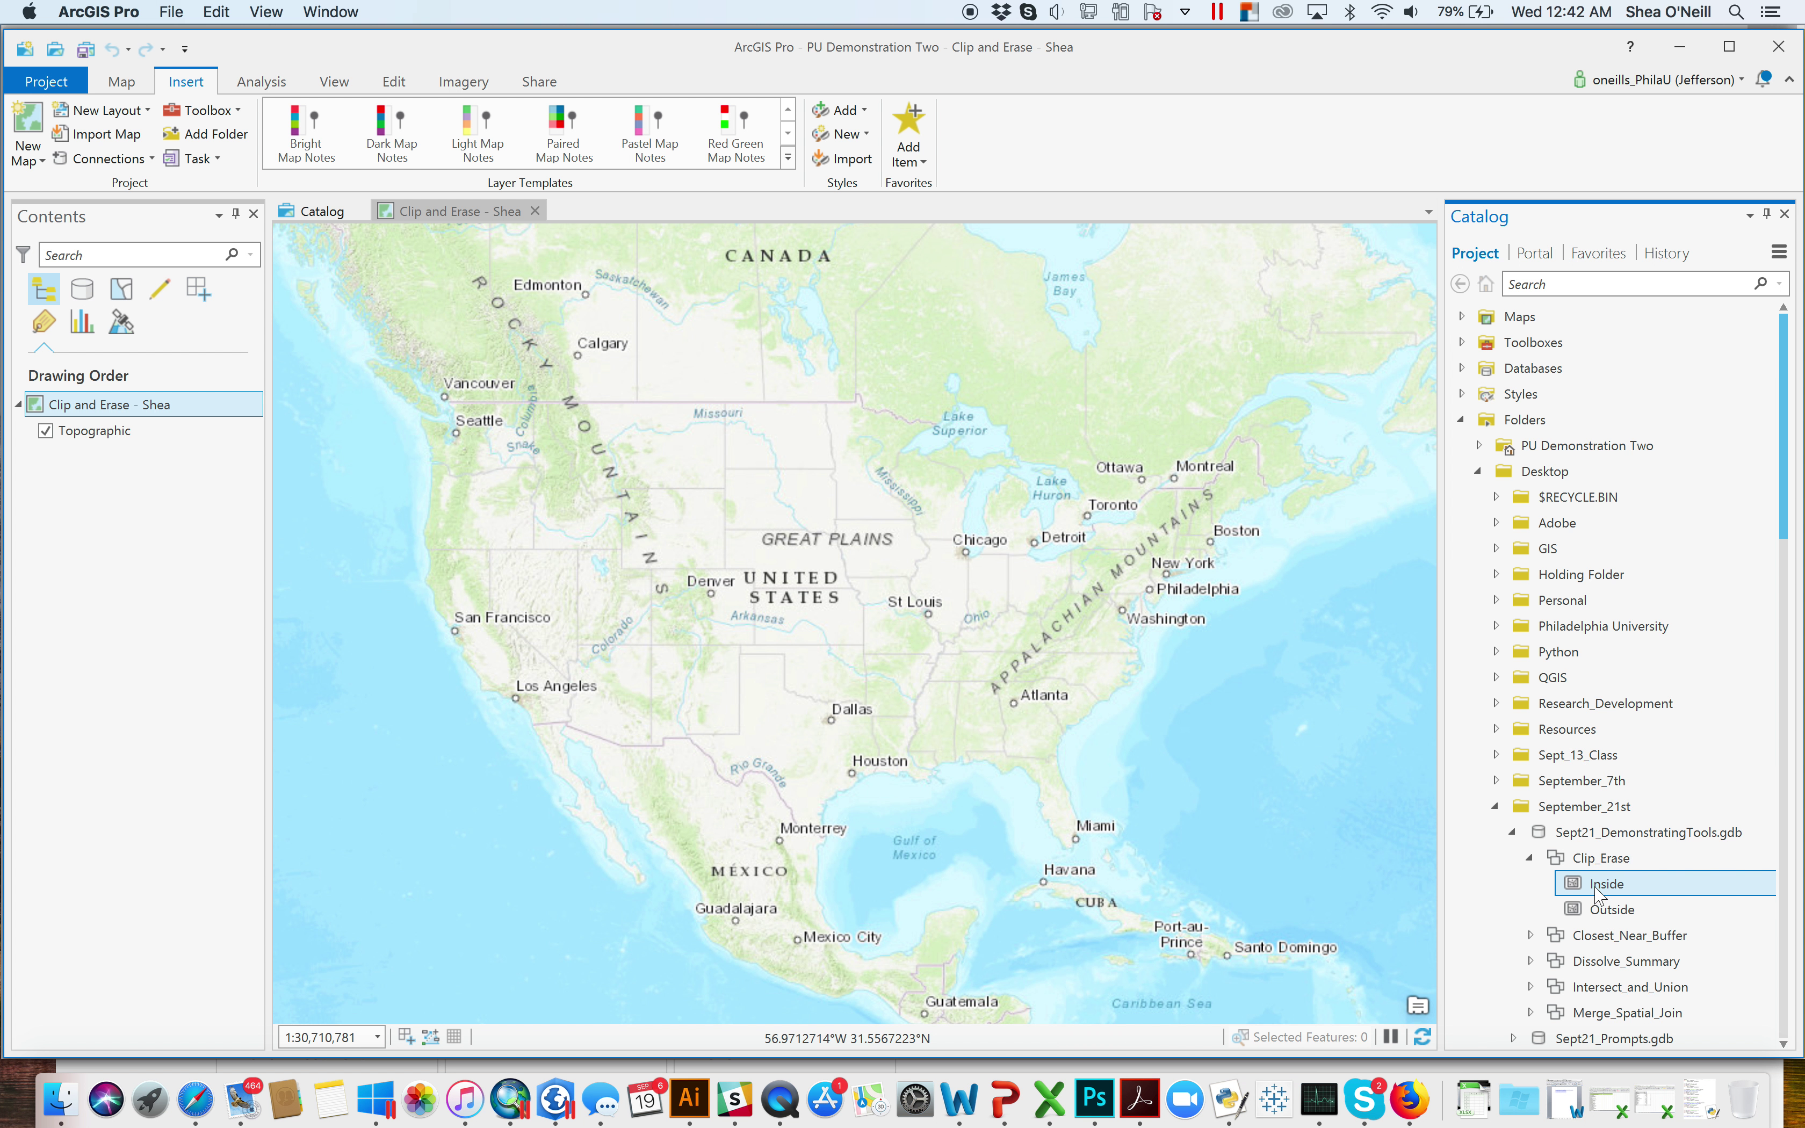
{"action": "left_click_drag", "start_coordinate": [1594, 886], "coordinate": [1173, 687]}
{"action": "left_click", "coordinate": [1611, 909]}
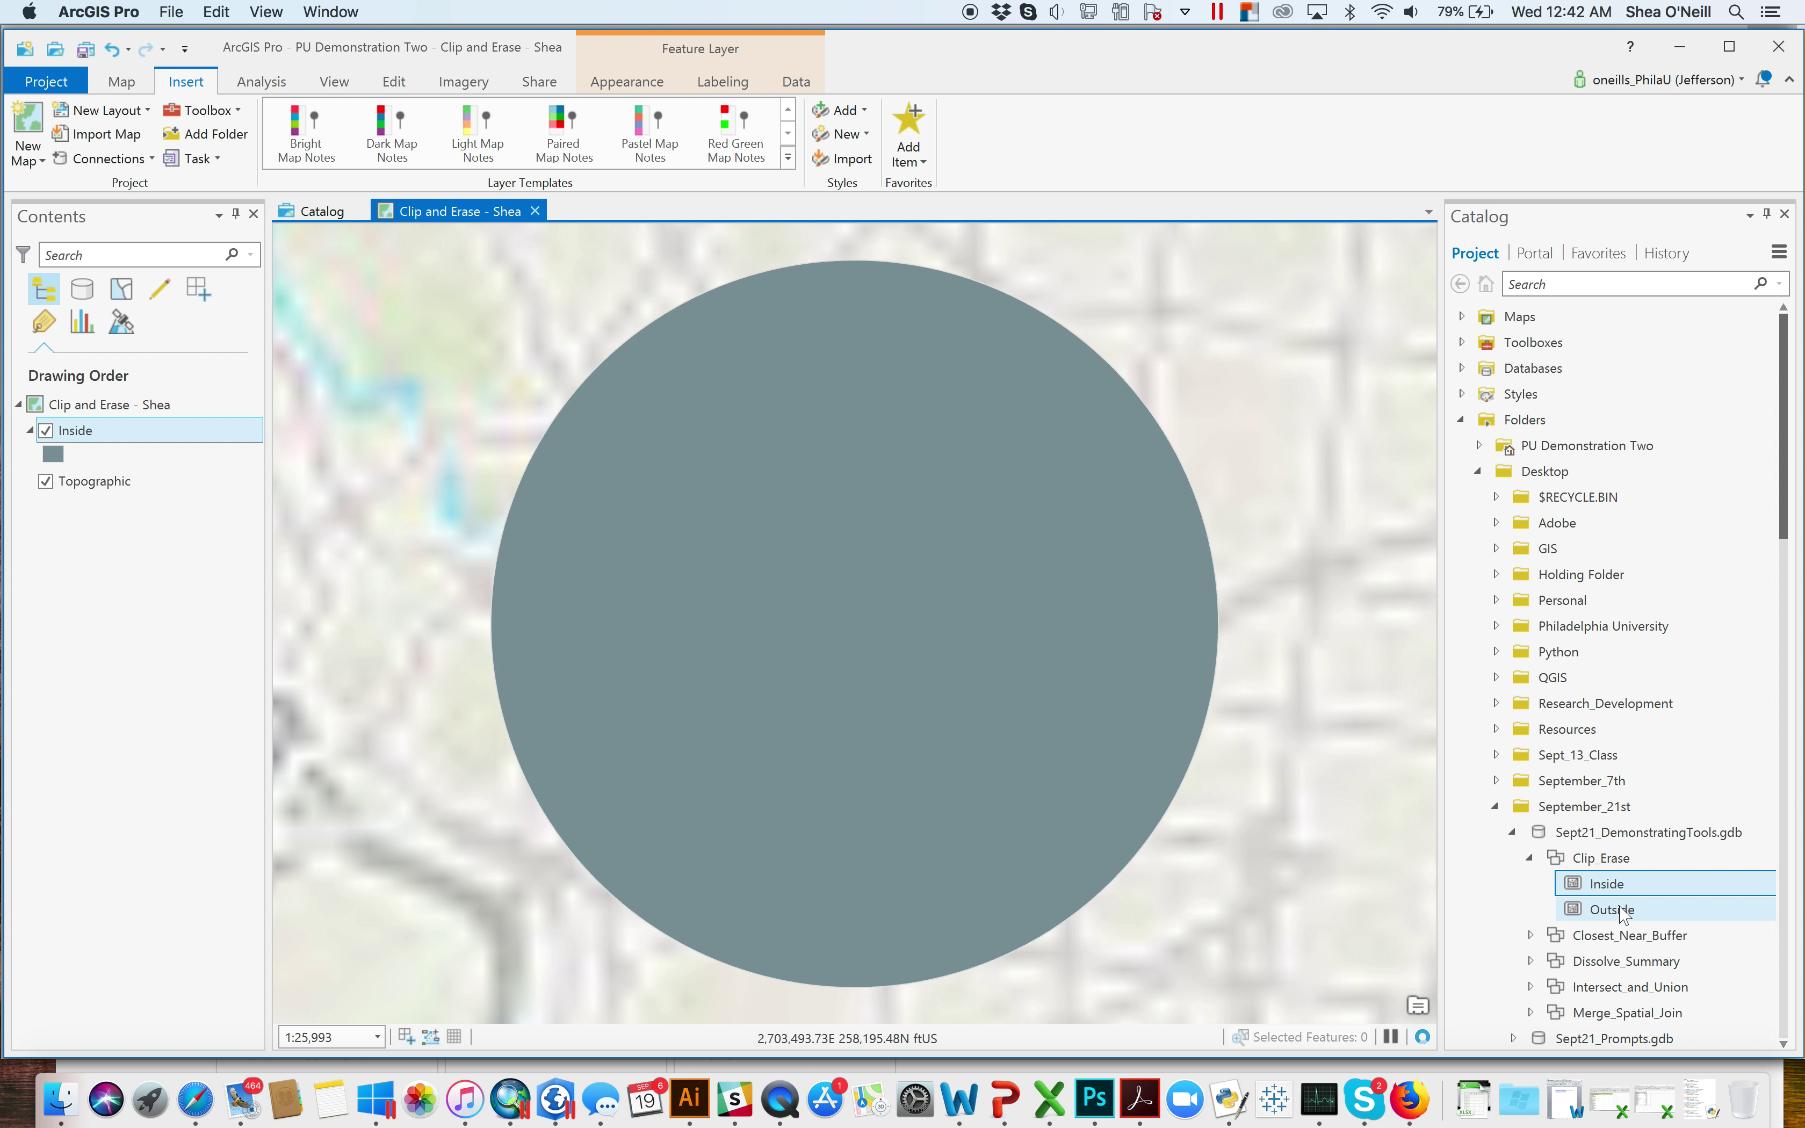
{"action": "left_click_drag", "start_coordinate": [1611, 909], "coordinate": [1186, 697]}
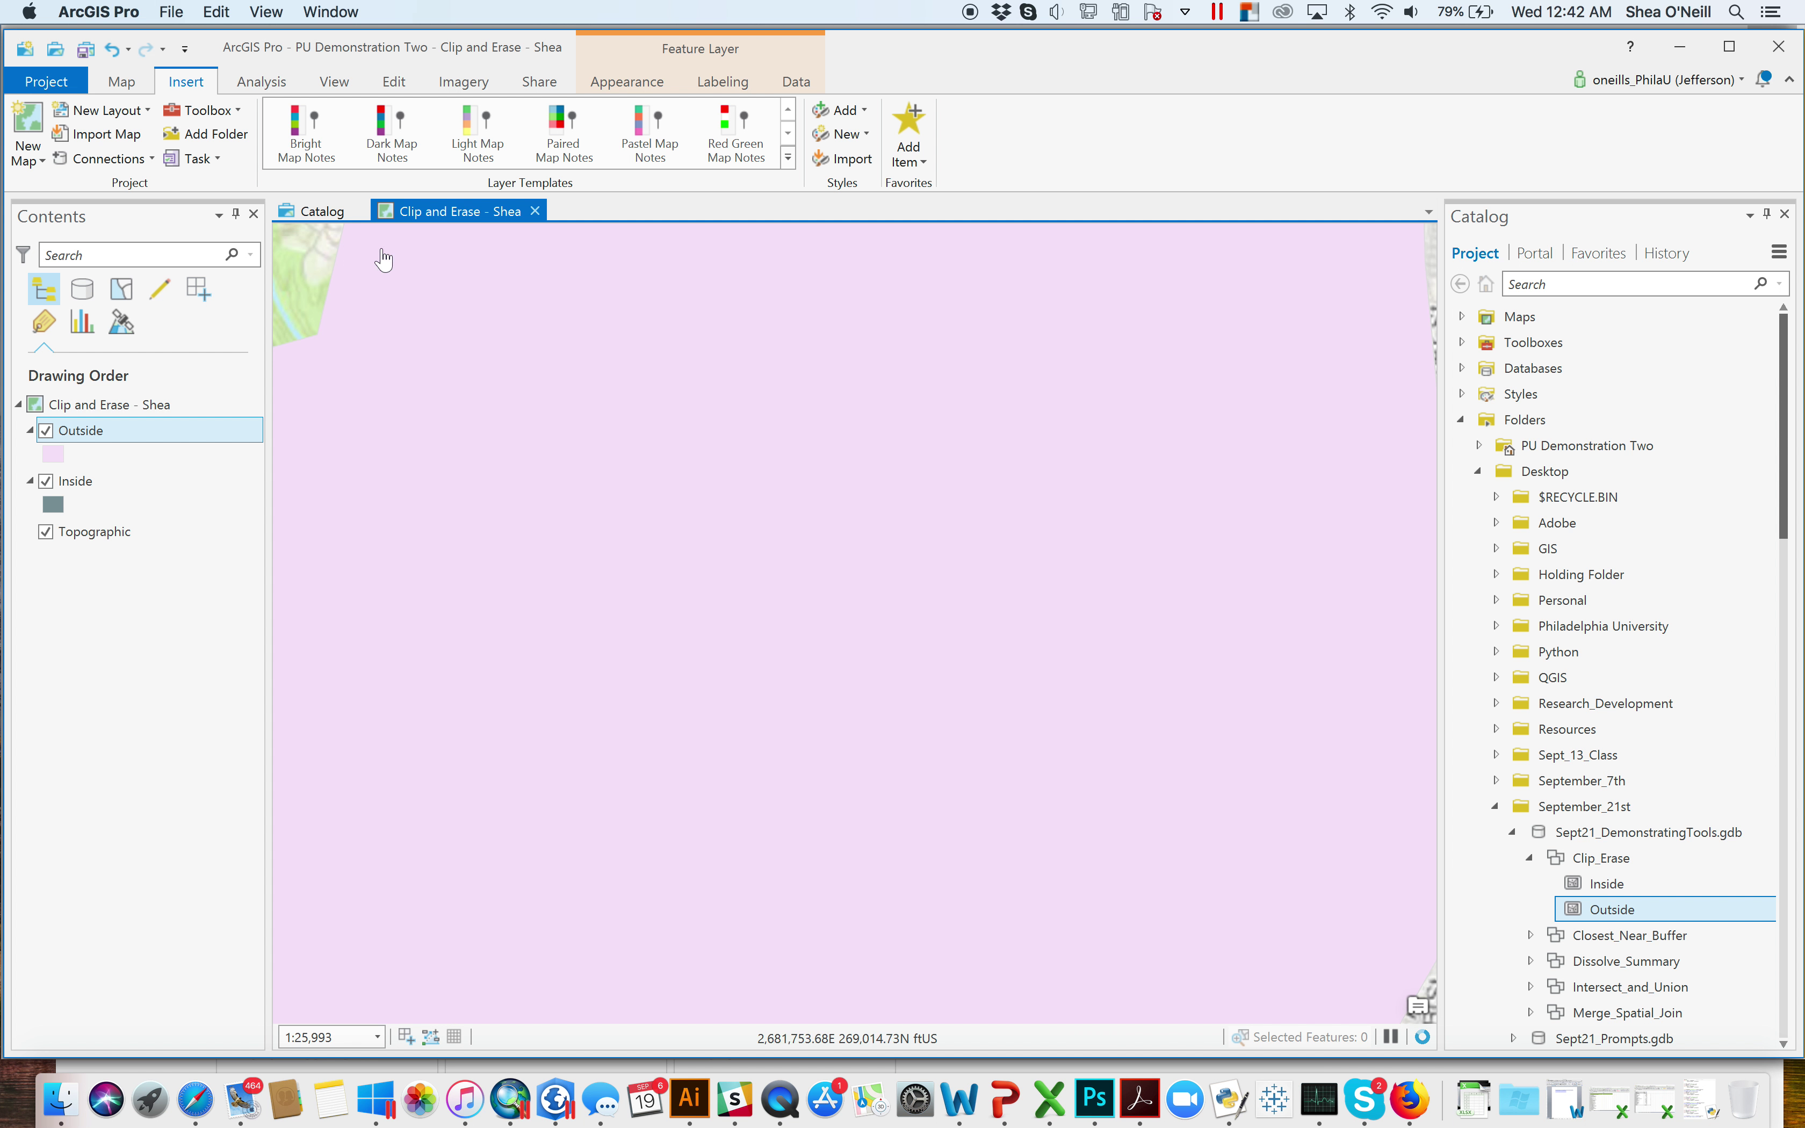
Reorder the layers so that Inside draws above Outside, with the full extent of both polygons in view
{"action": "left_click_drag", "start_coordinate": [67, 488], "coordinate": [73, 418]}
{"action": "scroll", "coordinate": [696, 532], "scroll_direction": "down", "scroll_amount": 5}
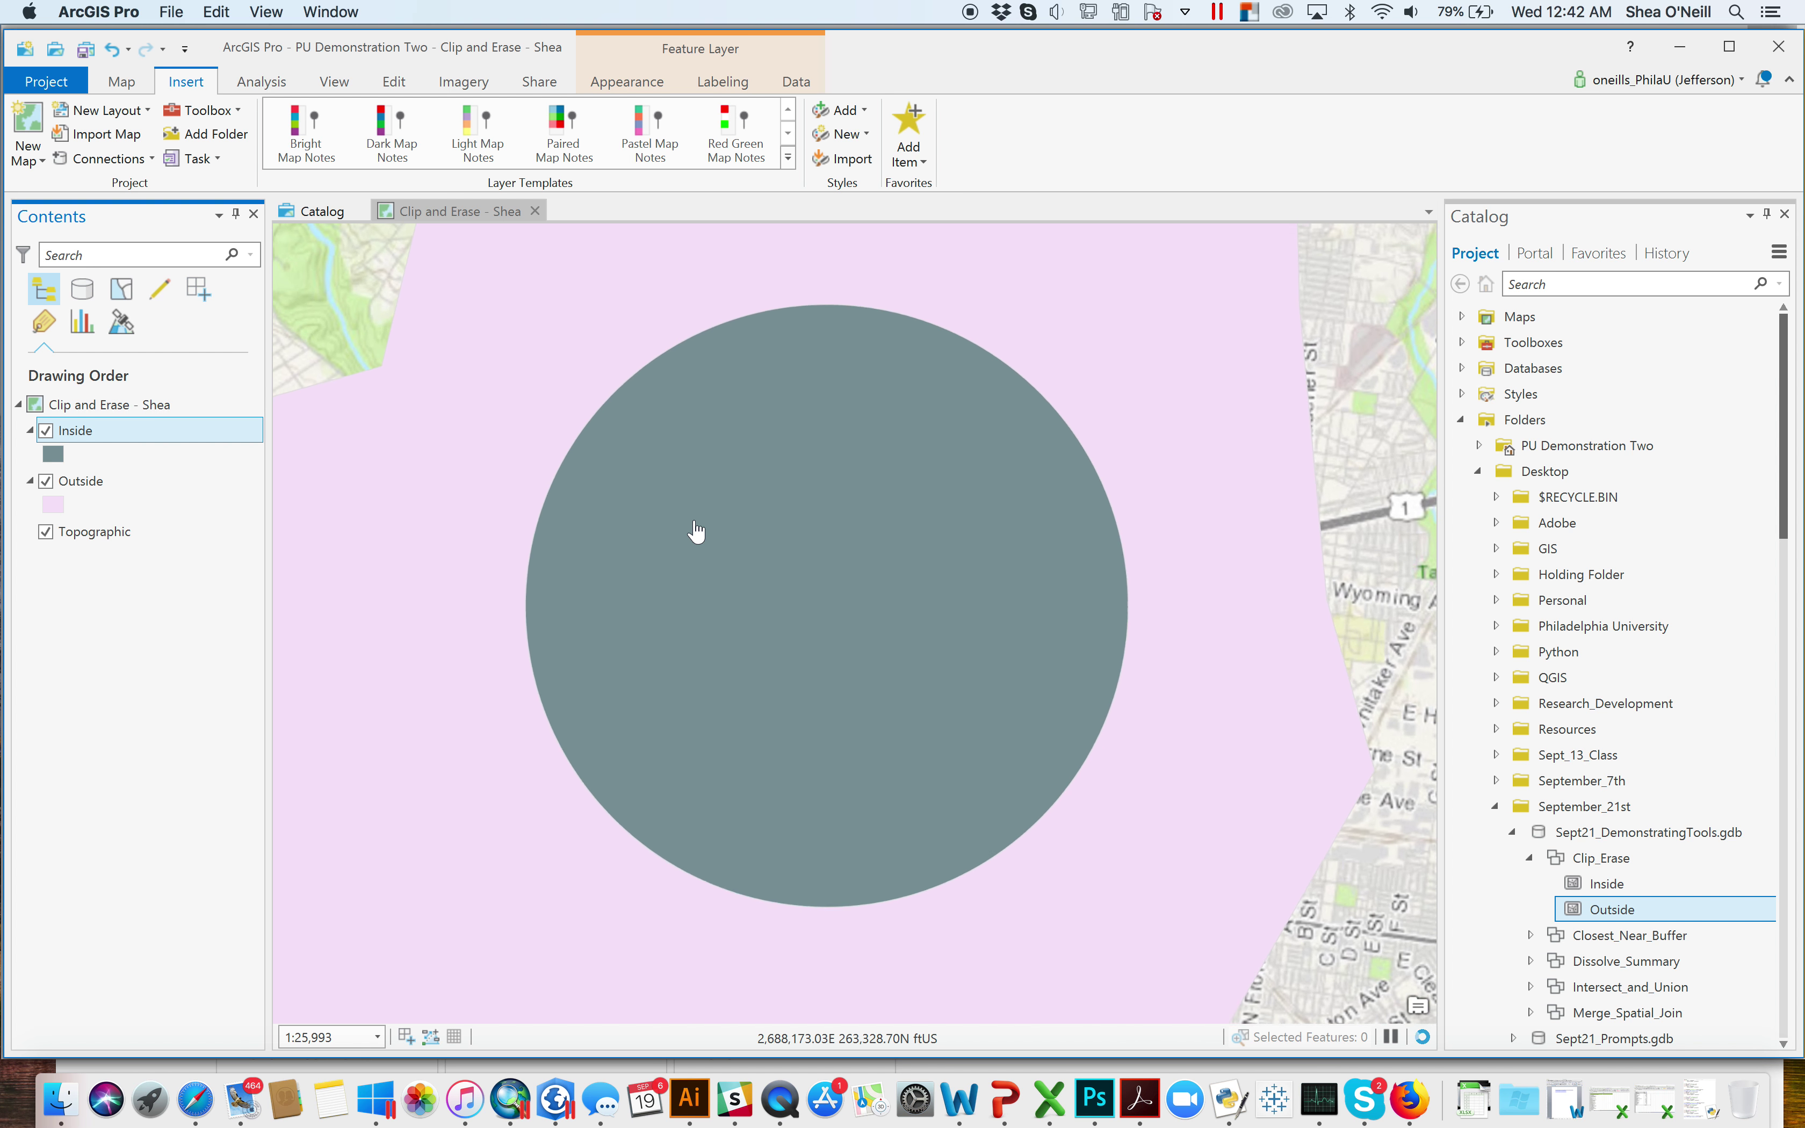
{"action": "scroll", "coordinate": [697, 531], "scroll_direction": "down", "scroll_amount": 3}
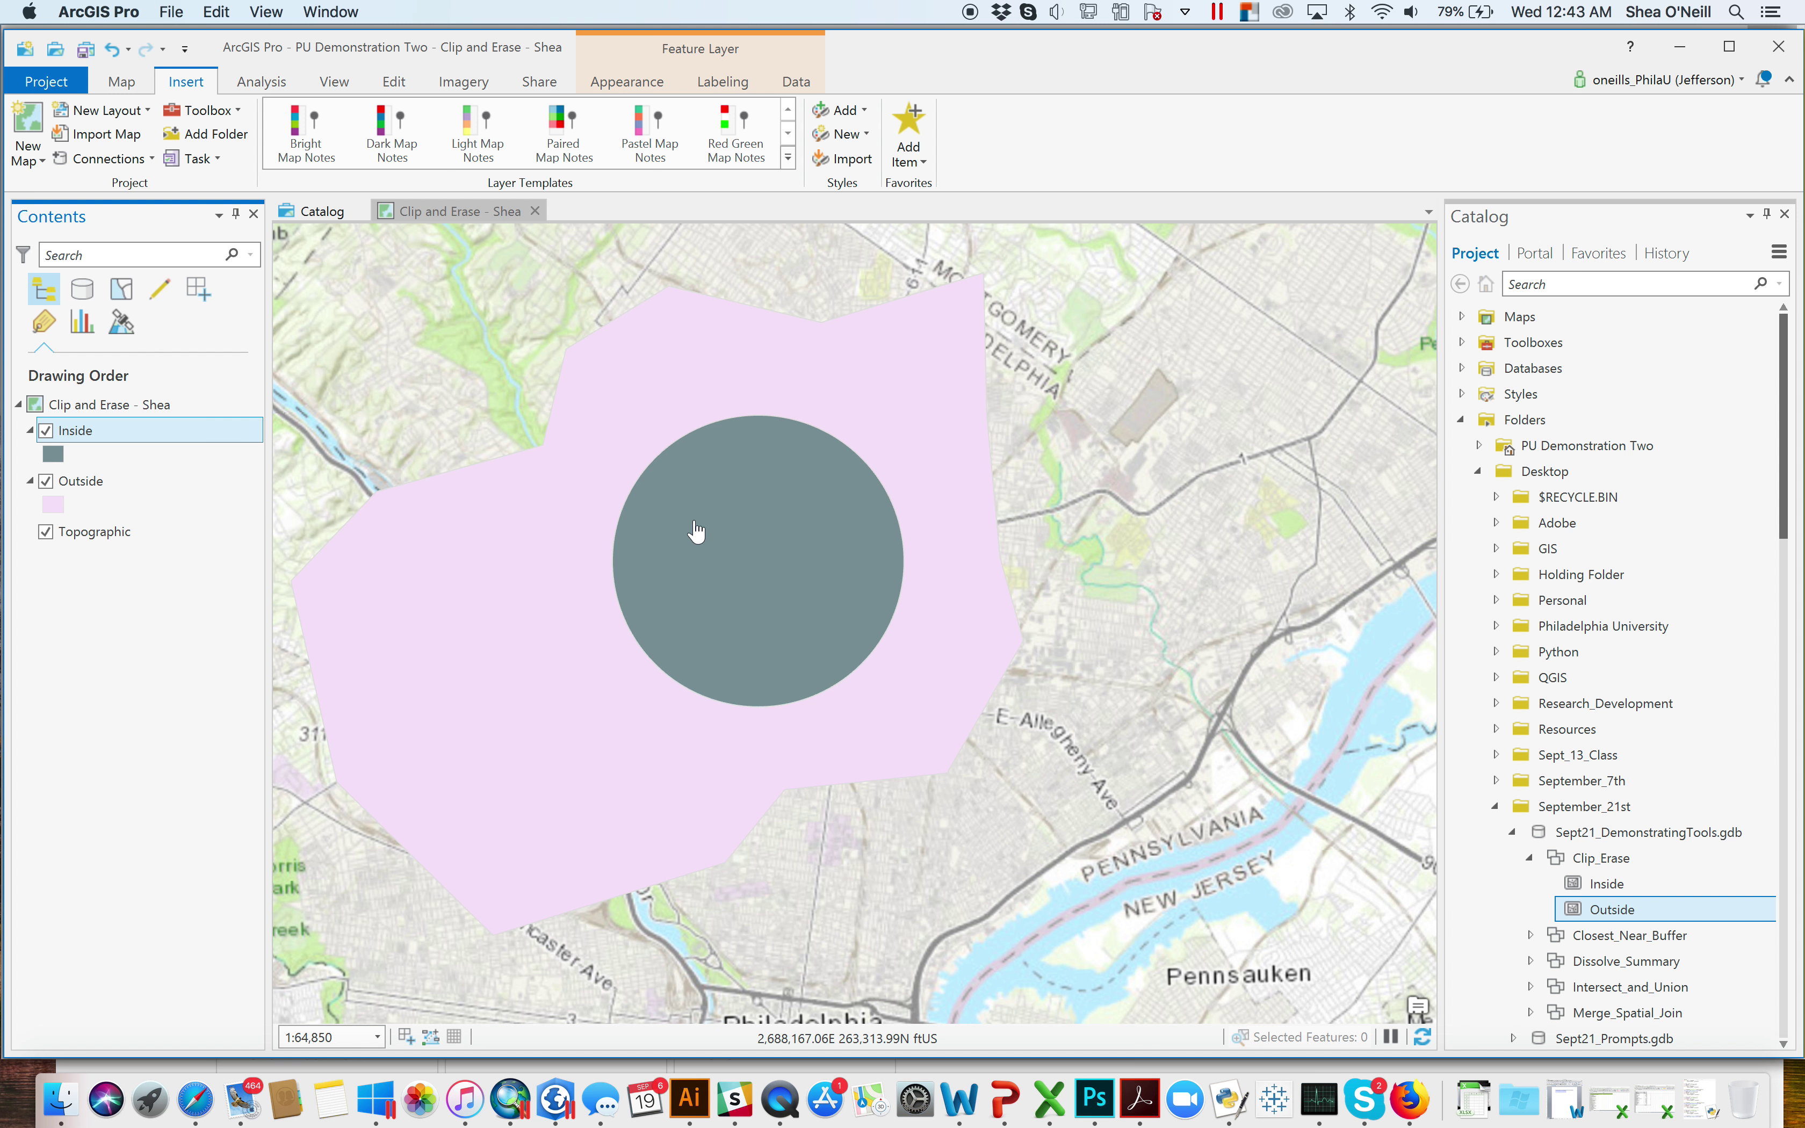
Set up the Clip tool from the Extract toolset with Outside as the input features and Inside as the clip features
{"action": "left_click", "coordinate": [264, 83]}
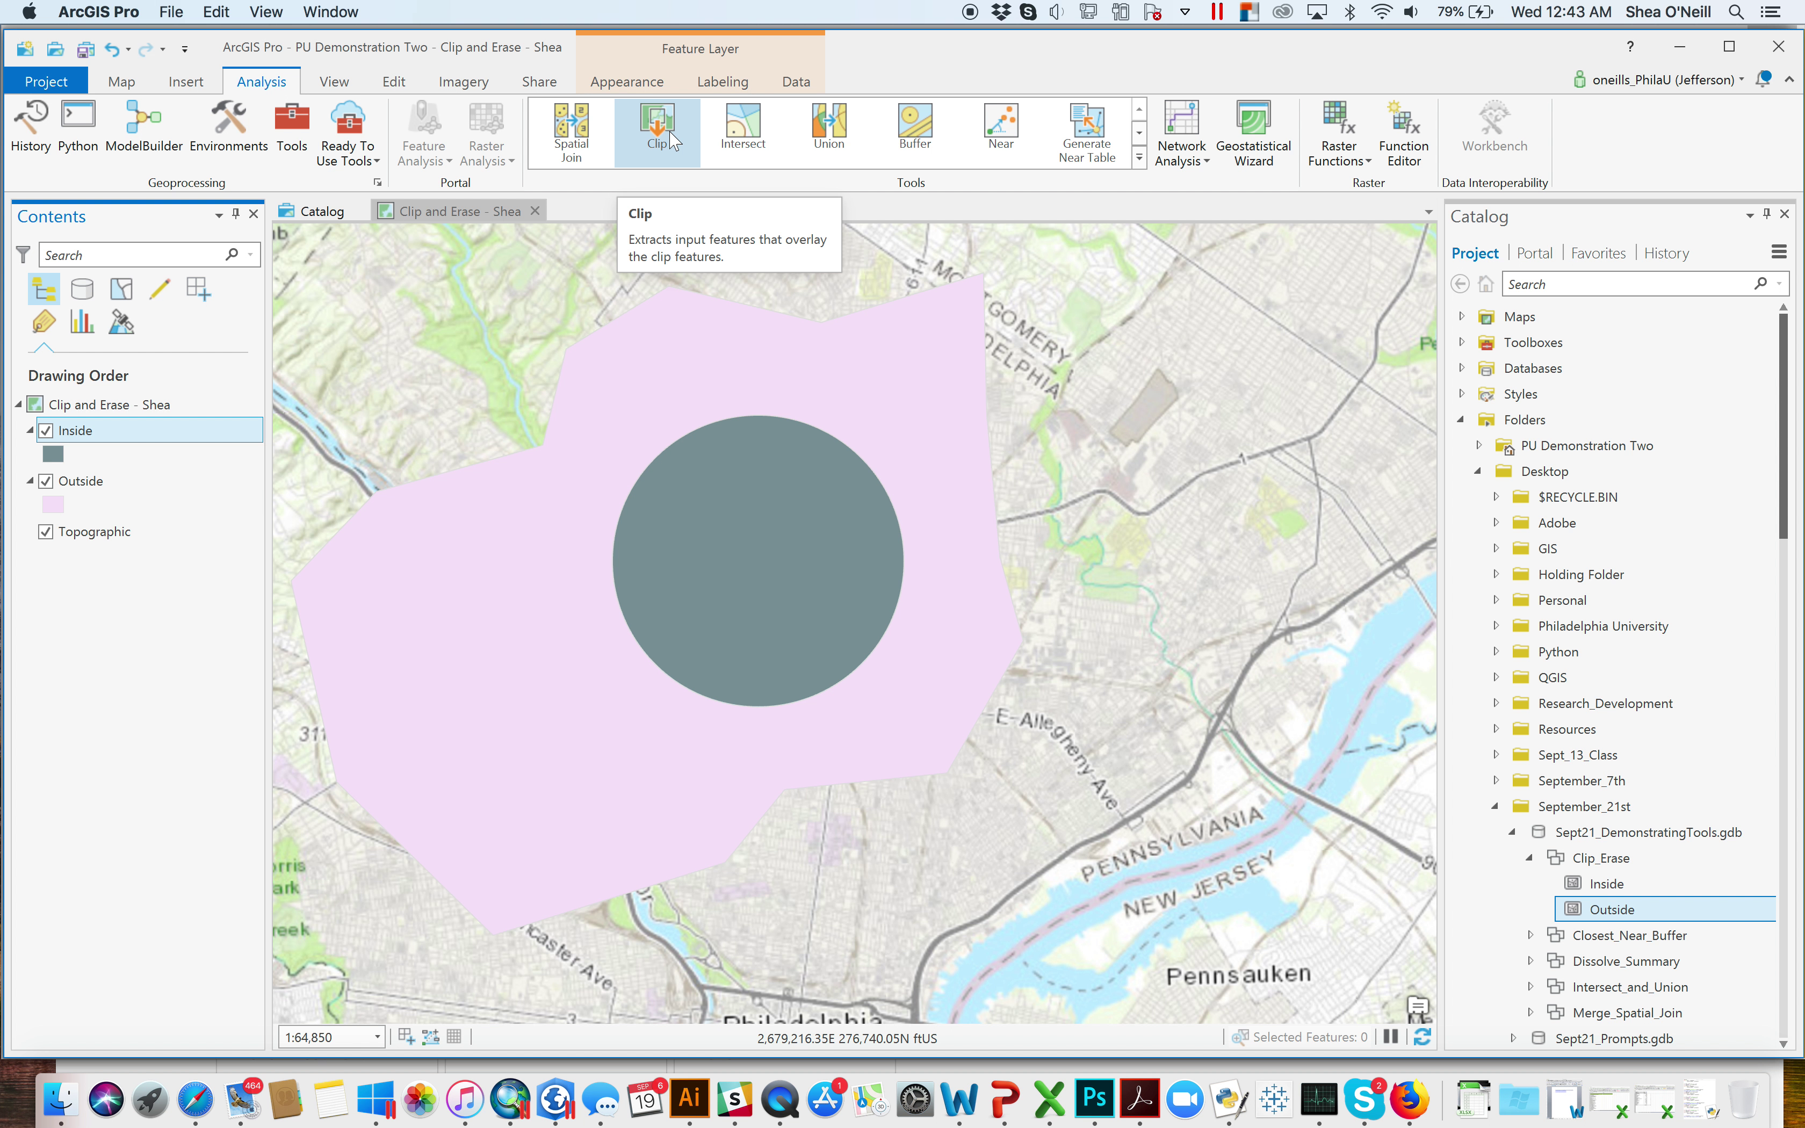
{"action": "left_click", "coordinate": [297, 120]}
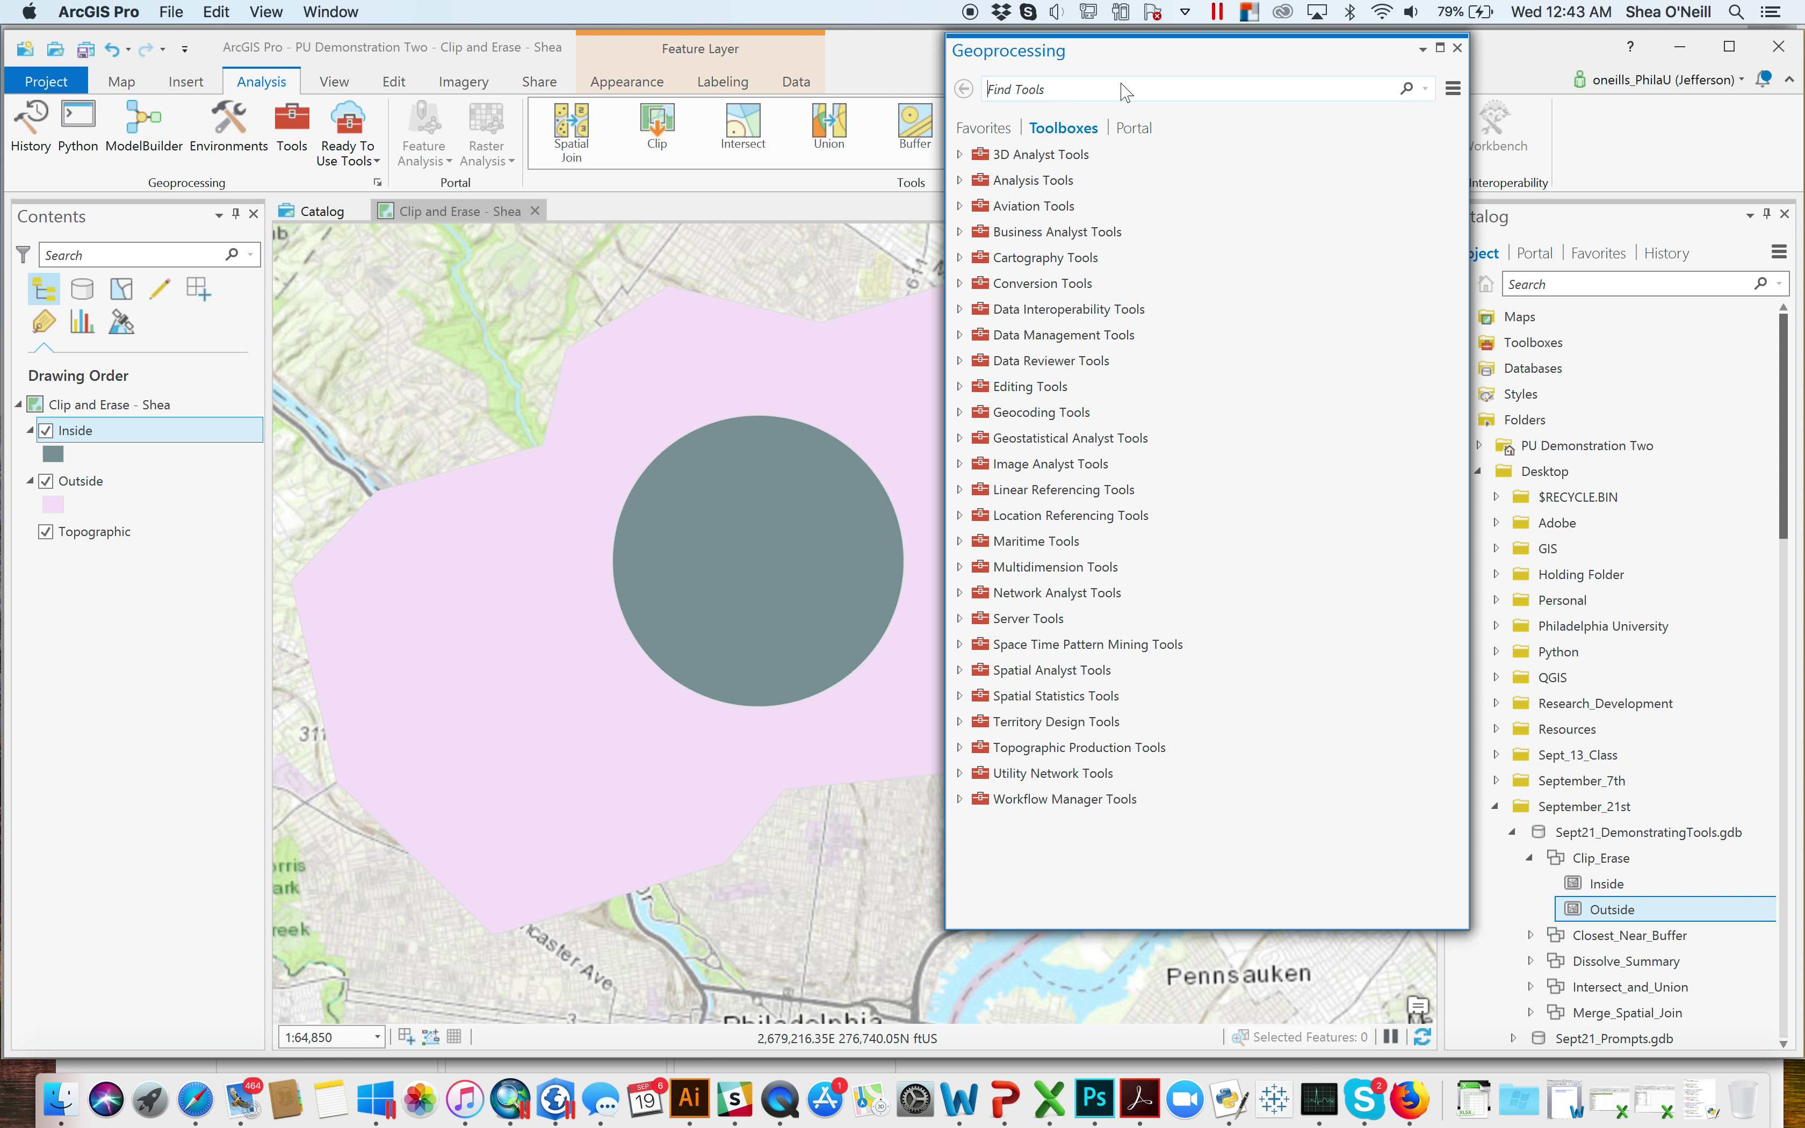
{"action": "left_click", "coordinate": [960, 180]}
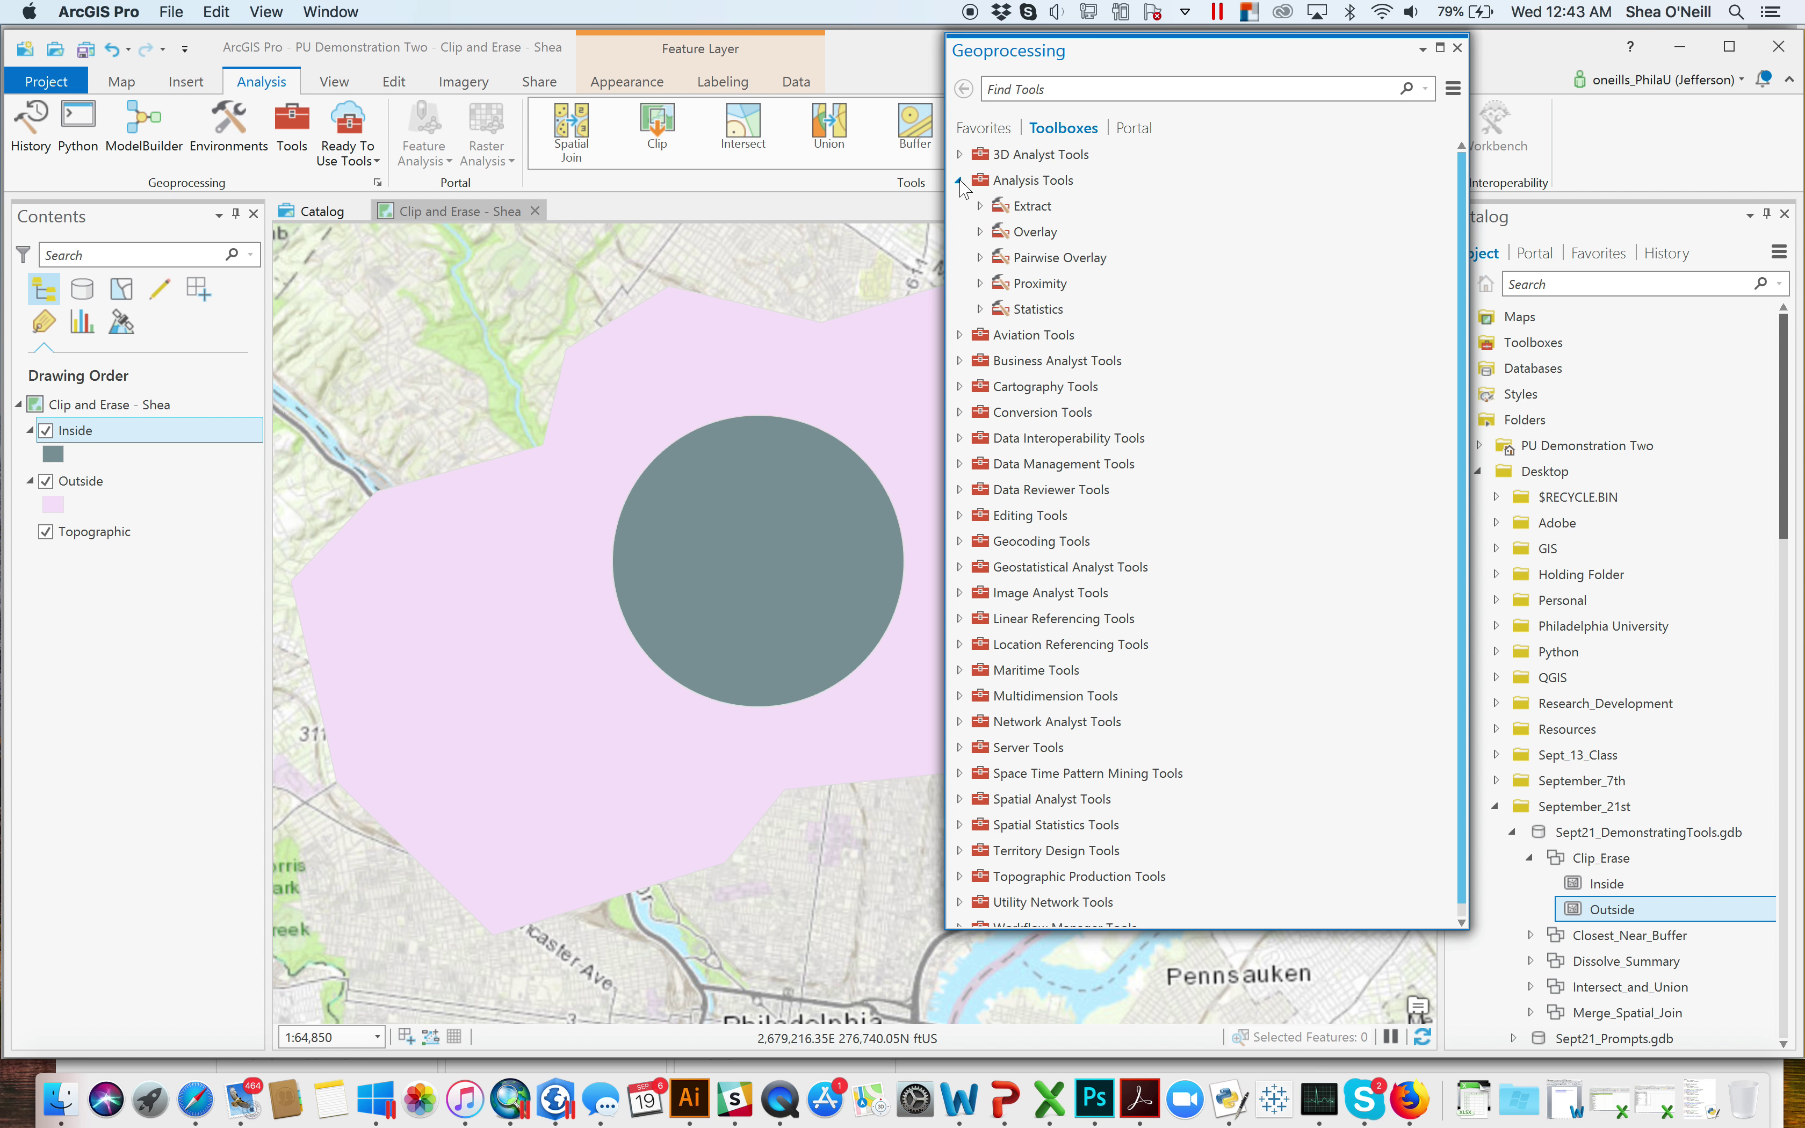
{"action": "left_click", "coordinate": [979, 207]}
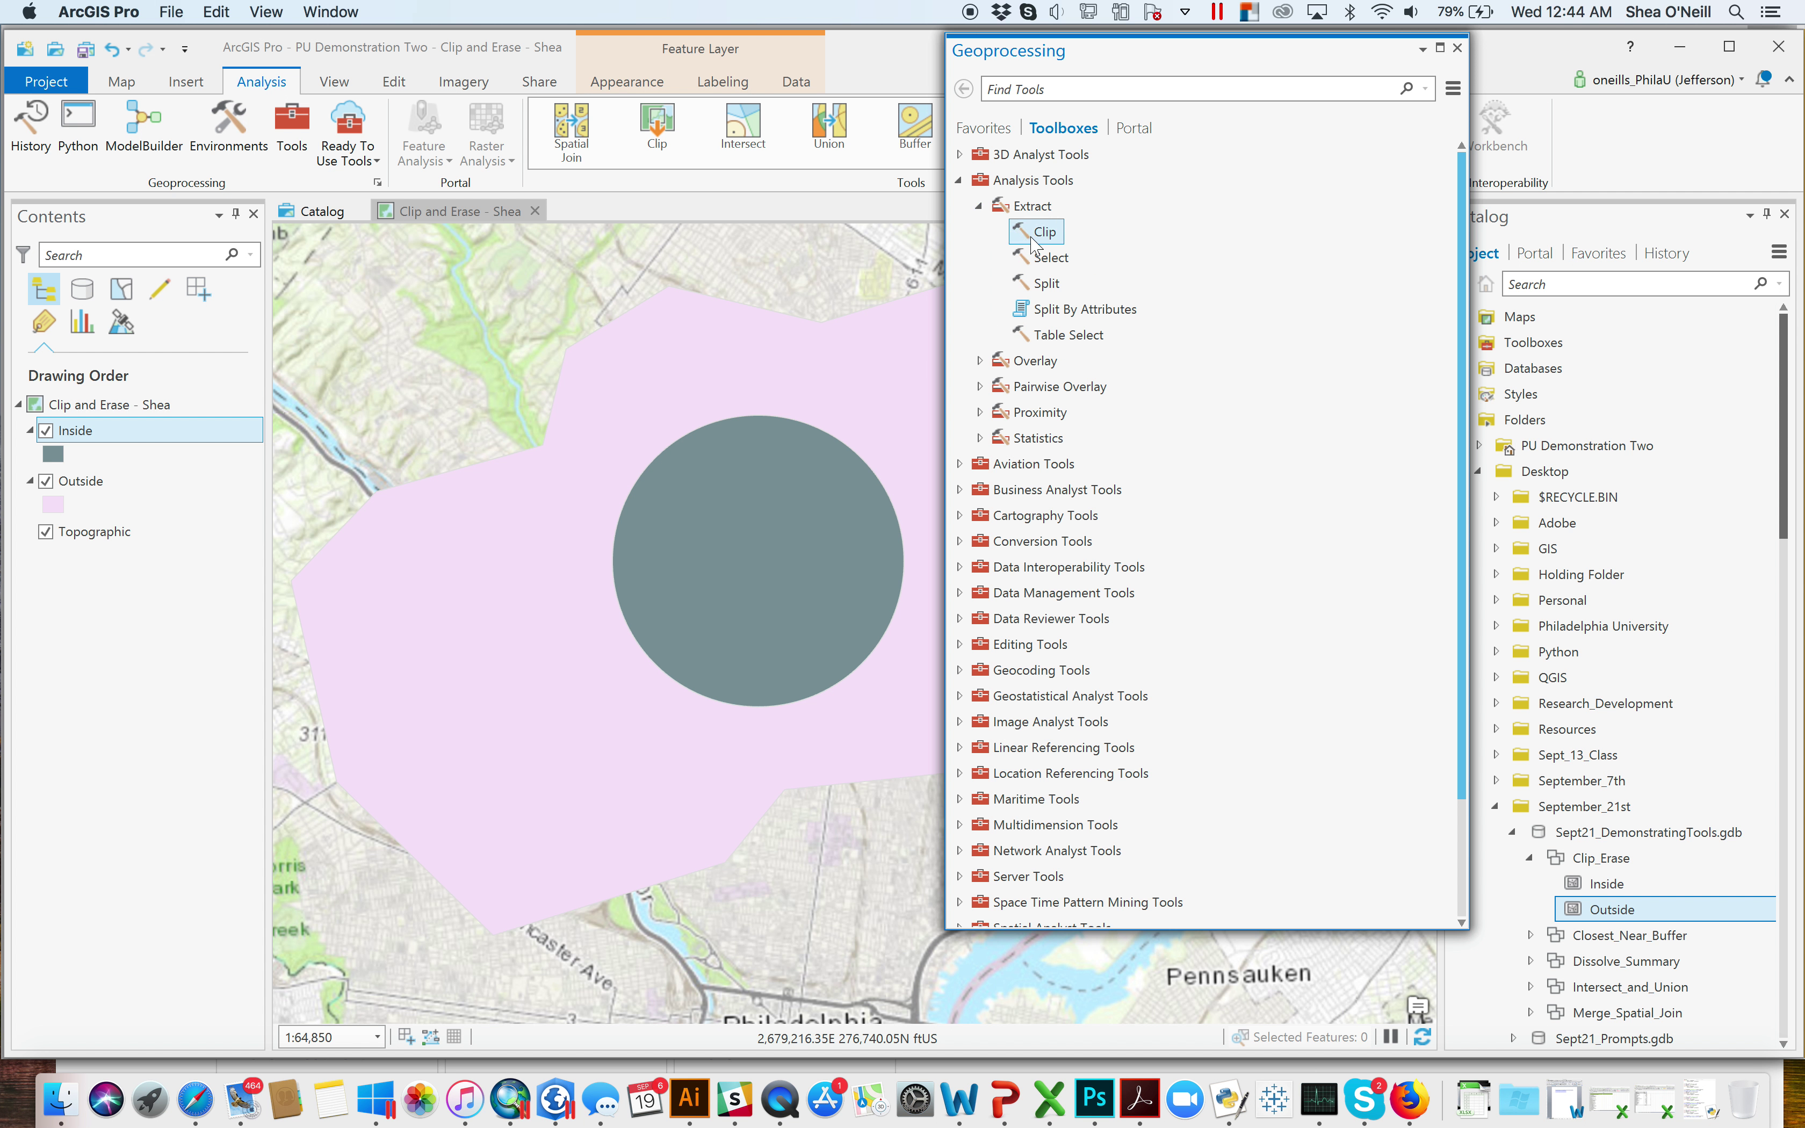
{"action": "left_click", "coordinate": [1043, 233]}
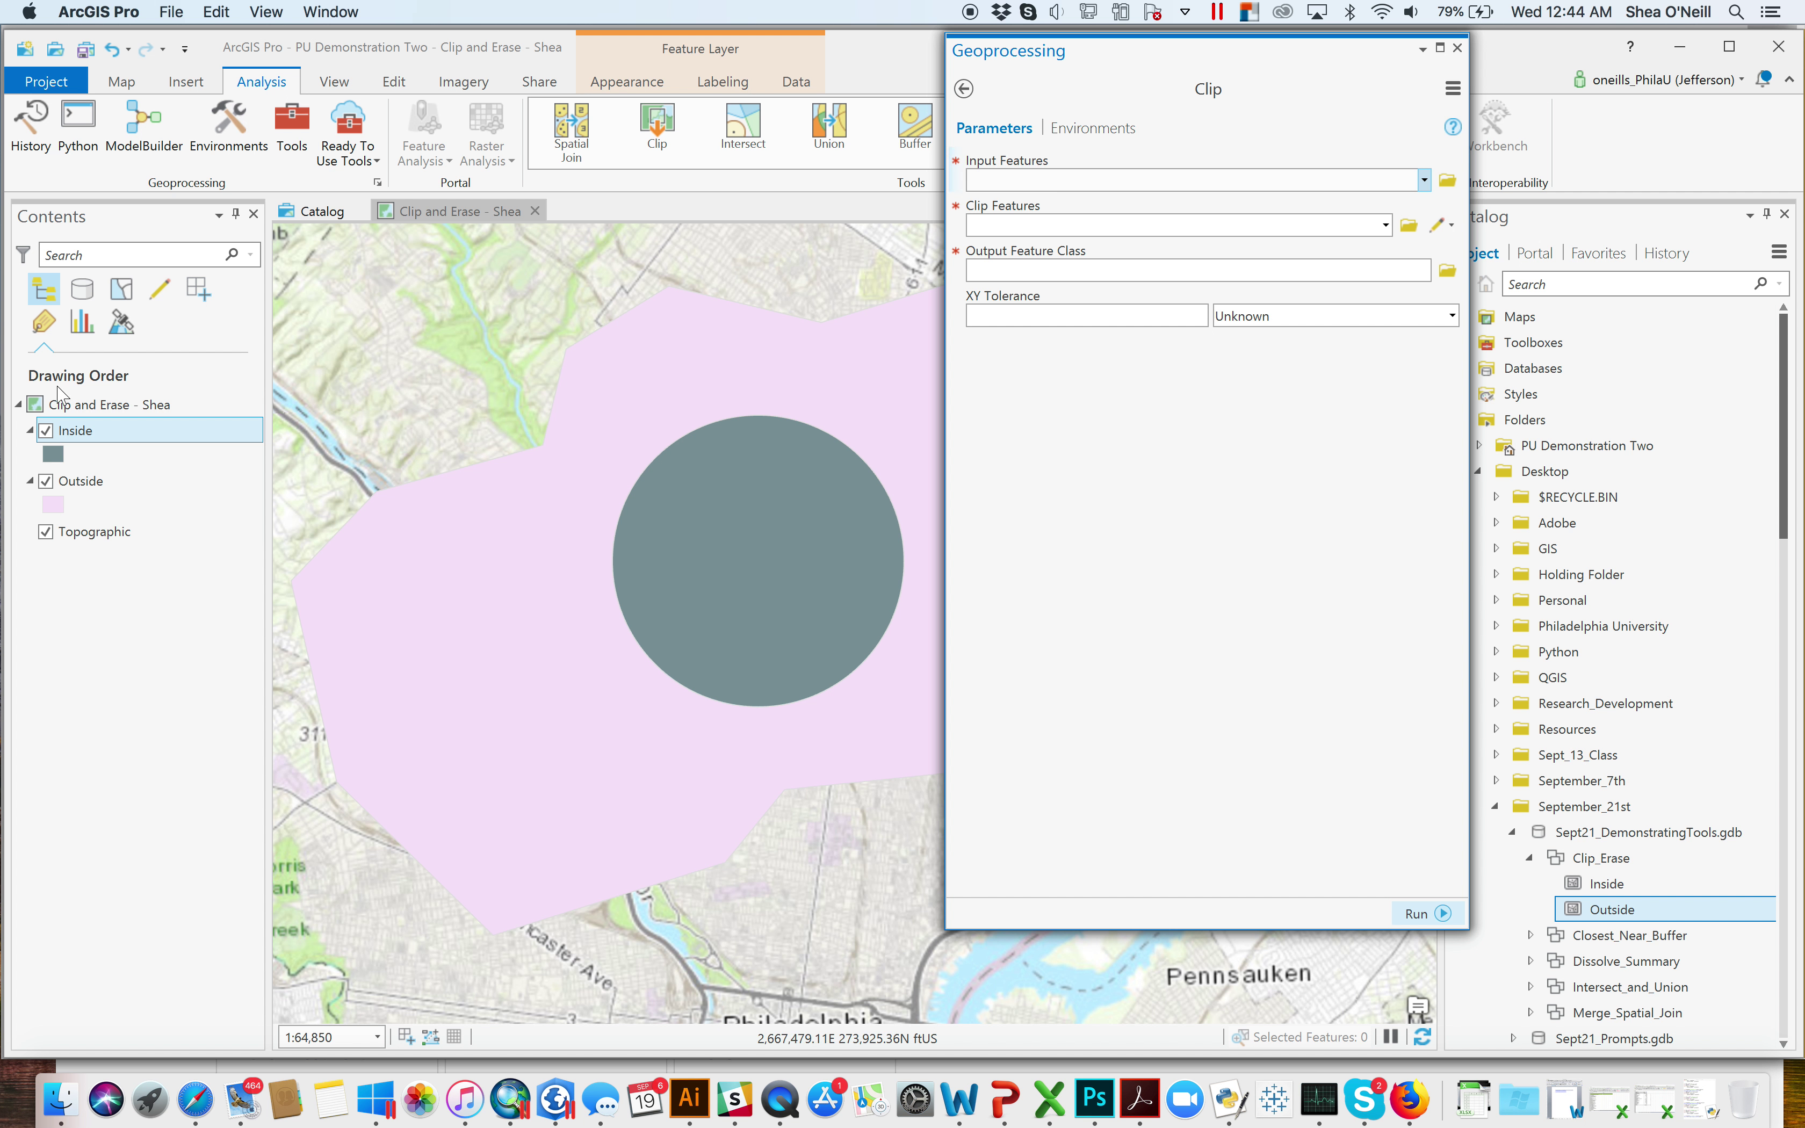
{"action": "left_click_drag", "start_coordinate": [75, 481], "coordinate": [1017, 190]}
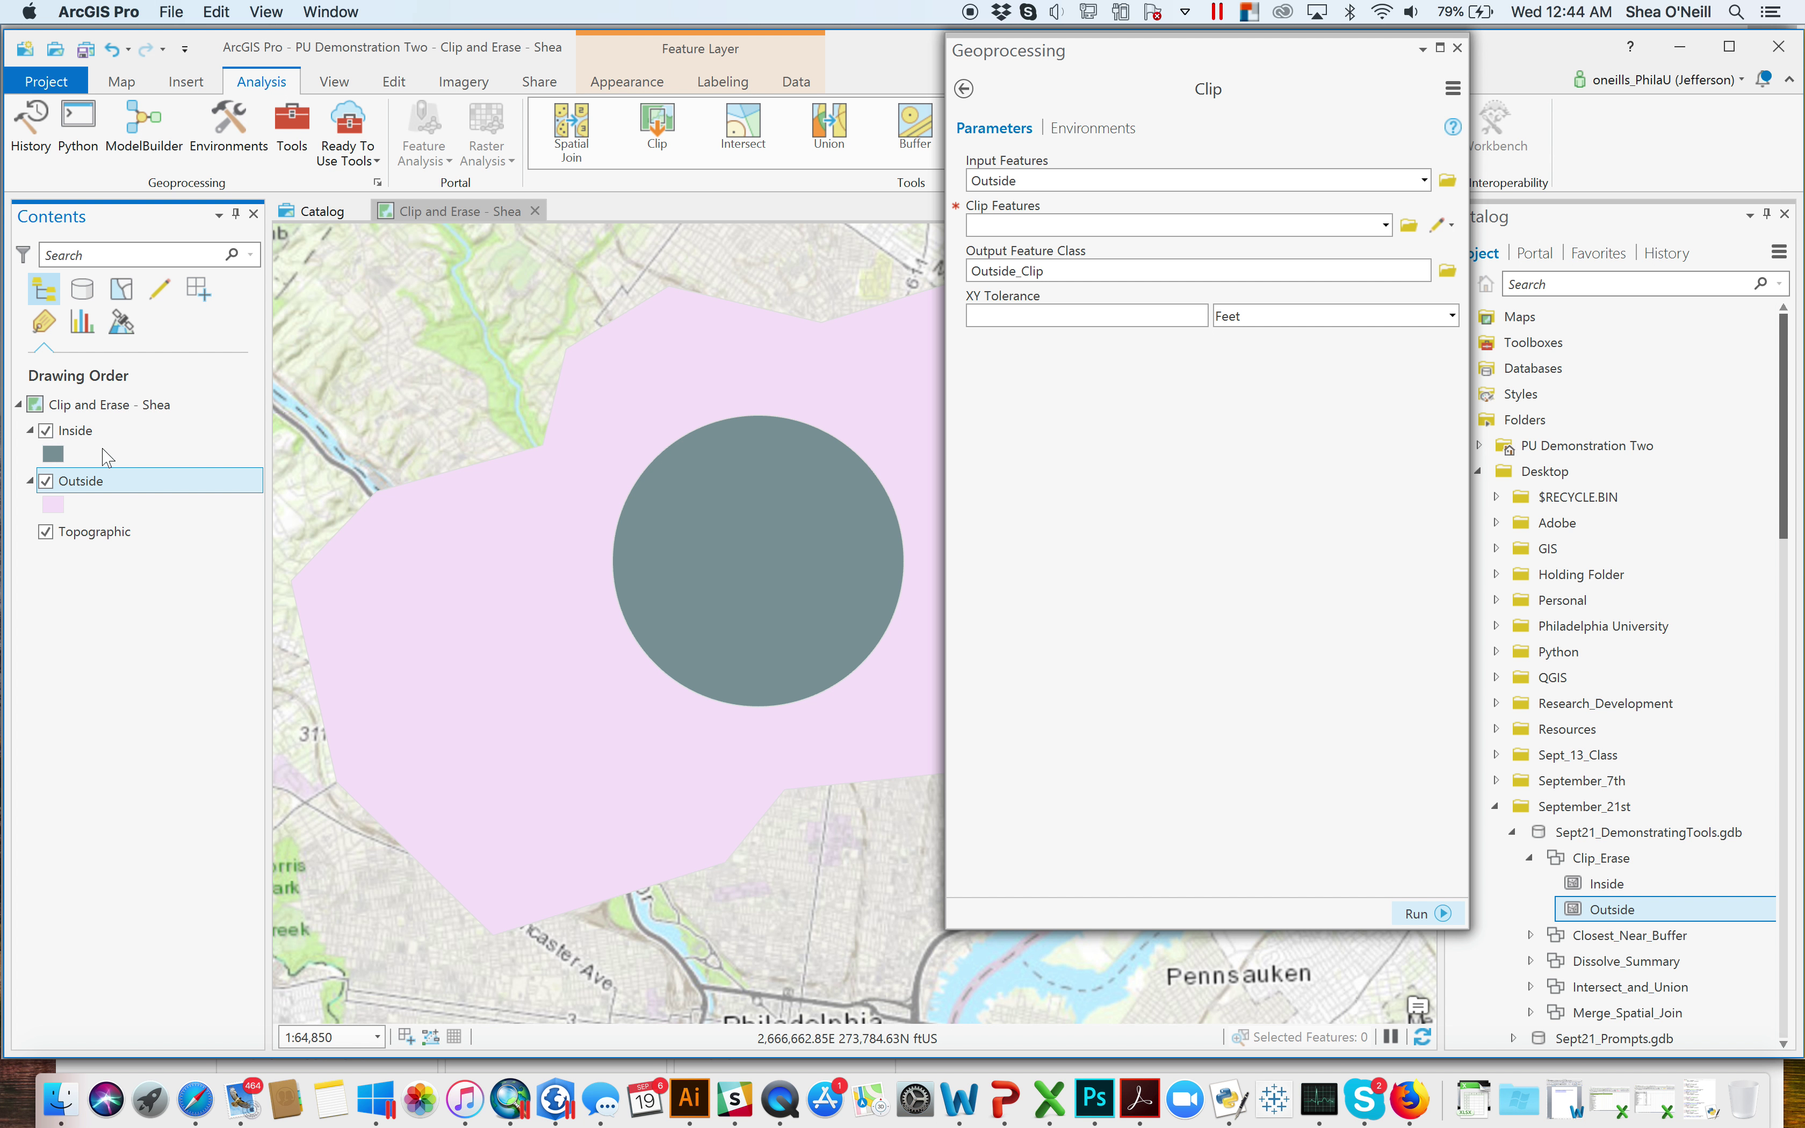
{"action": "left_click_drag", "start_coordinate": [89, 440], "coordinate": [1082, 228]}
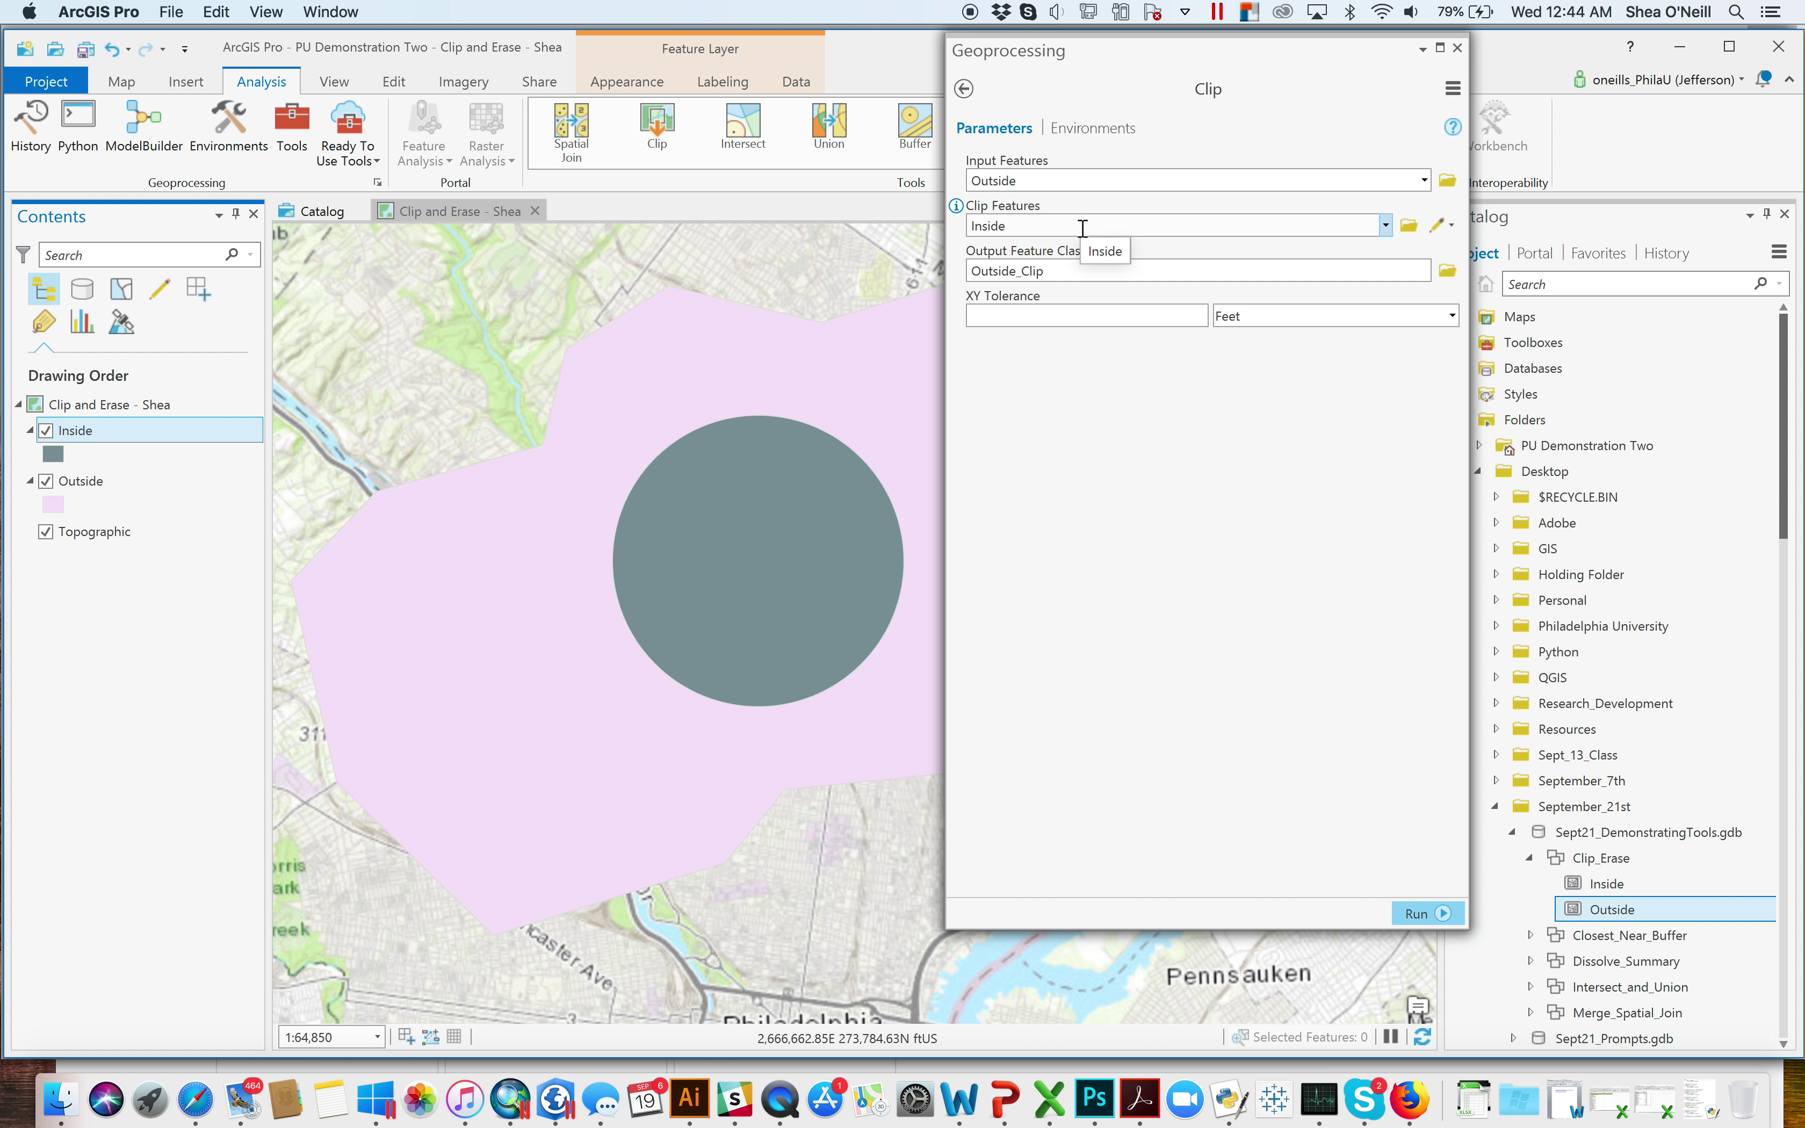
Set the clip output to Clip_Example in the PU Demonstration Two folder and run the Clip
{"action": "left_click", "coordinate": [1079, 271]}
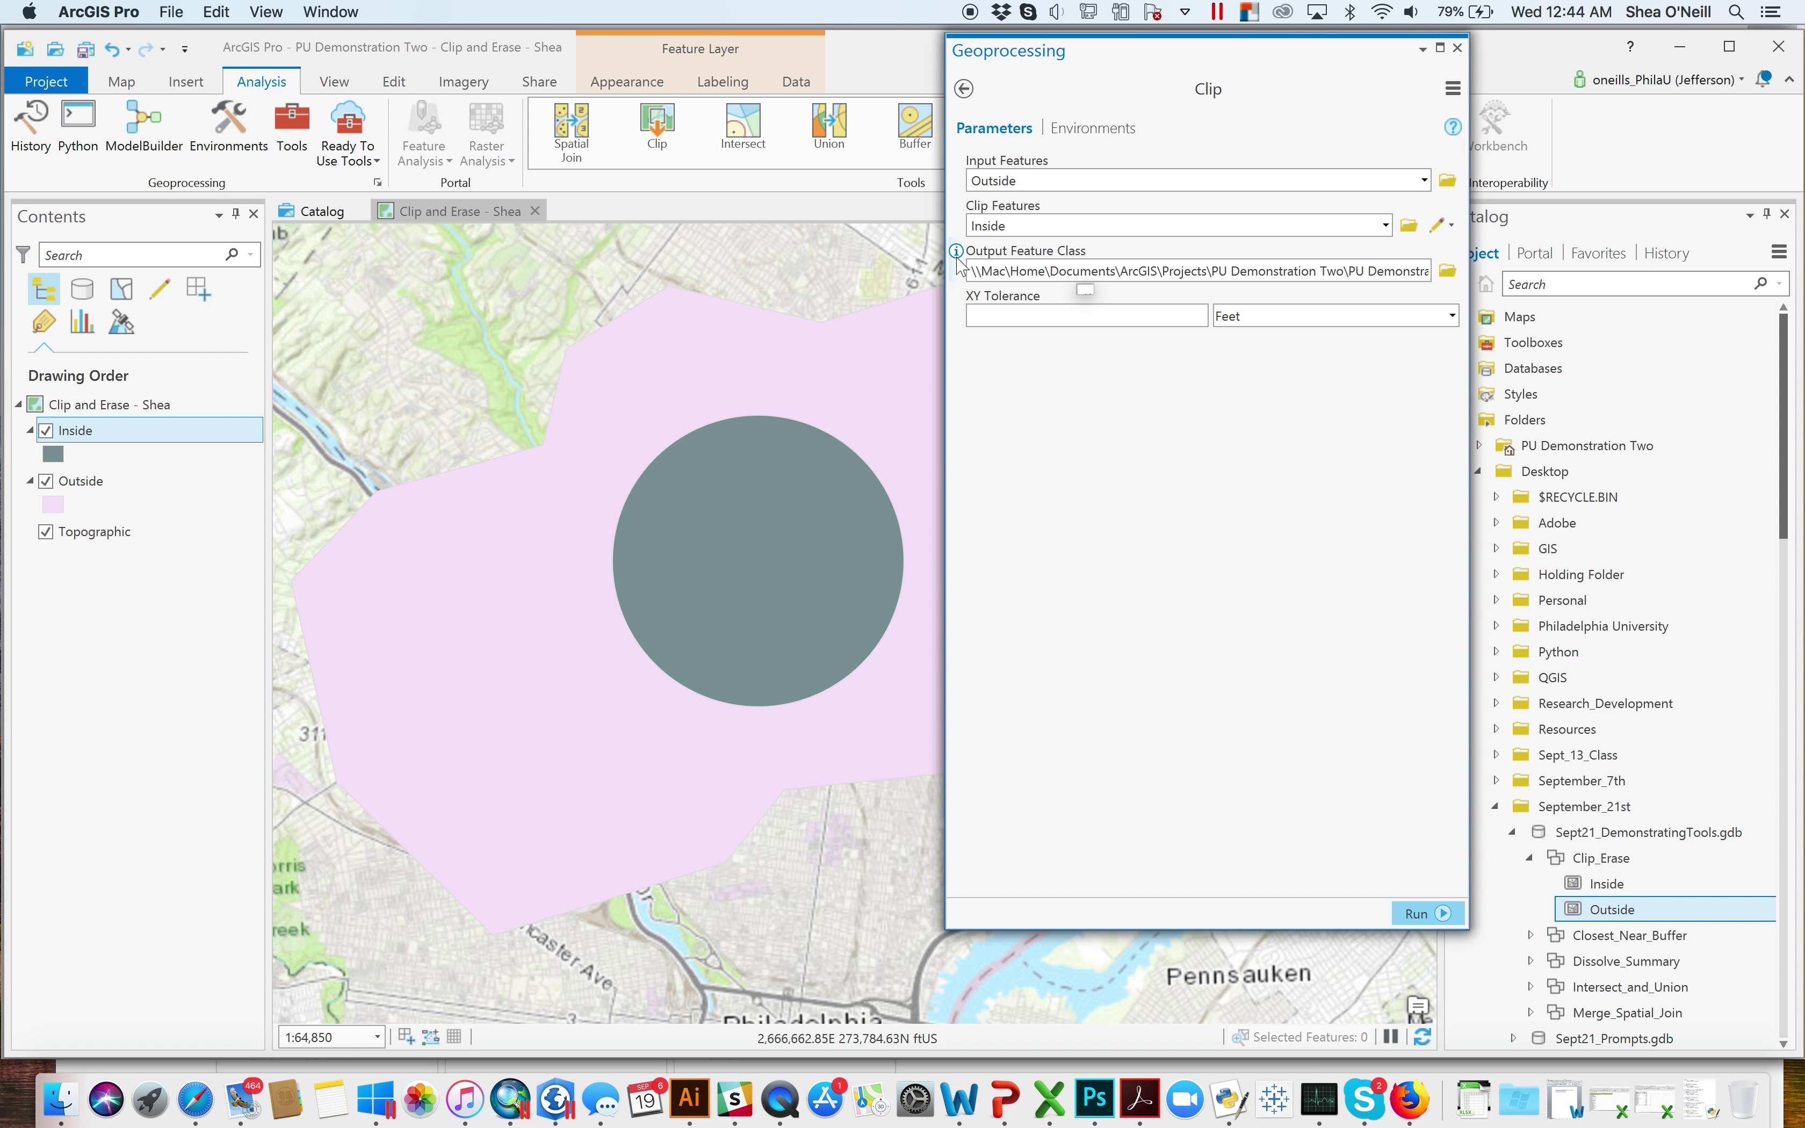
{"action": "left_click", "coordinate": [1447, 270]}
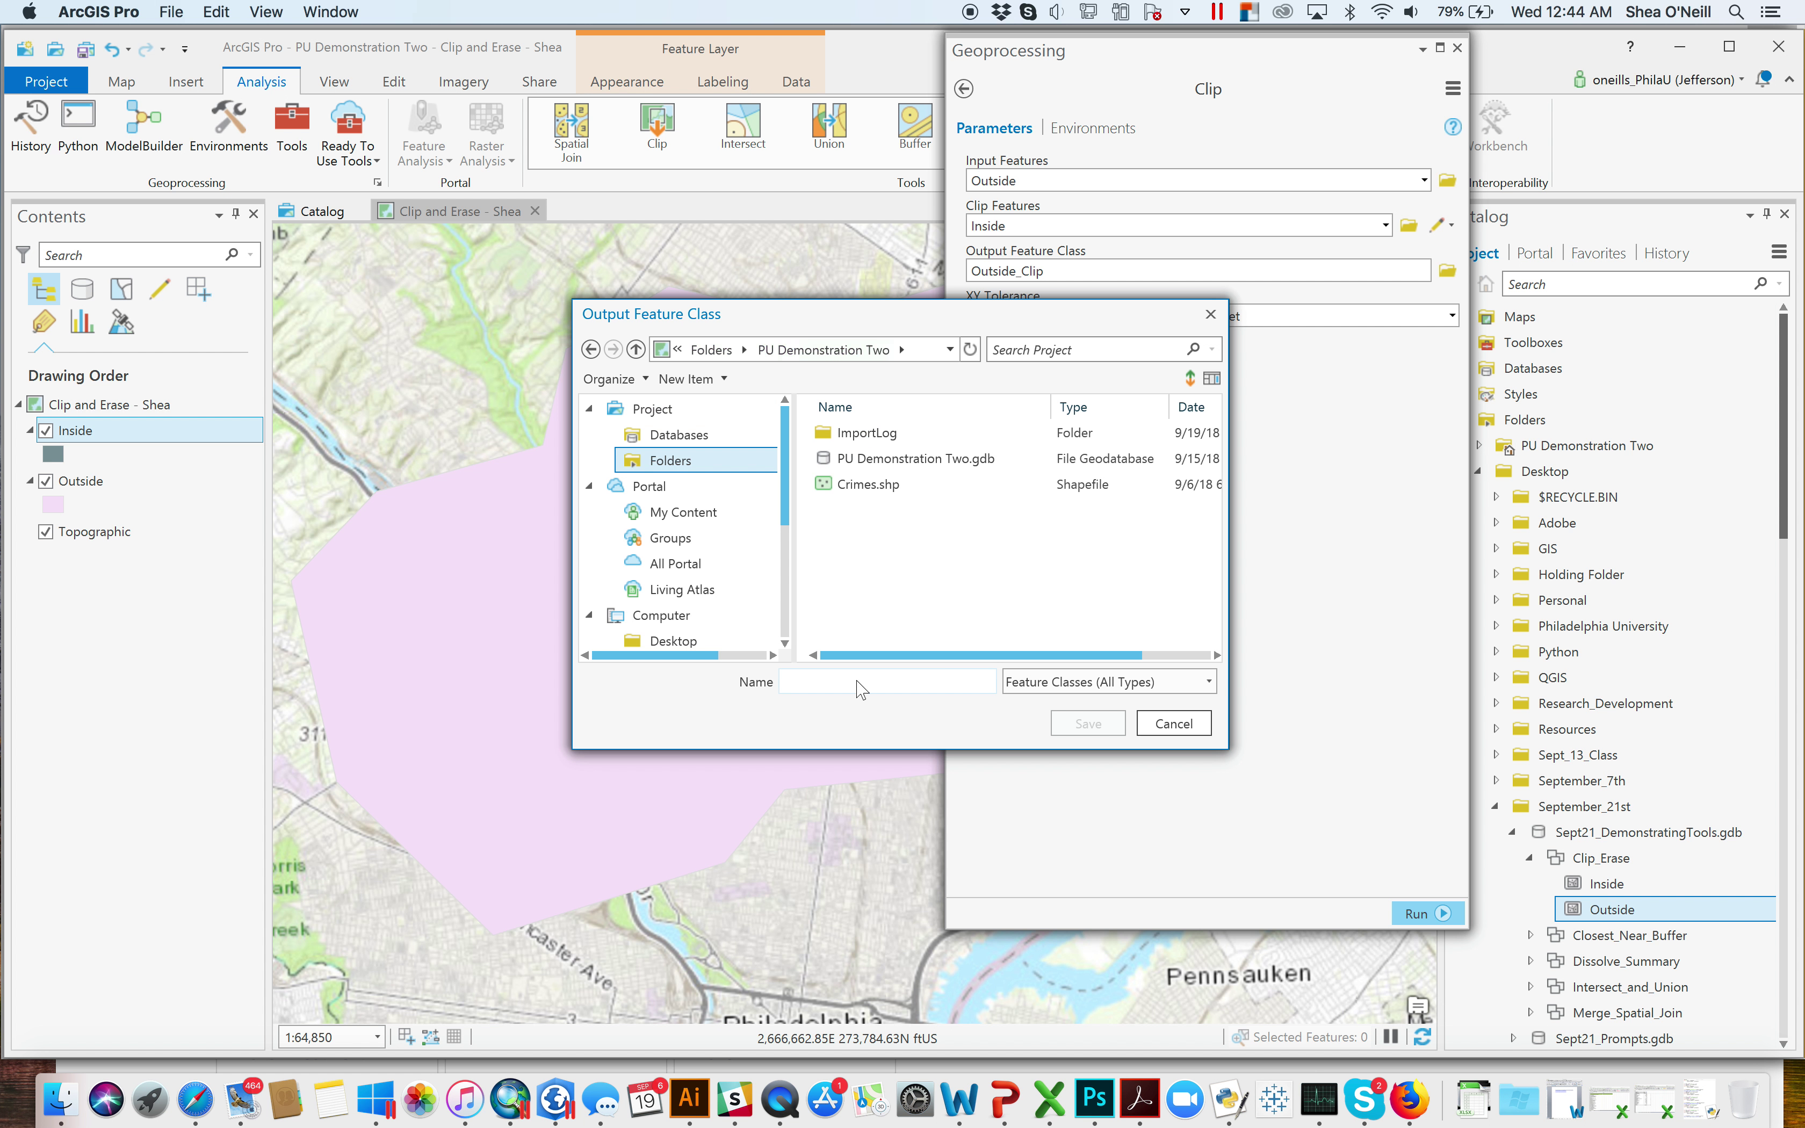
{"action": "left_click", "coordinate": [843, 683]}
{"action": "type", "text": "Clip_Example"}
{"action": "key", "text": "Return"}
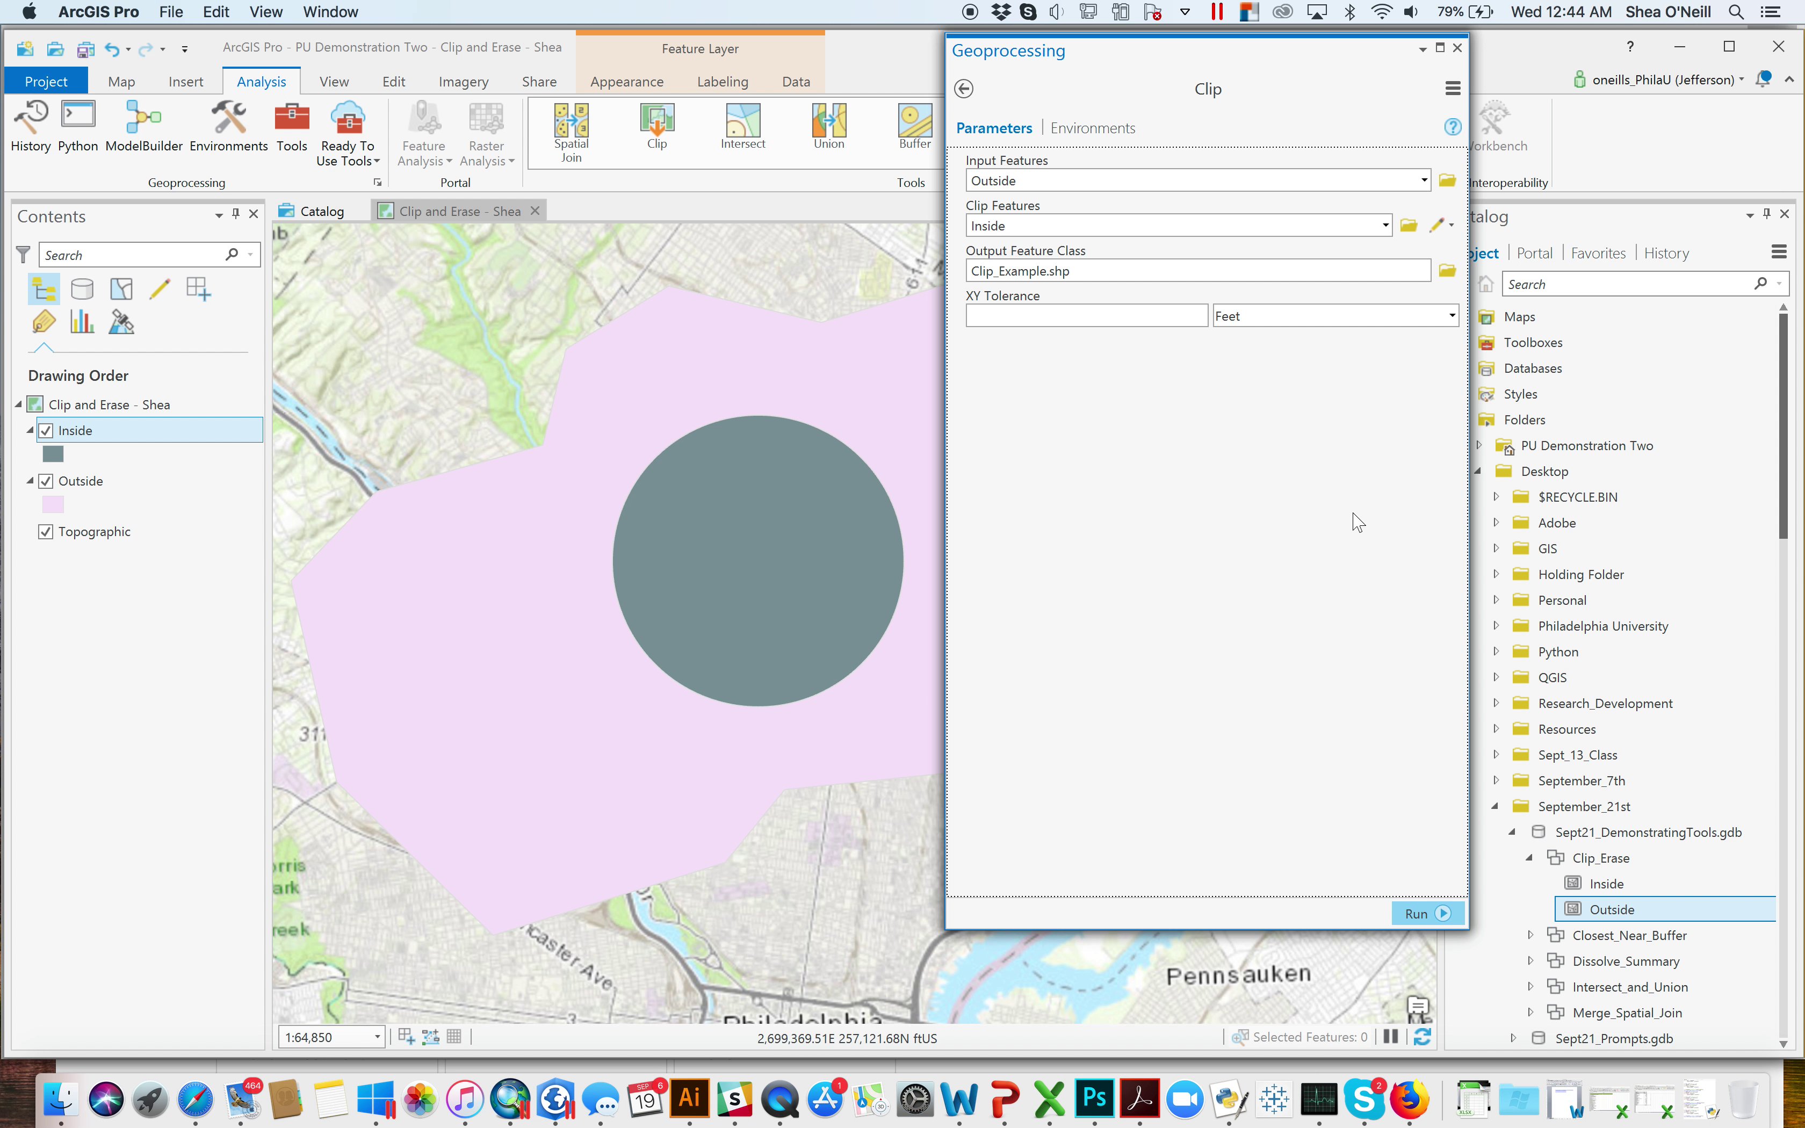
{"action": "left_click", "coordinate": [1428, 916]}
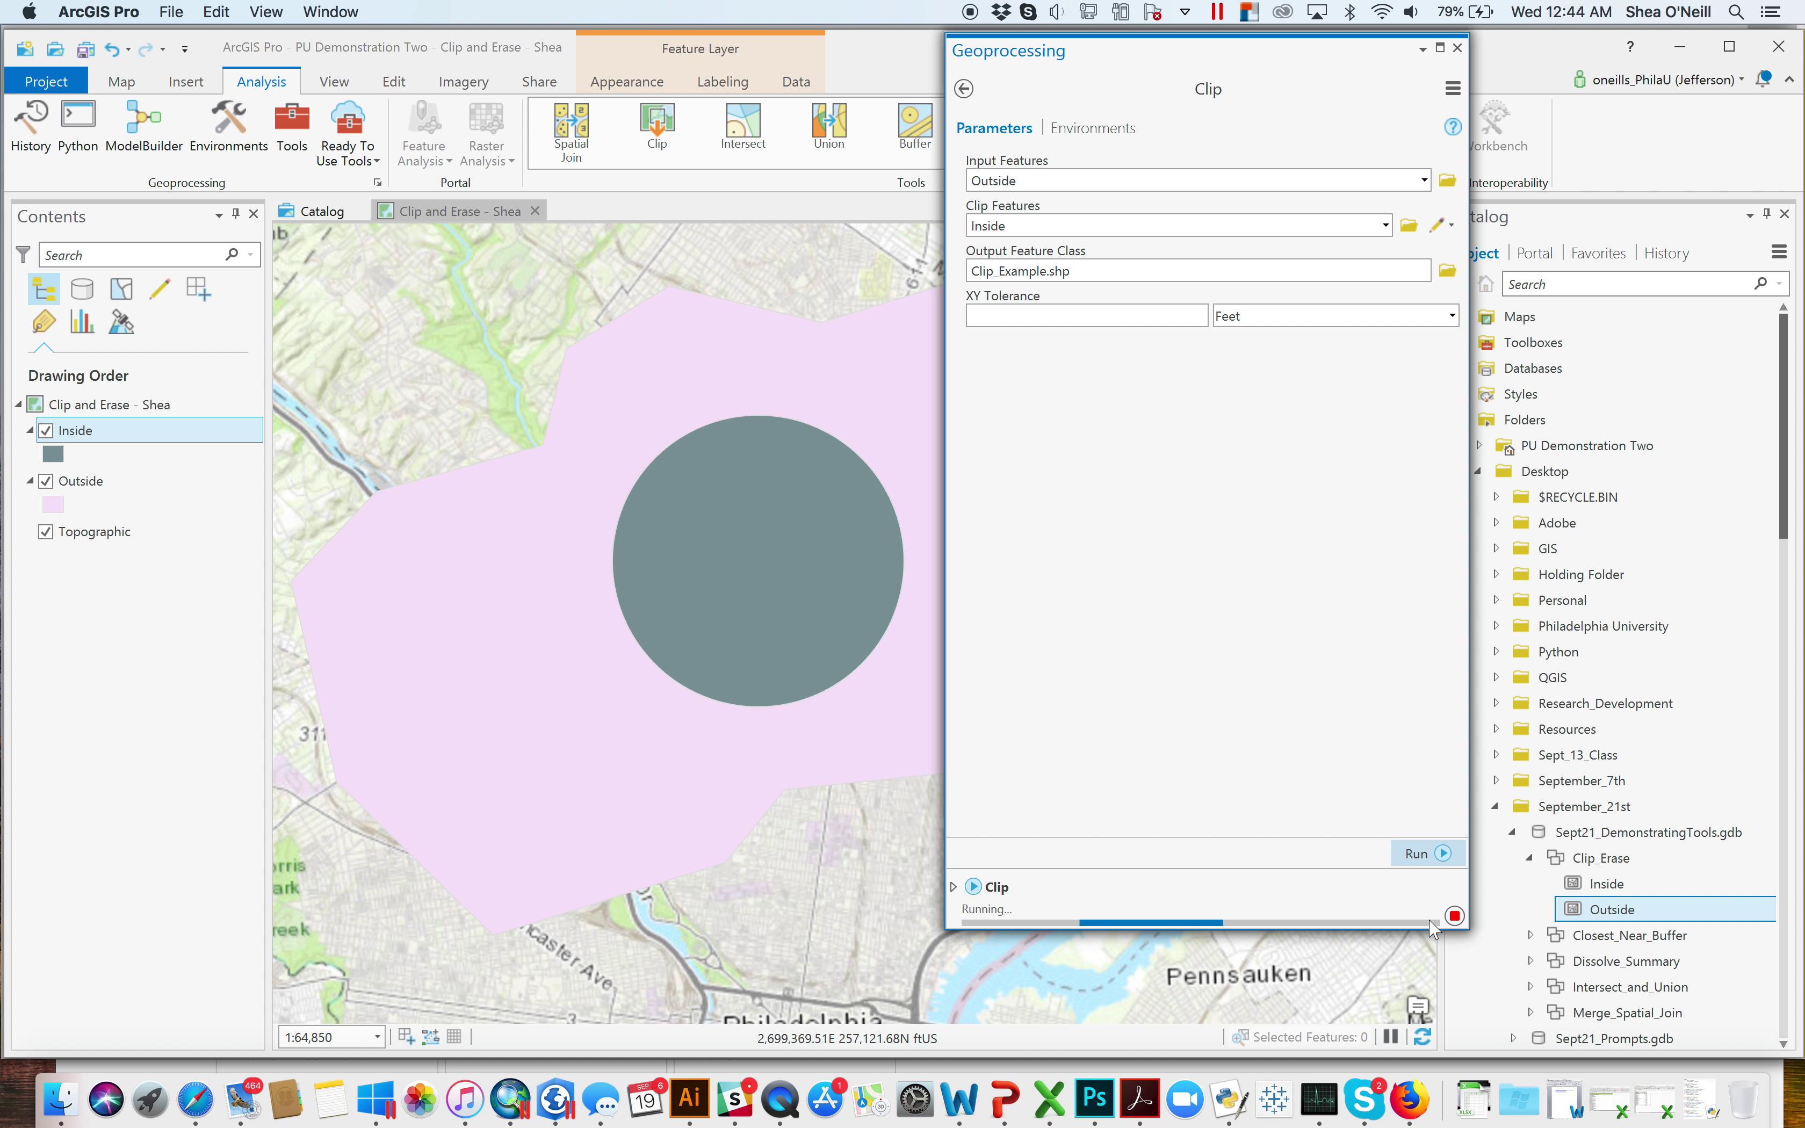
{"action": "mouse_move", "coordinate": [1431, 929]}
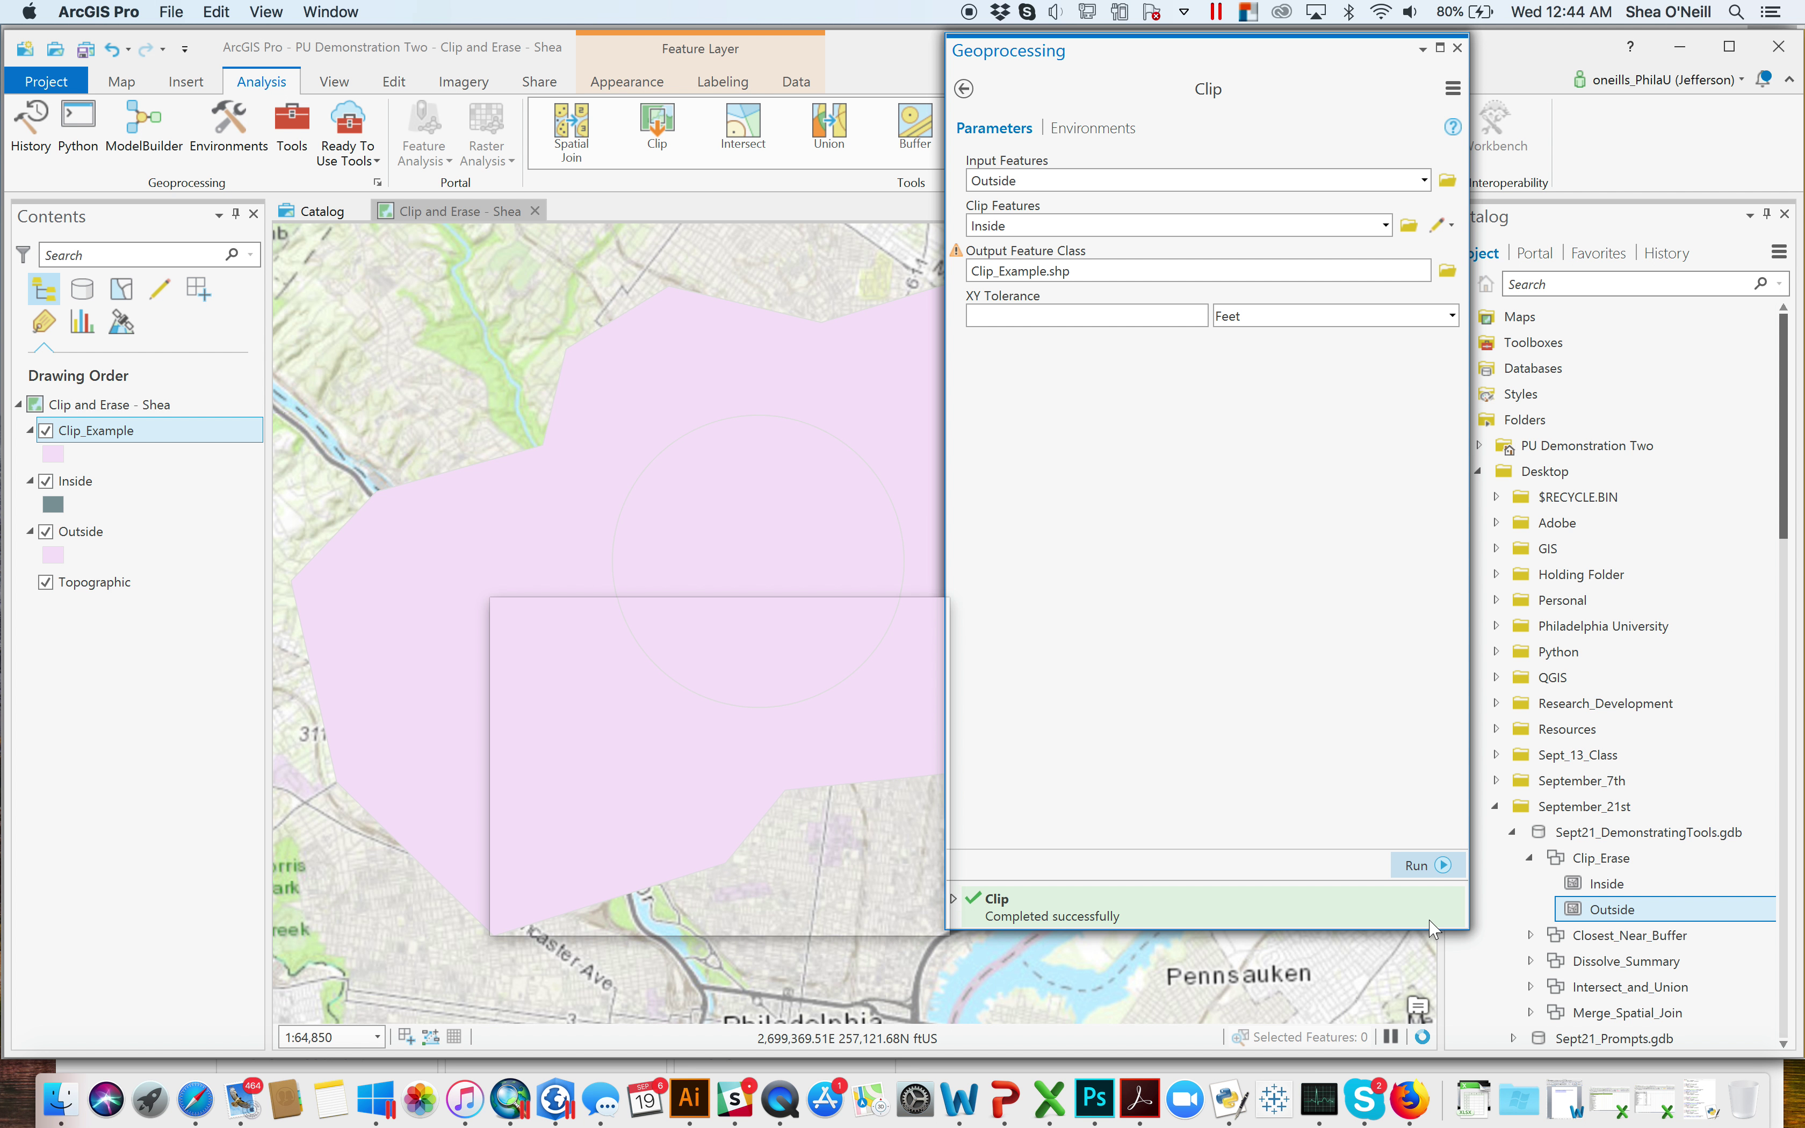
{"action": "left_click", "coordinate": [920, 625]}
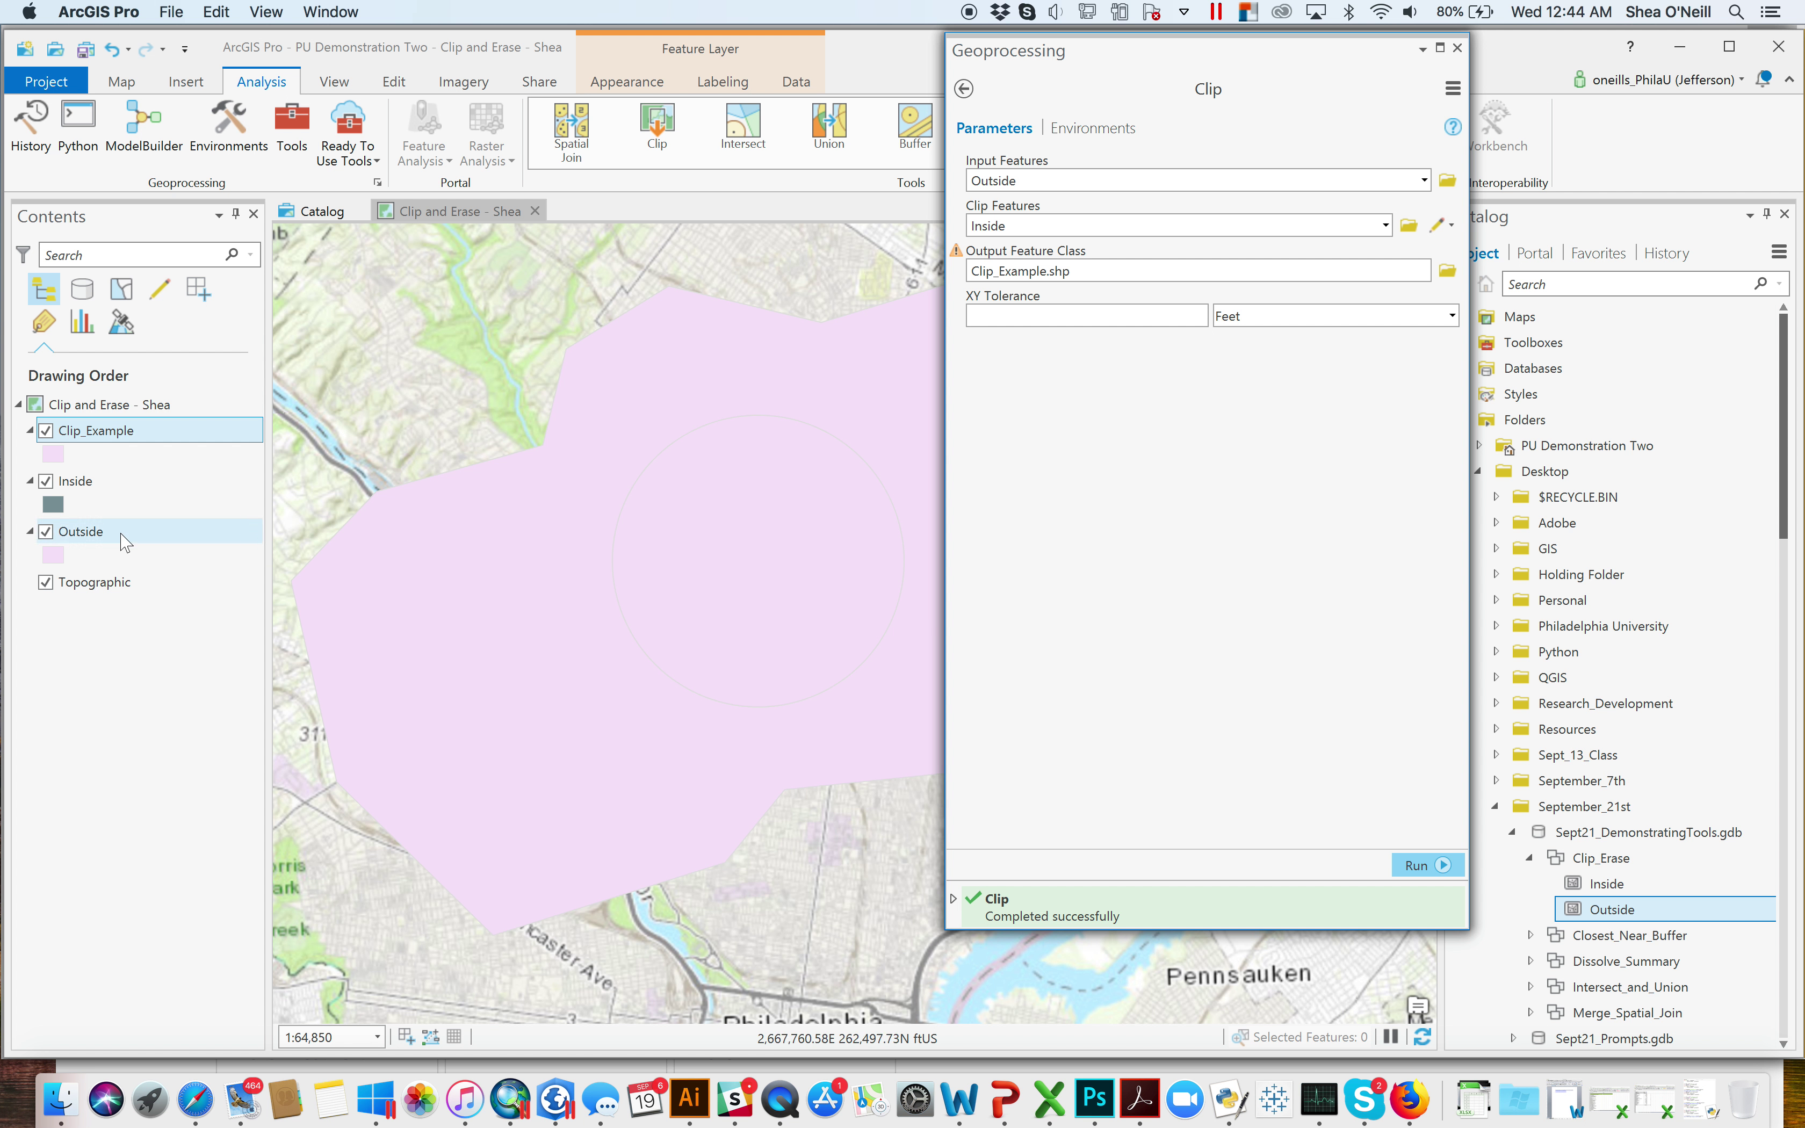
Change the Clip_Example polygon symbol to the Cemetery style, keeping the tool window clear of the result
{"action": "left_click_drag", "start_coordinate": [1294, 56], "coordinate": [1427, 197]}
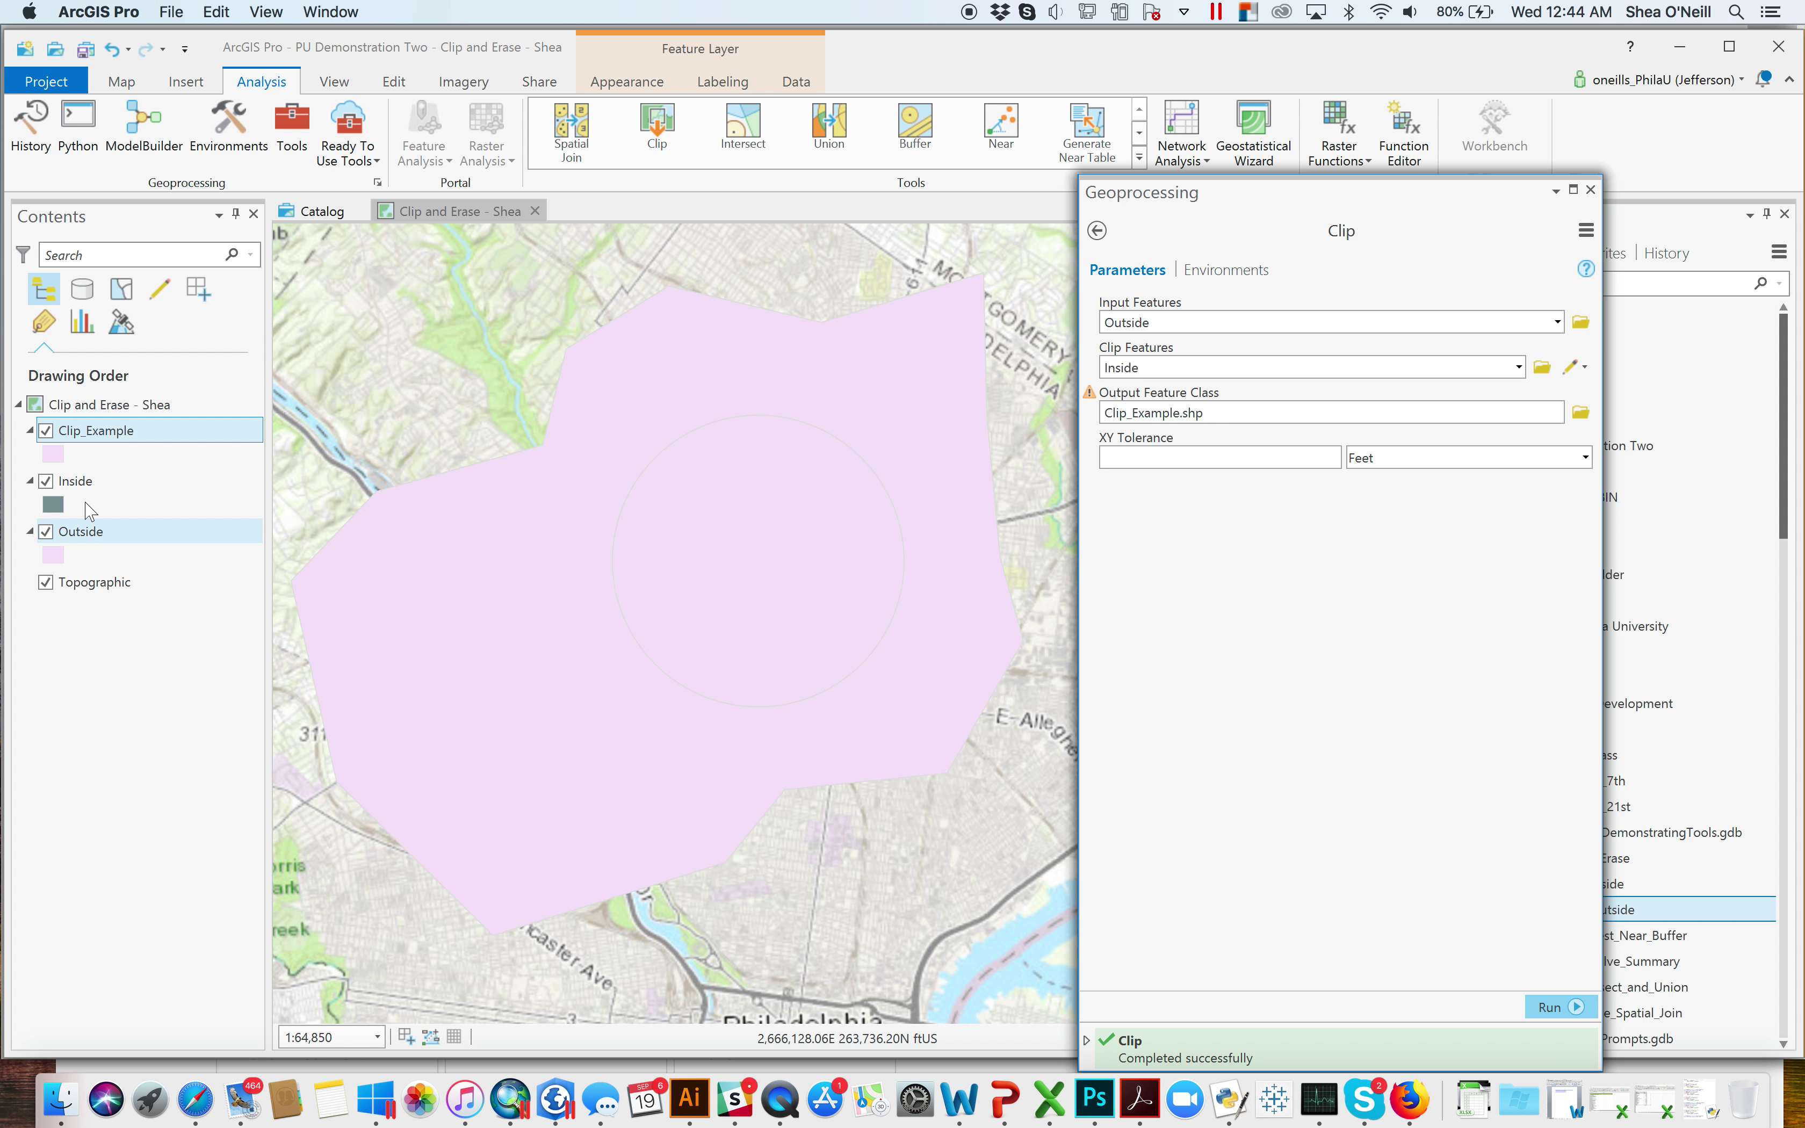
{"action": "left_click", "coordinate": [54, 456]}
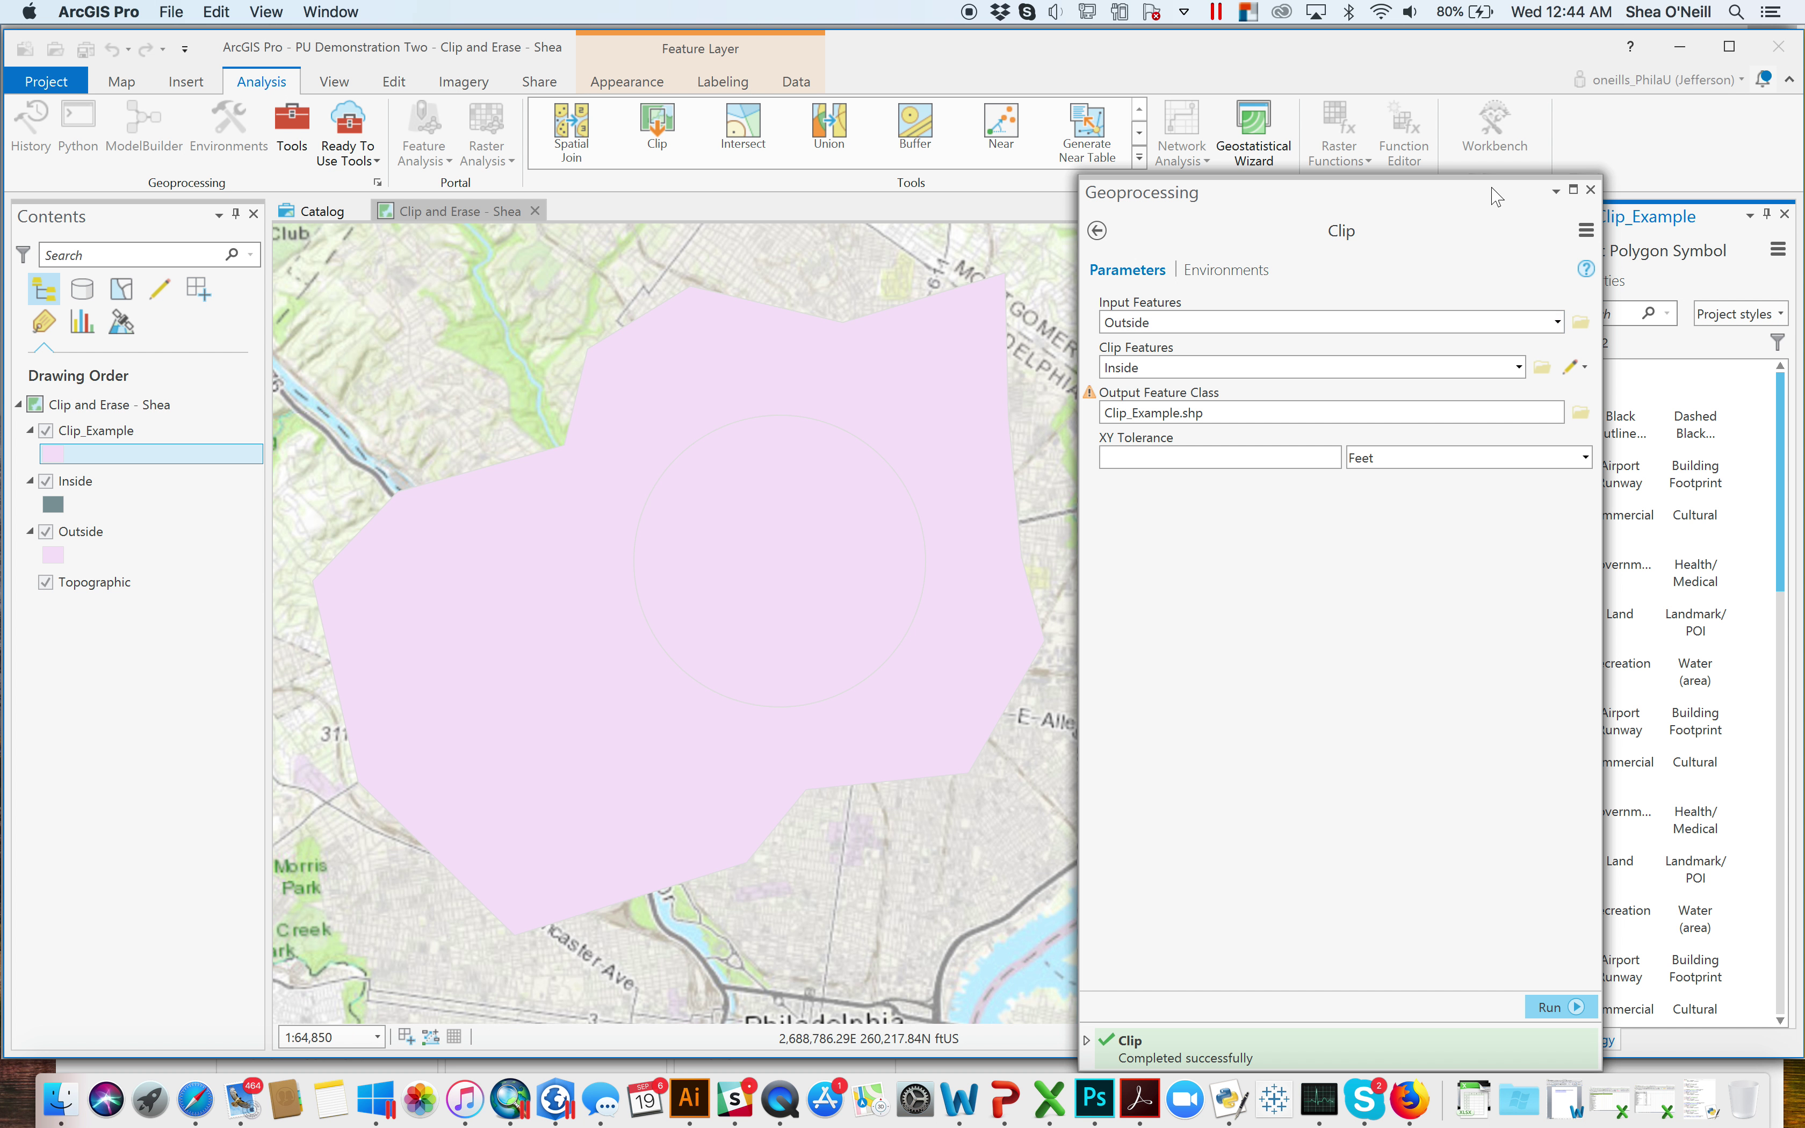
{"action": "left_click_drag", "start_coordinate": [1223, 195], "coordinate": [1513, 422]}
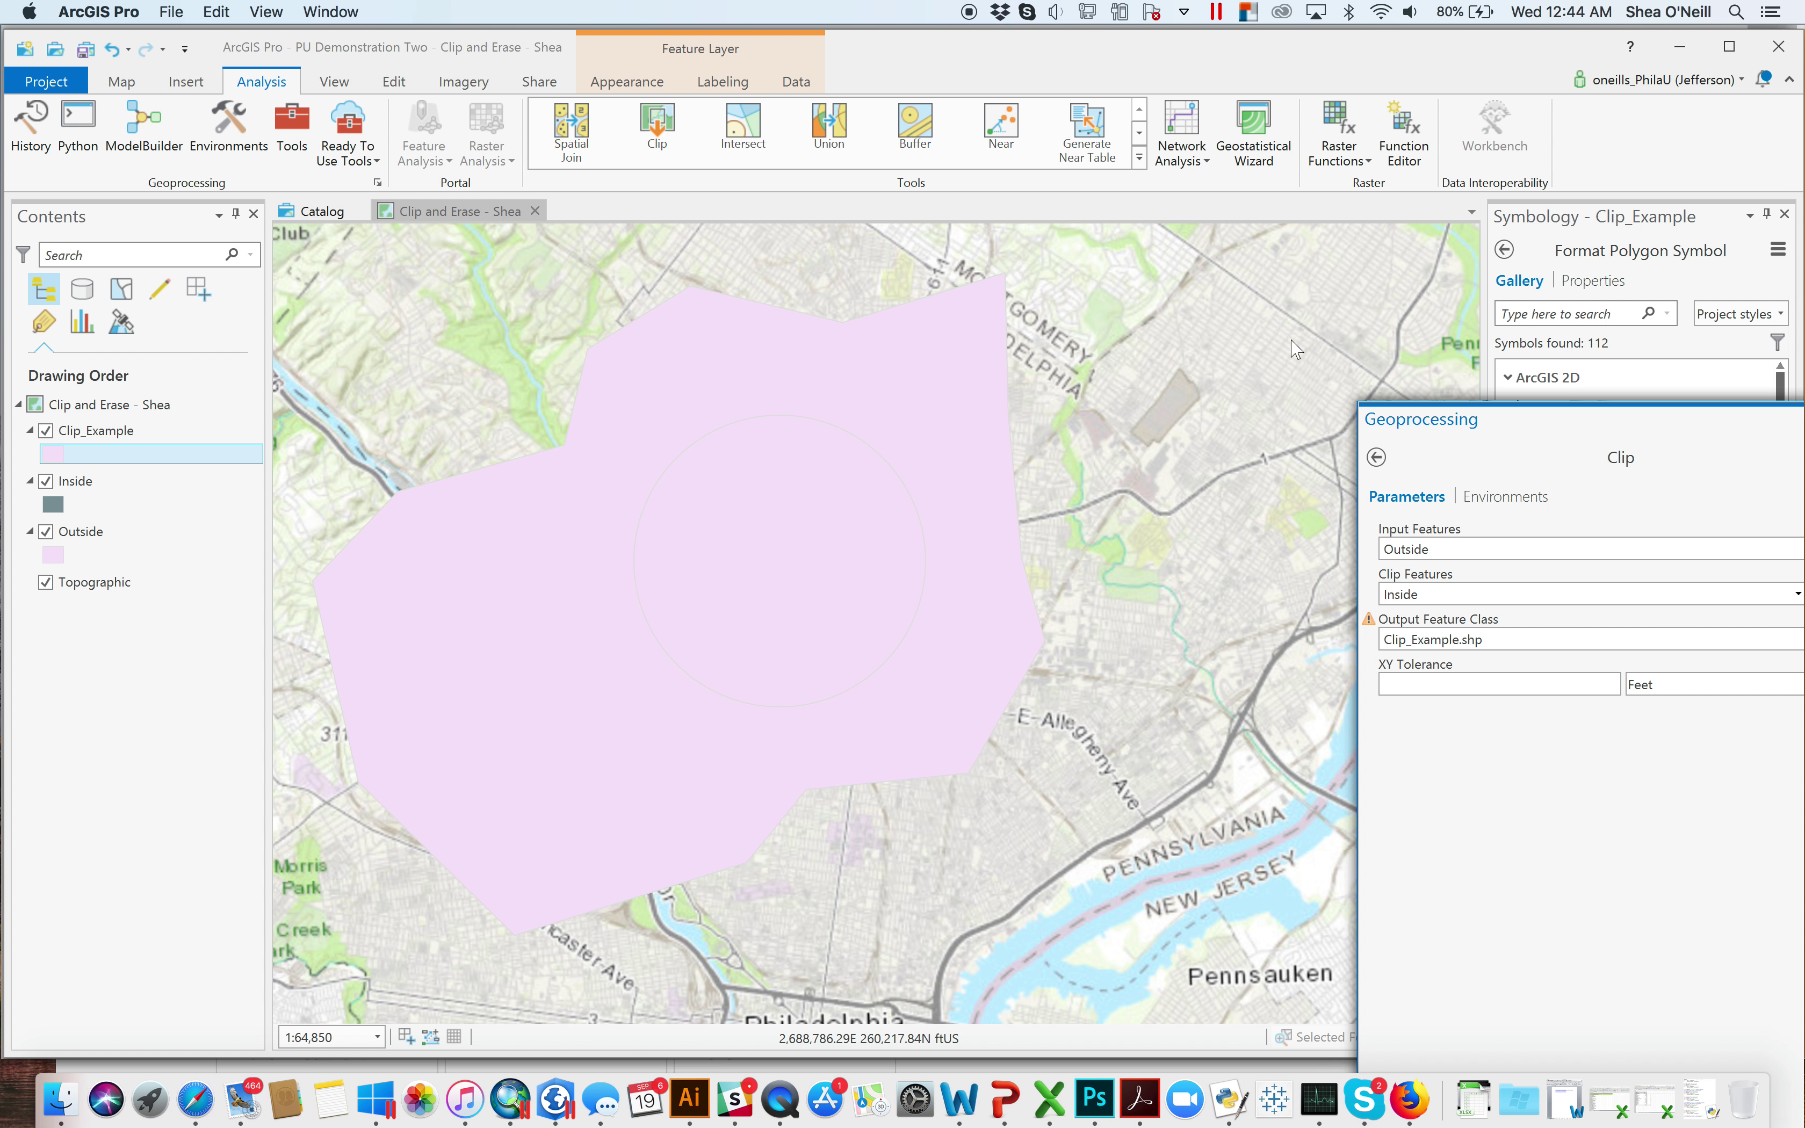
{"action": "left_click_drag", "start_coordinate": [1560, 431], "coordinate": [813, 336]}
{"action": "left_click", "coordinate": [1543, 620]}
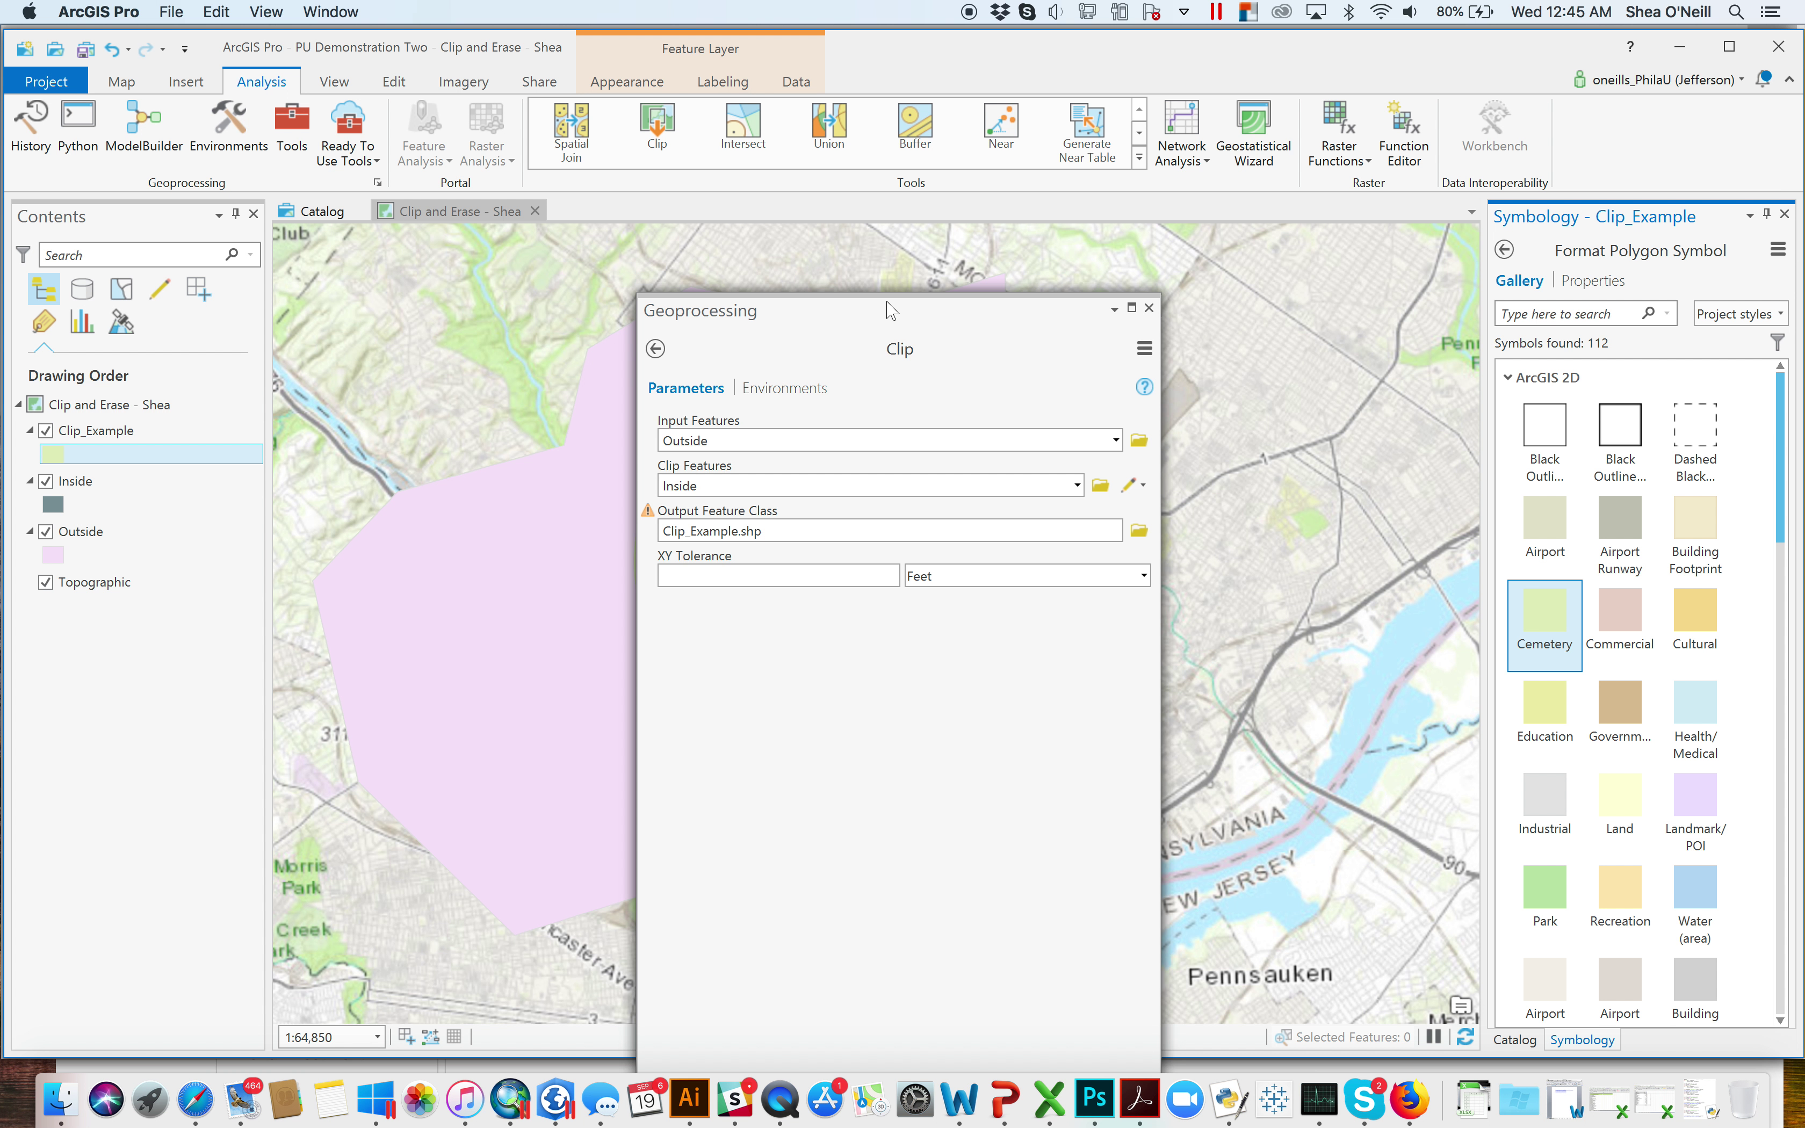
{"action": "left_click_drag", "start_coordinate": [891, 311], "coordinate": [1240, 340]}
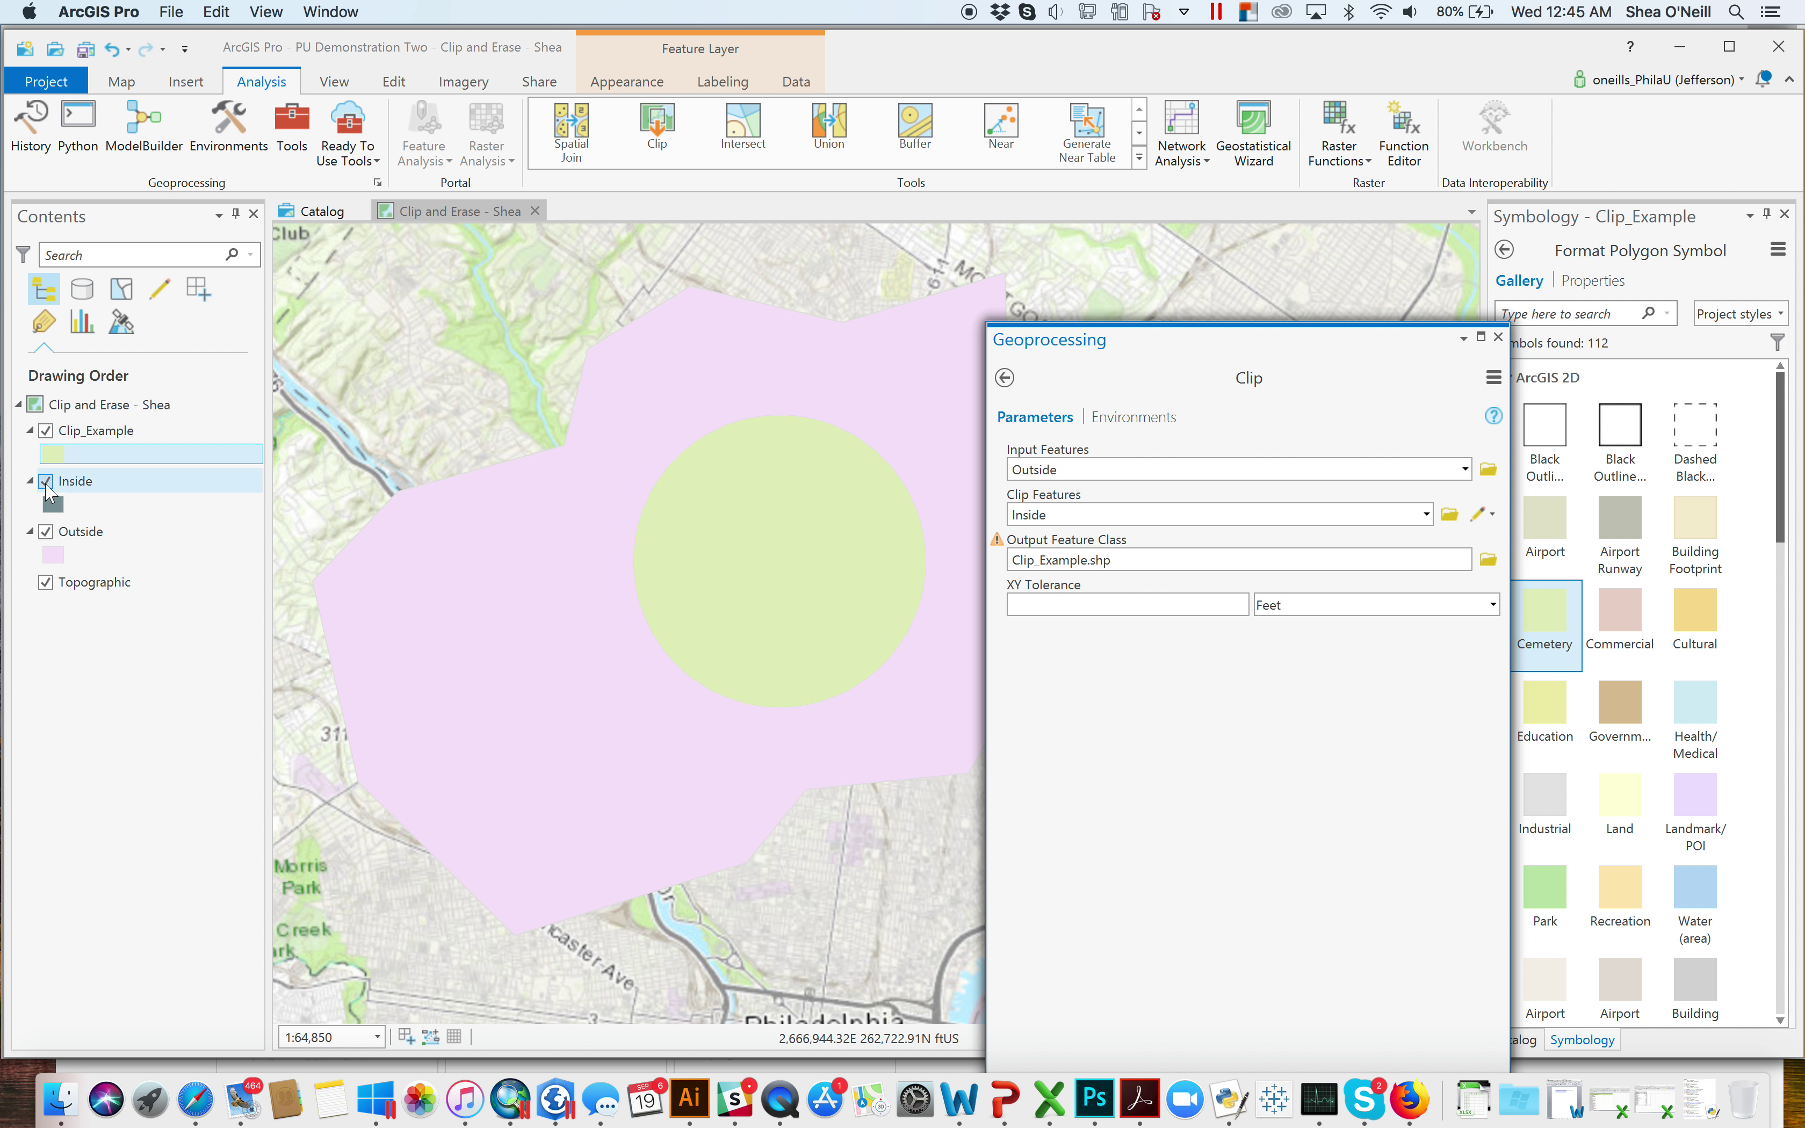
Hide the Inside and Outside layers so that only the clipped polygon shows over the basemap
{"action": "left_click", "coordinate": [80, 533]}
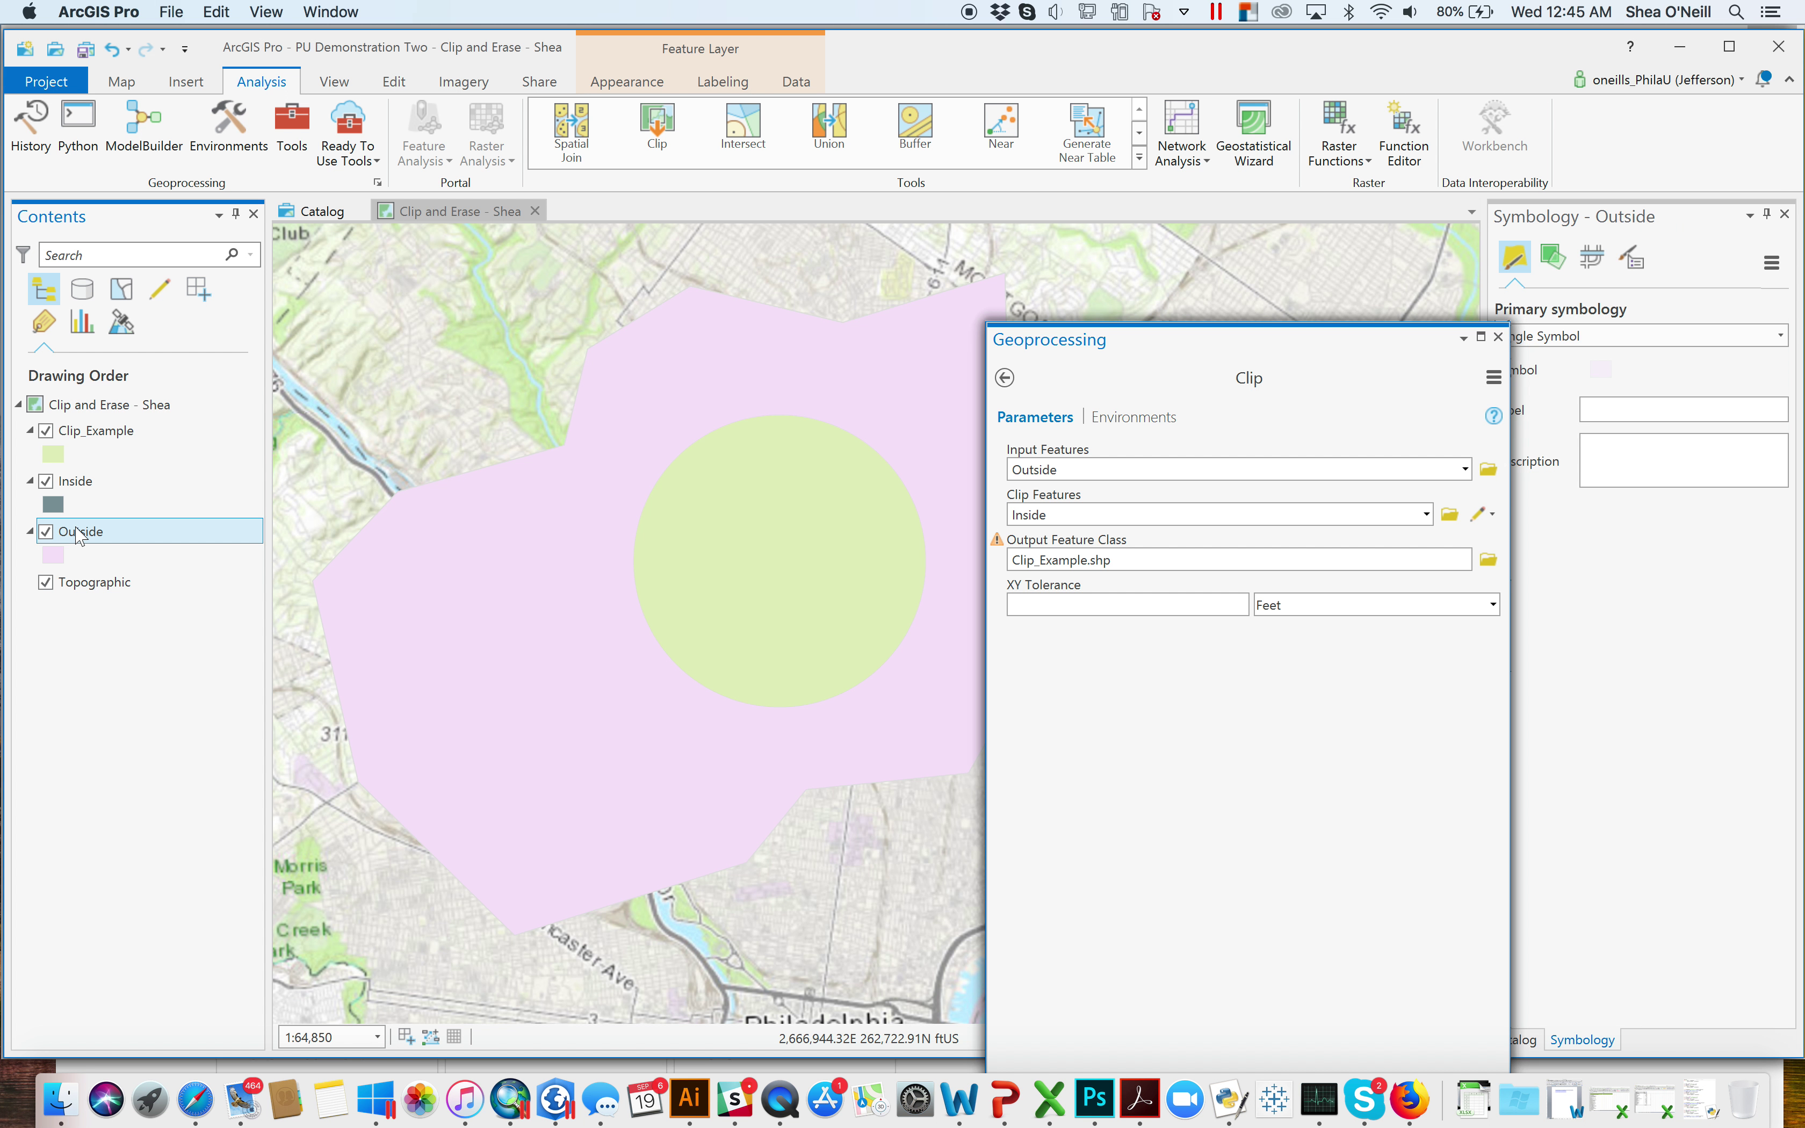
{"action": "left_click", "coordinate": [46, 481]}
{"action": "left_click", "coordinate": [45, 531]}
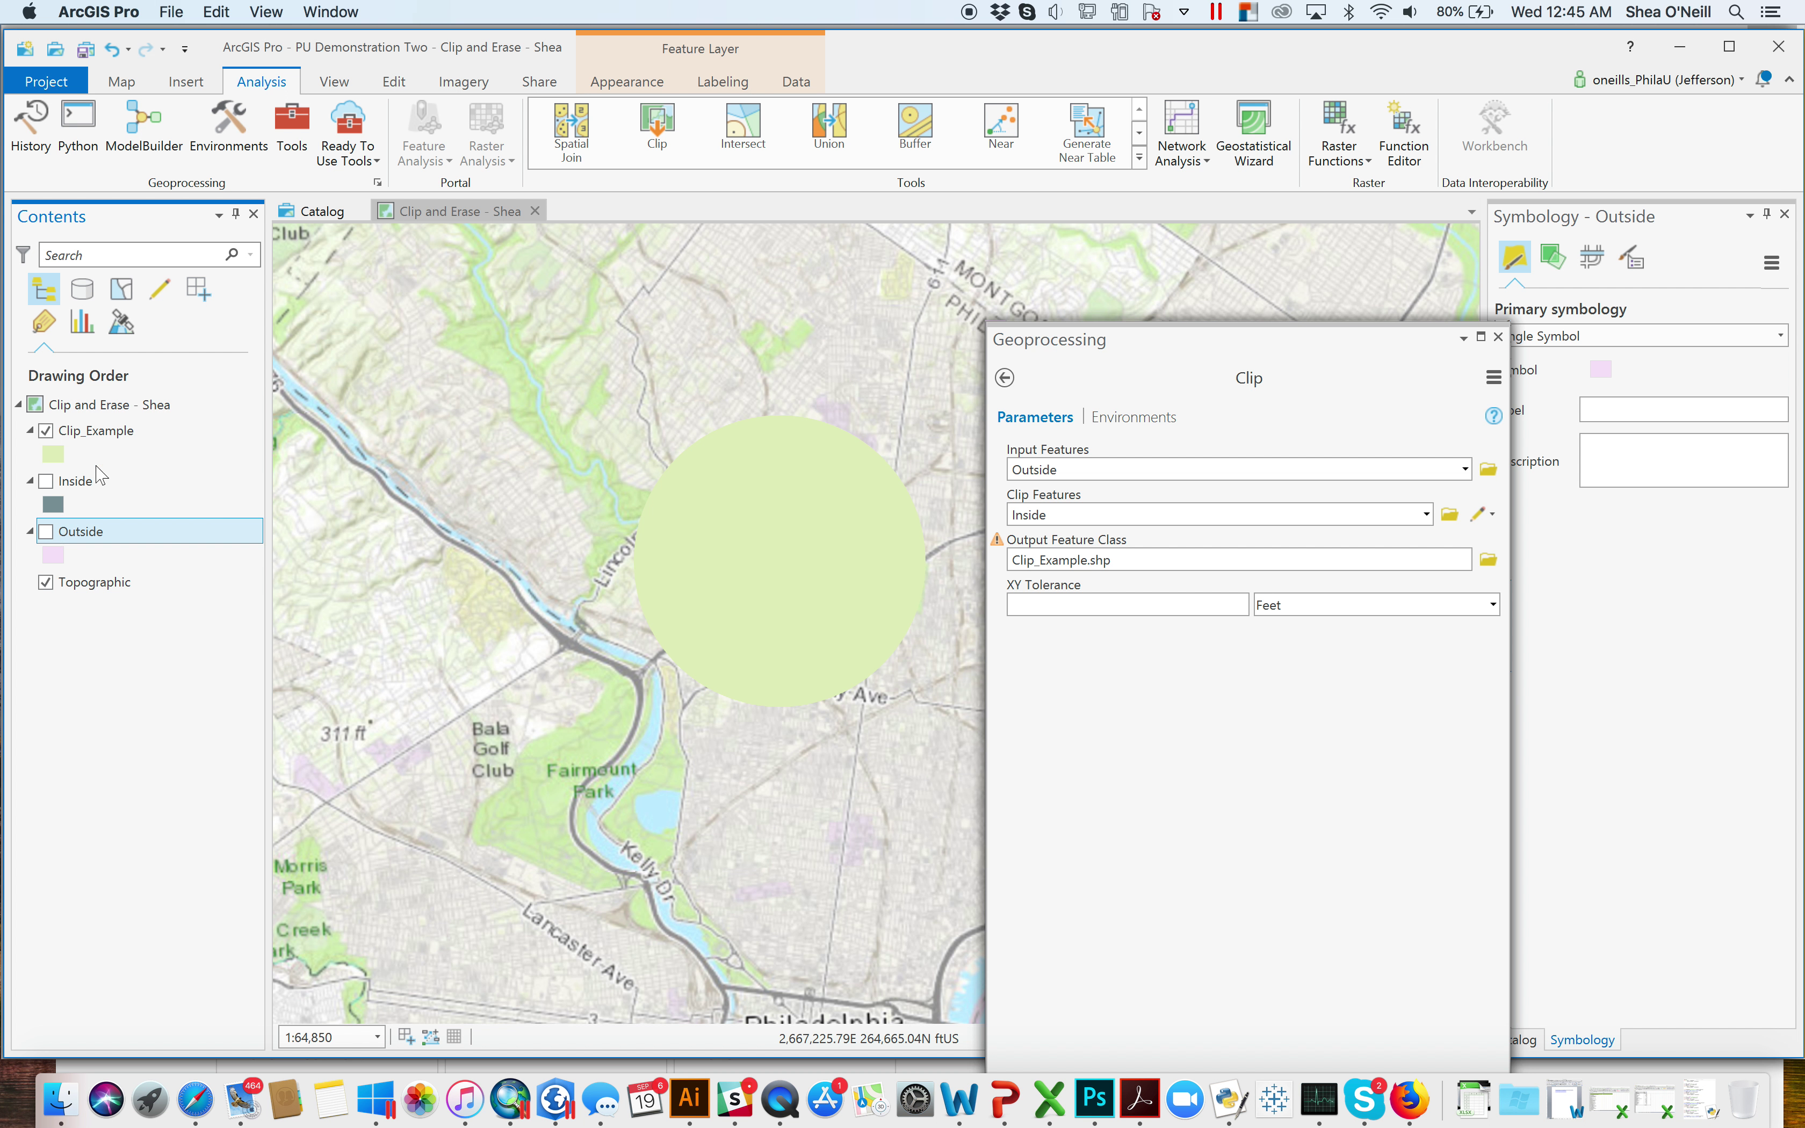
Open the attribute tables of Clip_Example and Outside and compare their fields, shape lengths and areas
{"action": "right_click", "coordinate": [100, 436]}
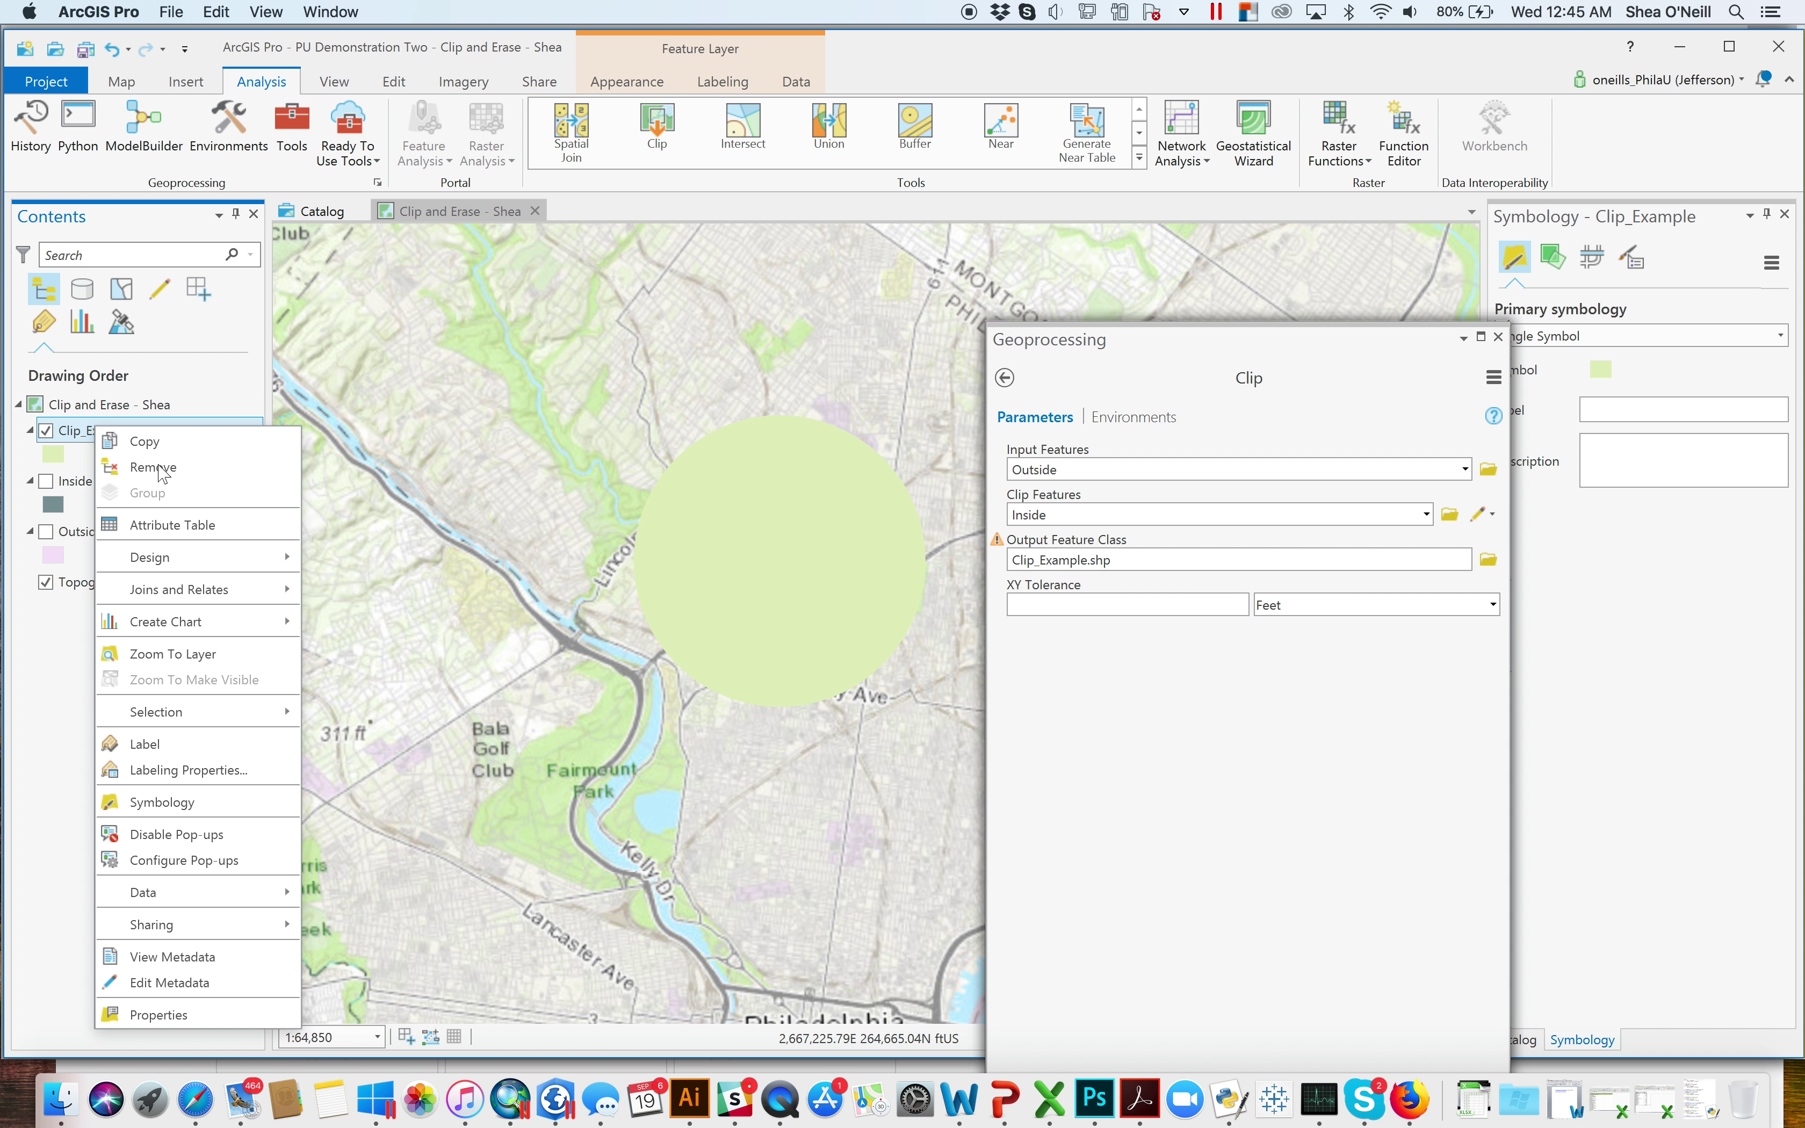
{"action": "left_click", "coordinate": [181, 527]}
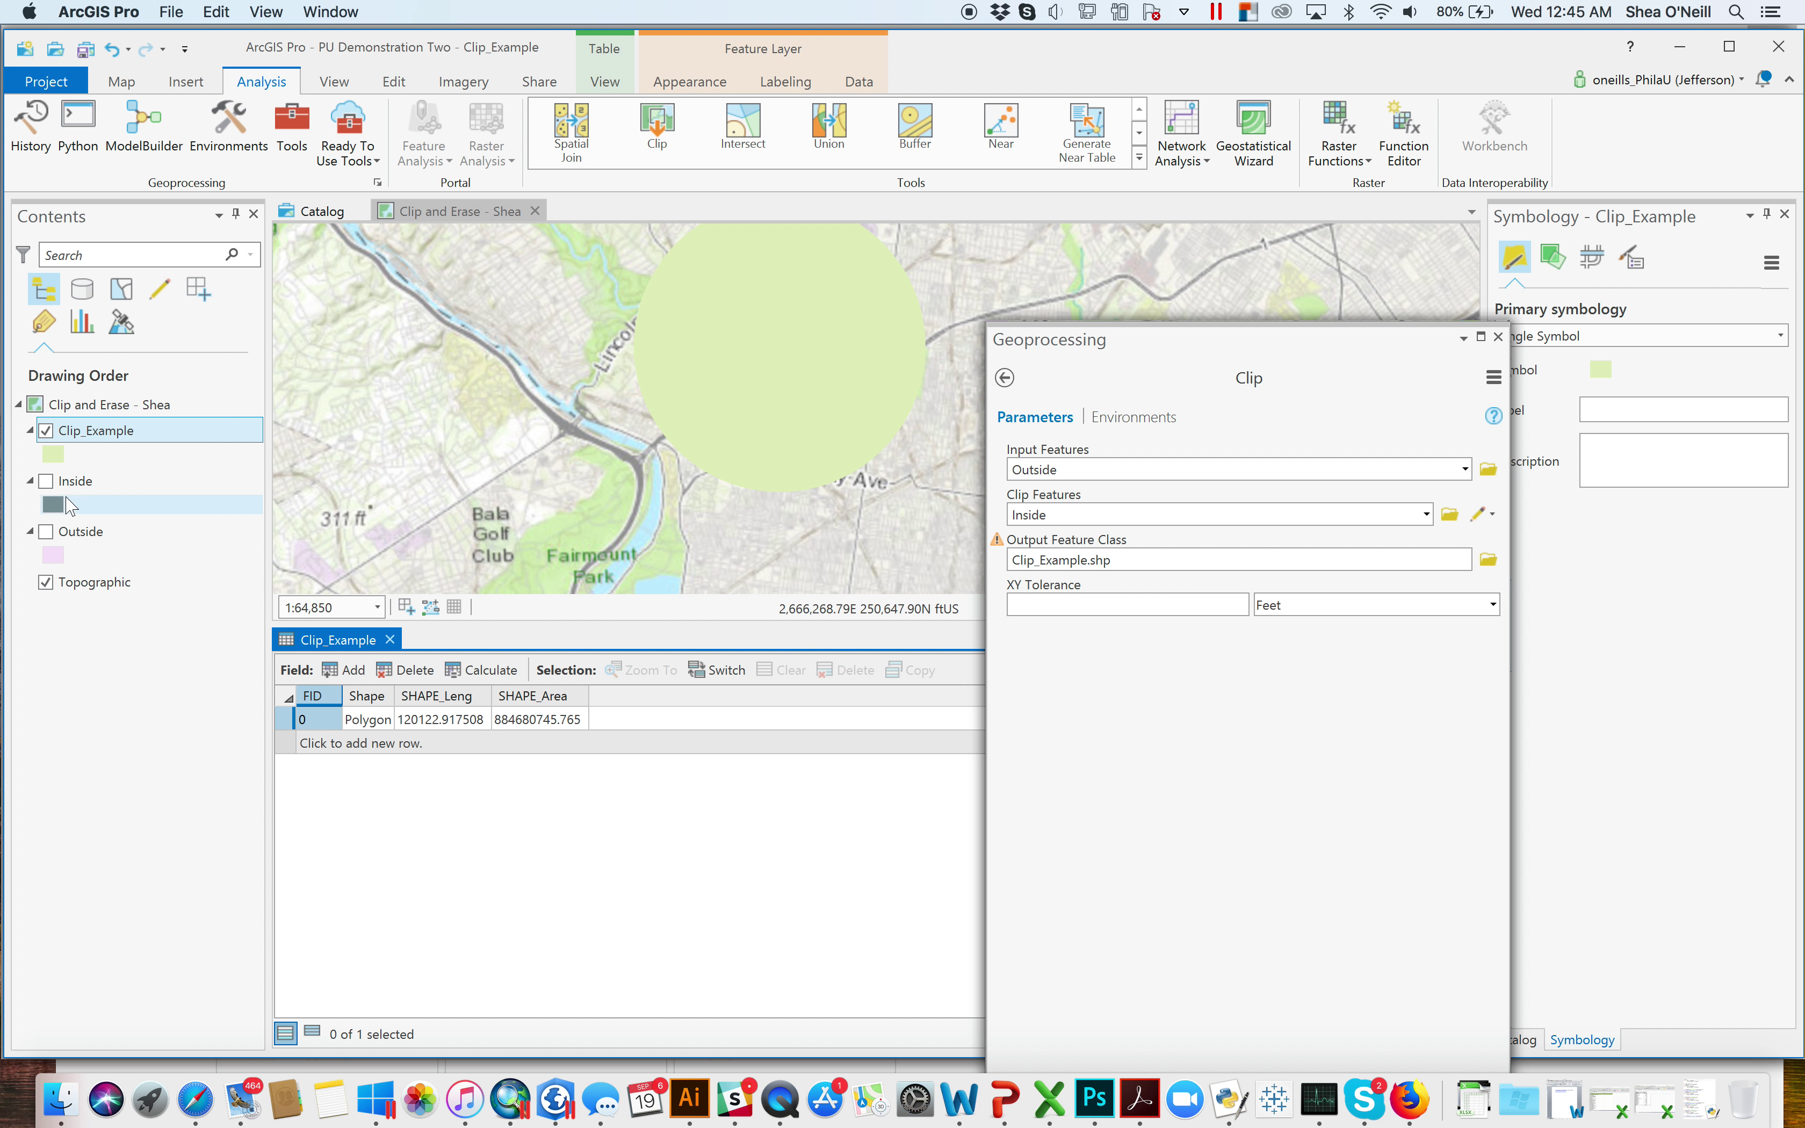
{"action": "right_click", "coordinate": [95, 534]}
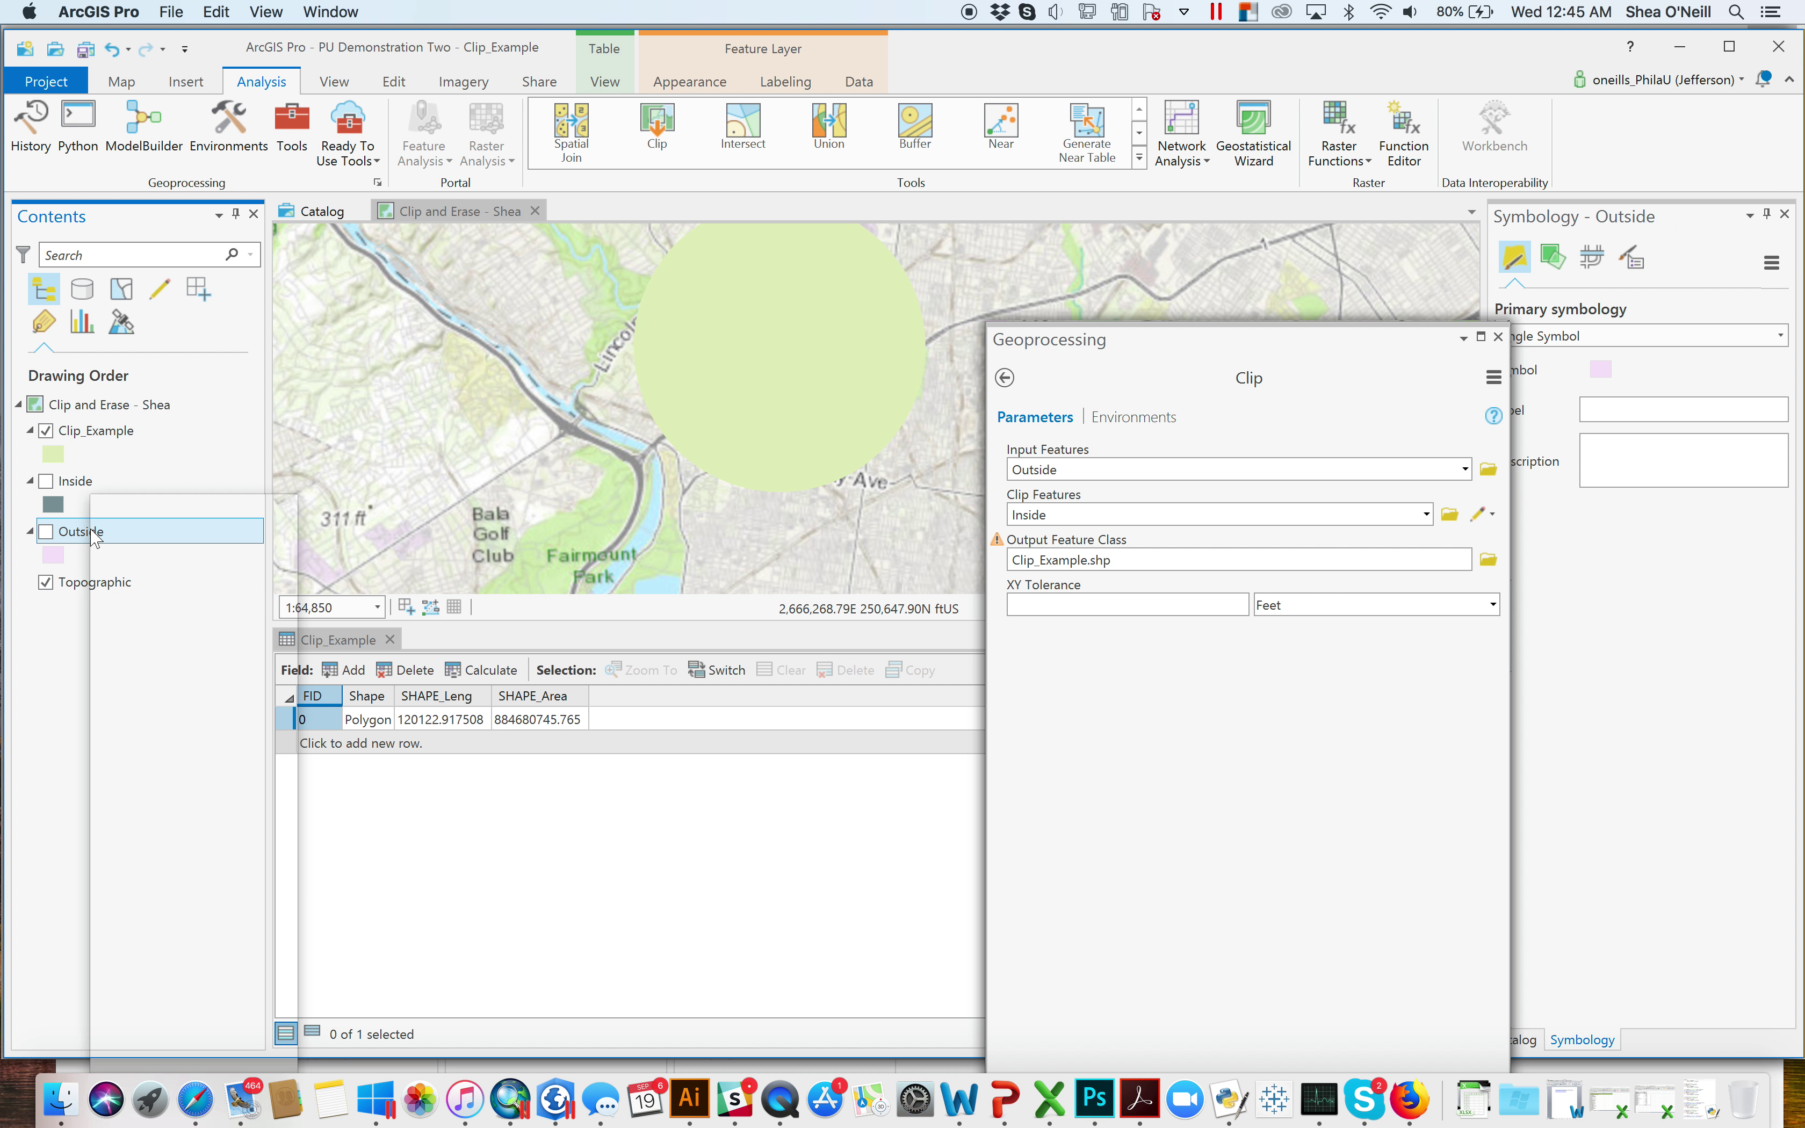
{"action": "left_click", "coordinate": [171, 573]}
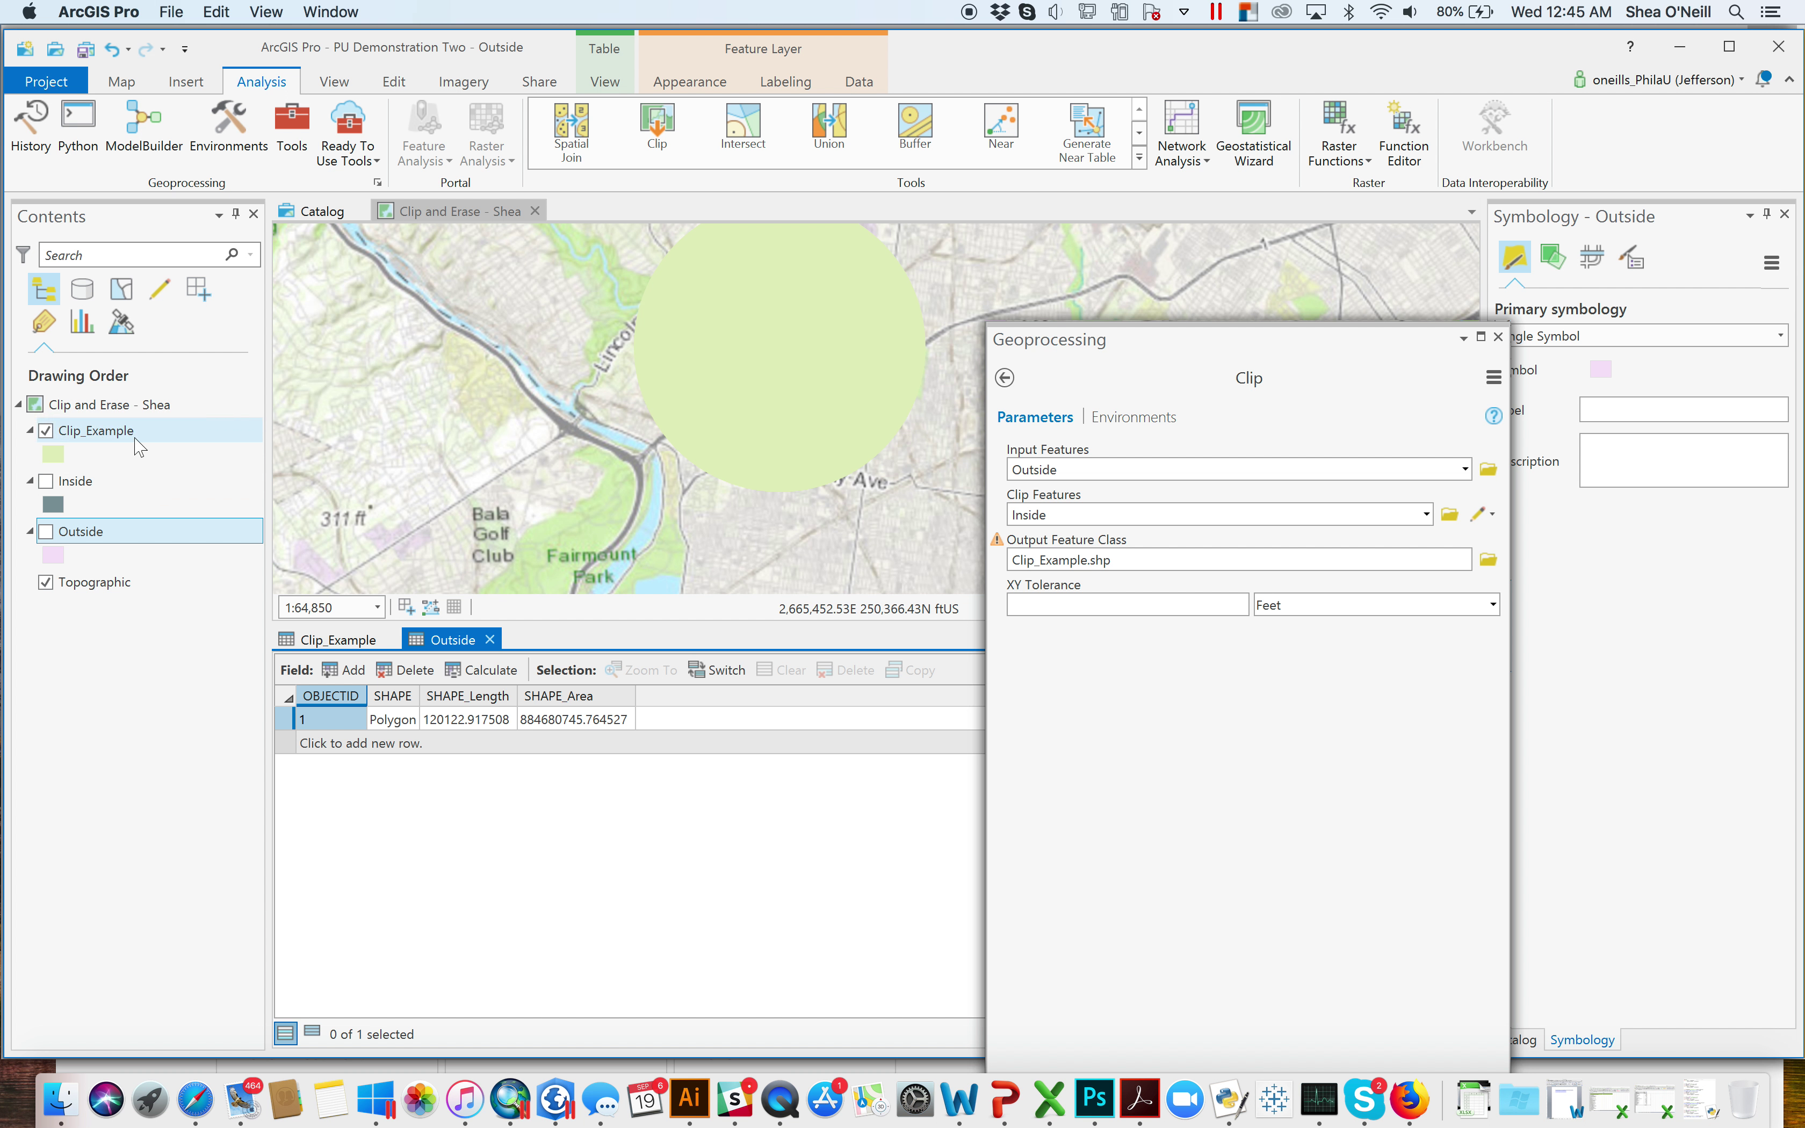
{"action": "left_click", "coordinate": [334, 643]}
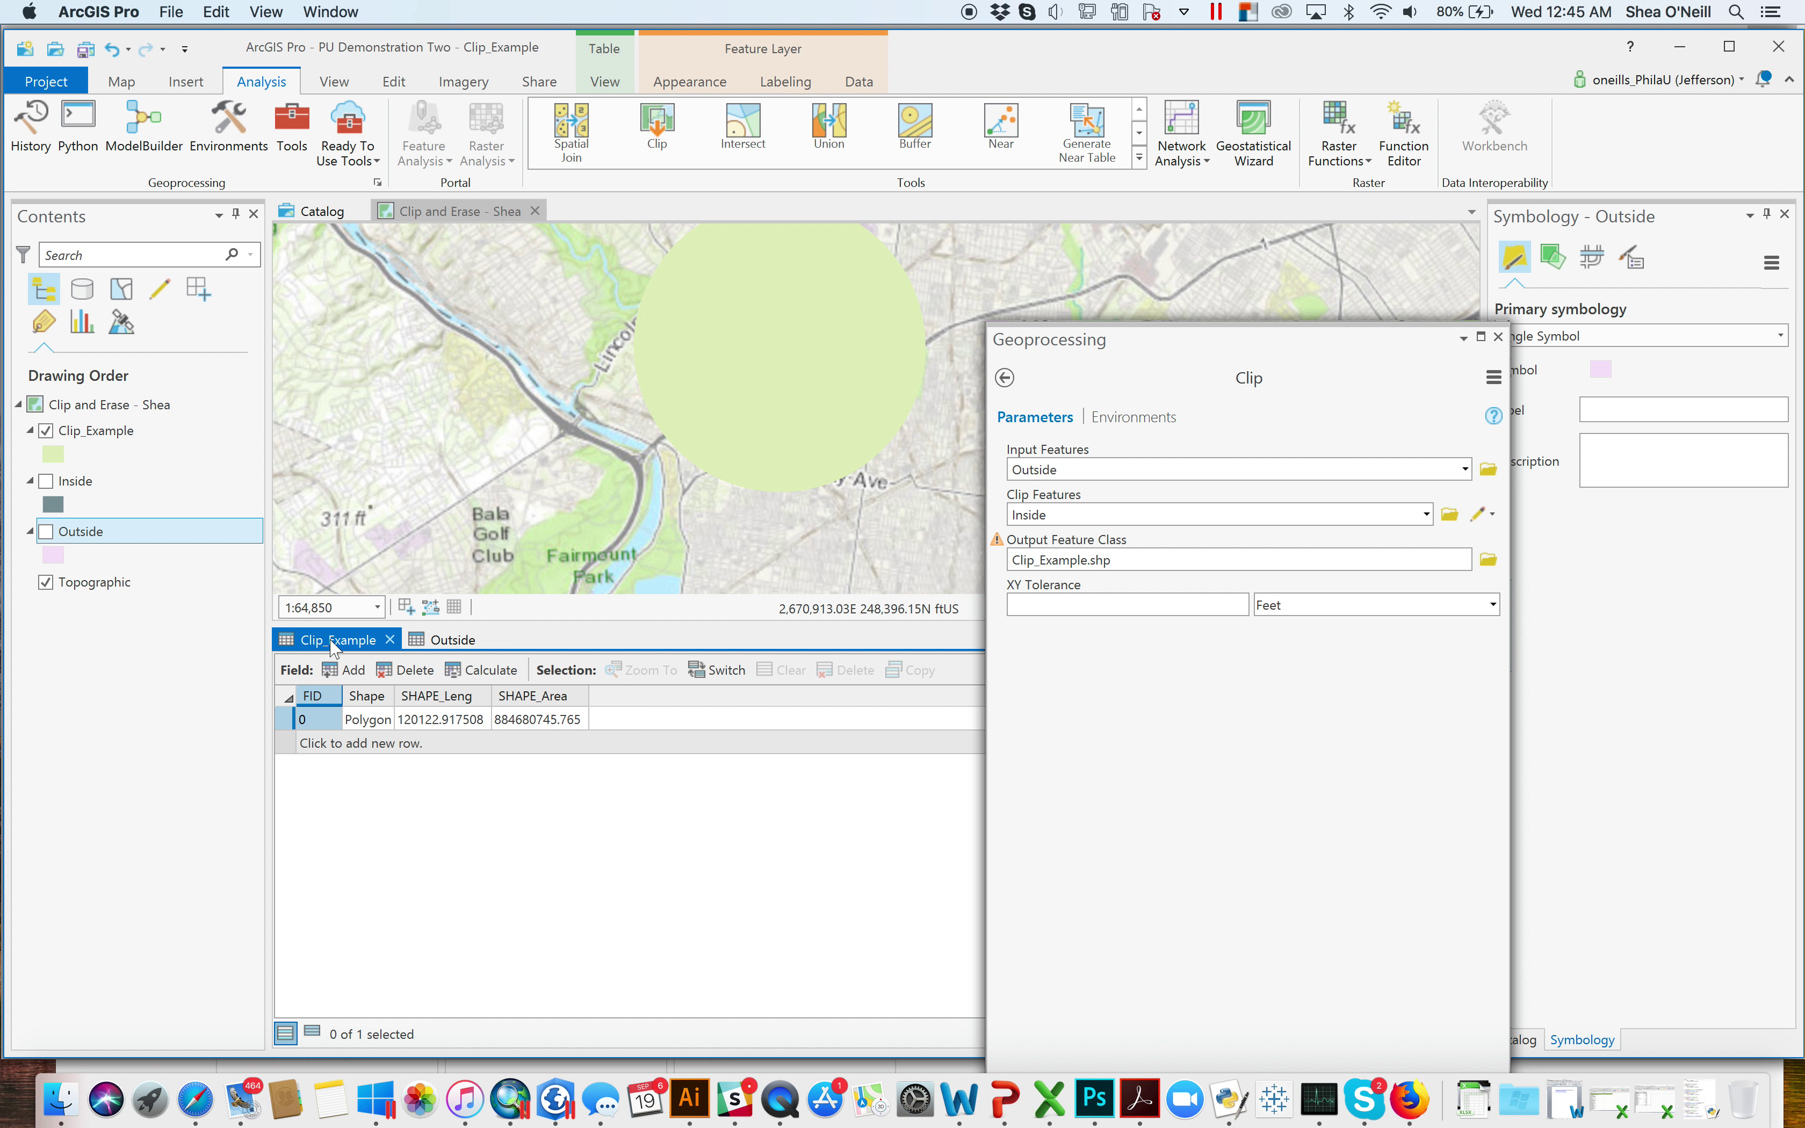
{"action": "left_click", "coordinate": [445, 641]}
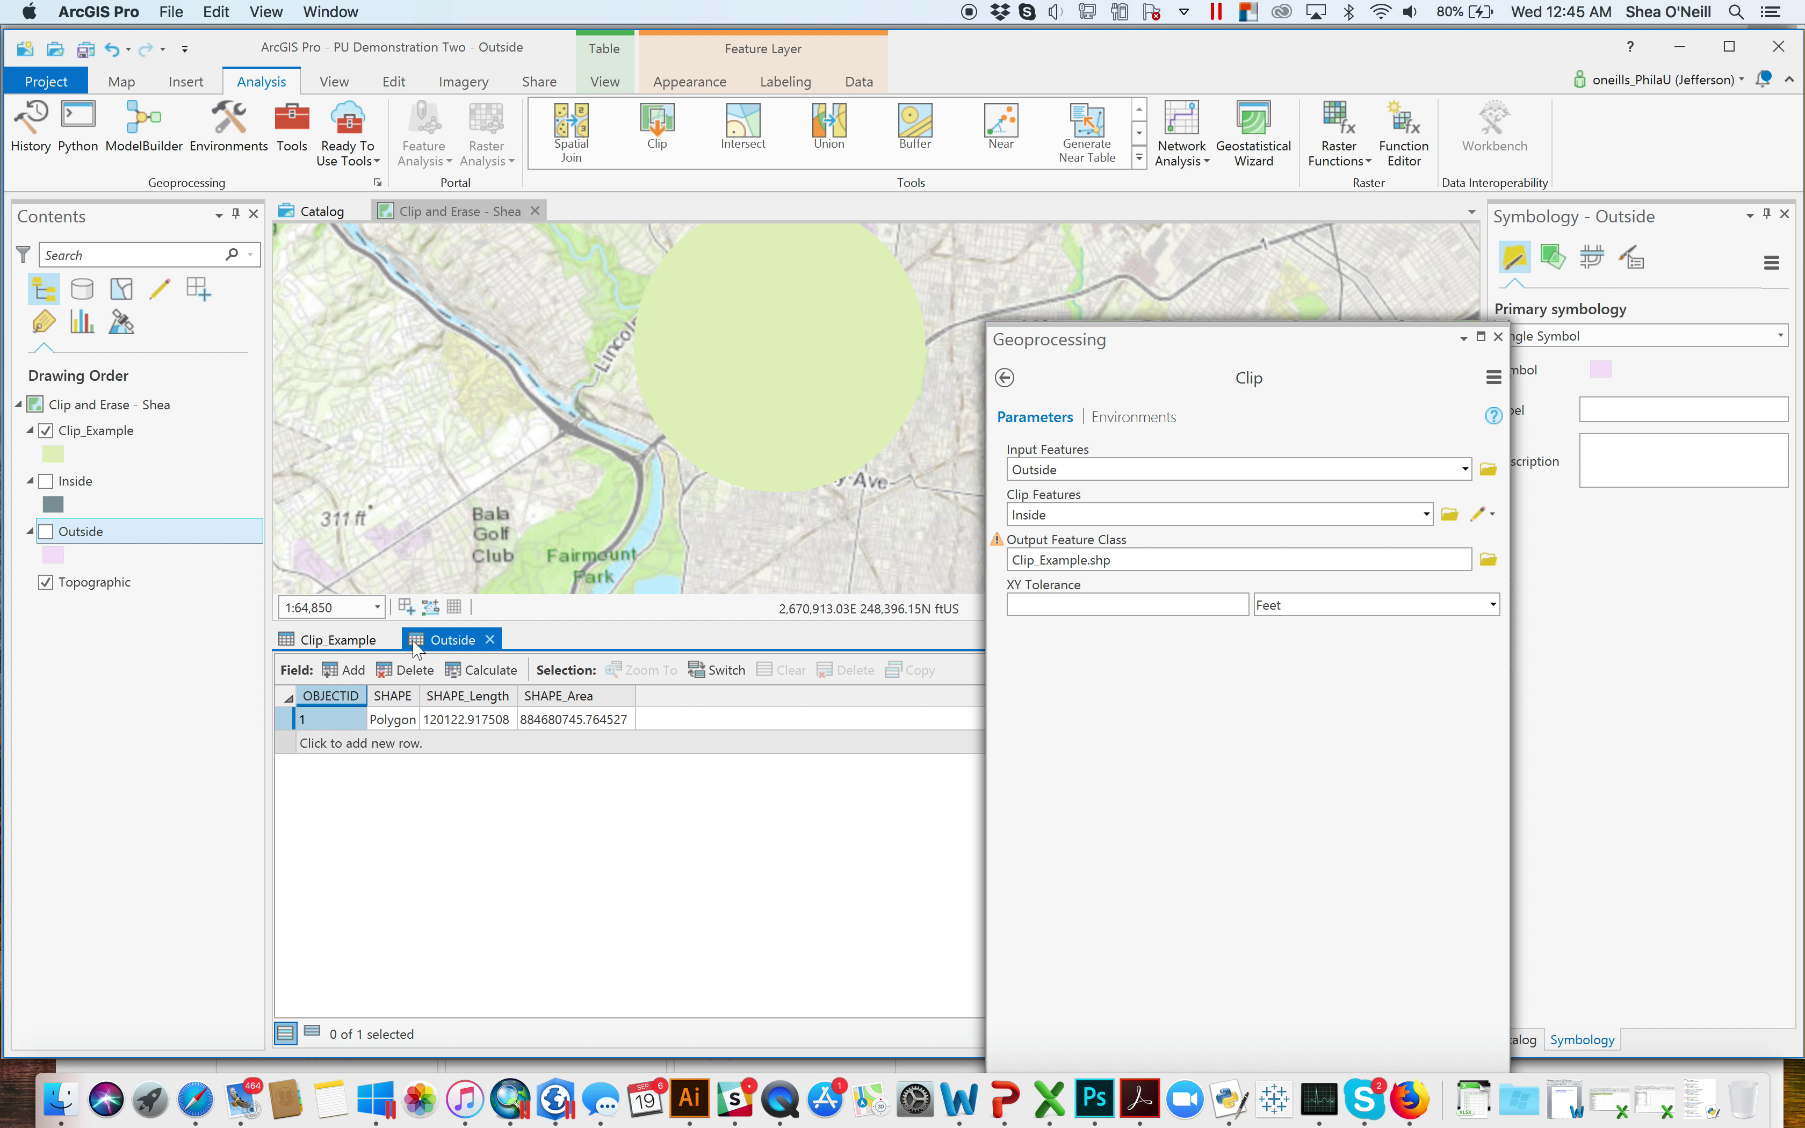
{"action": "left_click", "coordinate": [446, 635]}
{"action": "left_click", "coordinate": [378, 643]}
{"action": "left_click", "coordinate": [420, 641]}
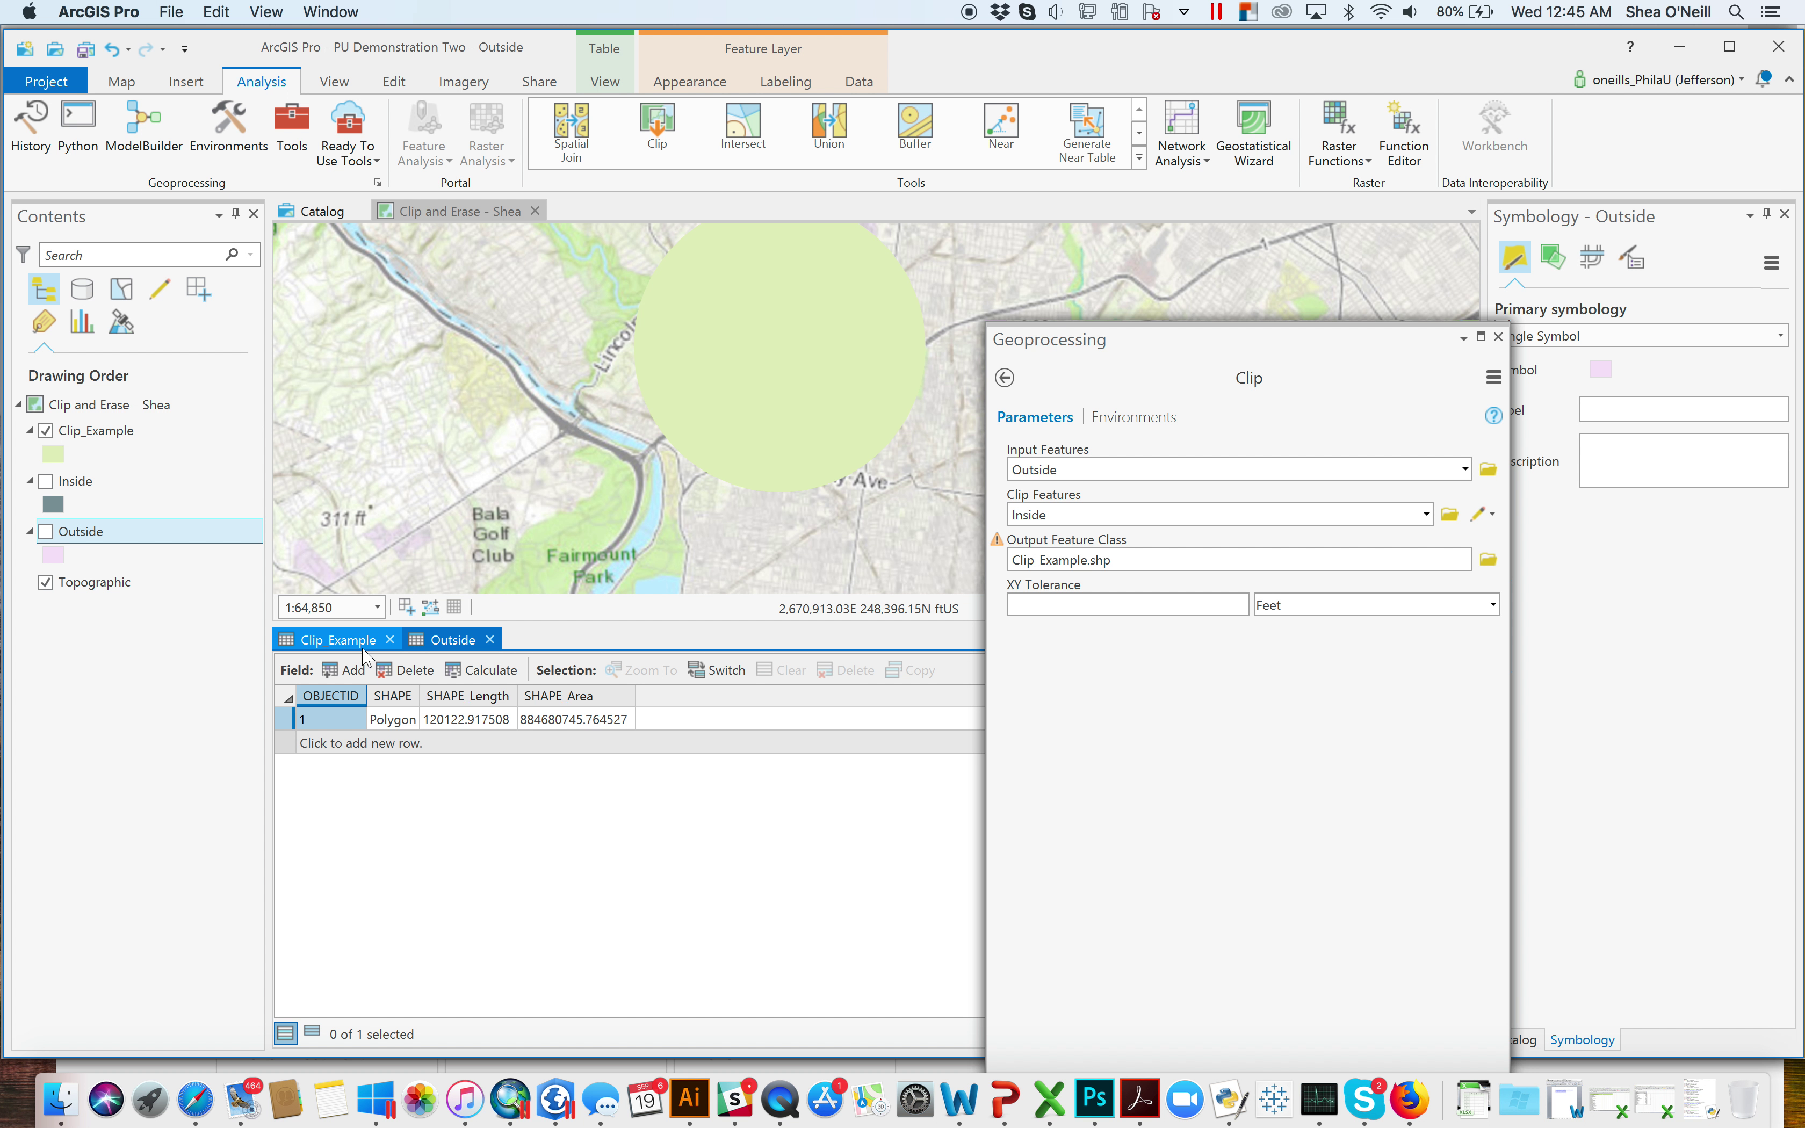
Alternate between the Outside and Clip_Example attribute tables to check whether their shape length and SHAPE_Area values match
{"action": "left_click", "coordinate": [362, 647]}
{"action": "left_click", "coordinate": [446, 646]}
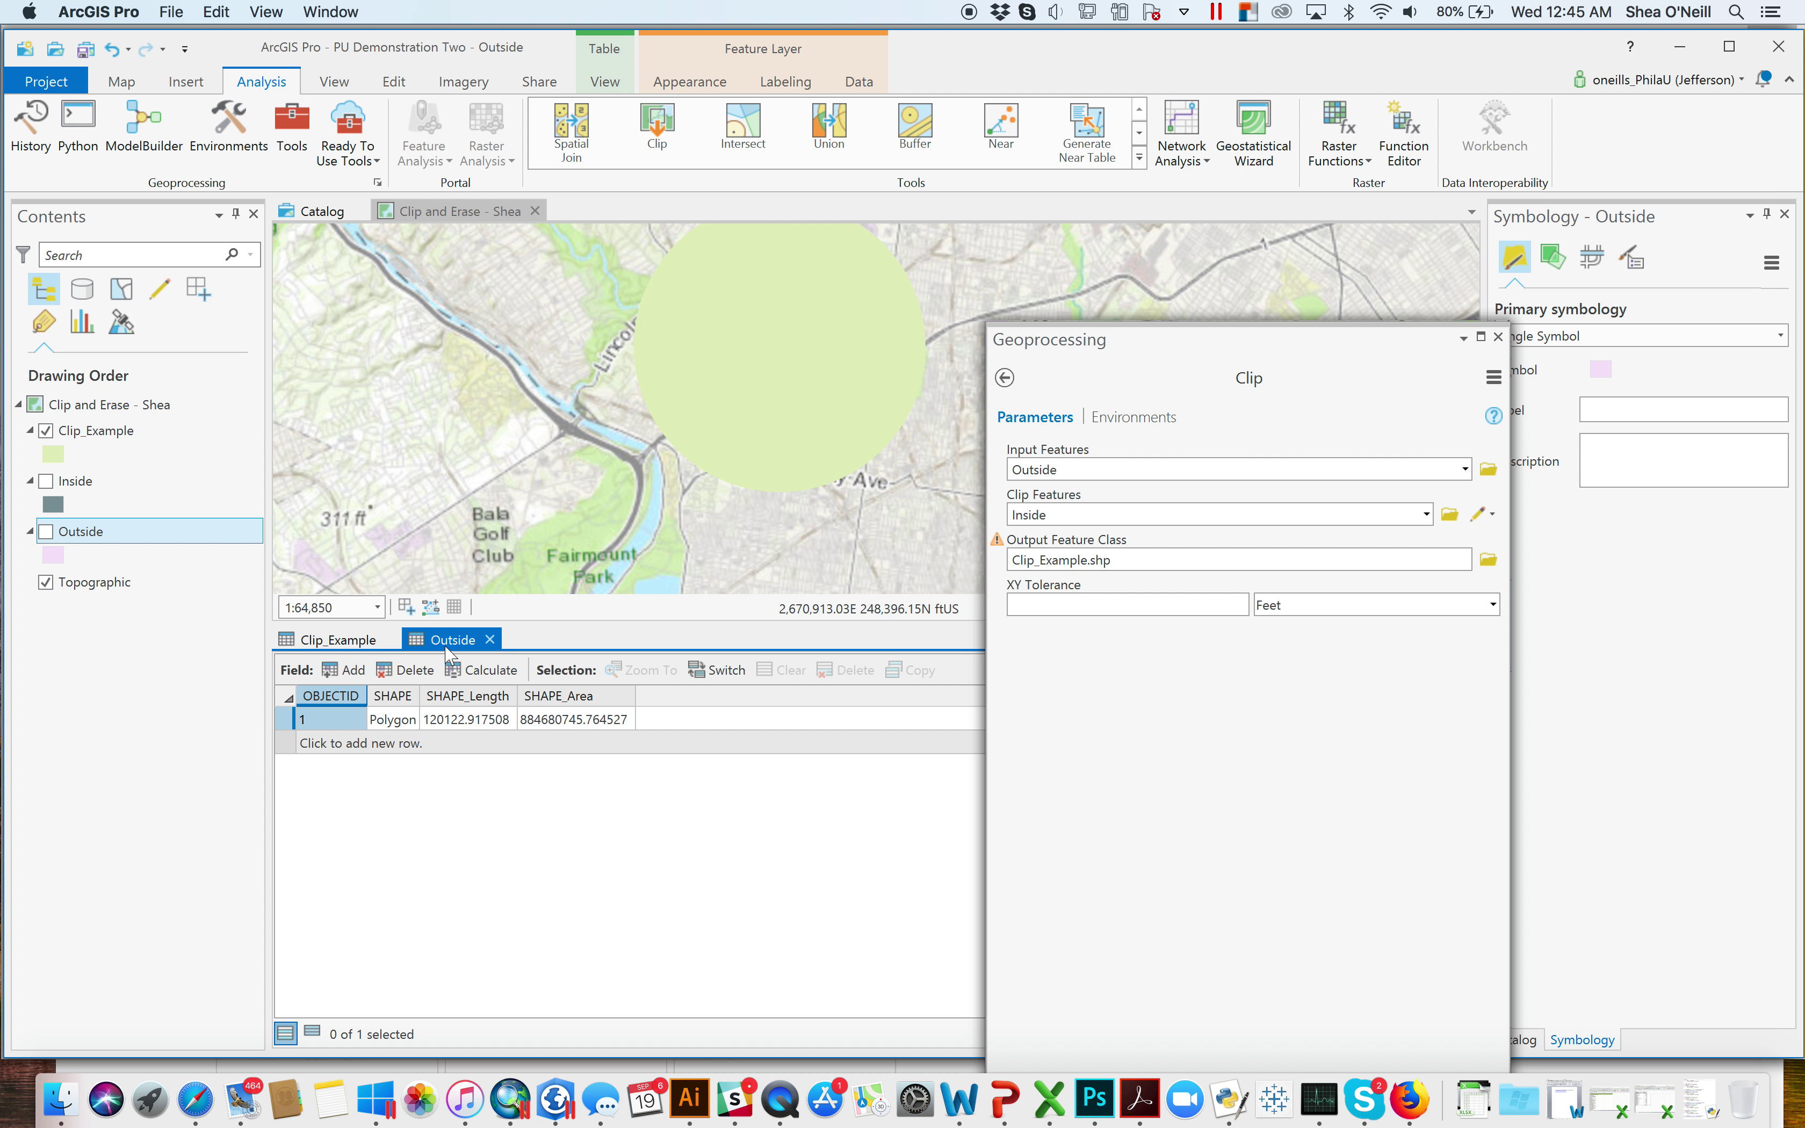
{"action": "left_click", "coordinate": [362, 647]}
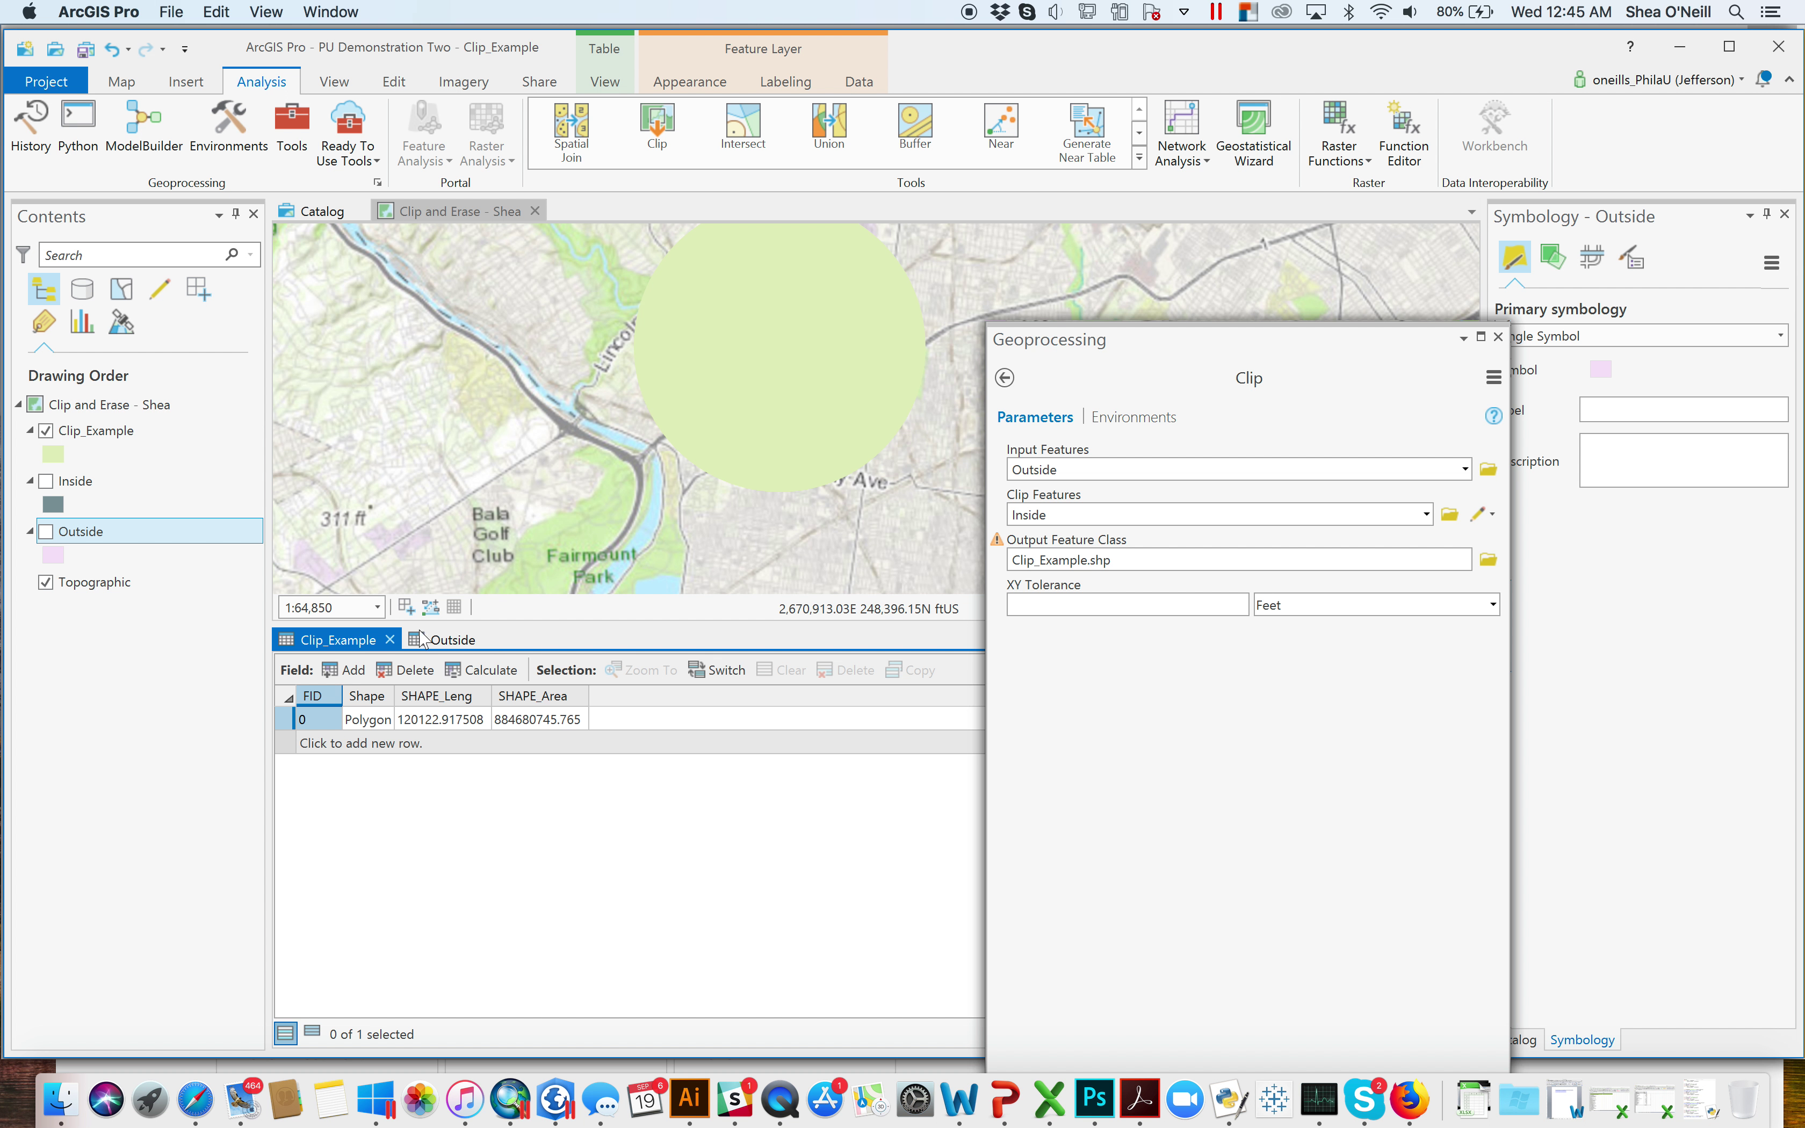
{"action": "left_click", "coordinate": [457, 643]}
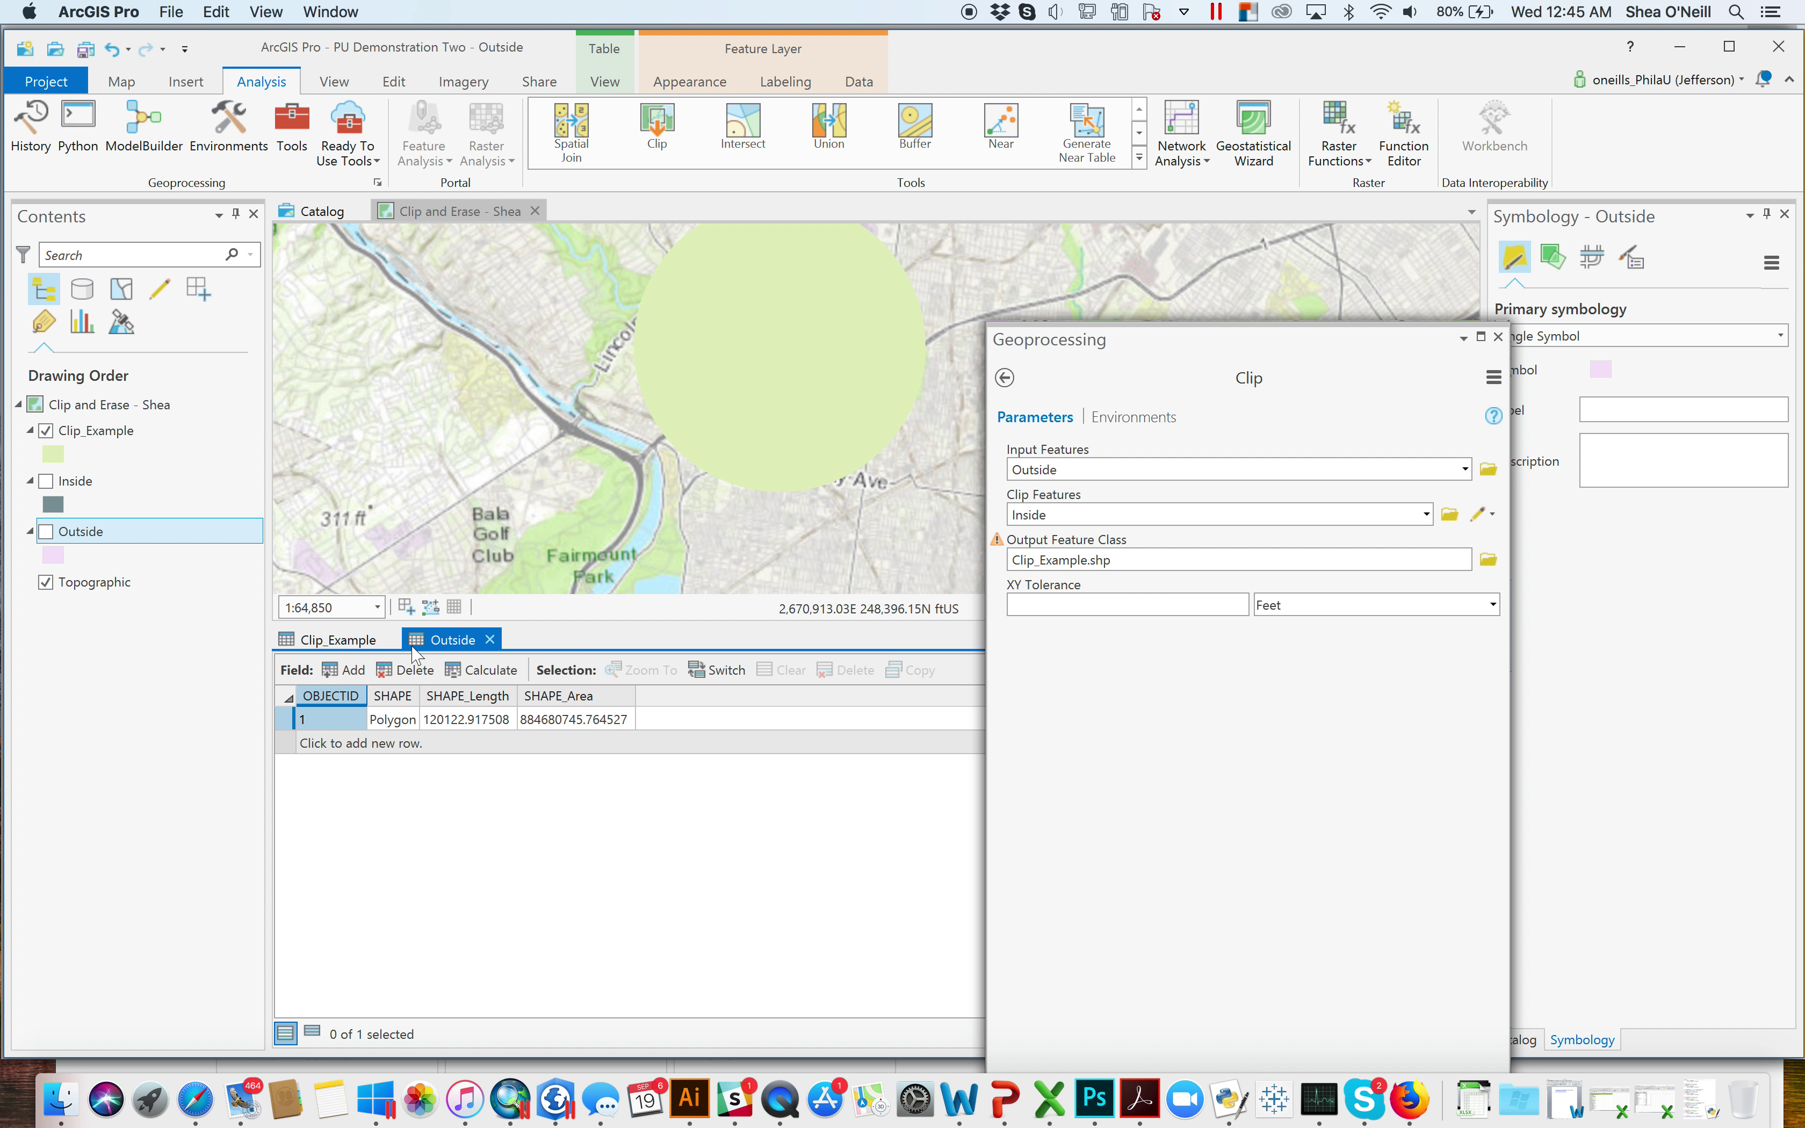
{"action": "left_click", "coordinate": [344, 646]}
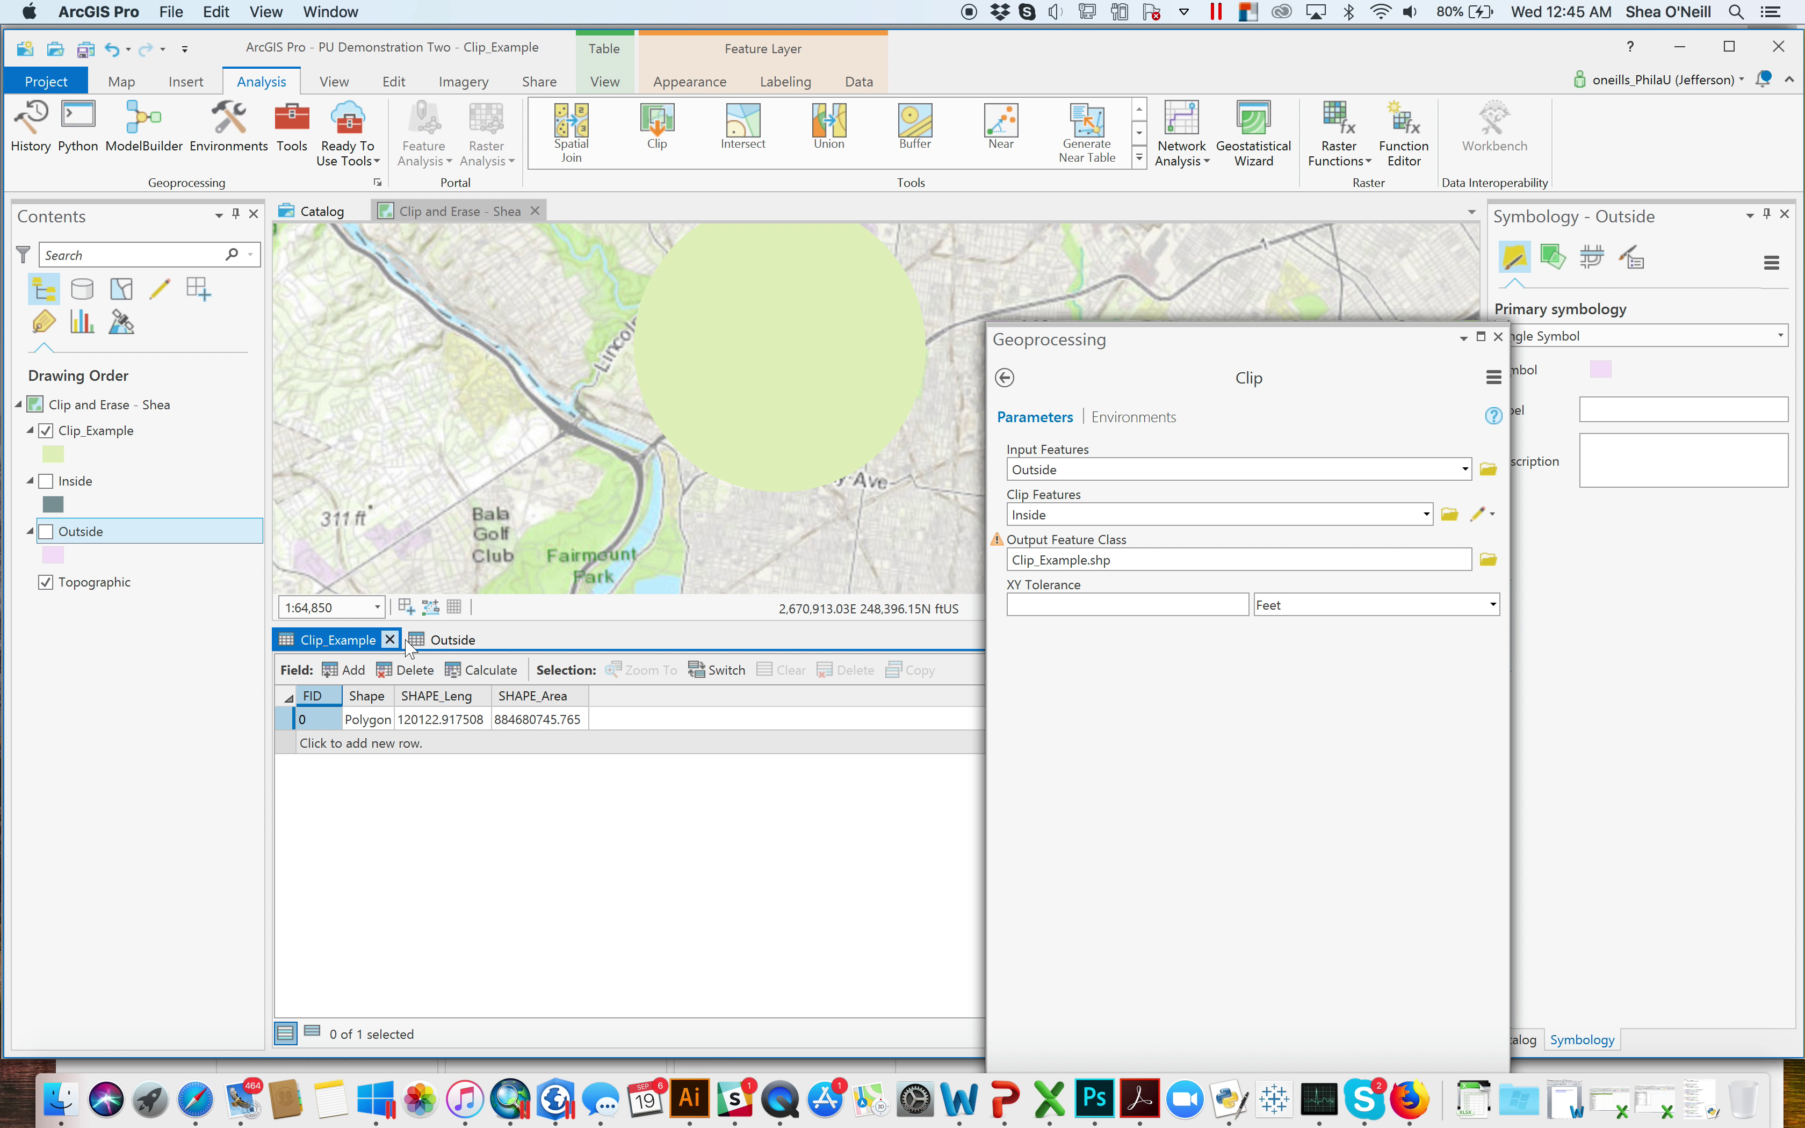
{"action": "left_click", "coordinate": [455, 648]}
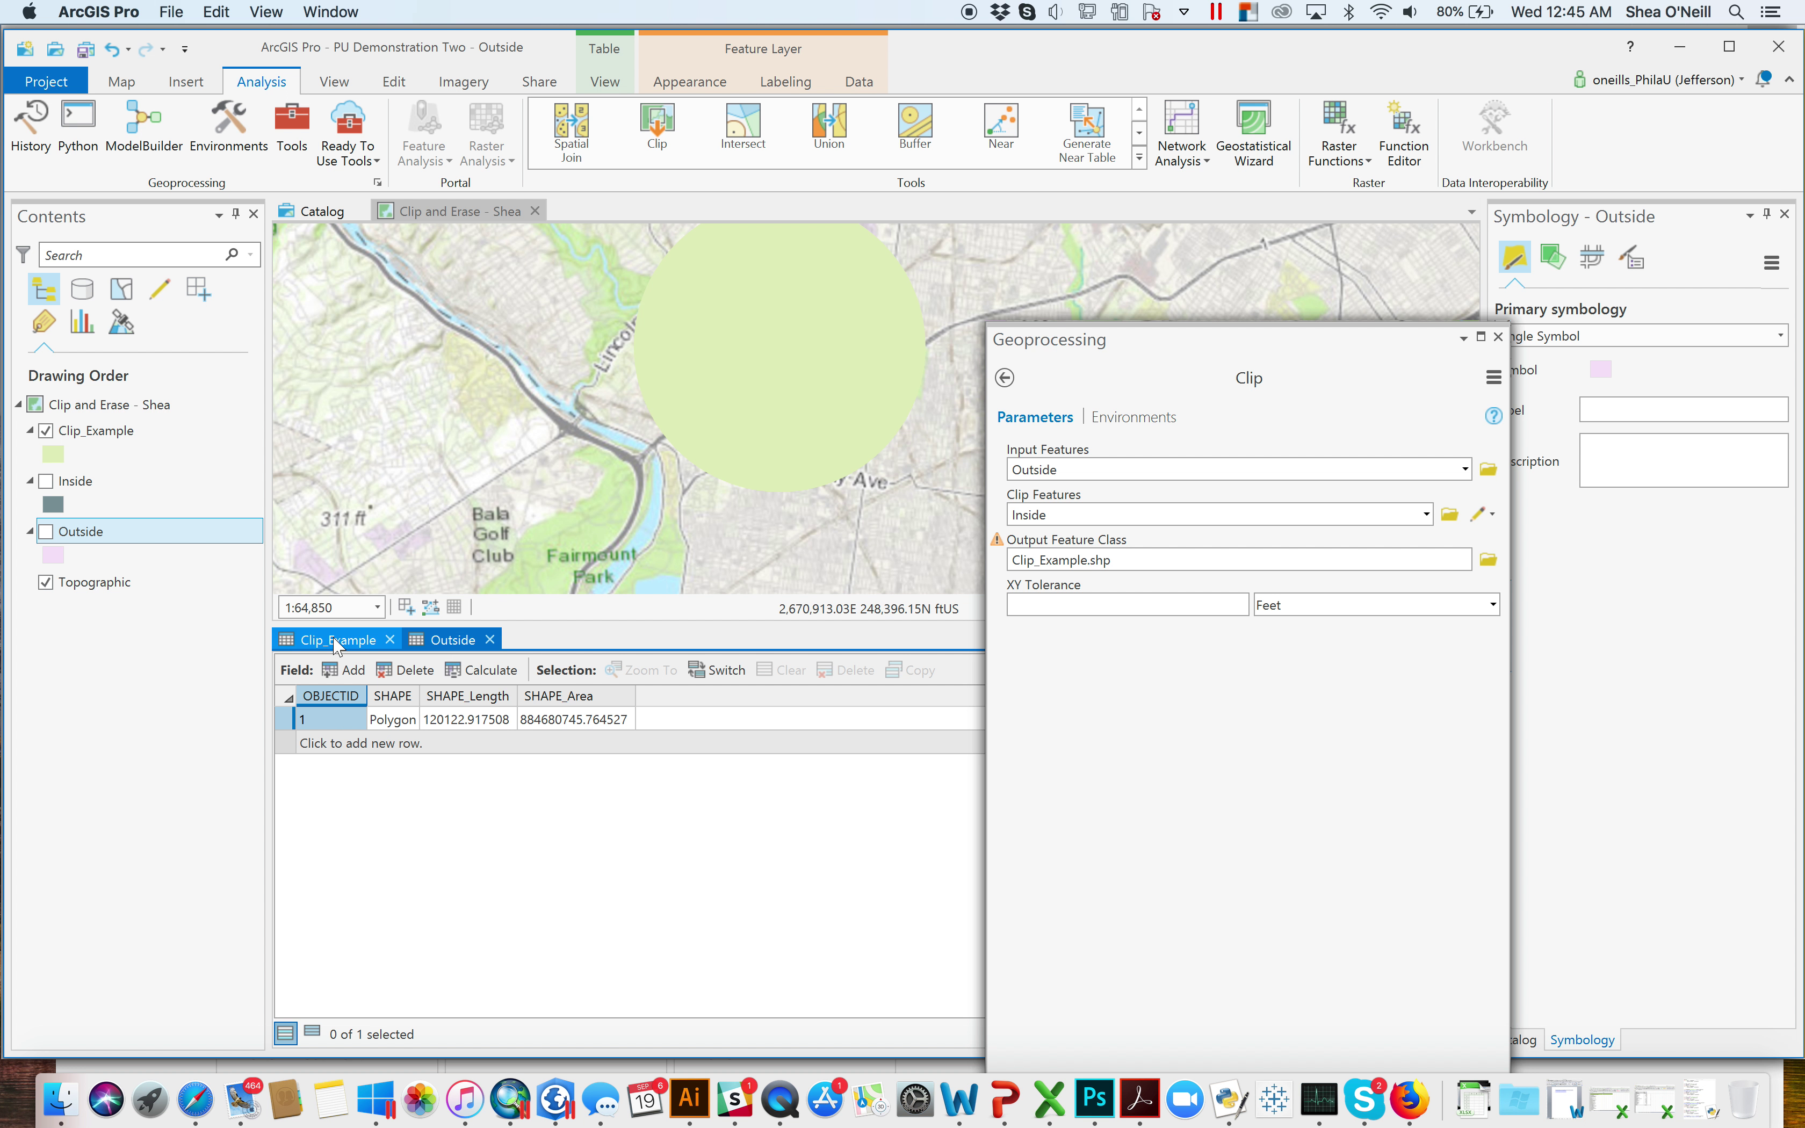
{"action": "left_click", "coordinate": [337, 644]}
{"action": "left_click", "coordinate": [452, 641]}
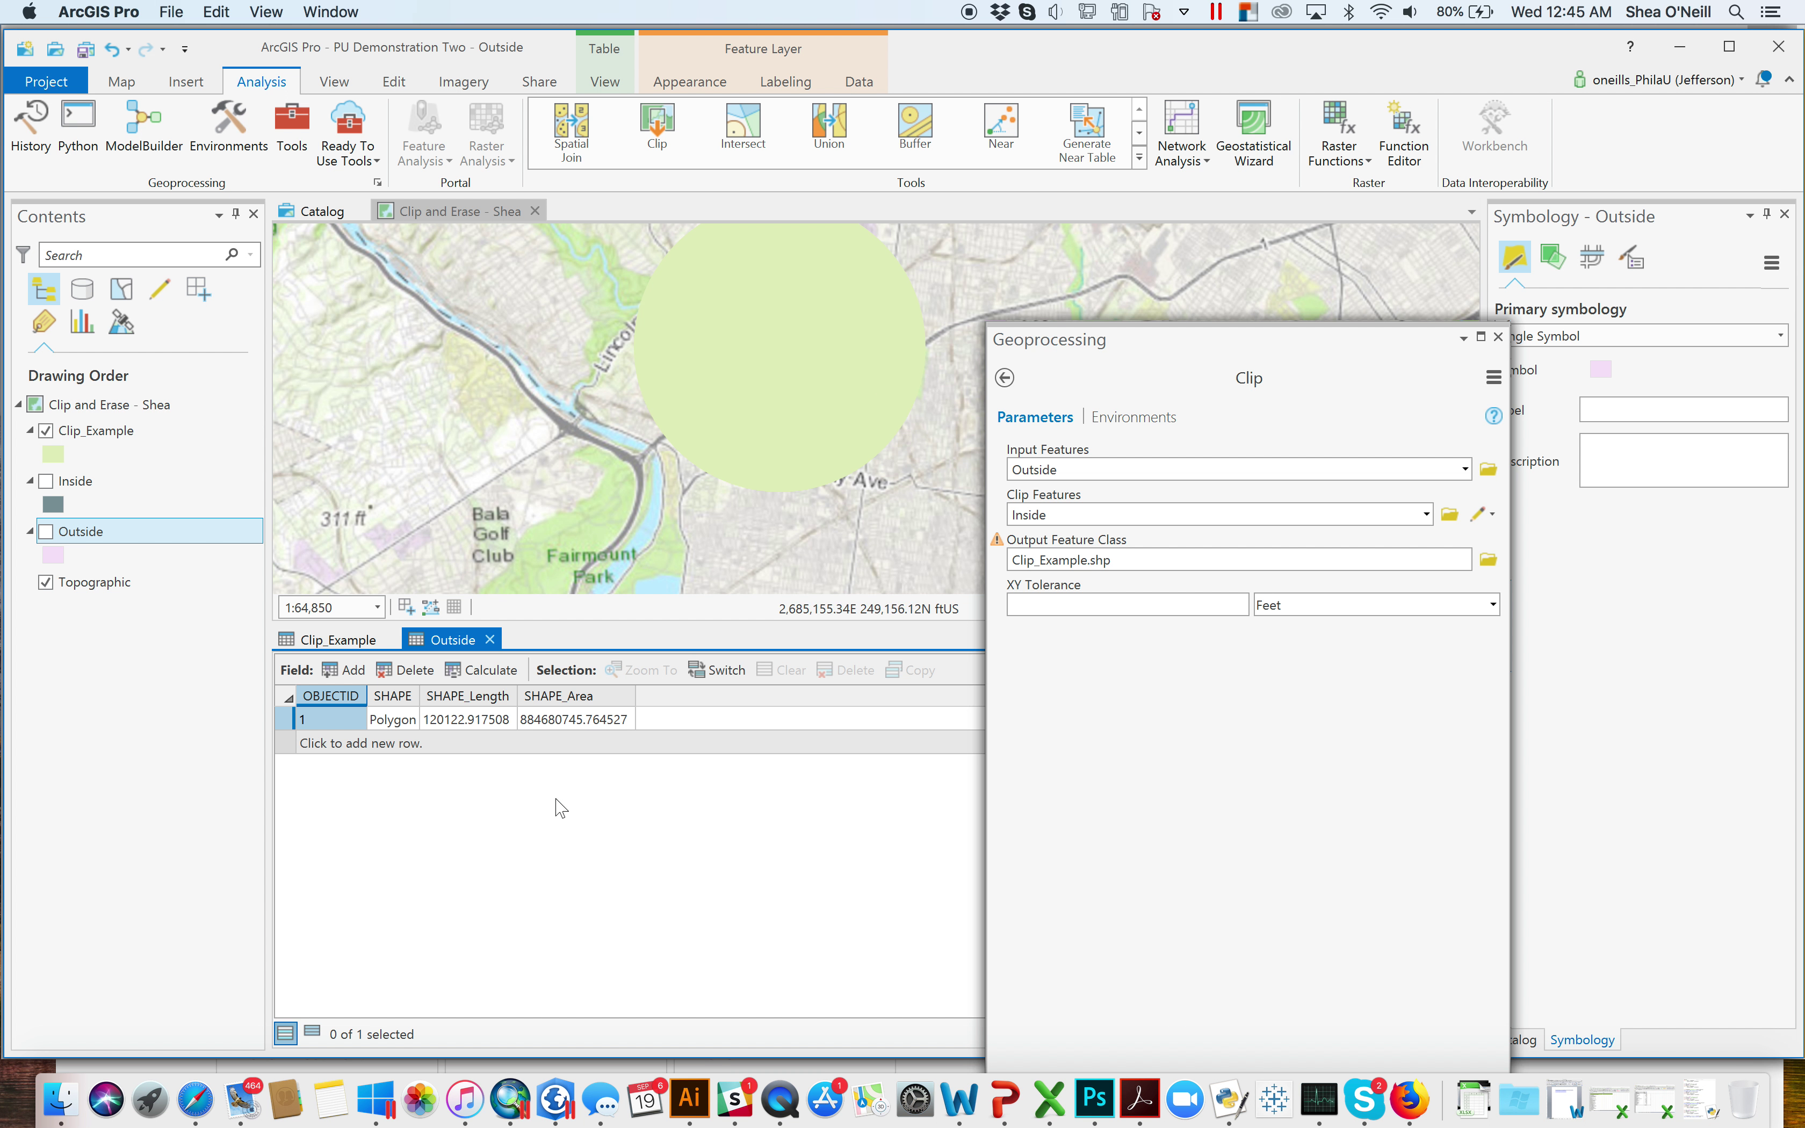
{"action": "right_click", "coordinate": [567, 698]}
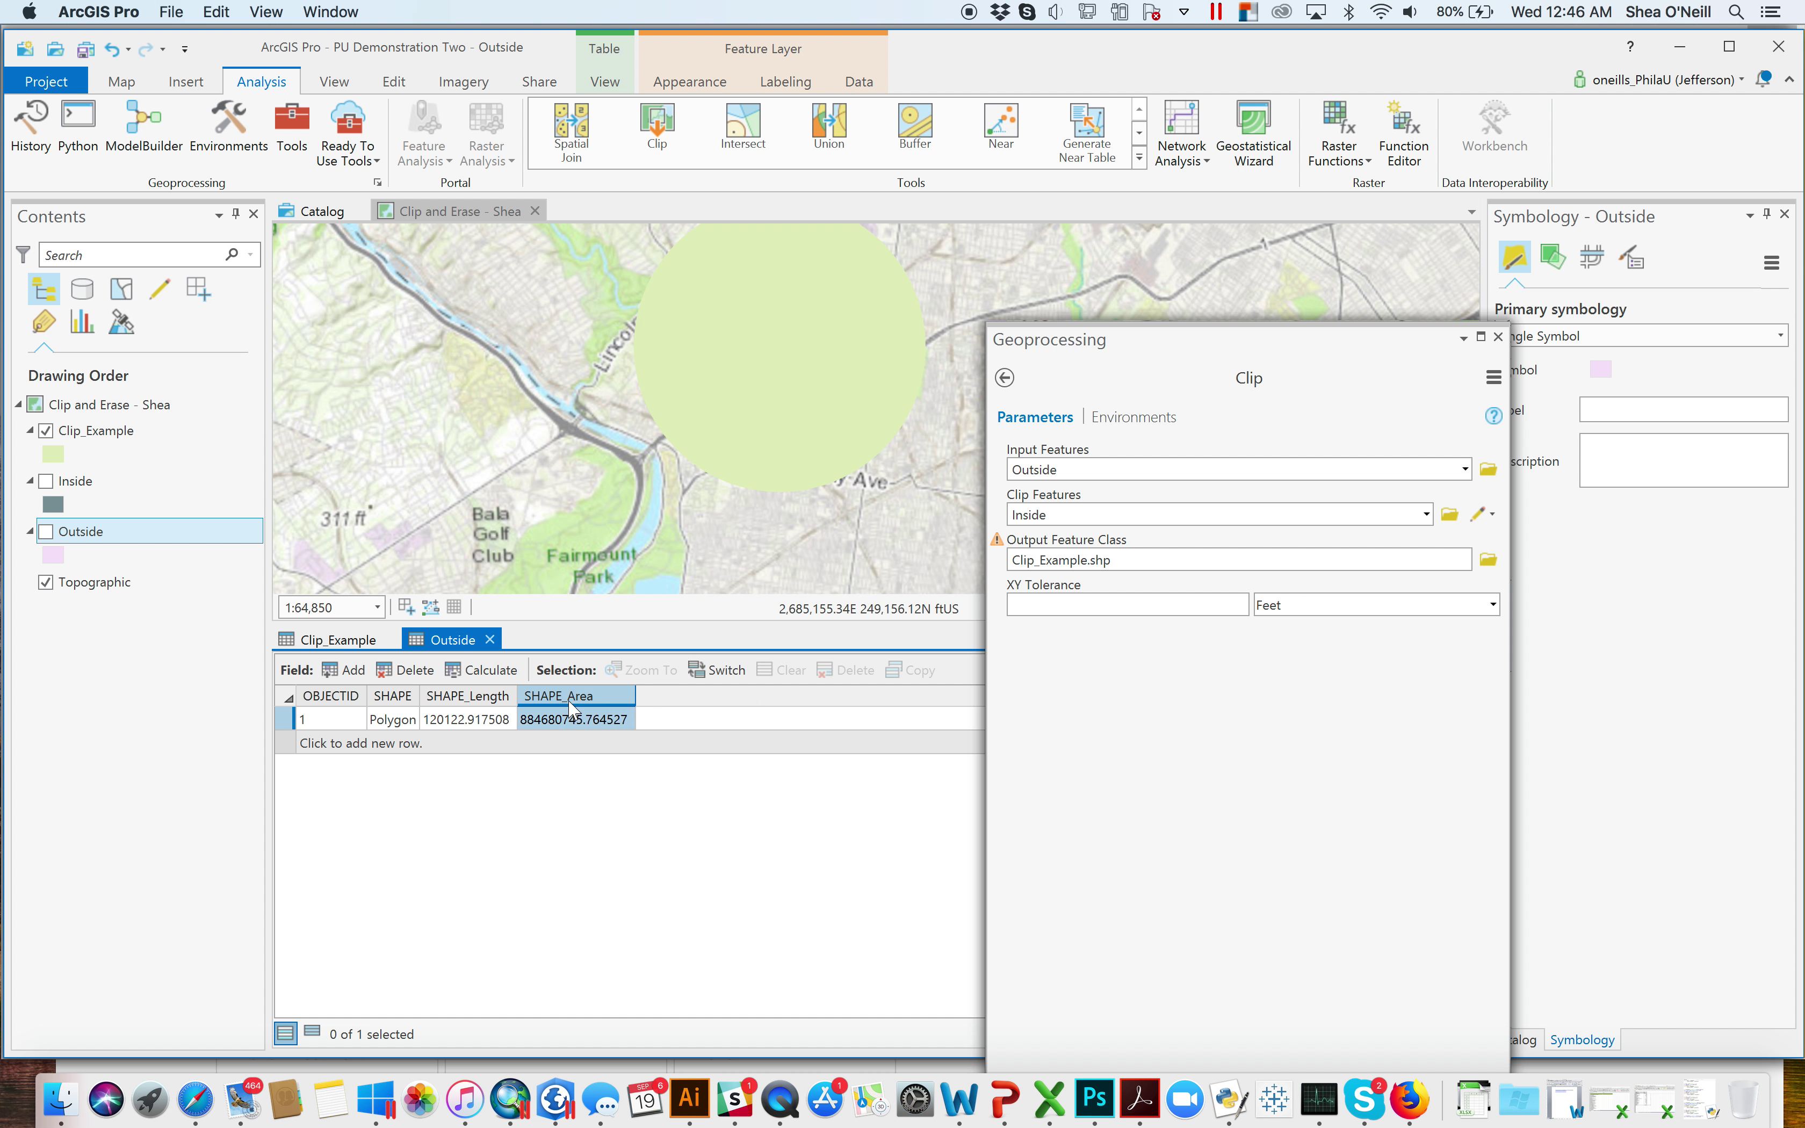
{"action": "left_click", "coordinate": [482, 866]}
{"action": "left_click", "coordinate": [354, 643]}
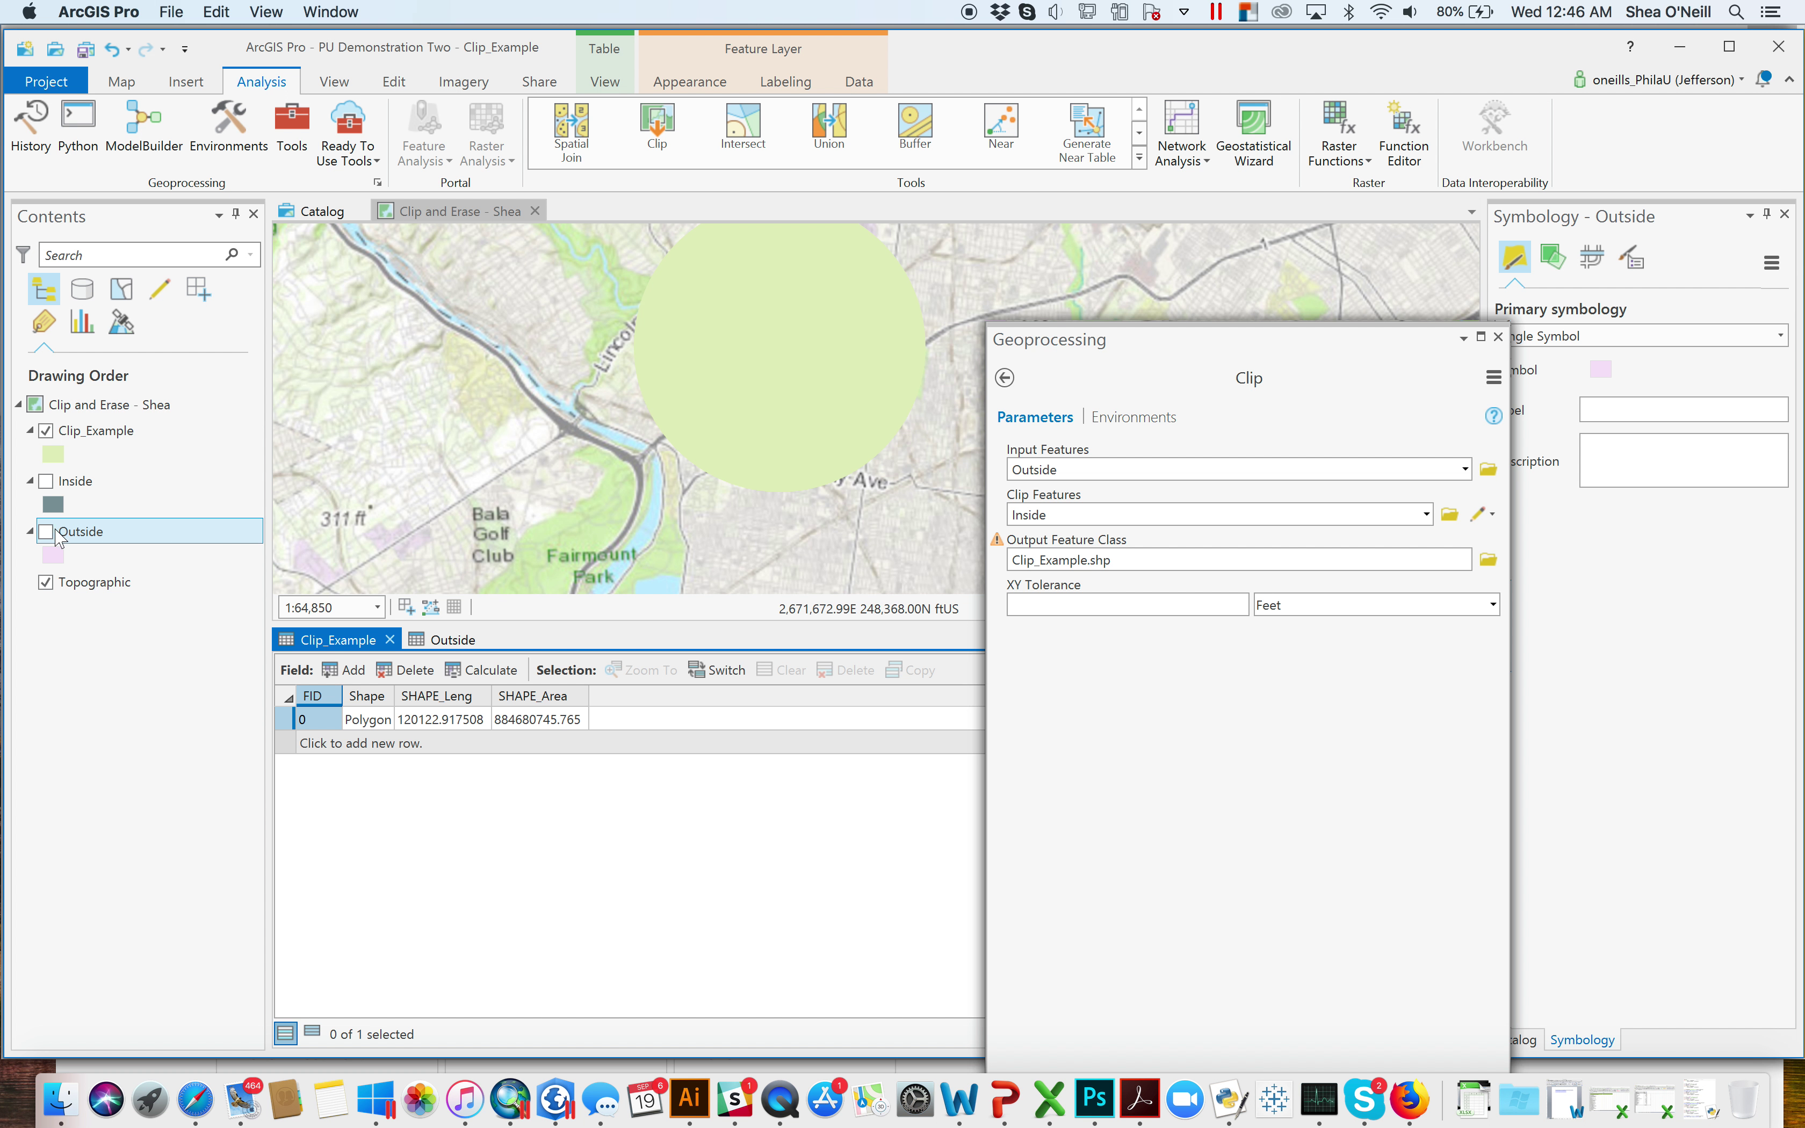
Show the Outside layer beneath the clipped circle to compare their extents, and hide it again
{"action": "left_click", "coordinate": [47, 531]}
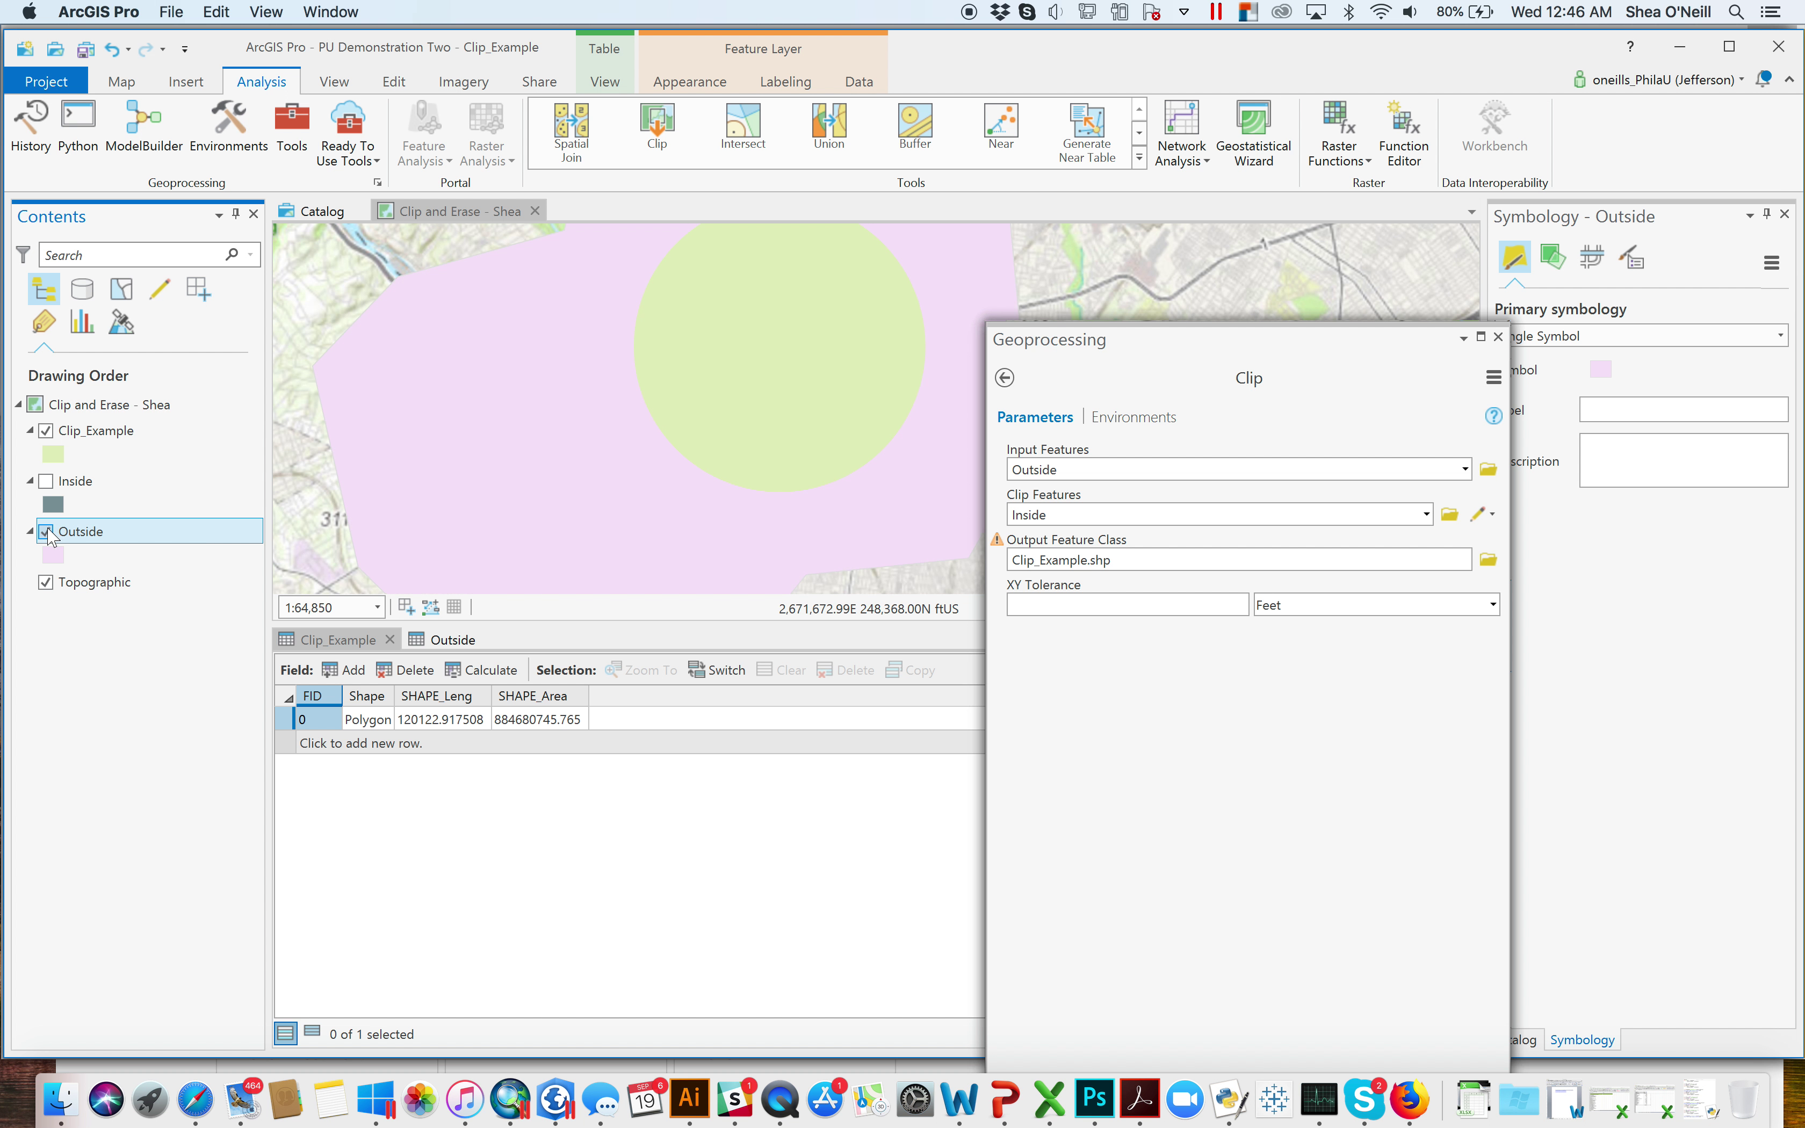
{"action": "left_click", "coordinate": [47, 532]}
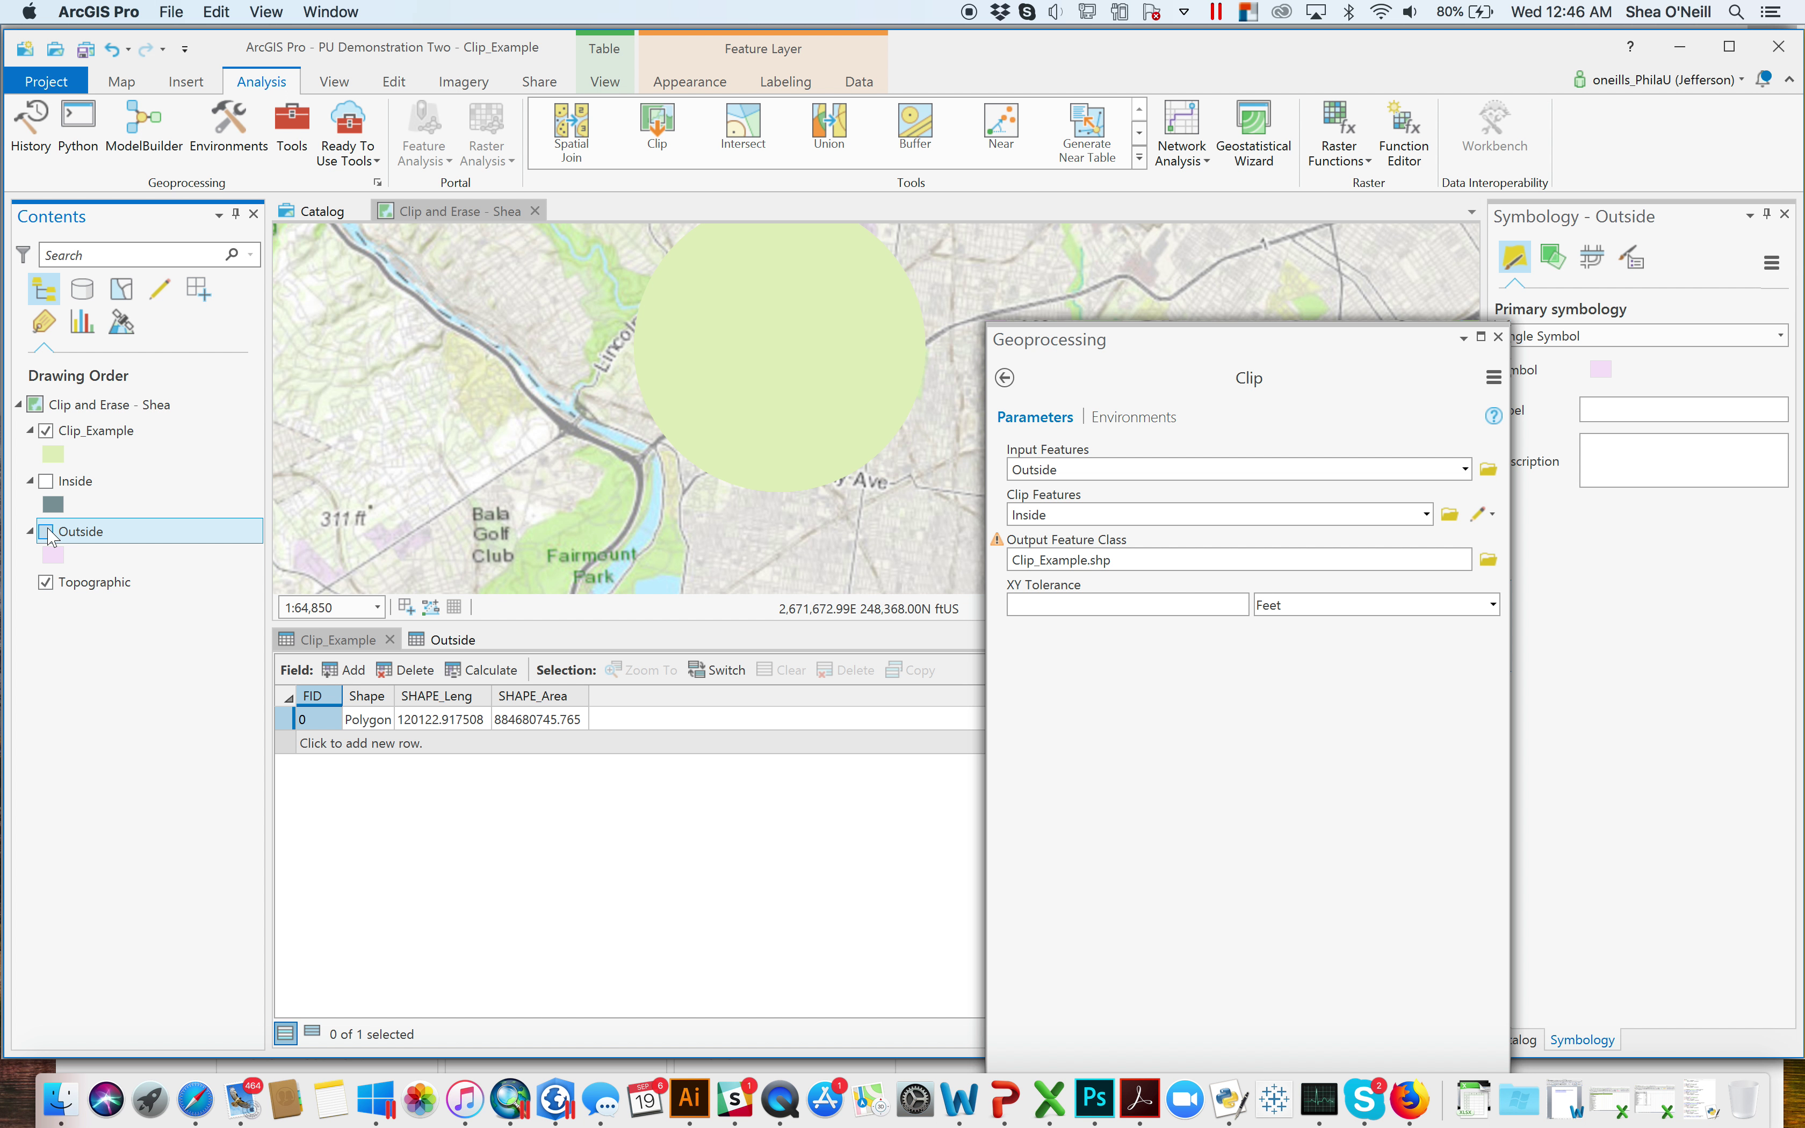
{"action": "left_click", "coordinate": [543, 724]}
Close the Outside and Clip_Example tables and open the Erase tool from the Overlay toolset of Analysis Tools
{"action": "left_click", "coordinate": [1005, 378]}
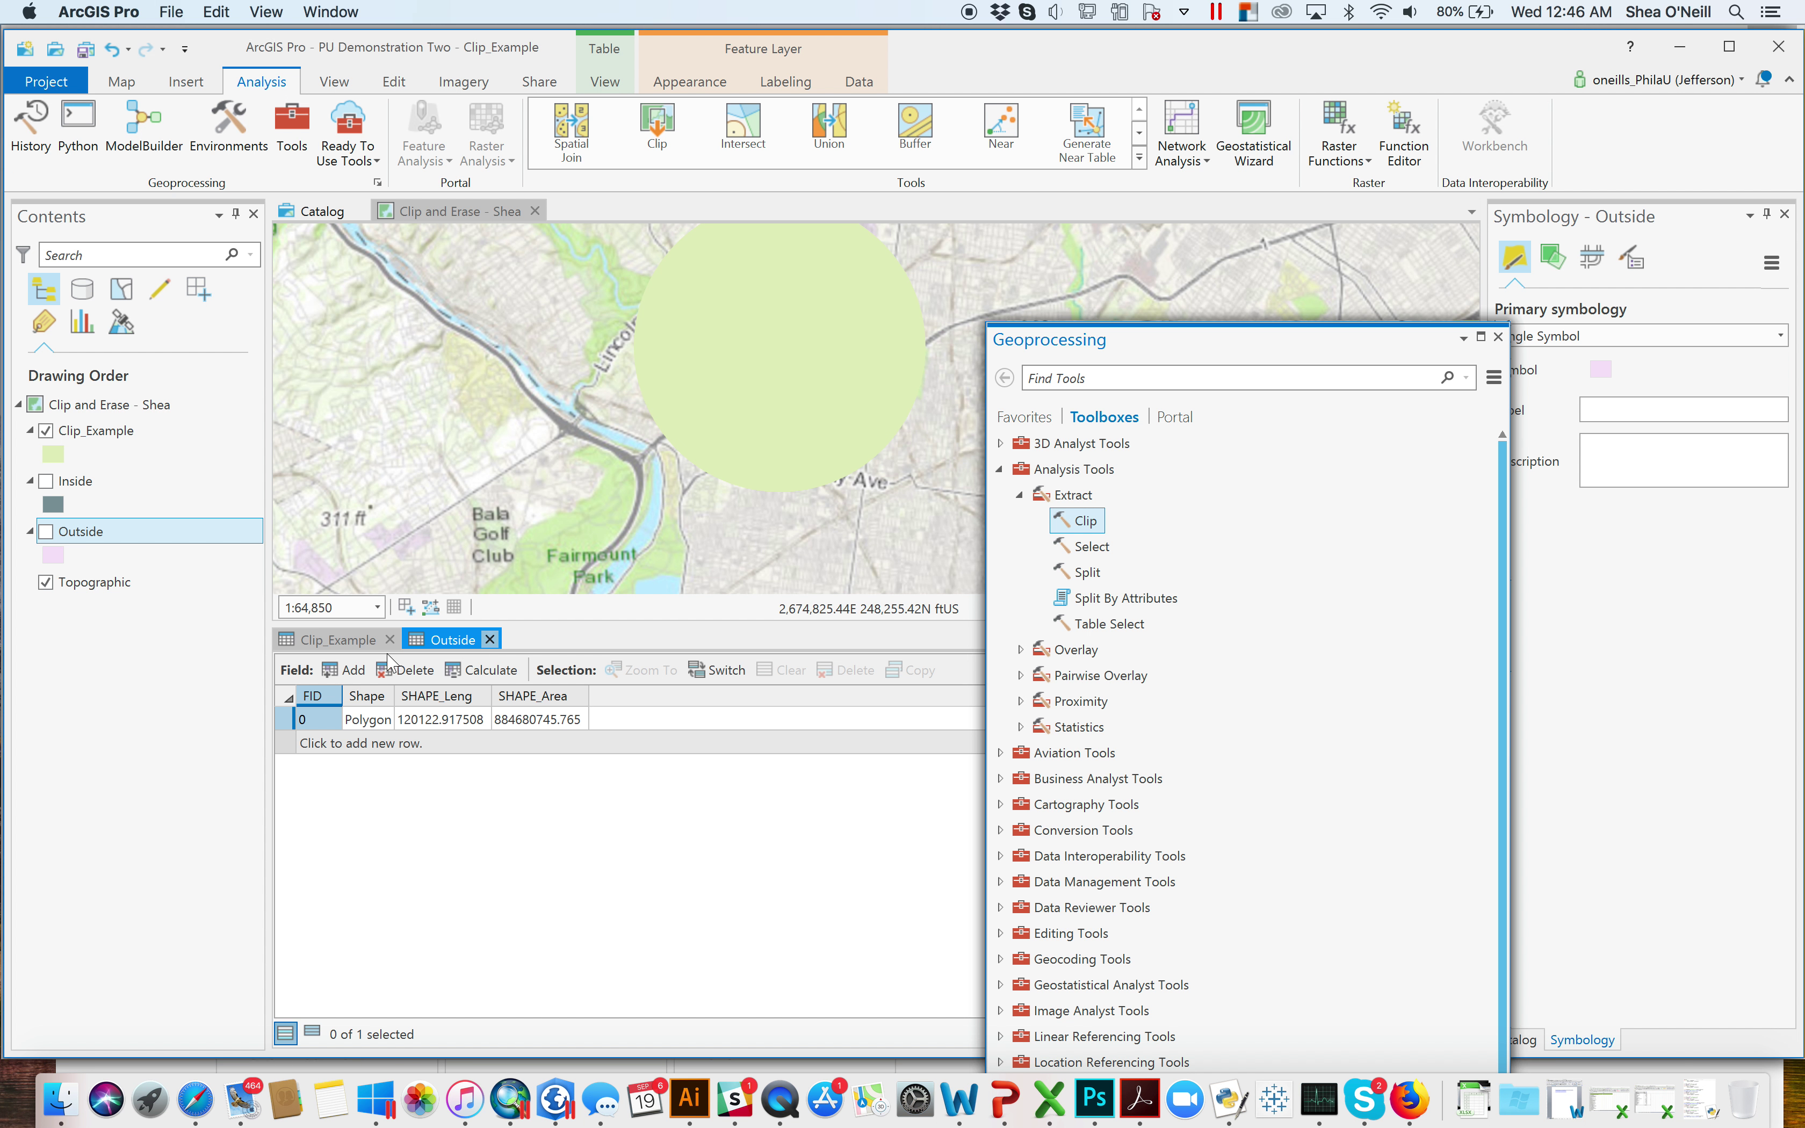
{"action": "left_click", "coordinate": [491, 639]}
{"action": "left_click", "coordinate": [390, 639]}
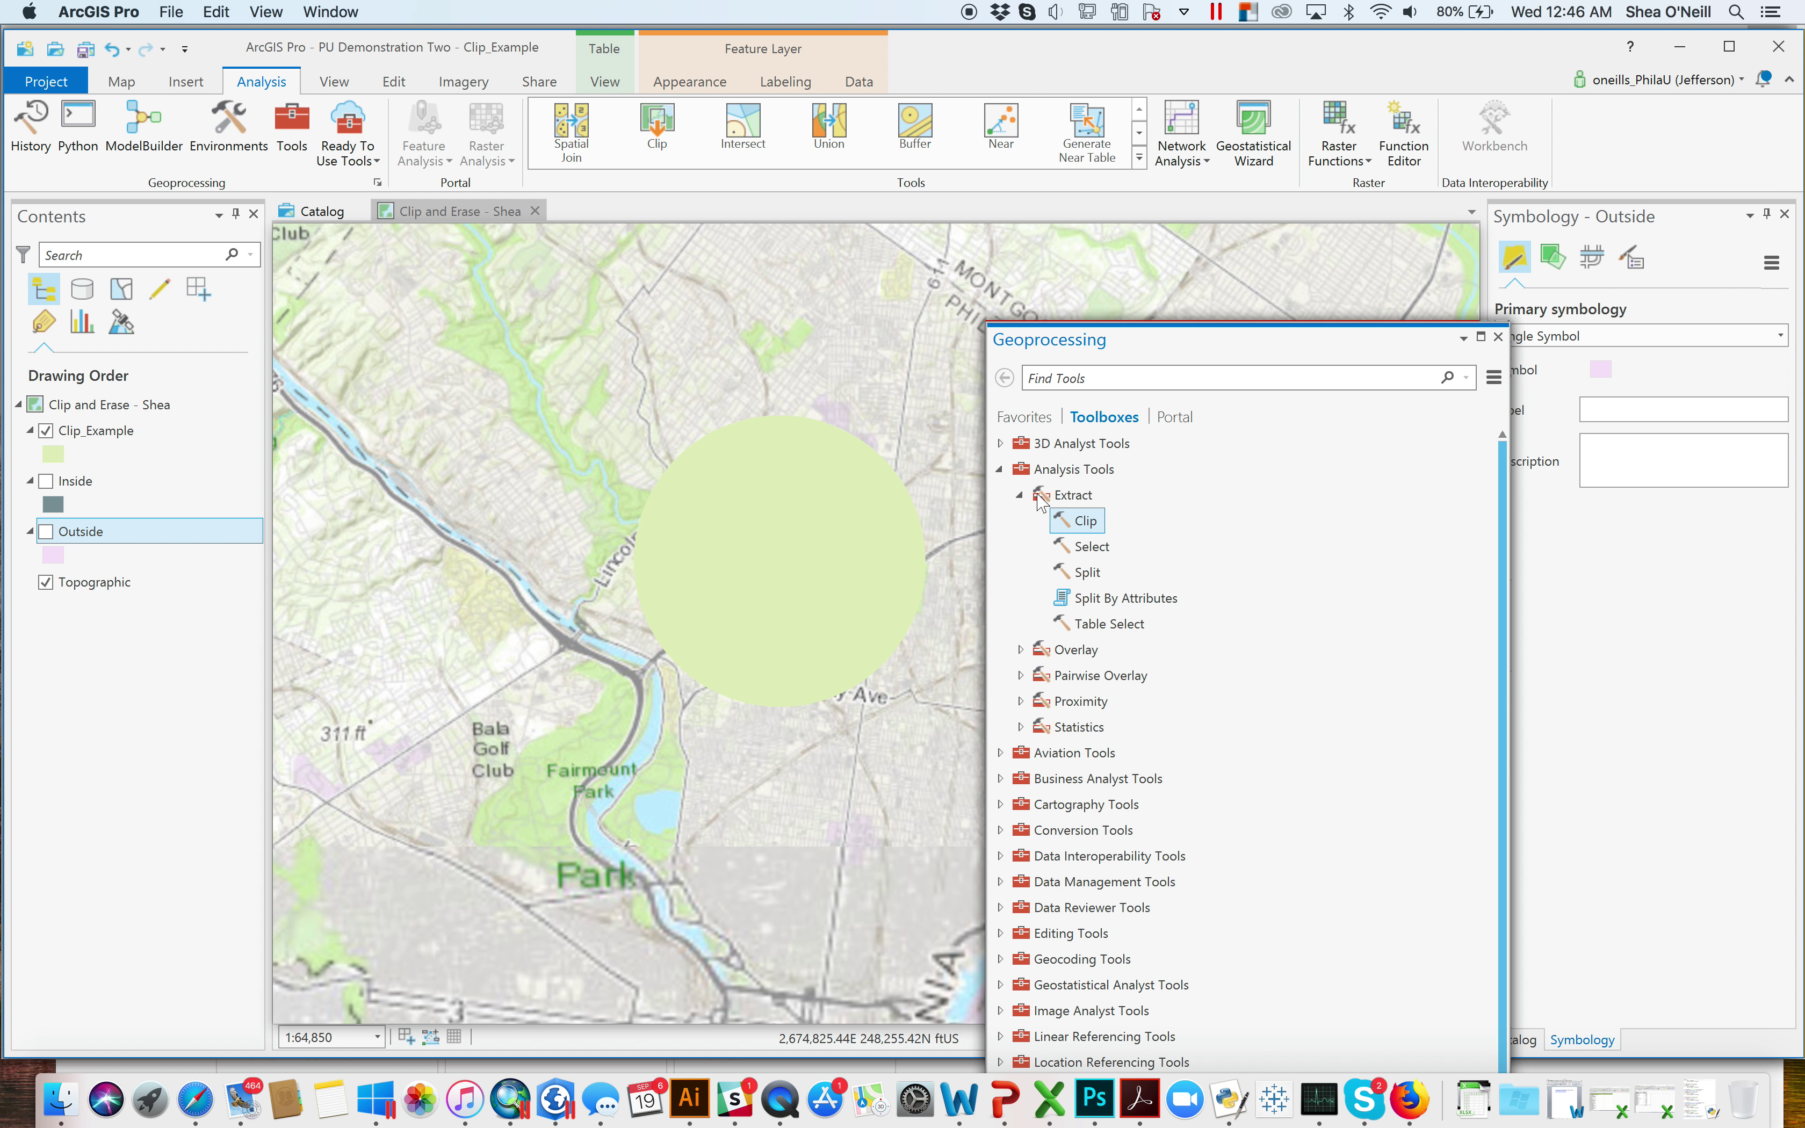
{"action": "left_click", "coordinate": [1020, 494]}
{"action": "left_click", "coordinate": [1021, 520]}
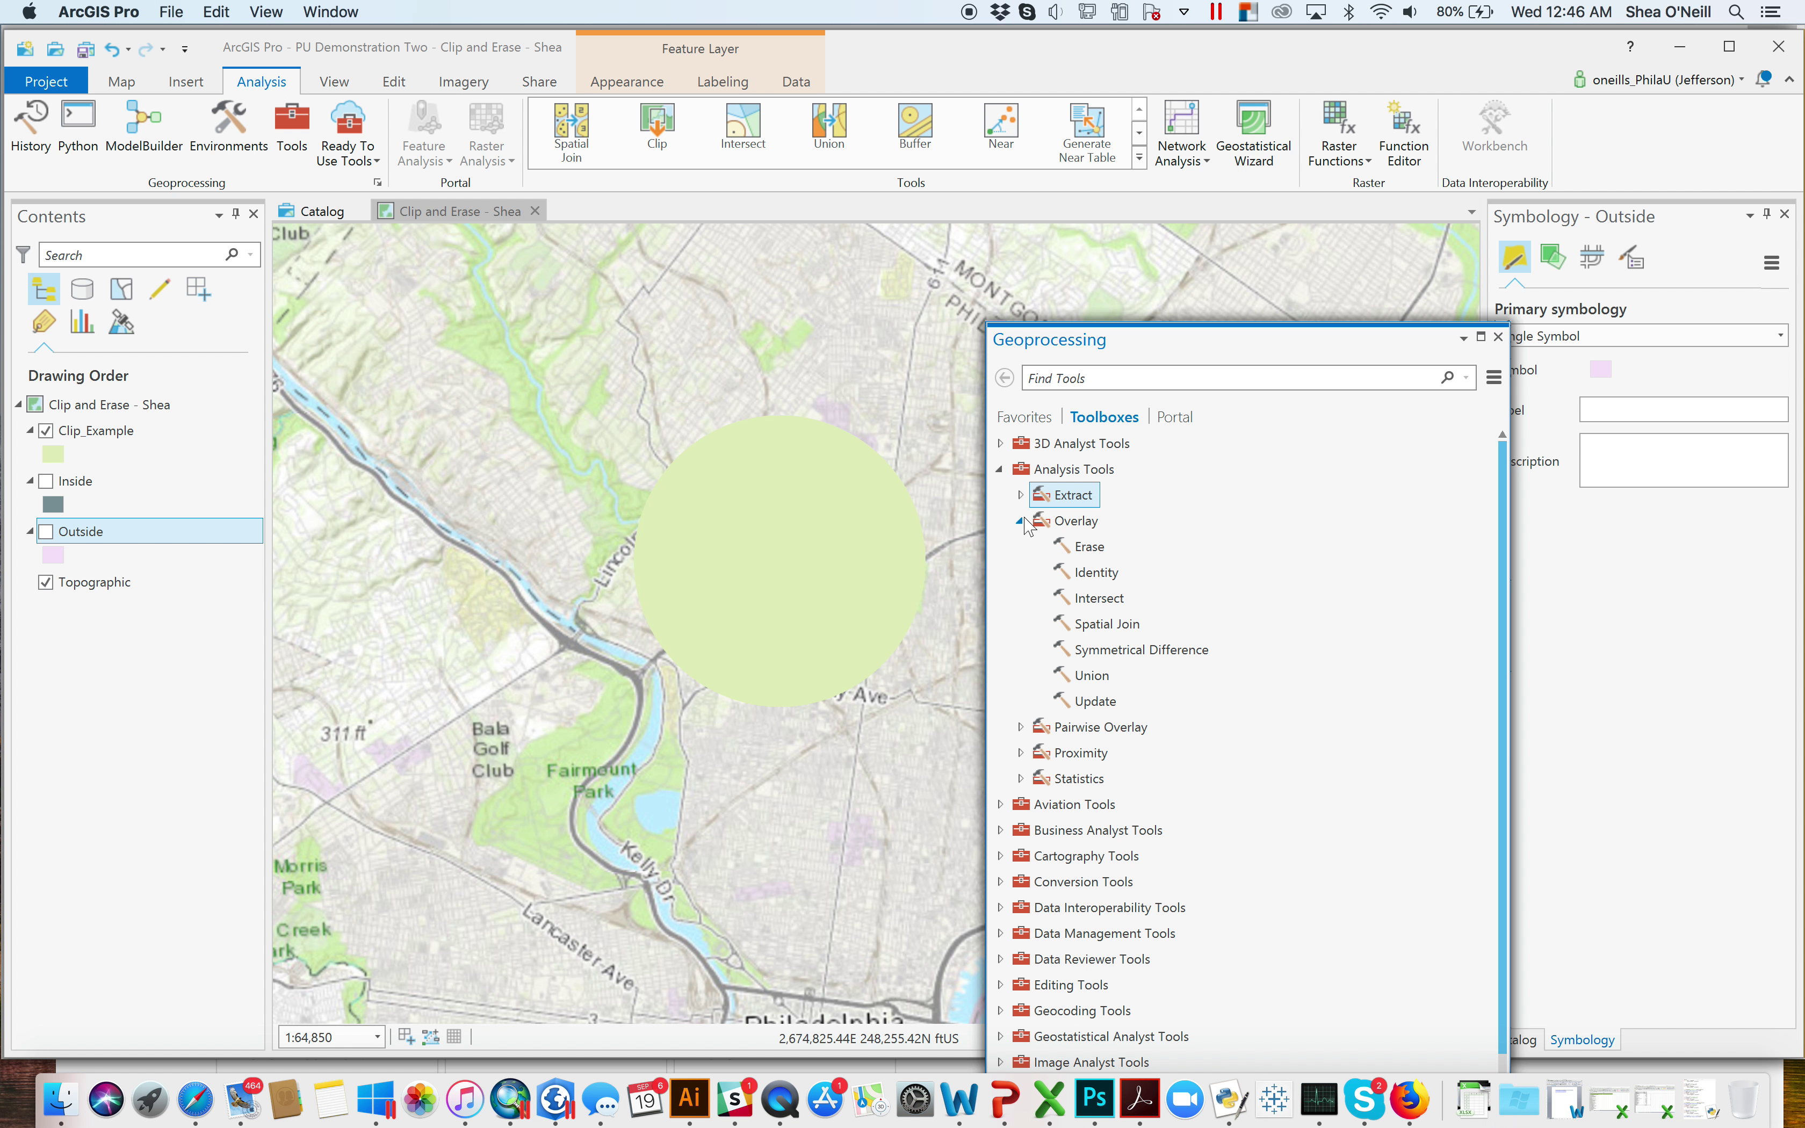
{"action": "double_click", "coordinate": [1090, 548]}
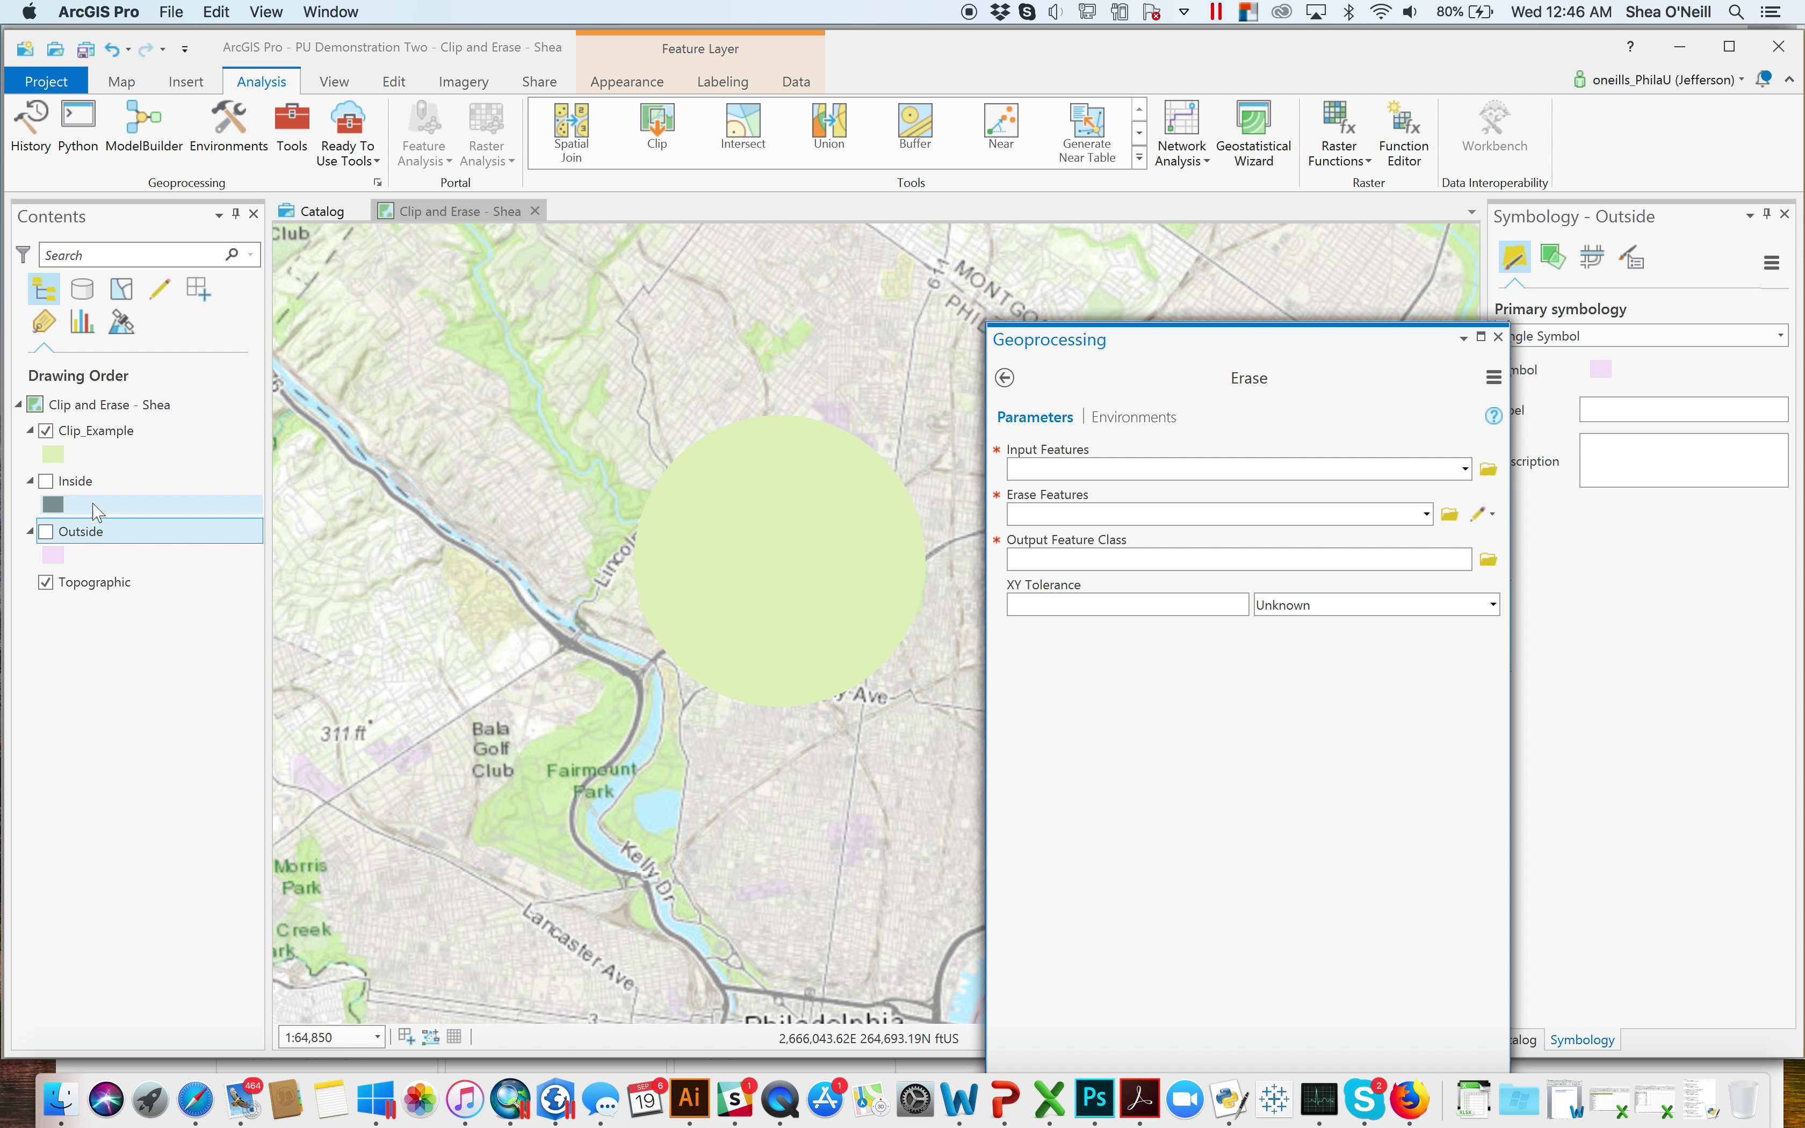
Set Outside as the Erase input and Inside as the erase features, displaying both layers with Clip_Example hidden
{"action": "mouse_move", "coordinate": [96, 518]}
{"action": "left_mouse_down"}
{"action": "mouse_move", "coordinate": [1249, 416]}
{"action": "mouse_move", "coordinate": [1213, 468]}
{"action": "left_mouse_up"}
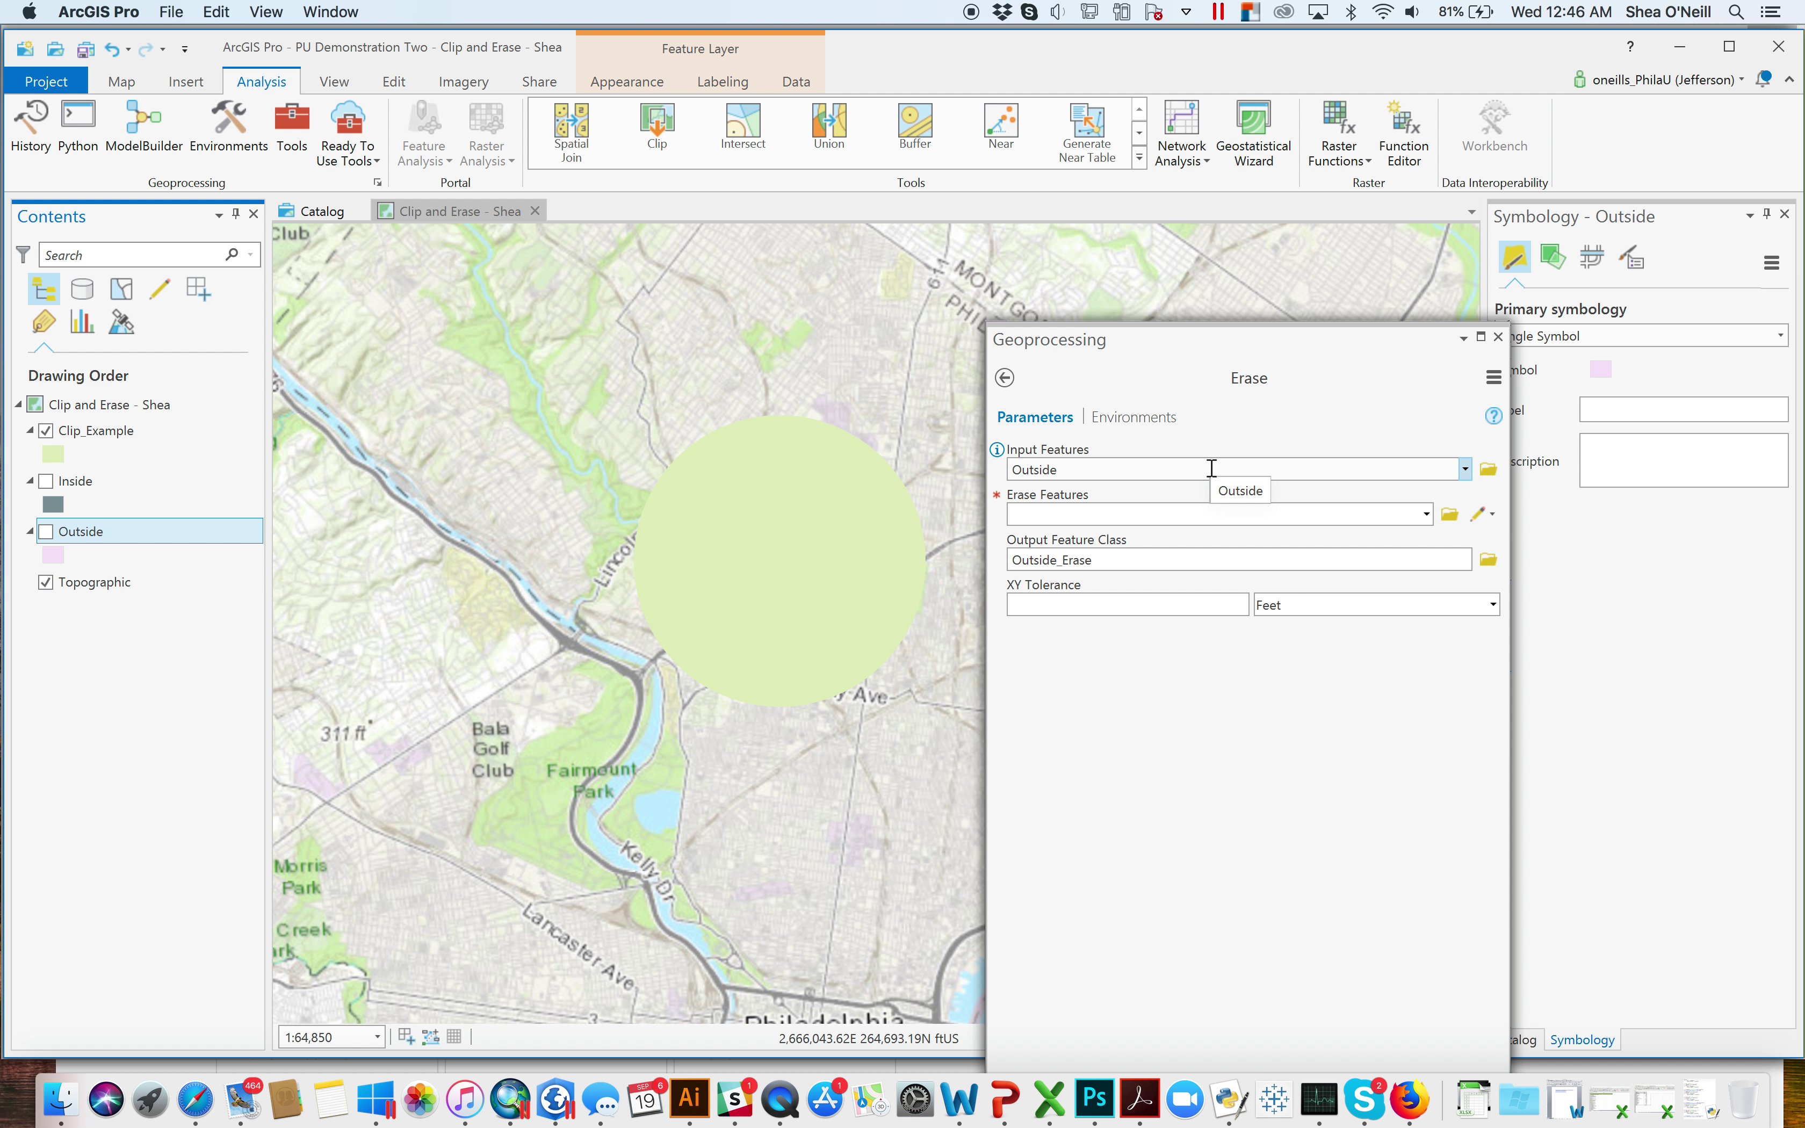
{"action": "left_click", "coordinate": [46, 532]}
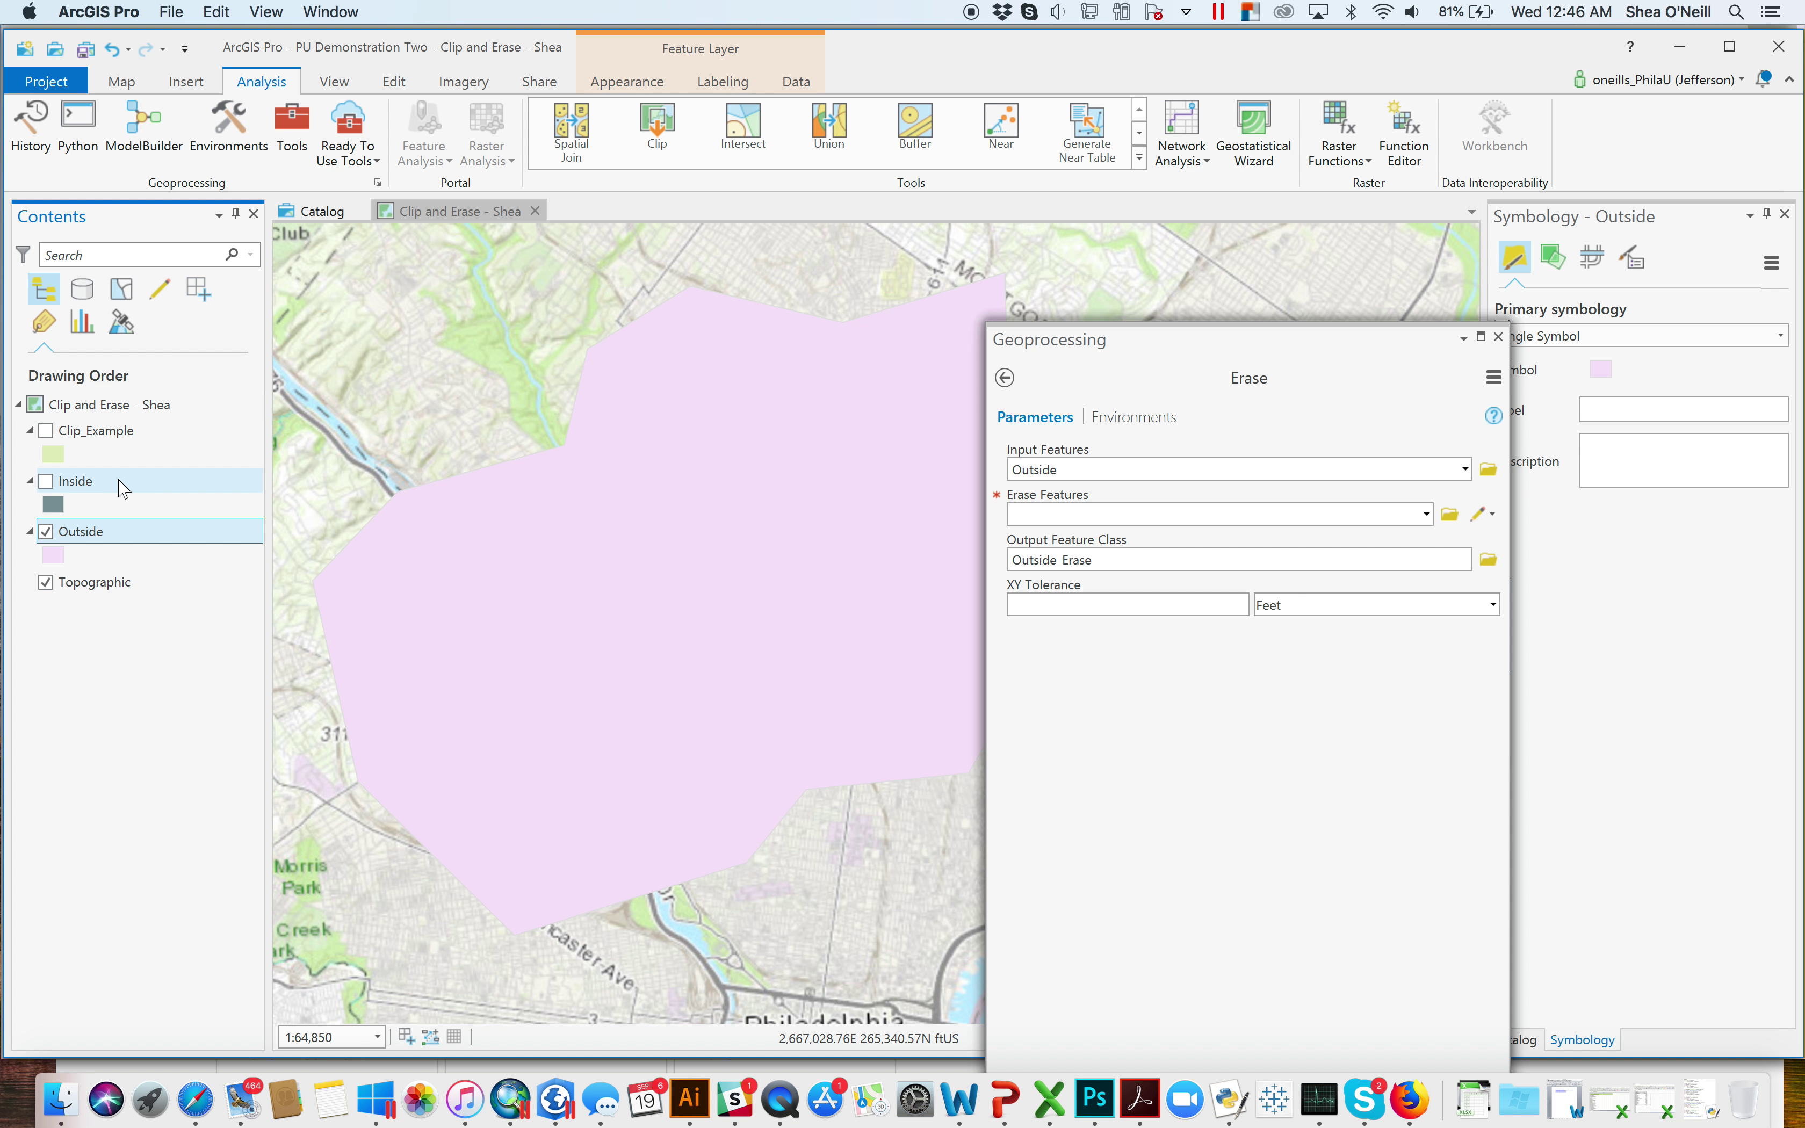
{"action": "mouse_move", "coordinate": [87, 496]}
{"action": "left_mouse_down"}
{"action": "mouse_move", "coordinate": [858, 439]}
{"action": "mouse_move", "coordinate": [1133, 513]}
{"action": "left_mouse_up"}
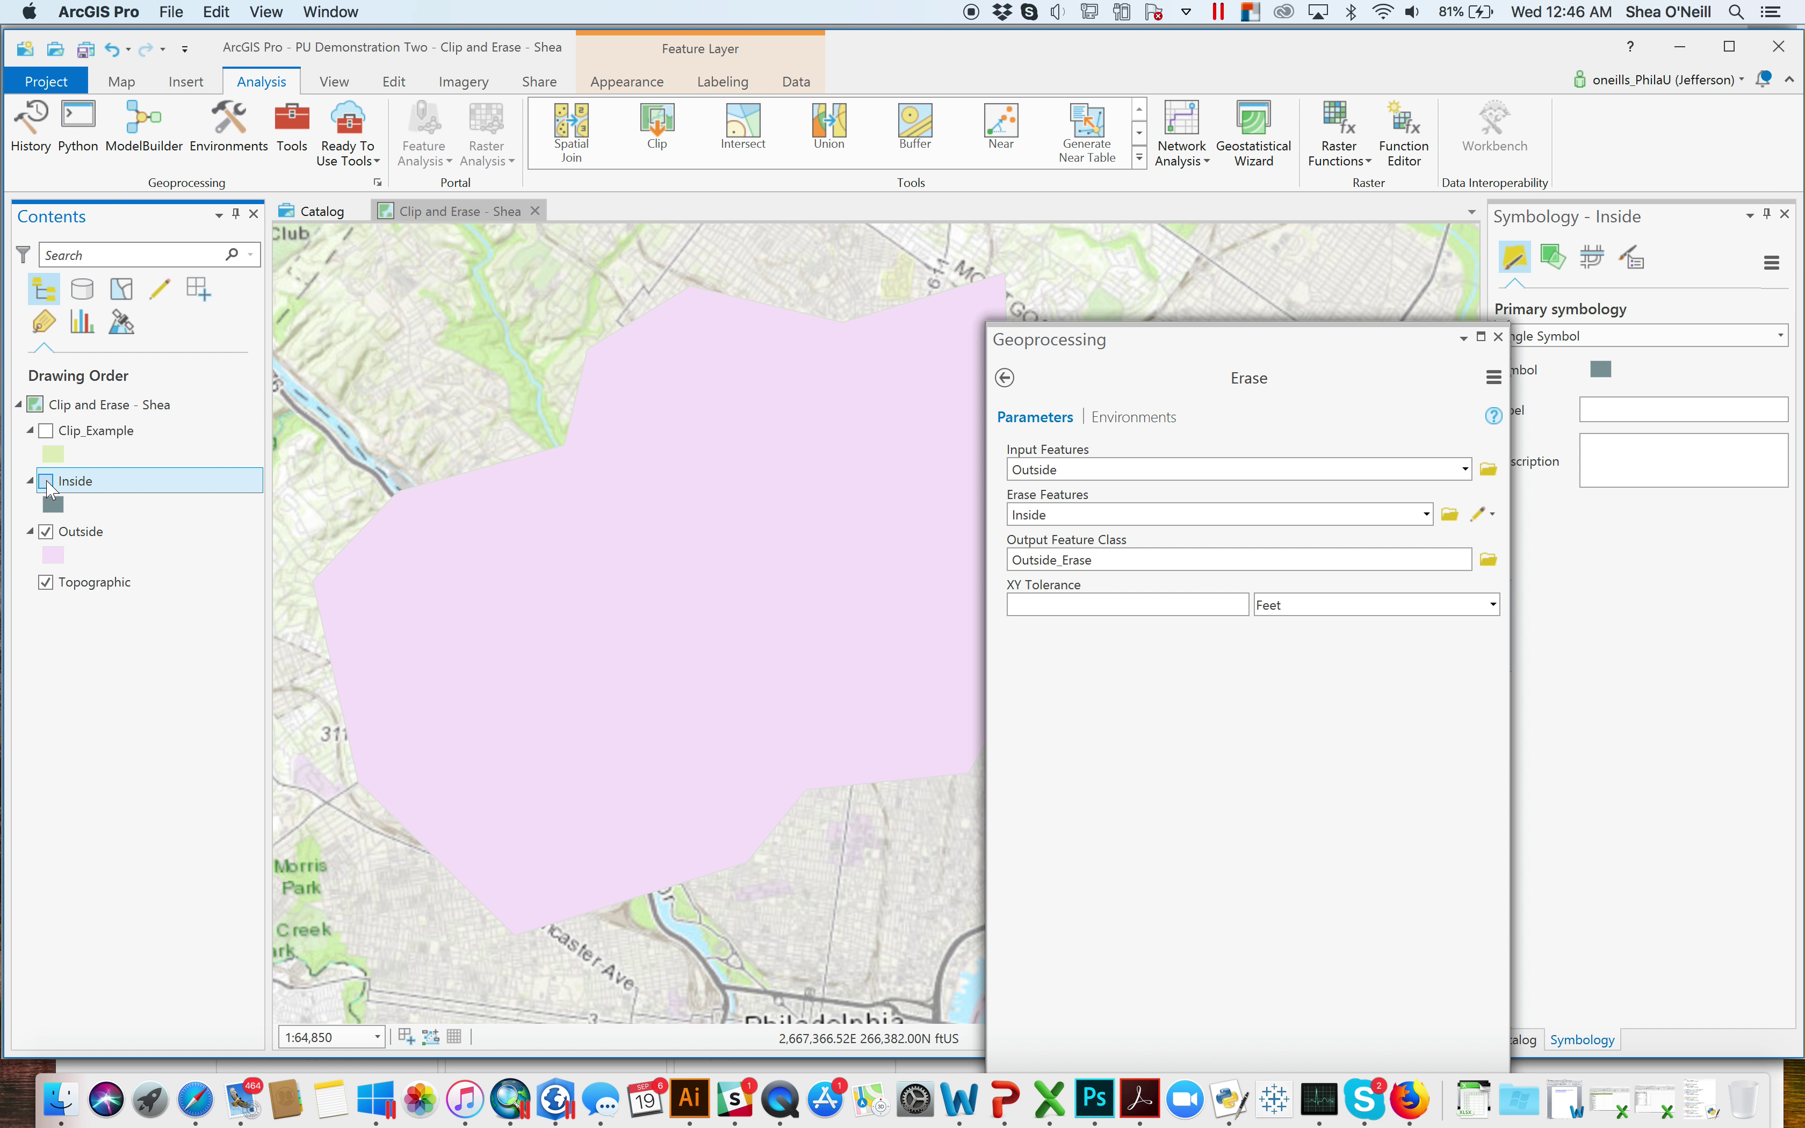
{"action": "left_click", "coordinate": [46, 481]}
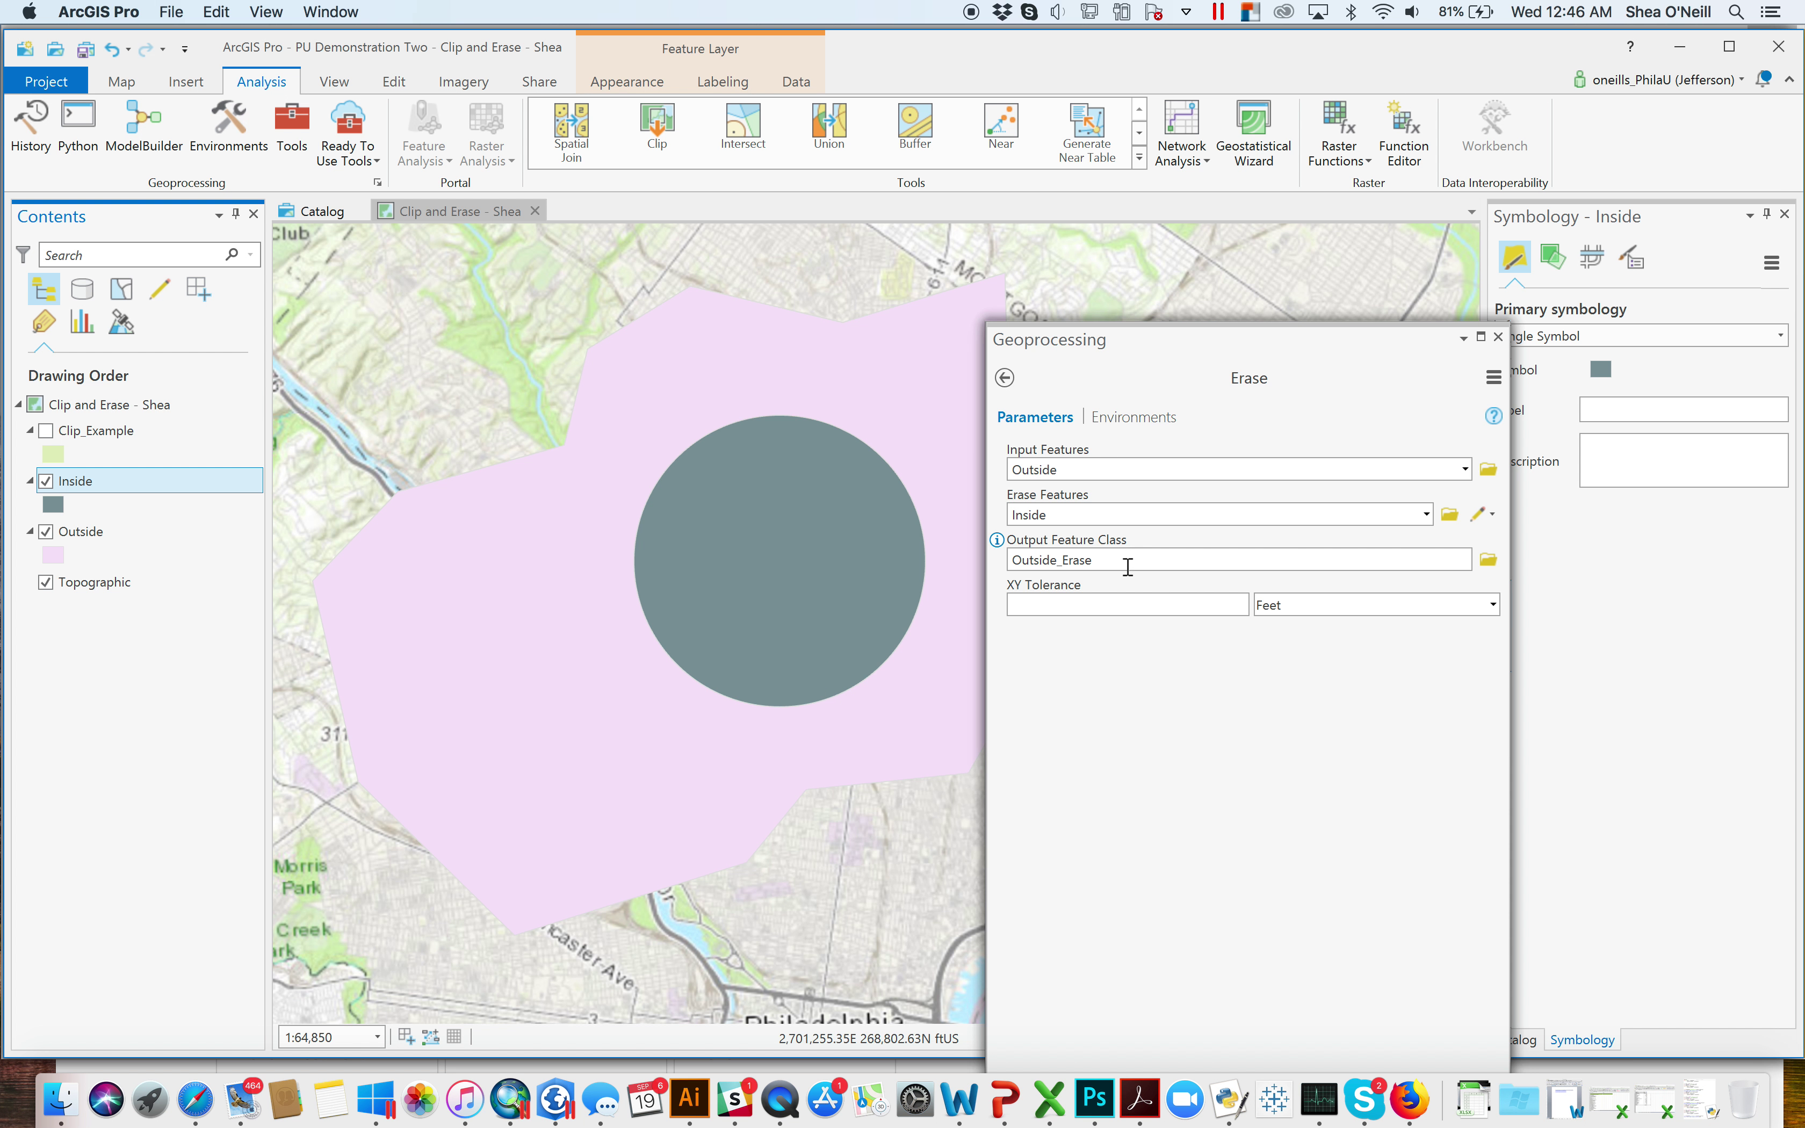
Set the erase output to Erase_Example in the PU Demonstration Two folder and run the Erase
{"action": "left_click", "coordinate": [1102, 560]}
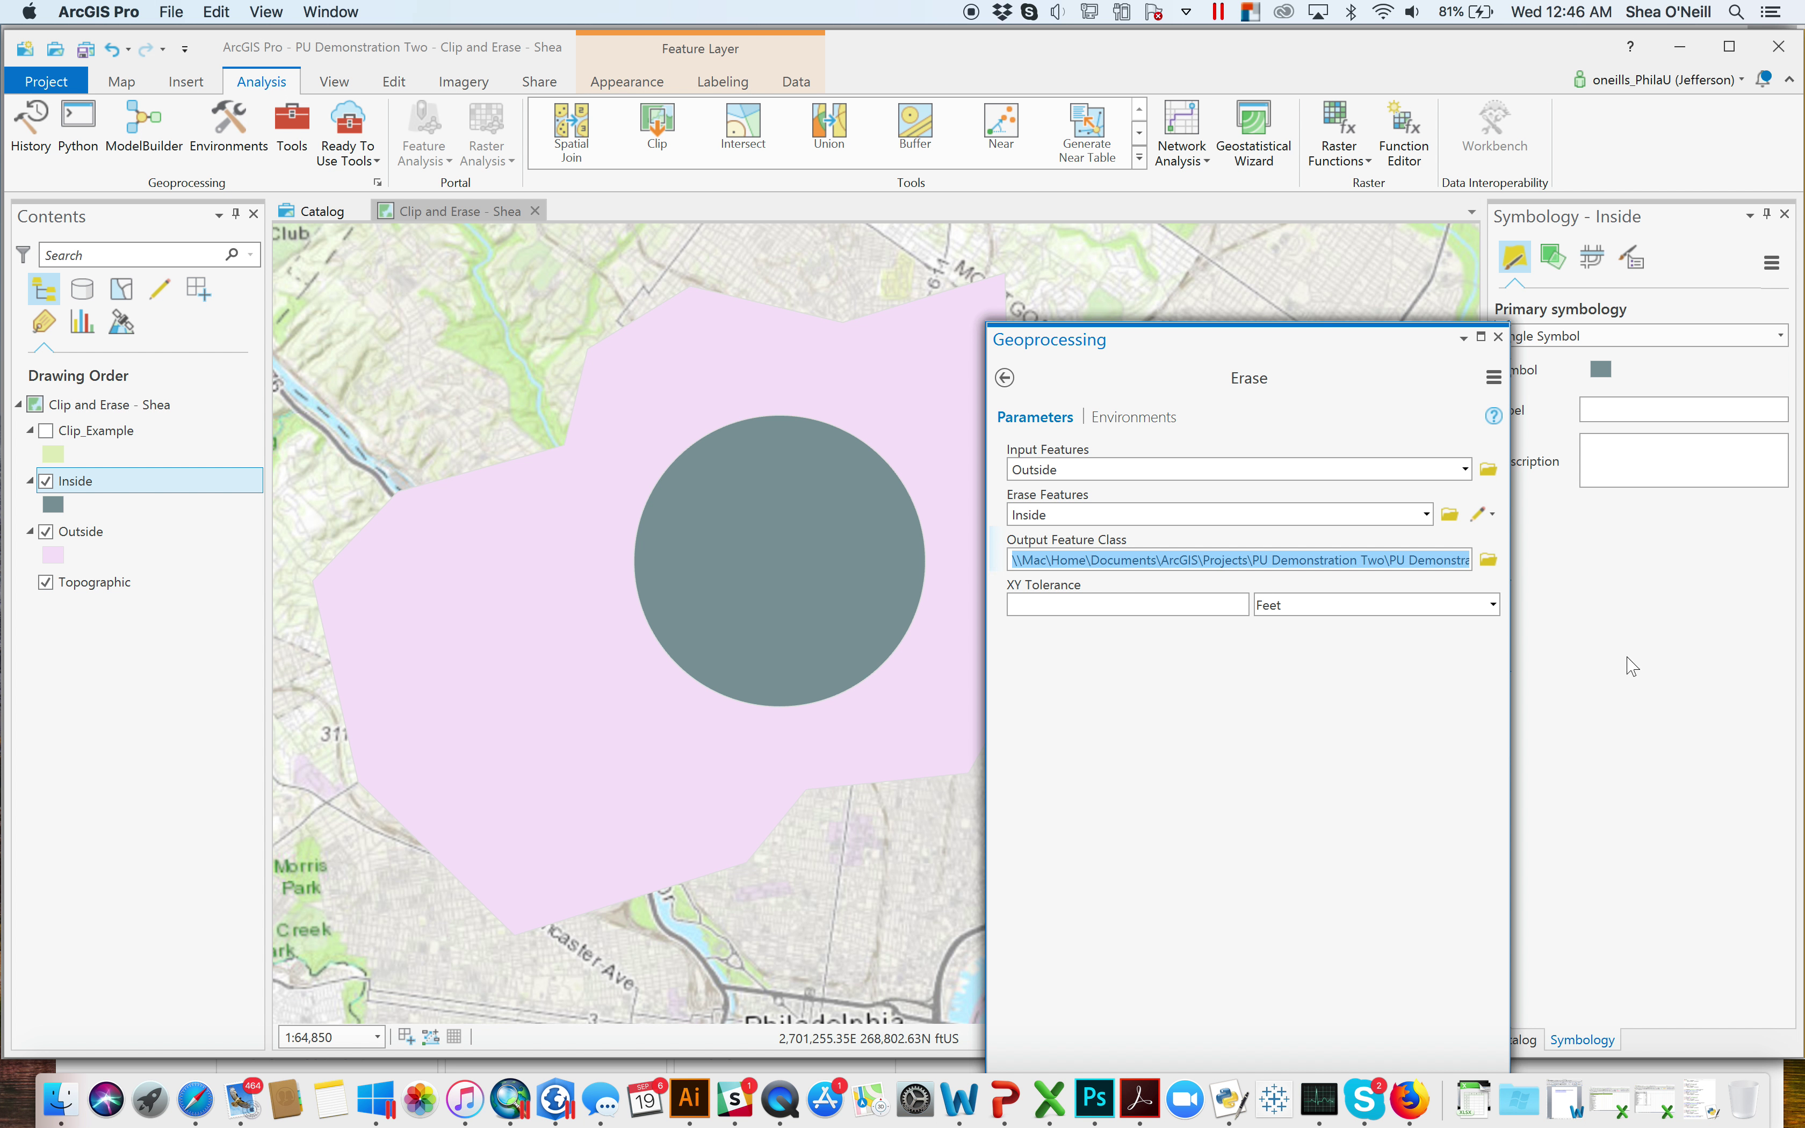
{"action": "left_click", "coordinate": [1487, 560]}
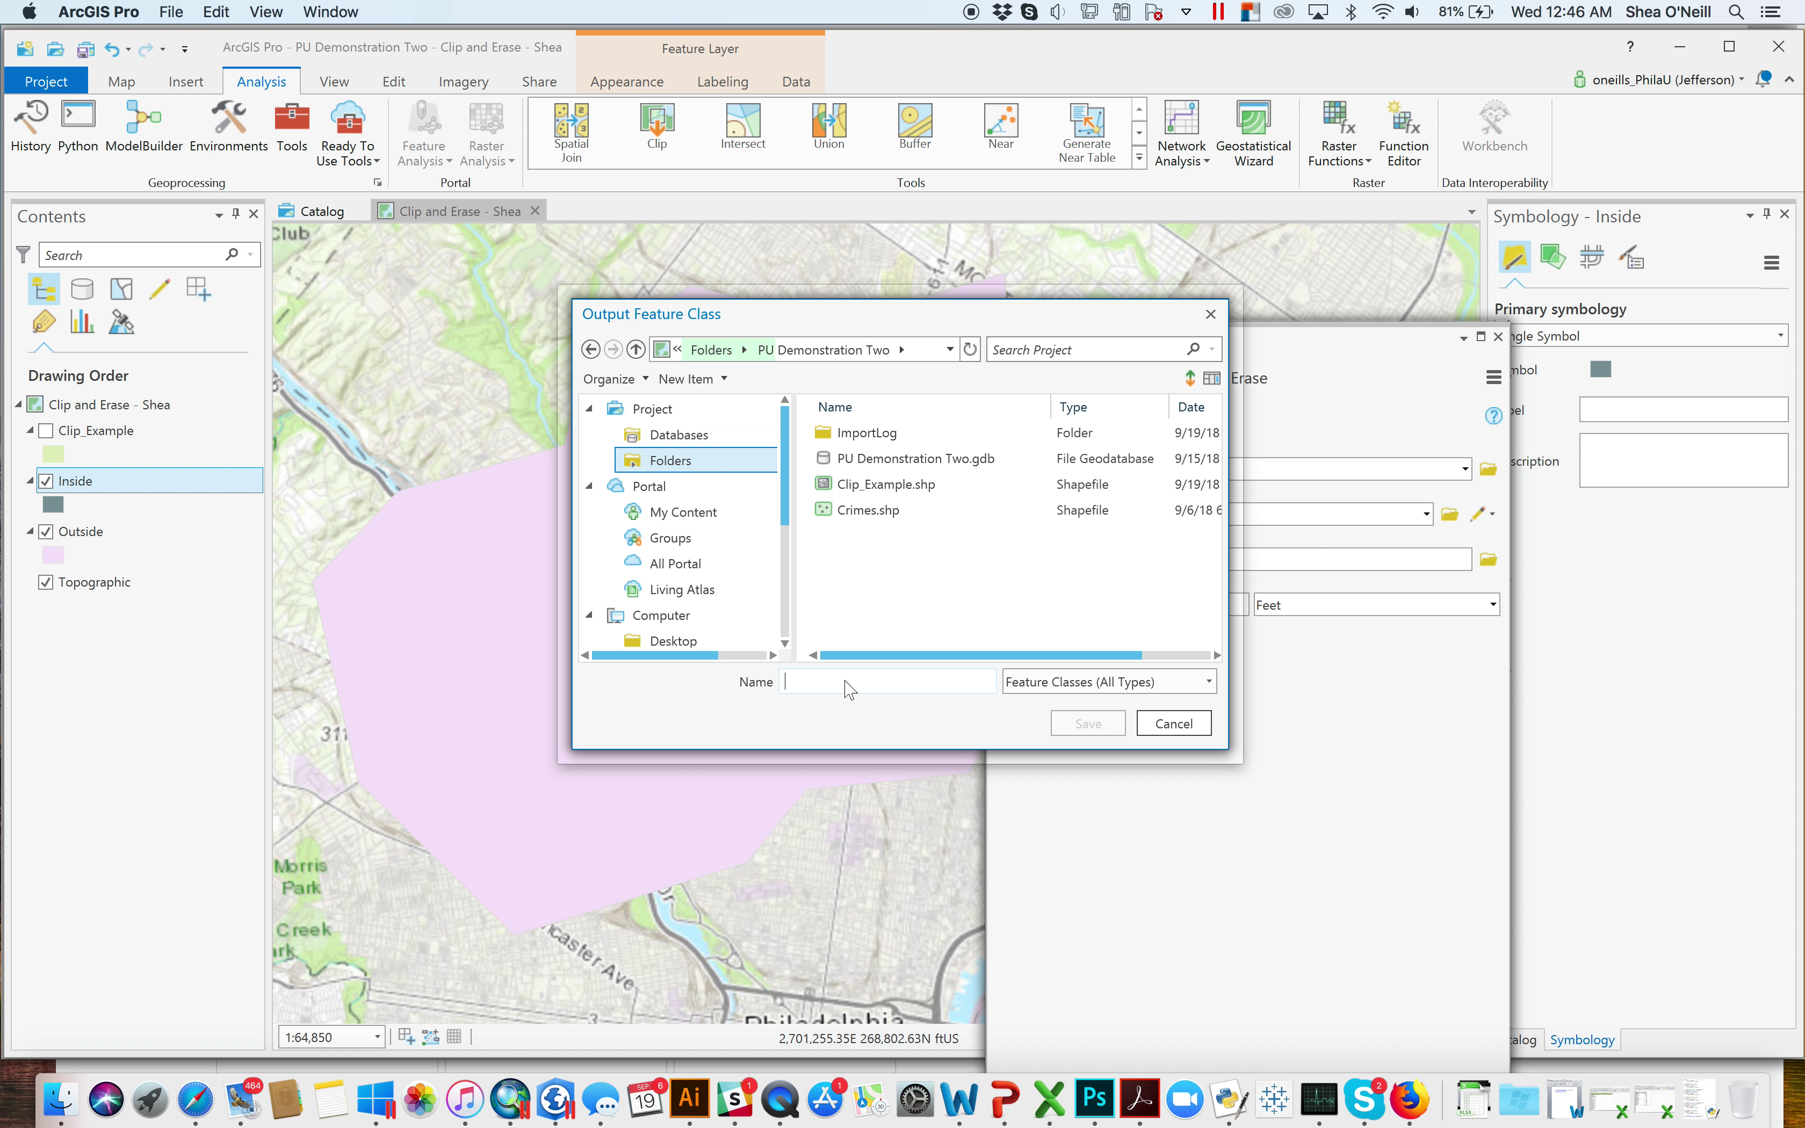
{"action": "type", "text": "Erase_Example"}
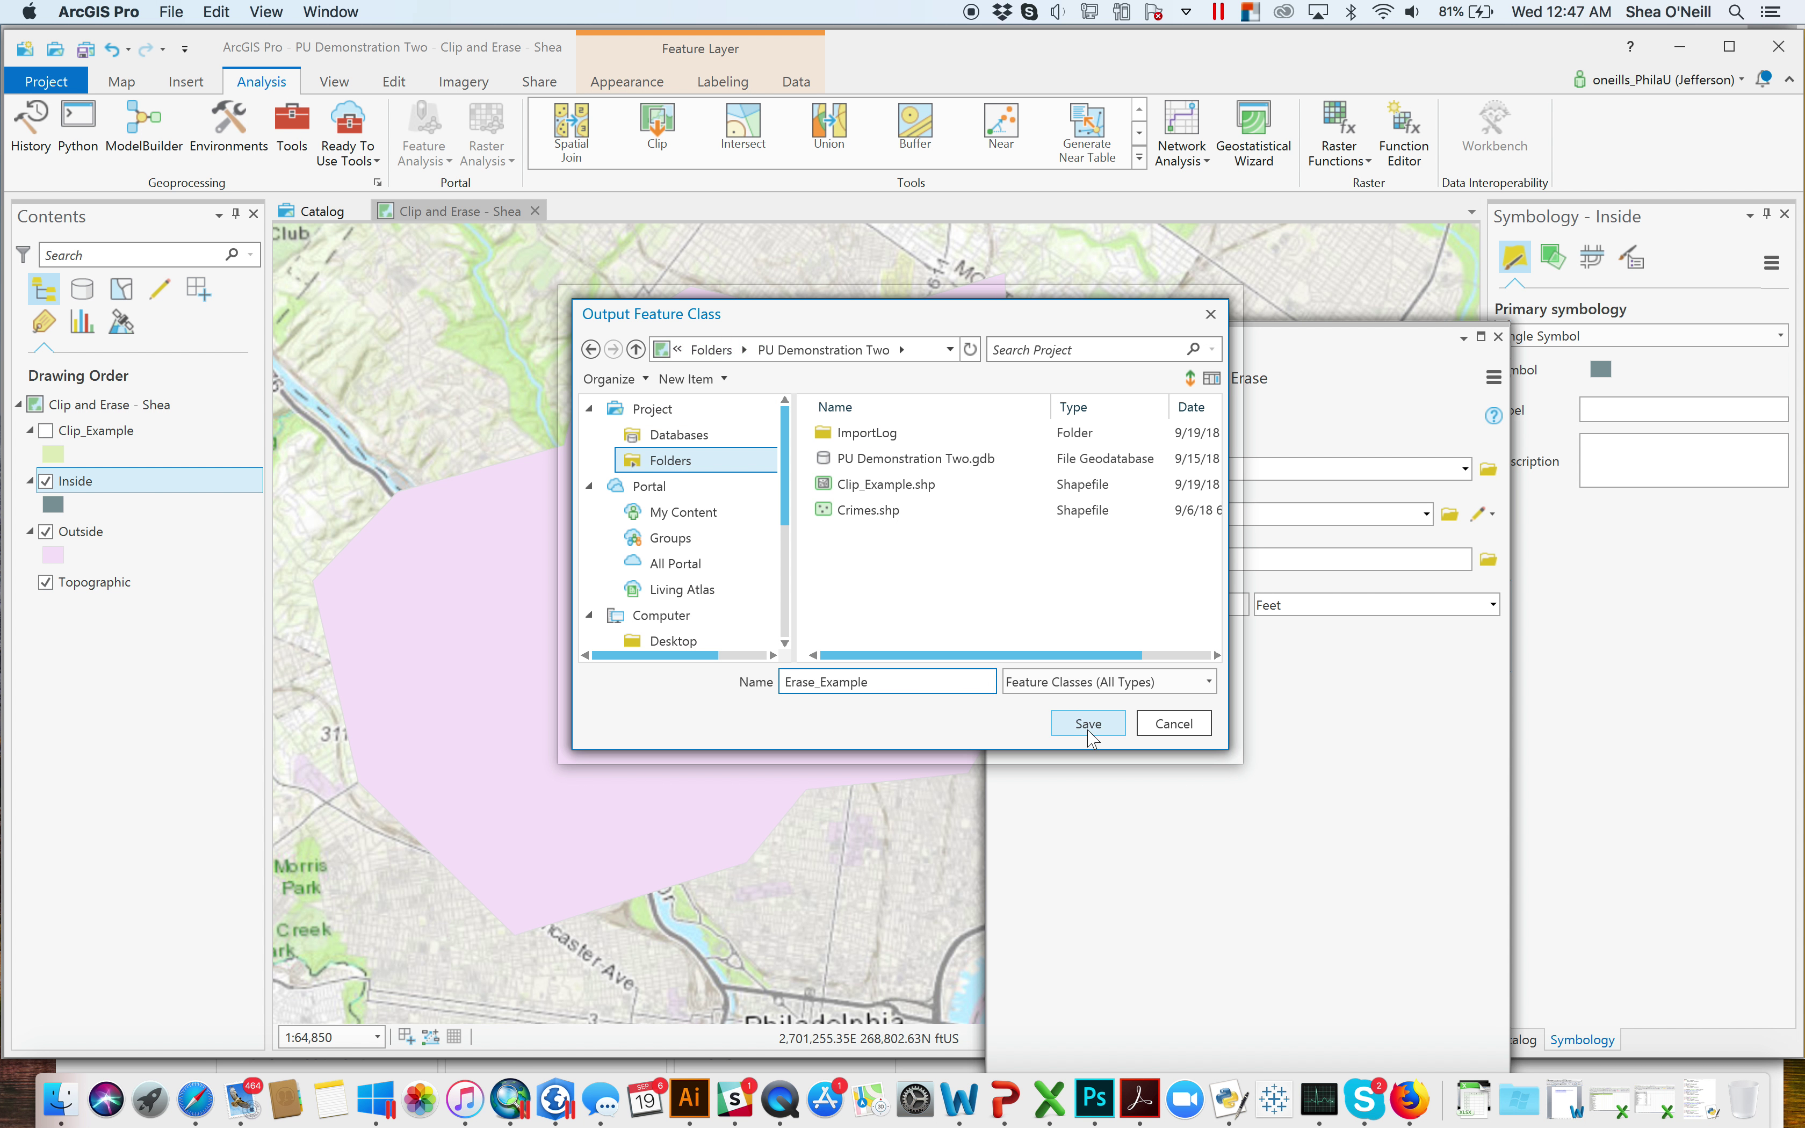
{"action": "left_click", "coordinate": [1088, 725]}
{"action": "left_click_drag", "start_coordinate": [1312, 341], "coordinate": [1253, 151]}
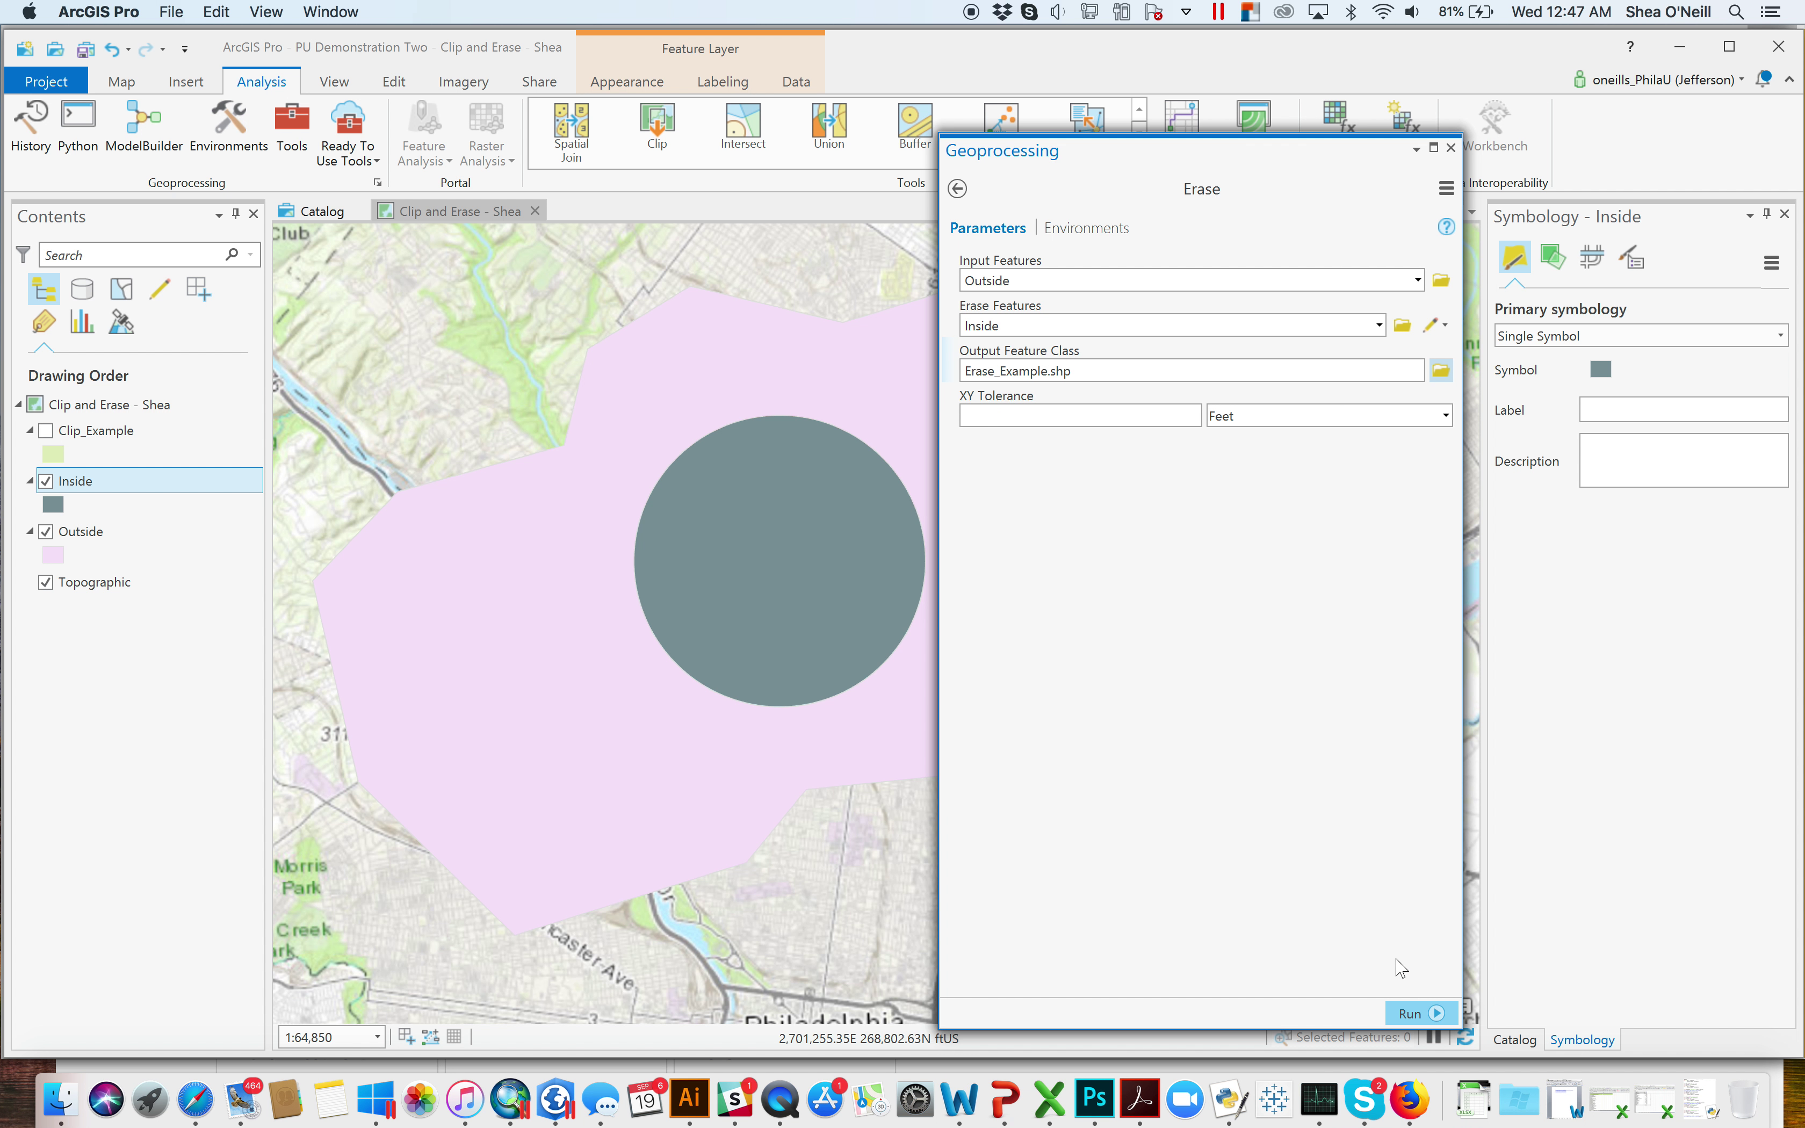
{"action": "left_click", "coordinate": [1415, 1014]}
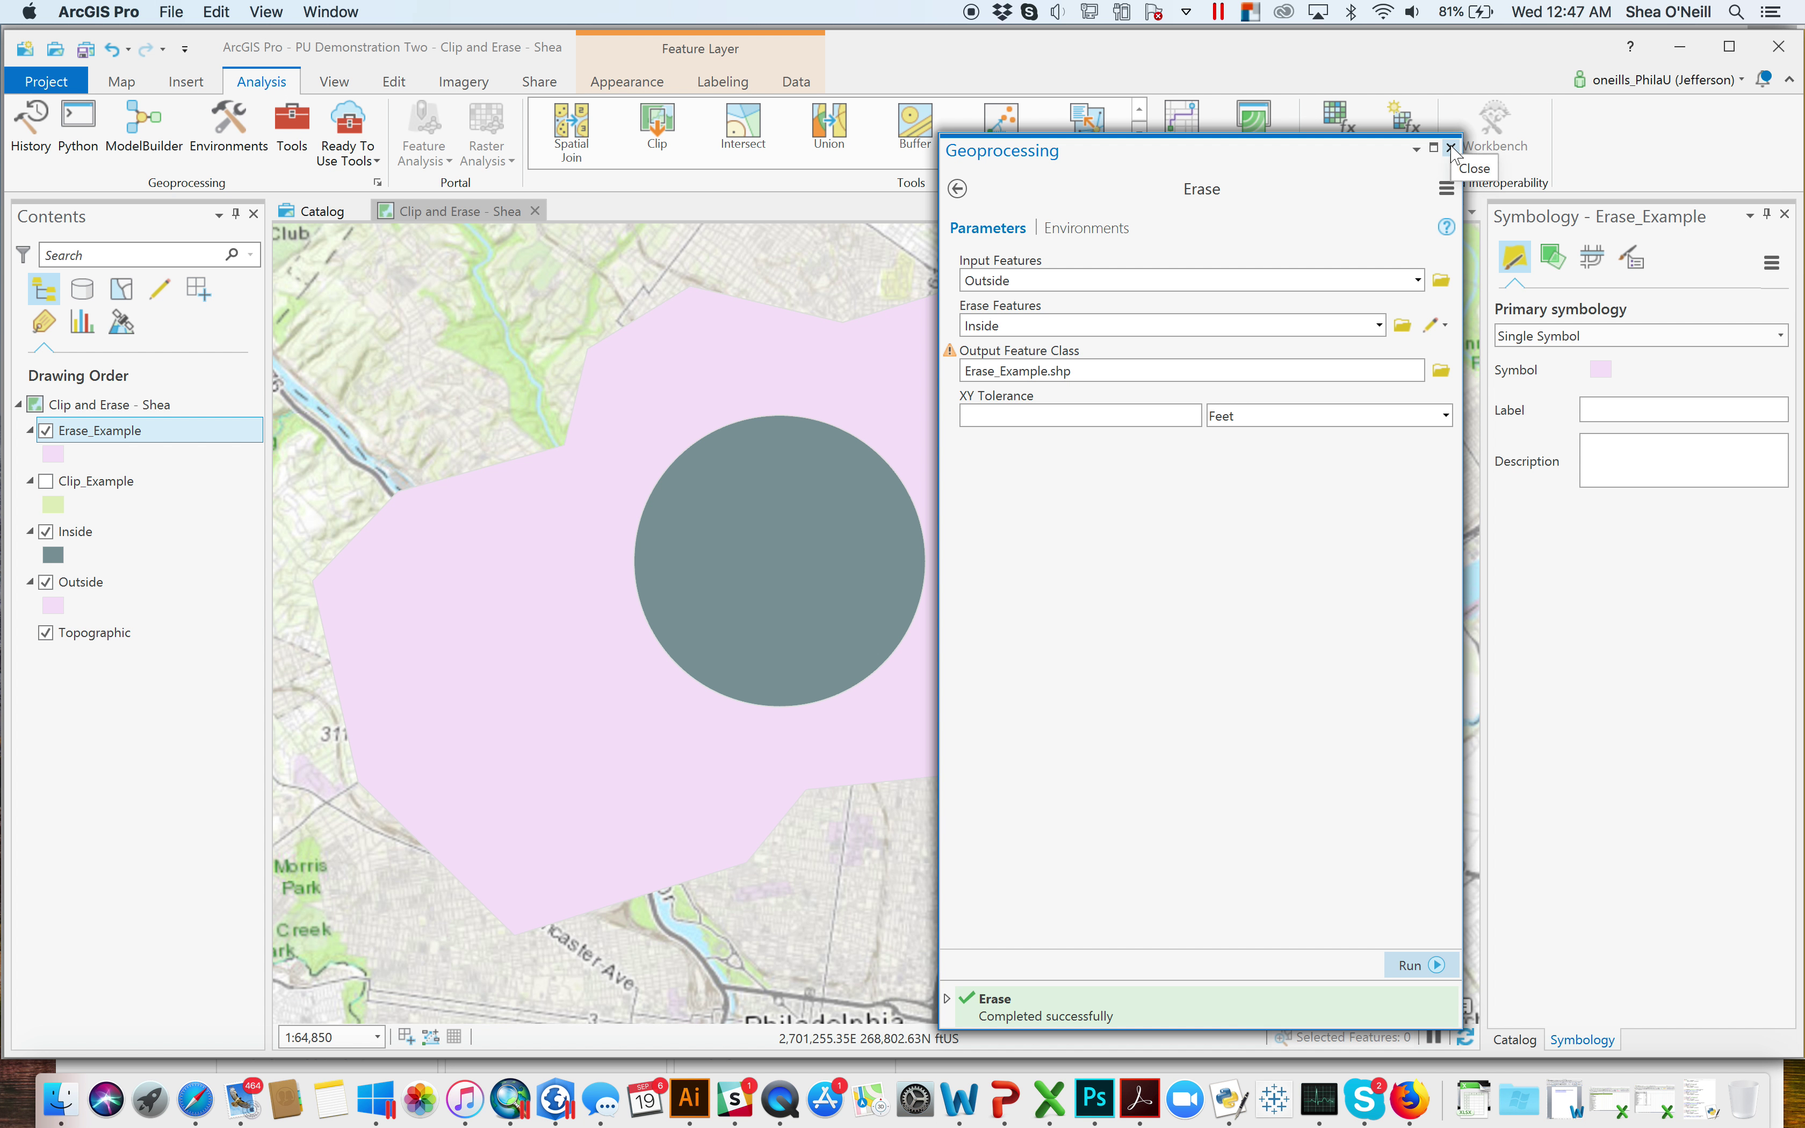
Recolor the Erase_Example polygon orange, hide the Outside and Inside layers, and close the tool window to expose the result
{"action": "left_click", "coordinate": [53, 457]}
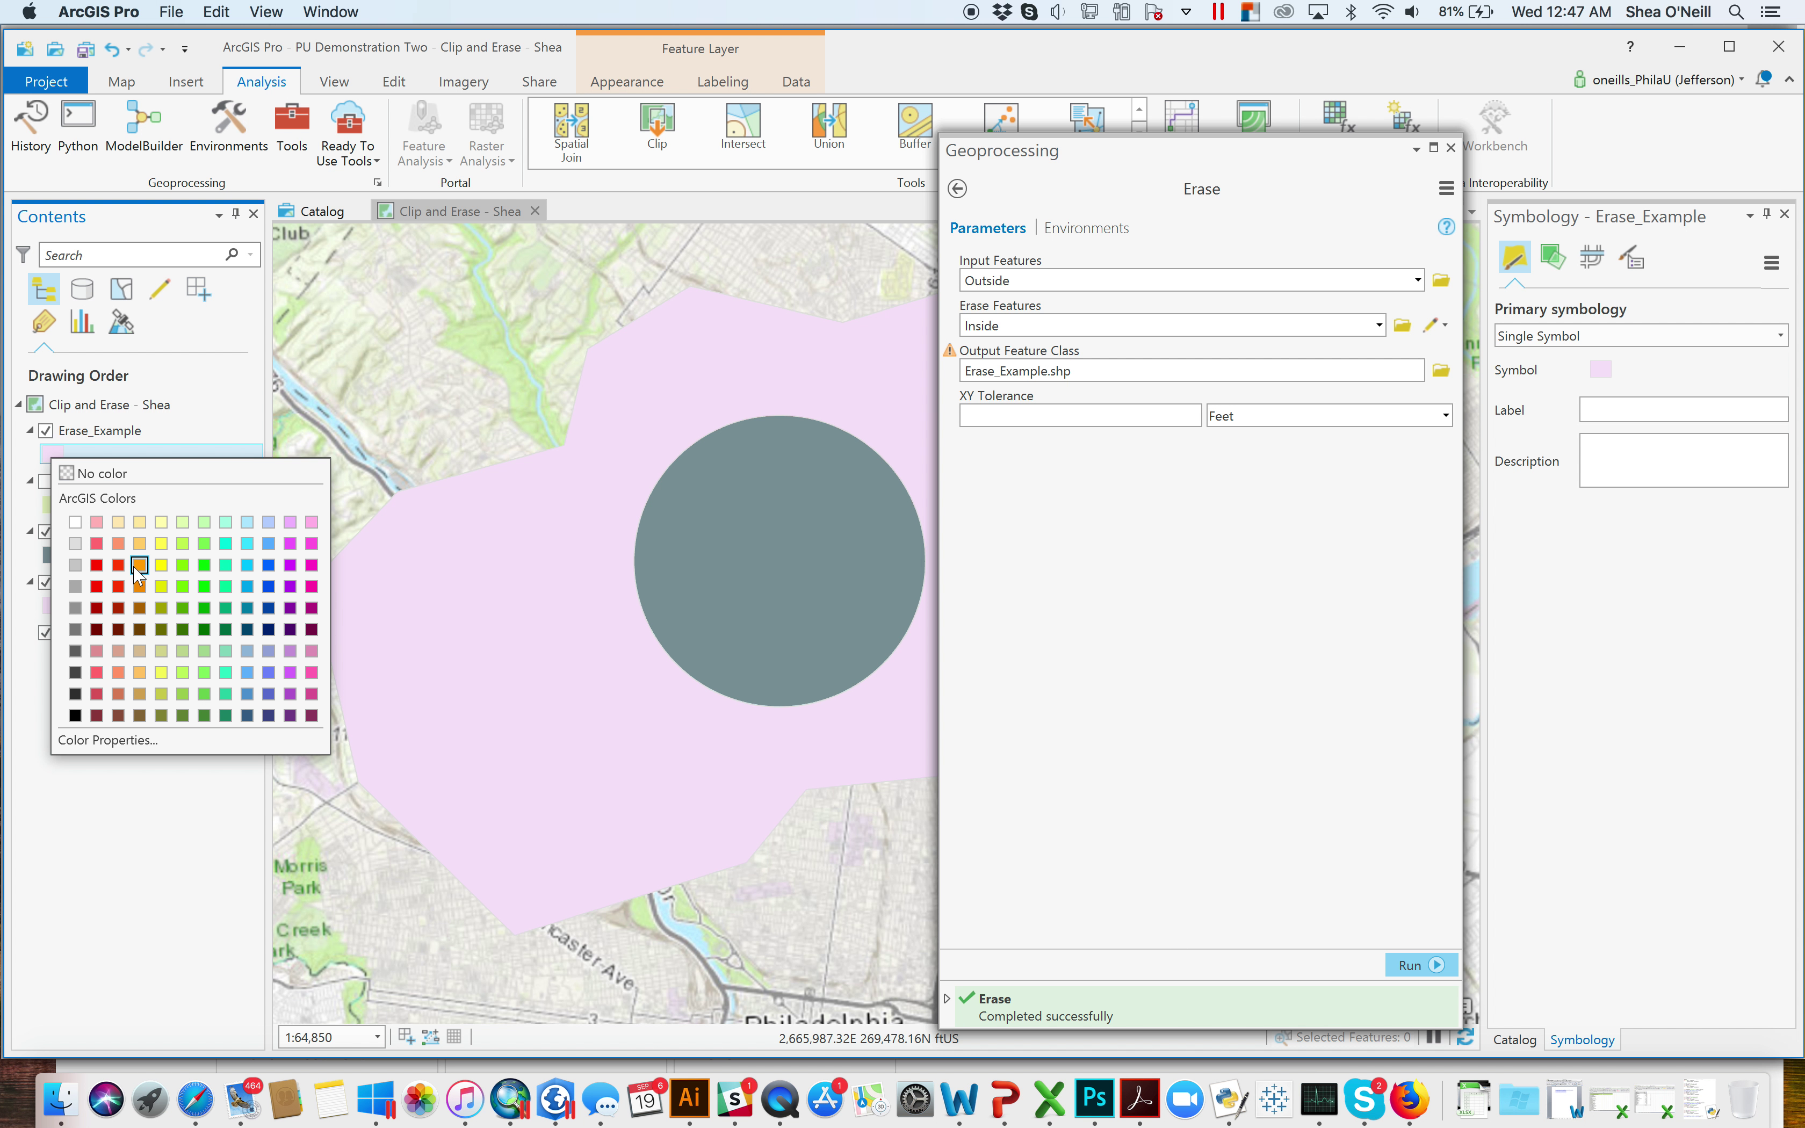
{"action": "left_click", "coordinate": [139, 564]}
{"action": "left_click", "coordinate": [46, 581]}
{"action": "left_click", "coordinate": [46, 532]}
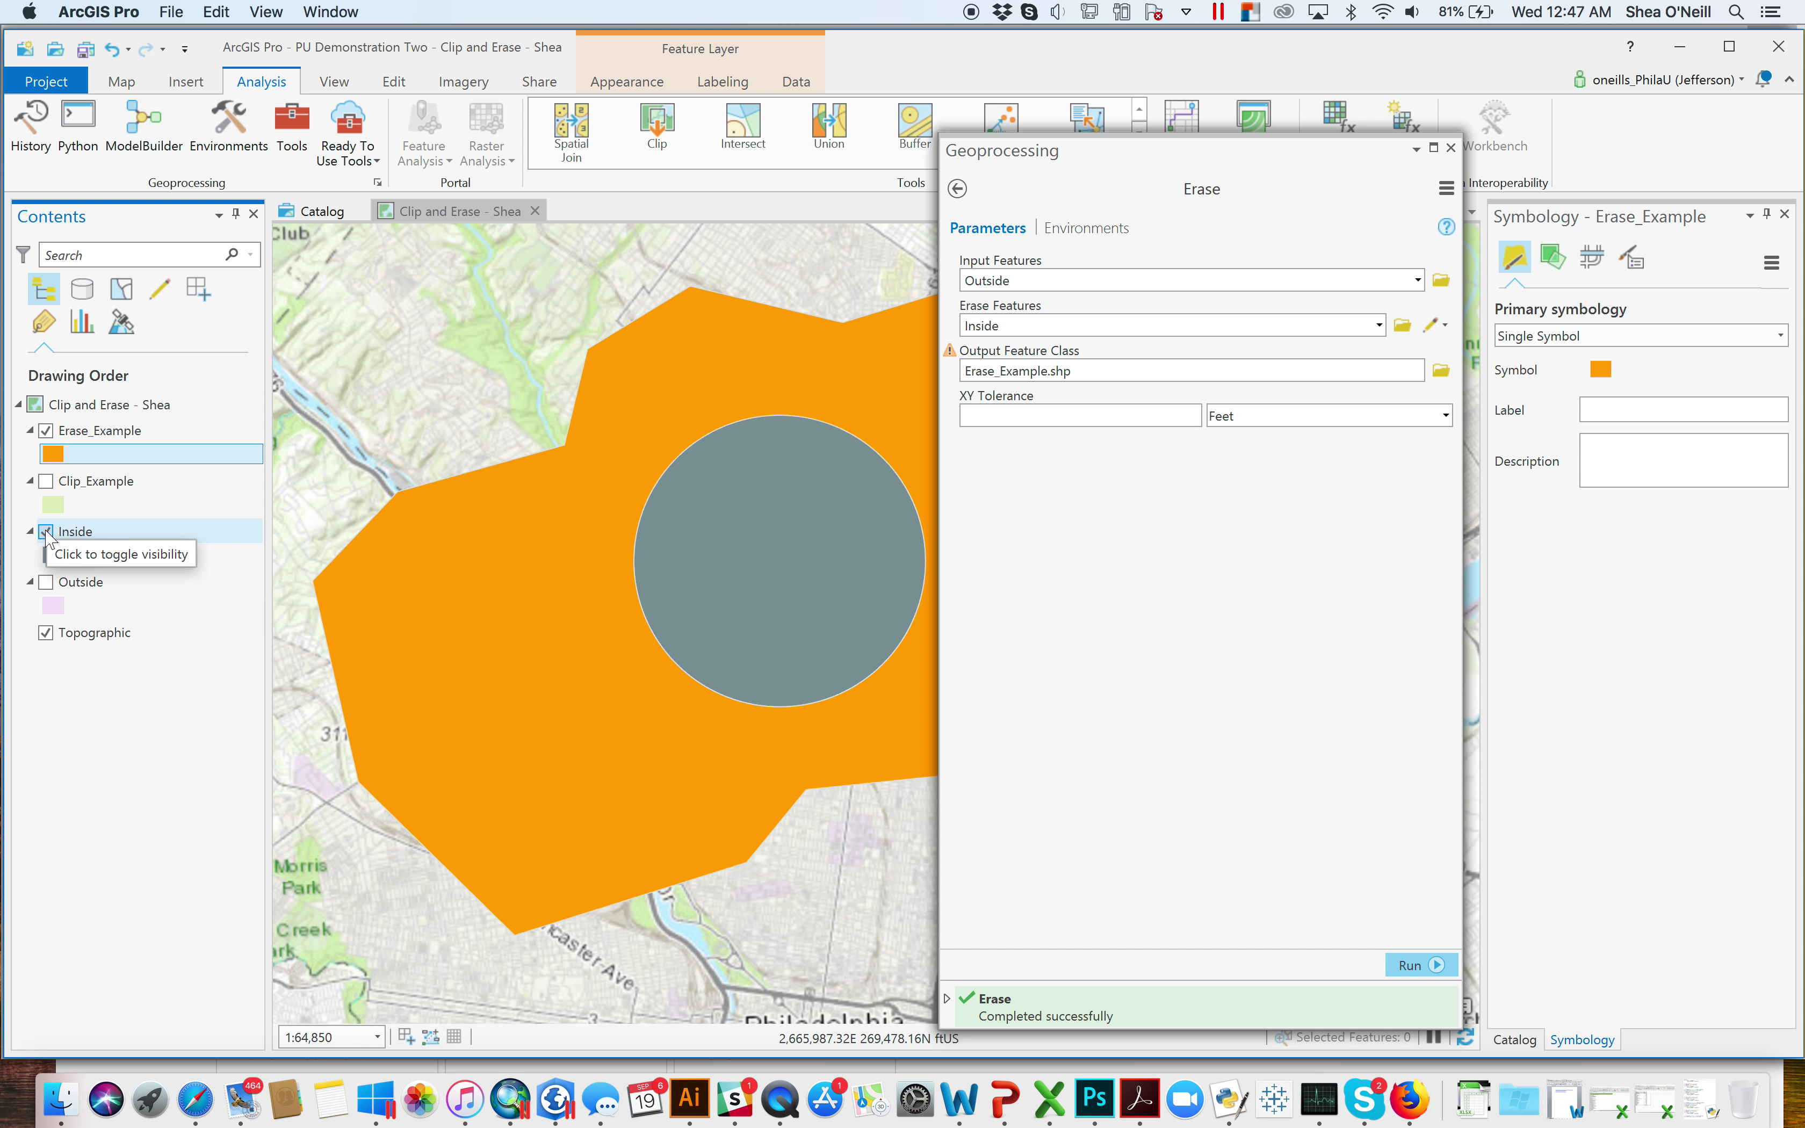
{"action": "left_click", "coordinate": [45, 531]}
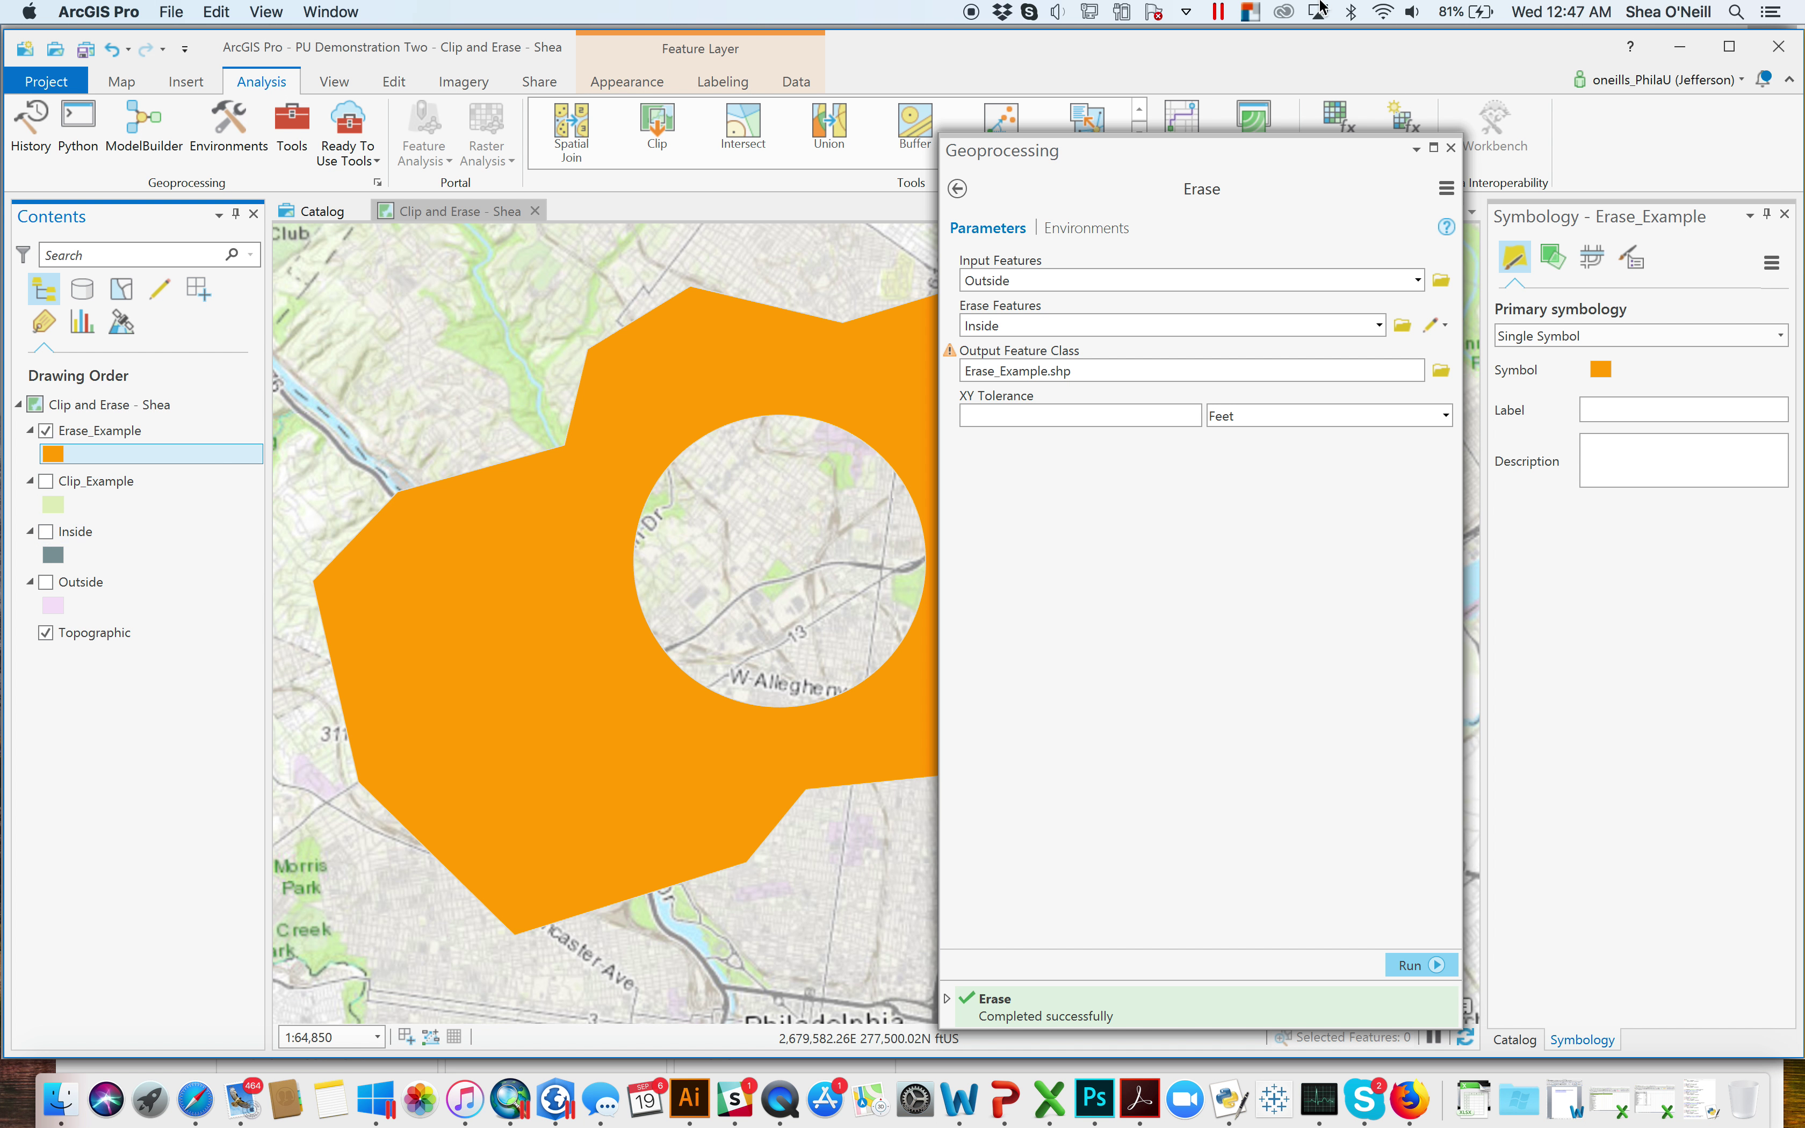
{"action": "left_click", "coordinate": [1451, 148]}
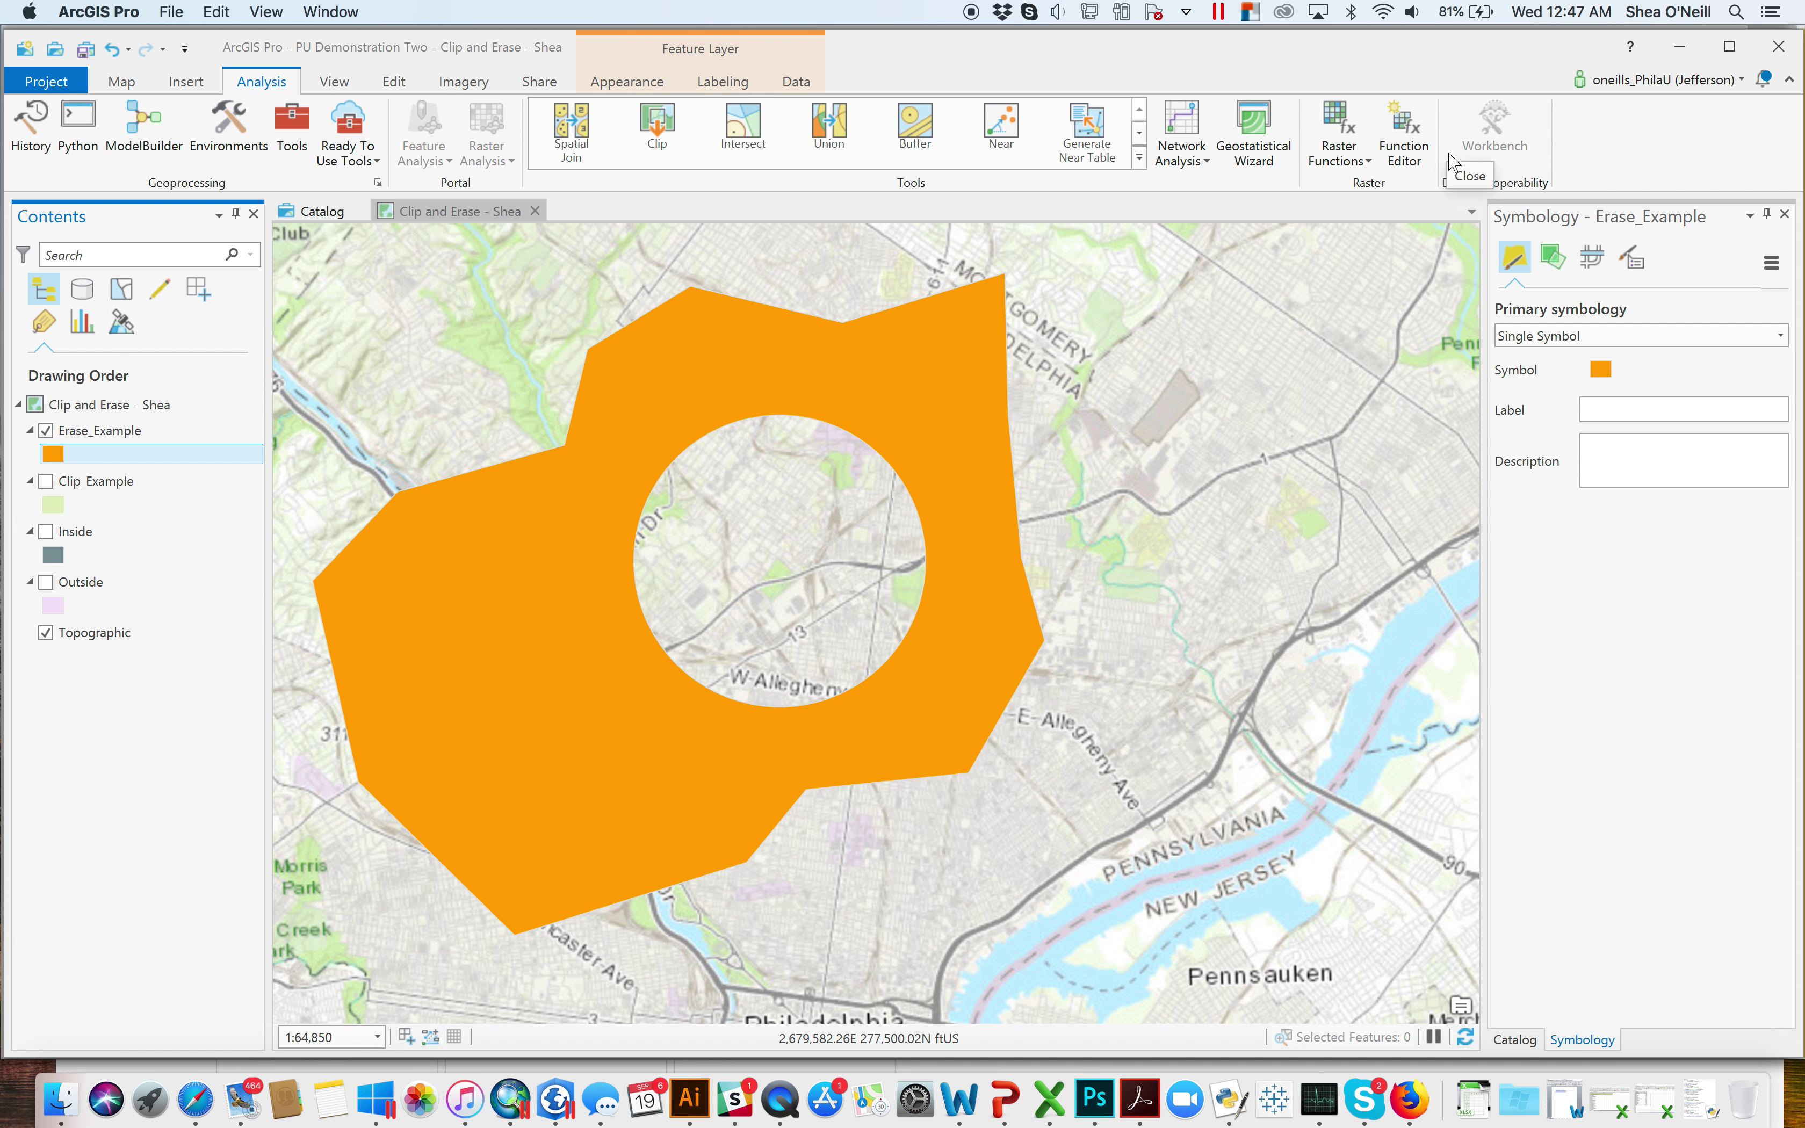
Open the Erase_Example and Outside attribute tables, compare their shape lengths and areas, and close both tables
{"action": "right_click", "coordinate": [79, 436]}
{"action": "left_click", "coordinate": [159, 532]}
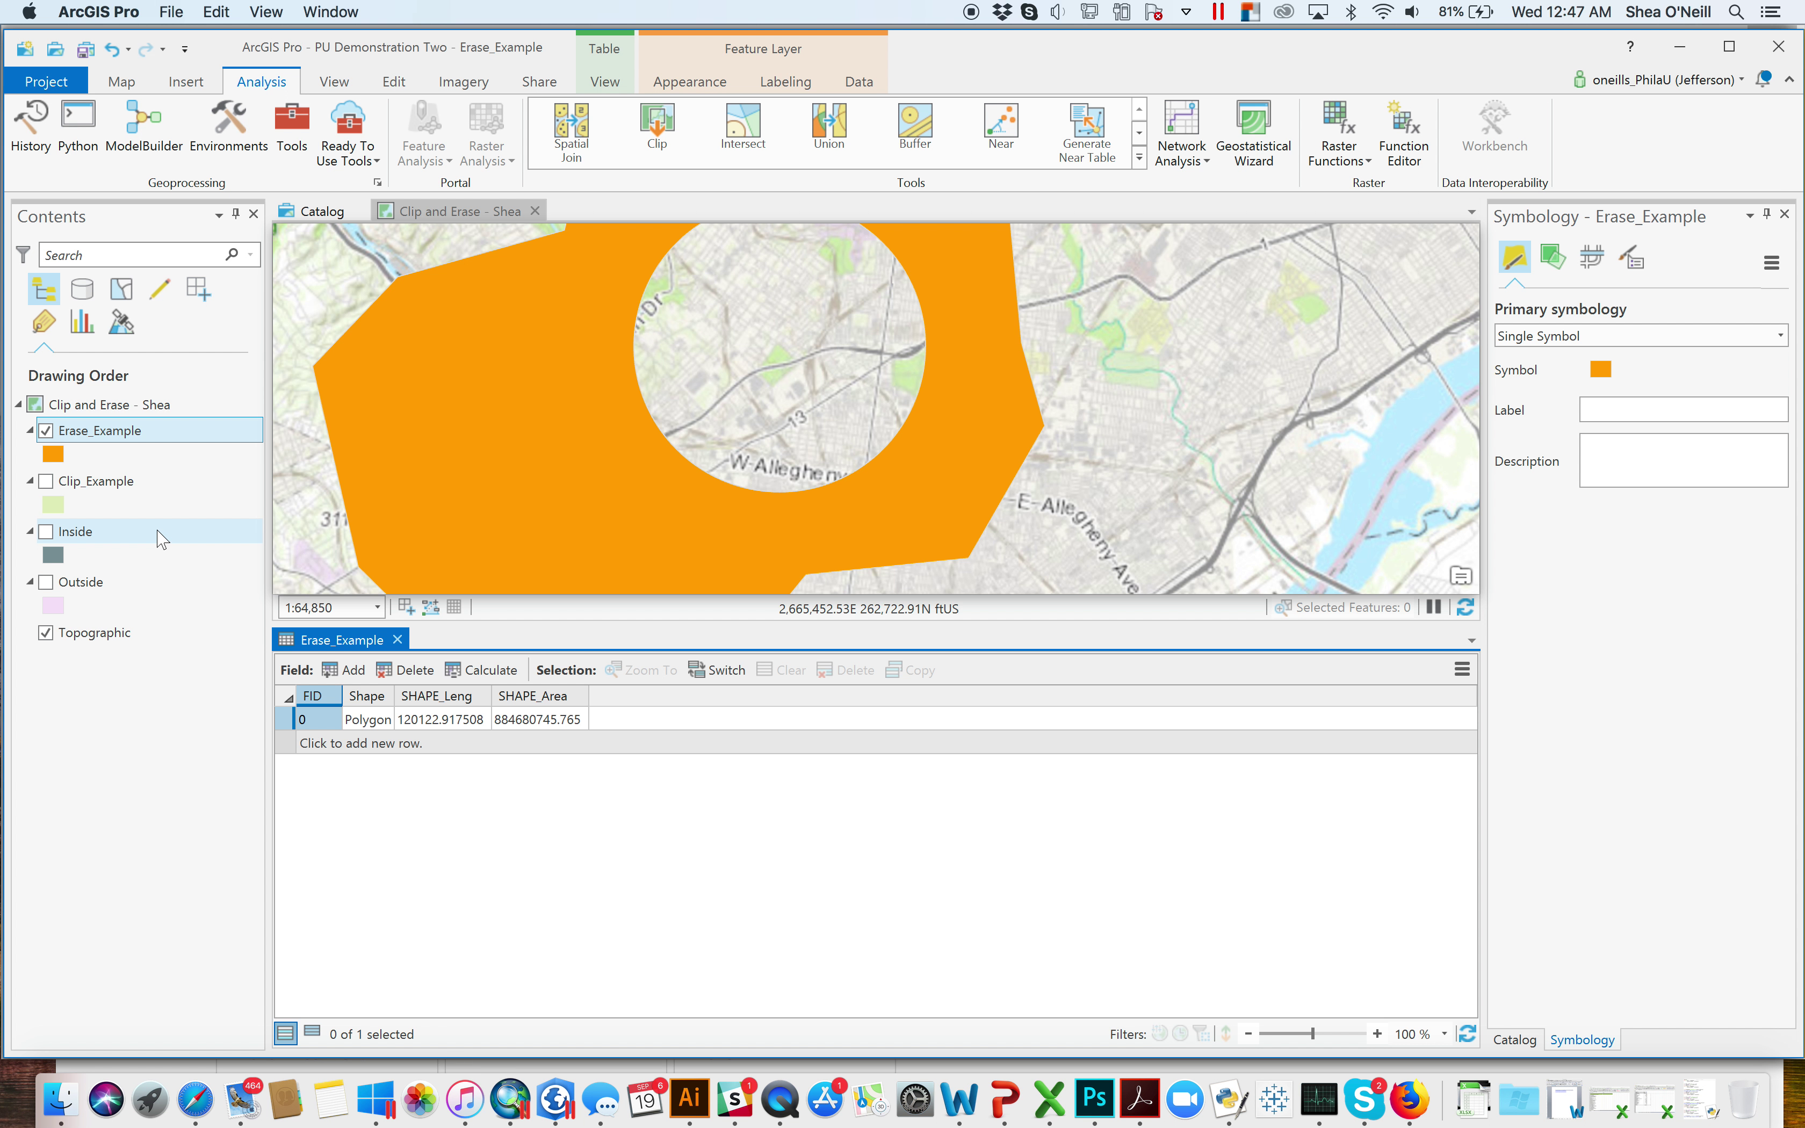
{"action": "right_click", "coordinate": [99, 596]}
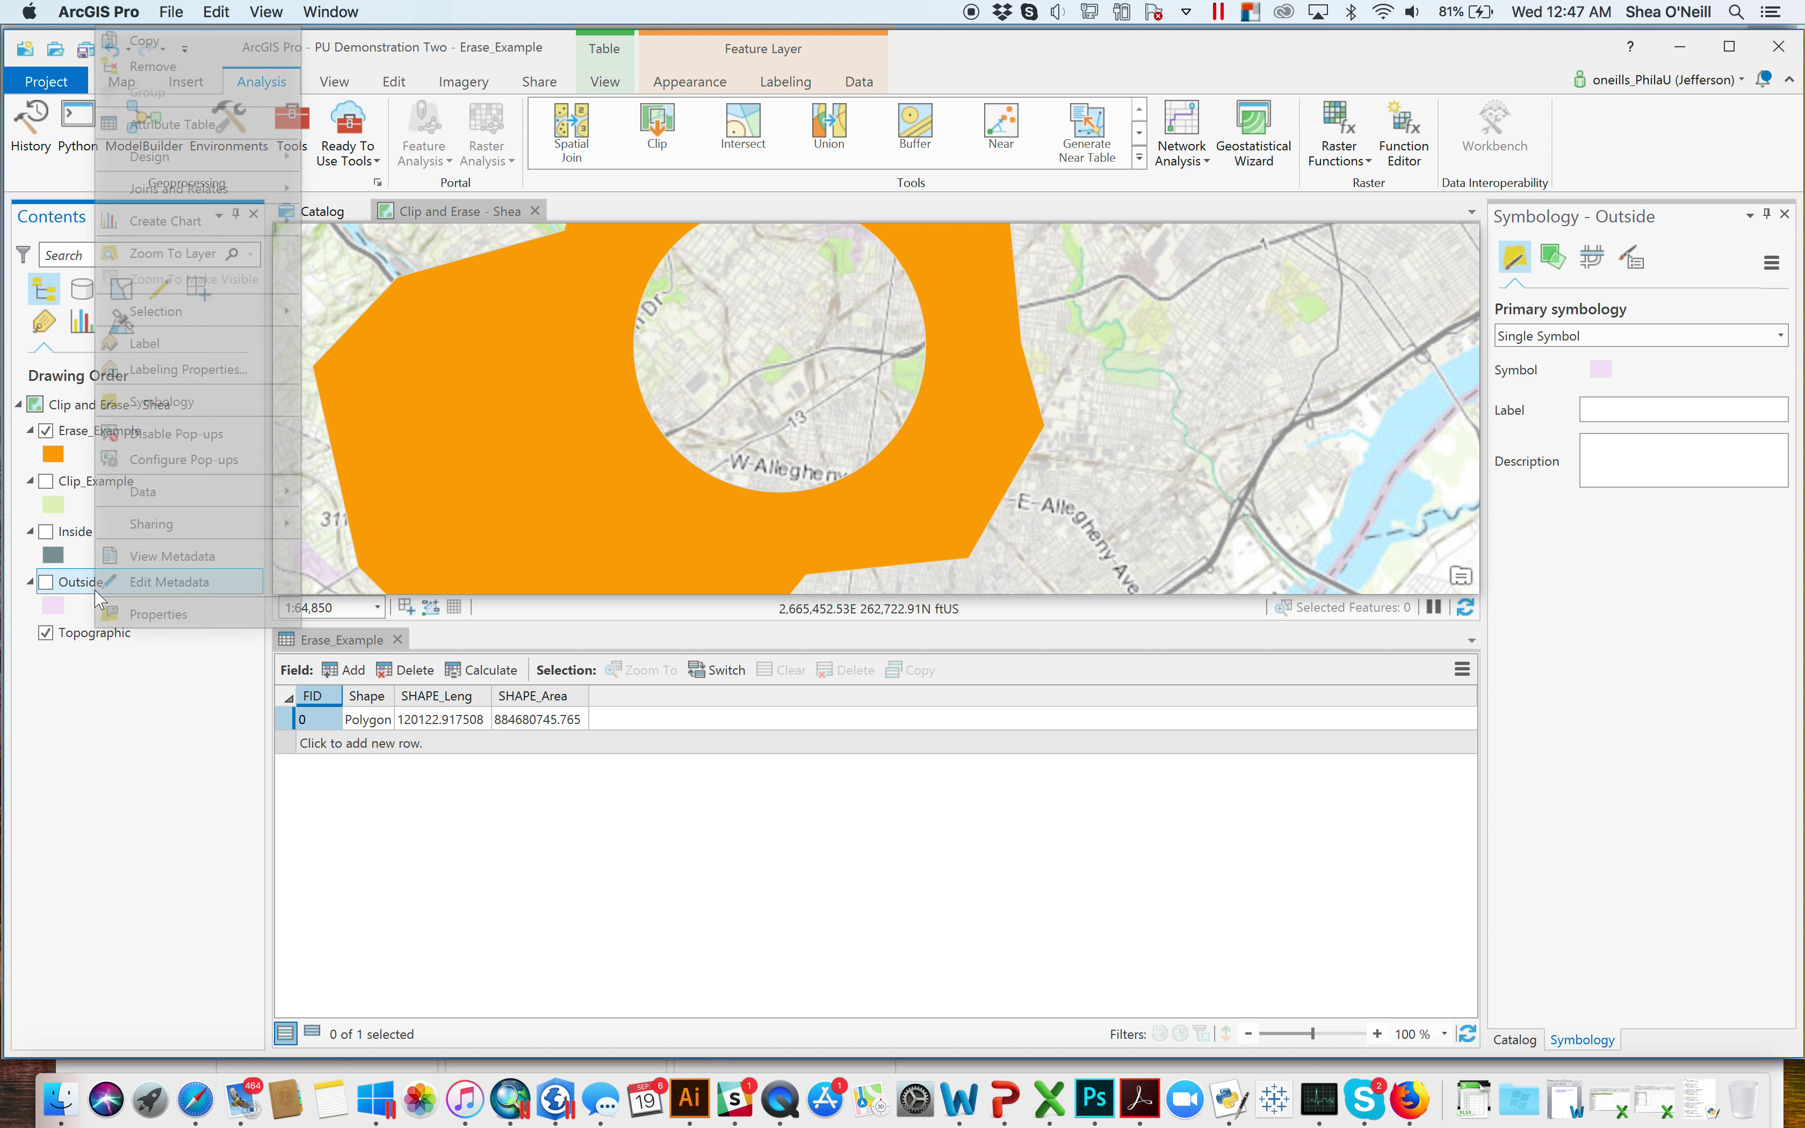
{"action": "left_click", "coordinate": [211, 138]}
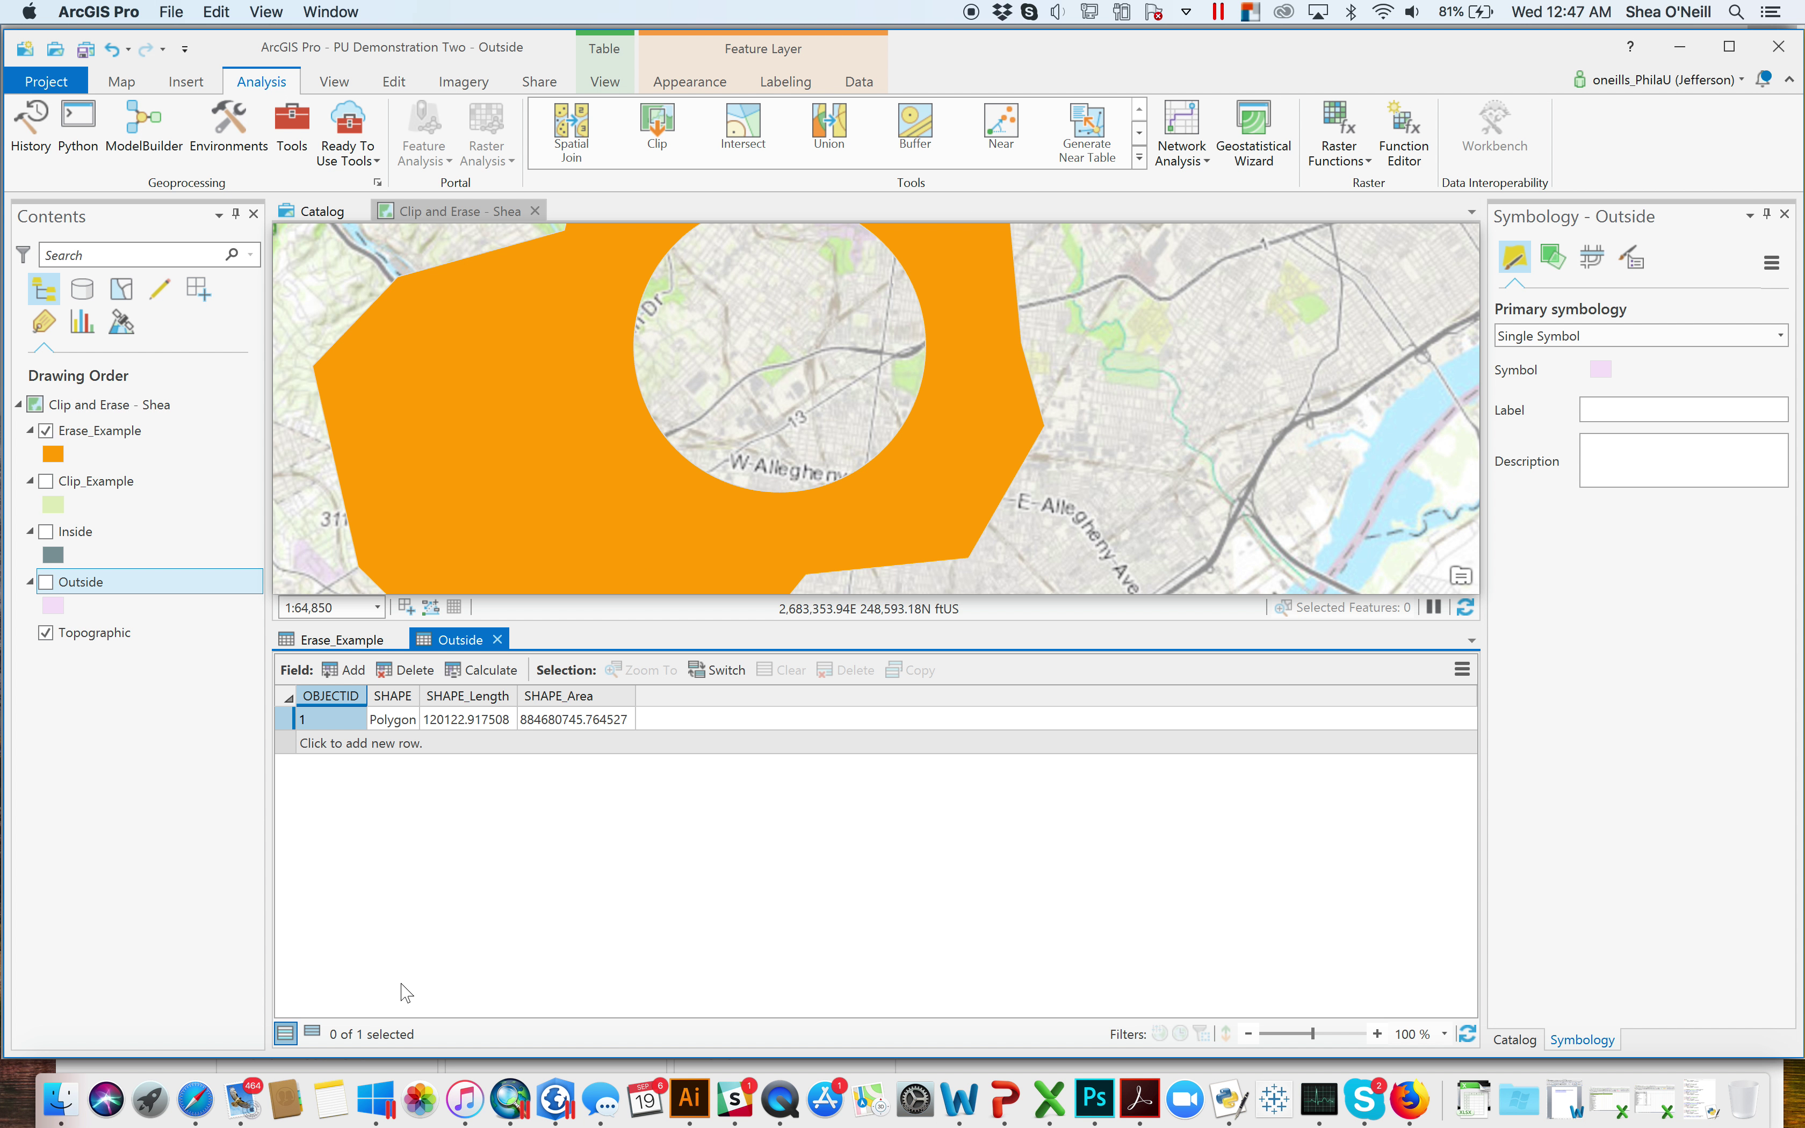
{"action": "left_click", "coordinate": [380, 639]}
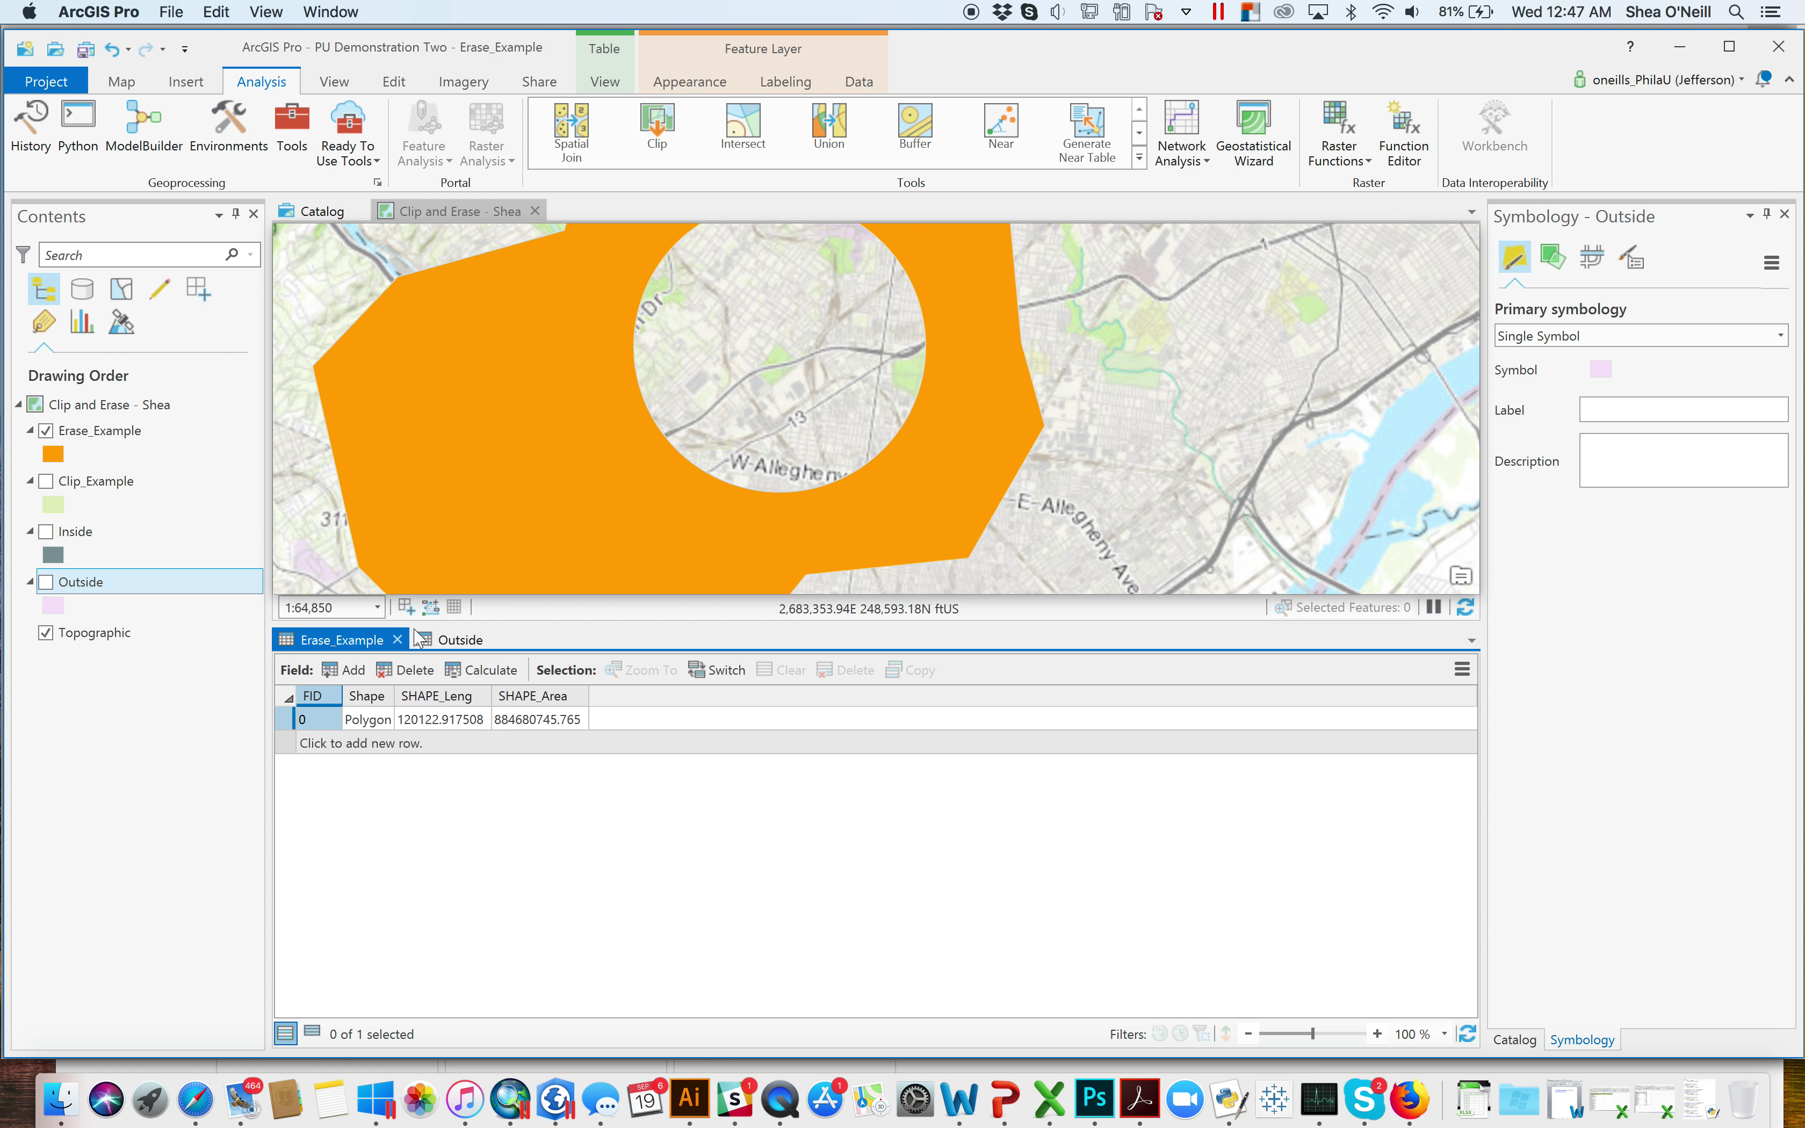
{"action": "left_click", "coordinate": [443, 639]}
{"action": "left_click", "coordinate": [462, 645]}
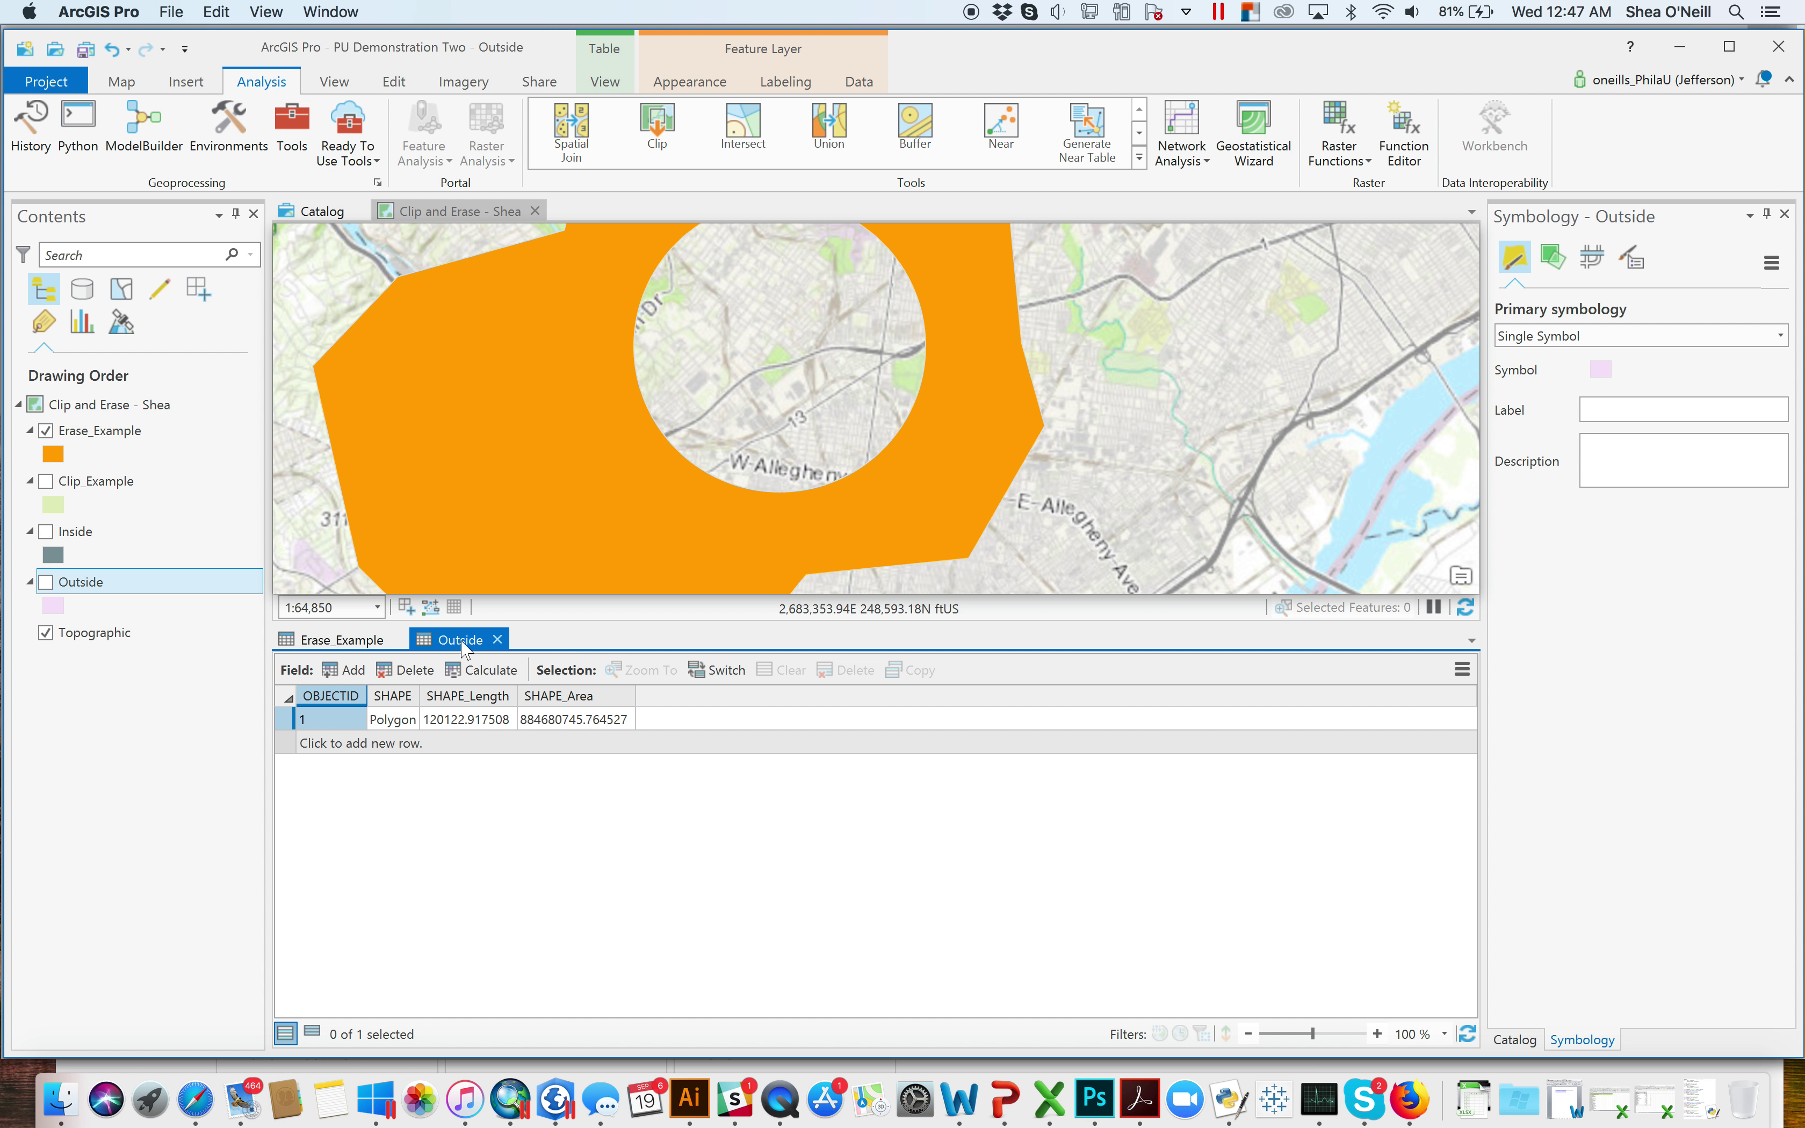
{"action": "left_click", "coordinate": [497, 640]}
{"action": "left_click", "coordinate": [398, 640]}
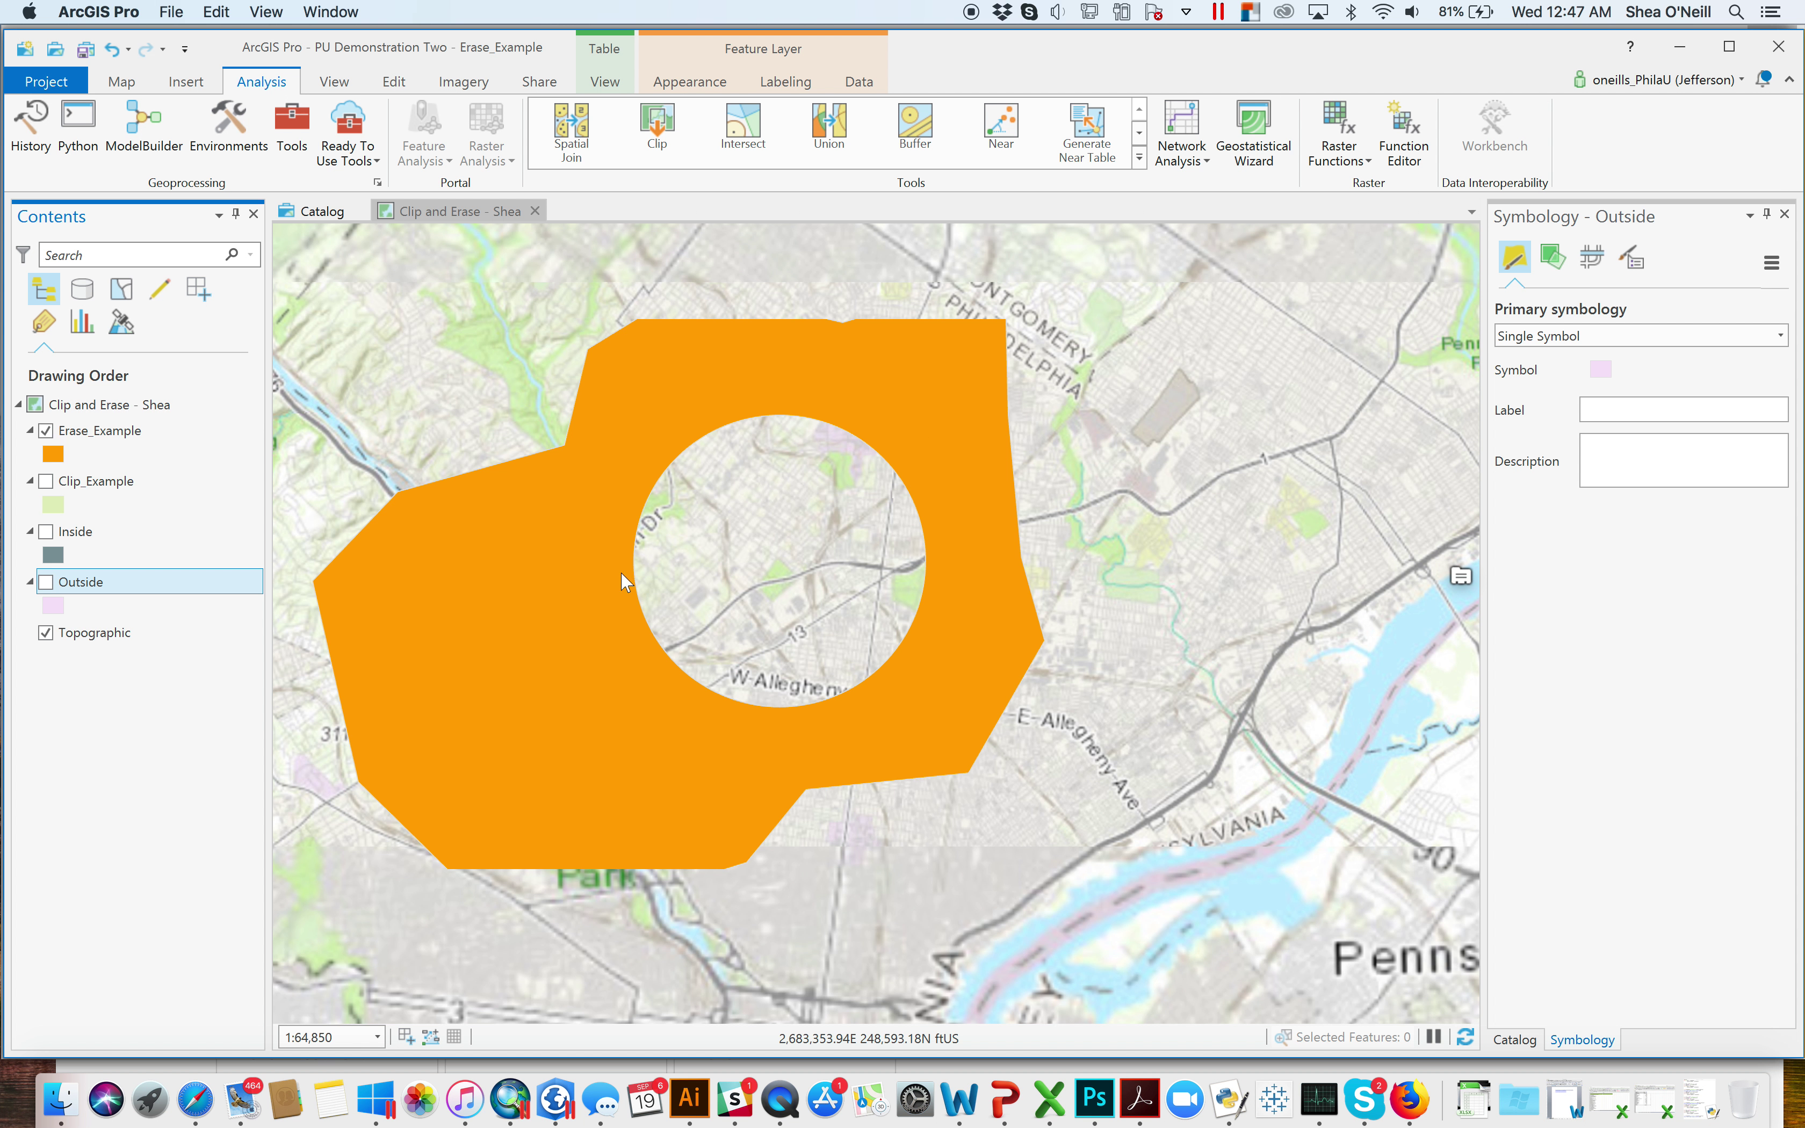
Switch to ArcMap and add the Inside and Outside feature classes from Clip_Erase in September_21st's Sept21_DemonstratingTools.gdb to the map
{"action": "left_click", "coordinate": [510, 1098]}
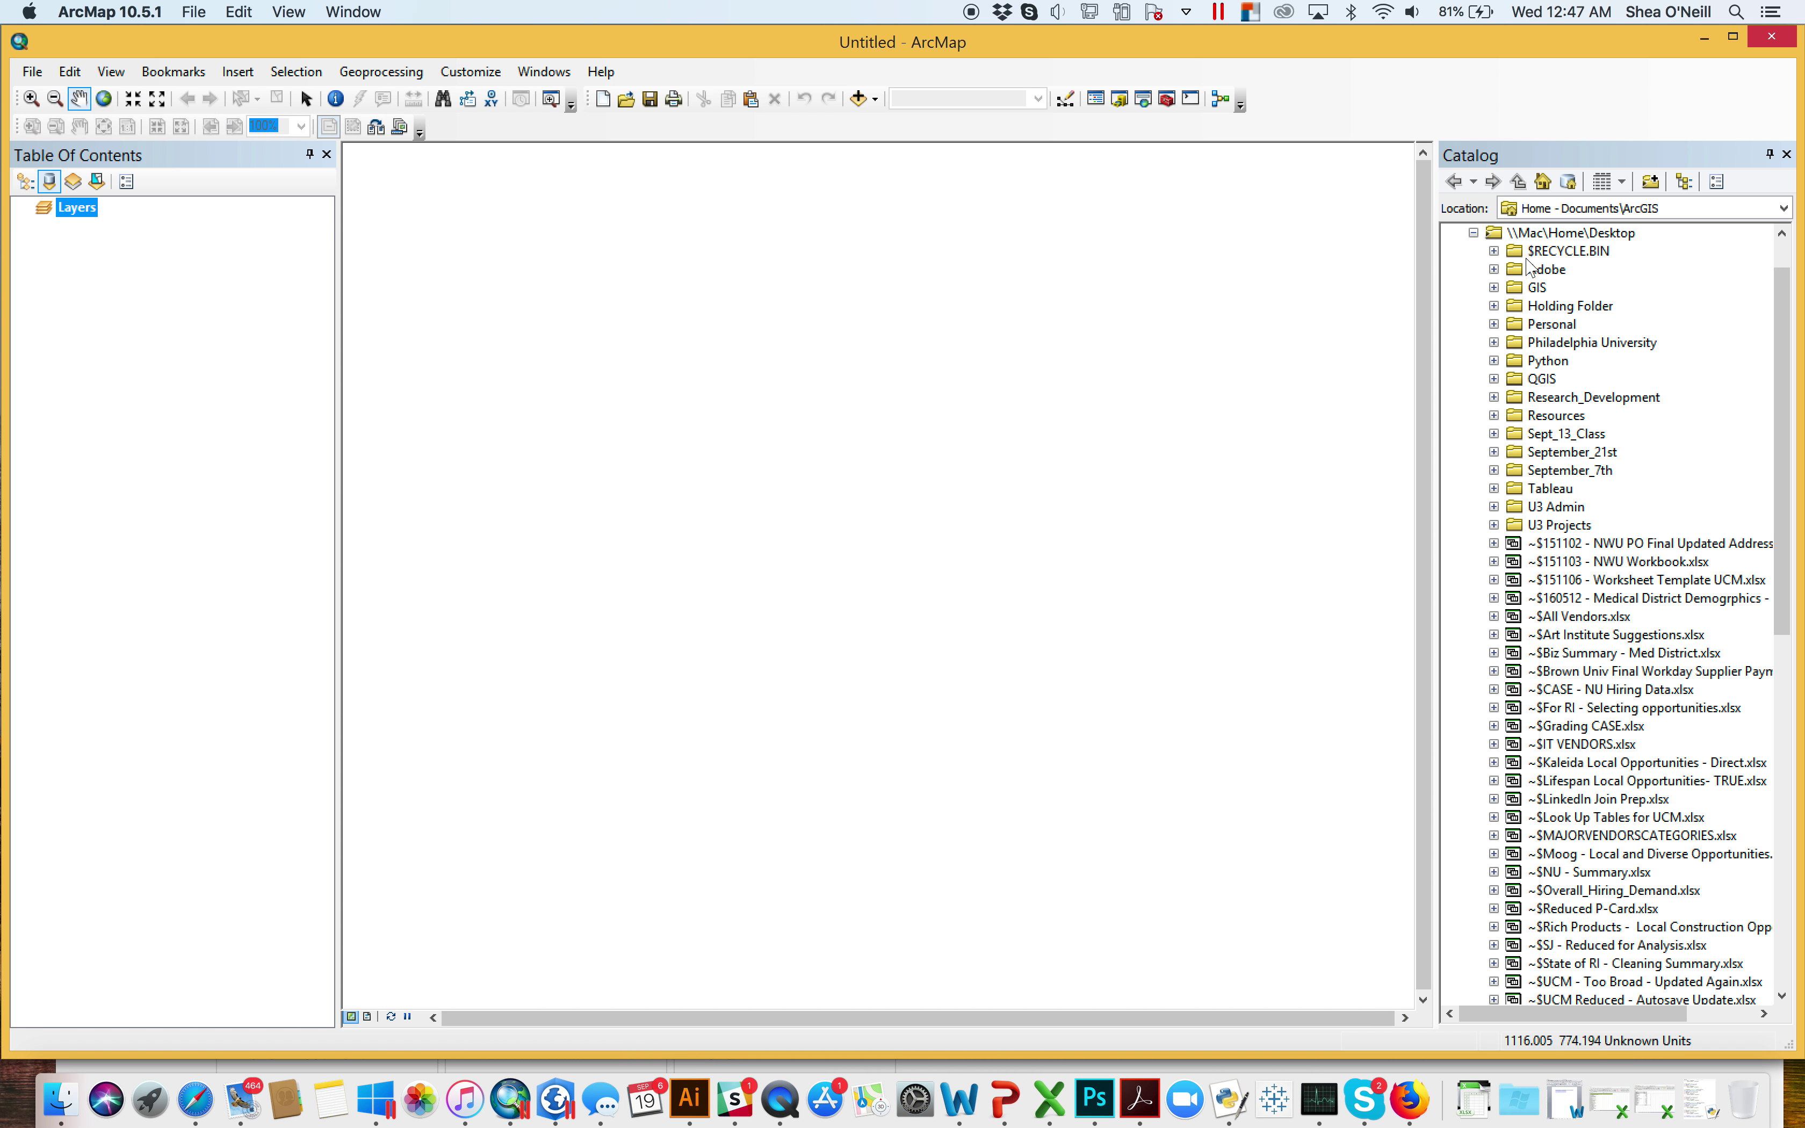
{"action": "left_click", "coordinate": [1494, 288]}
{"action": "left_click", "coordinate": [1496, 290]}
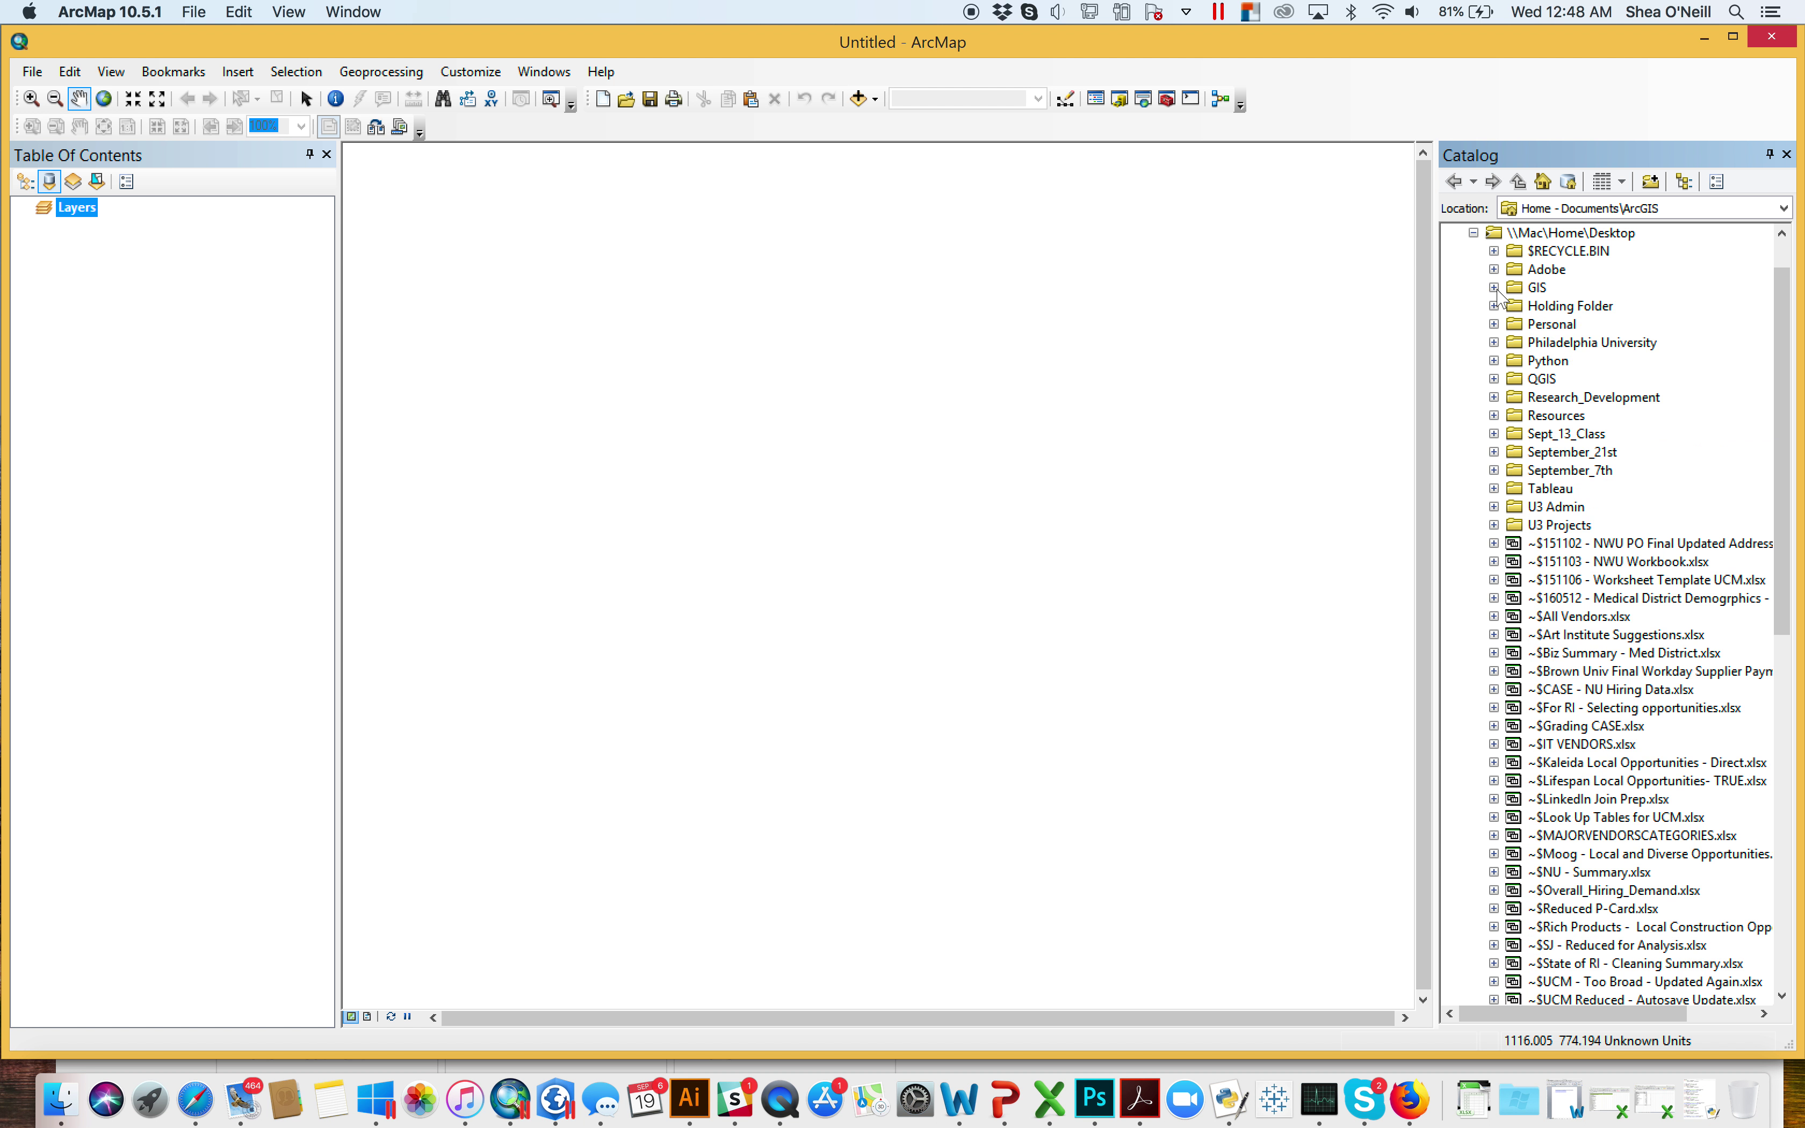
{"action": "left_click", "coordinate": [1494, 453]}
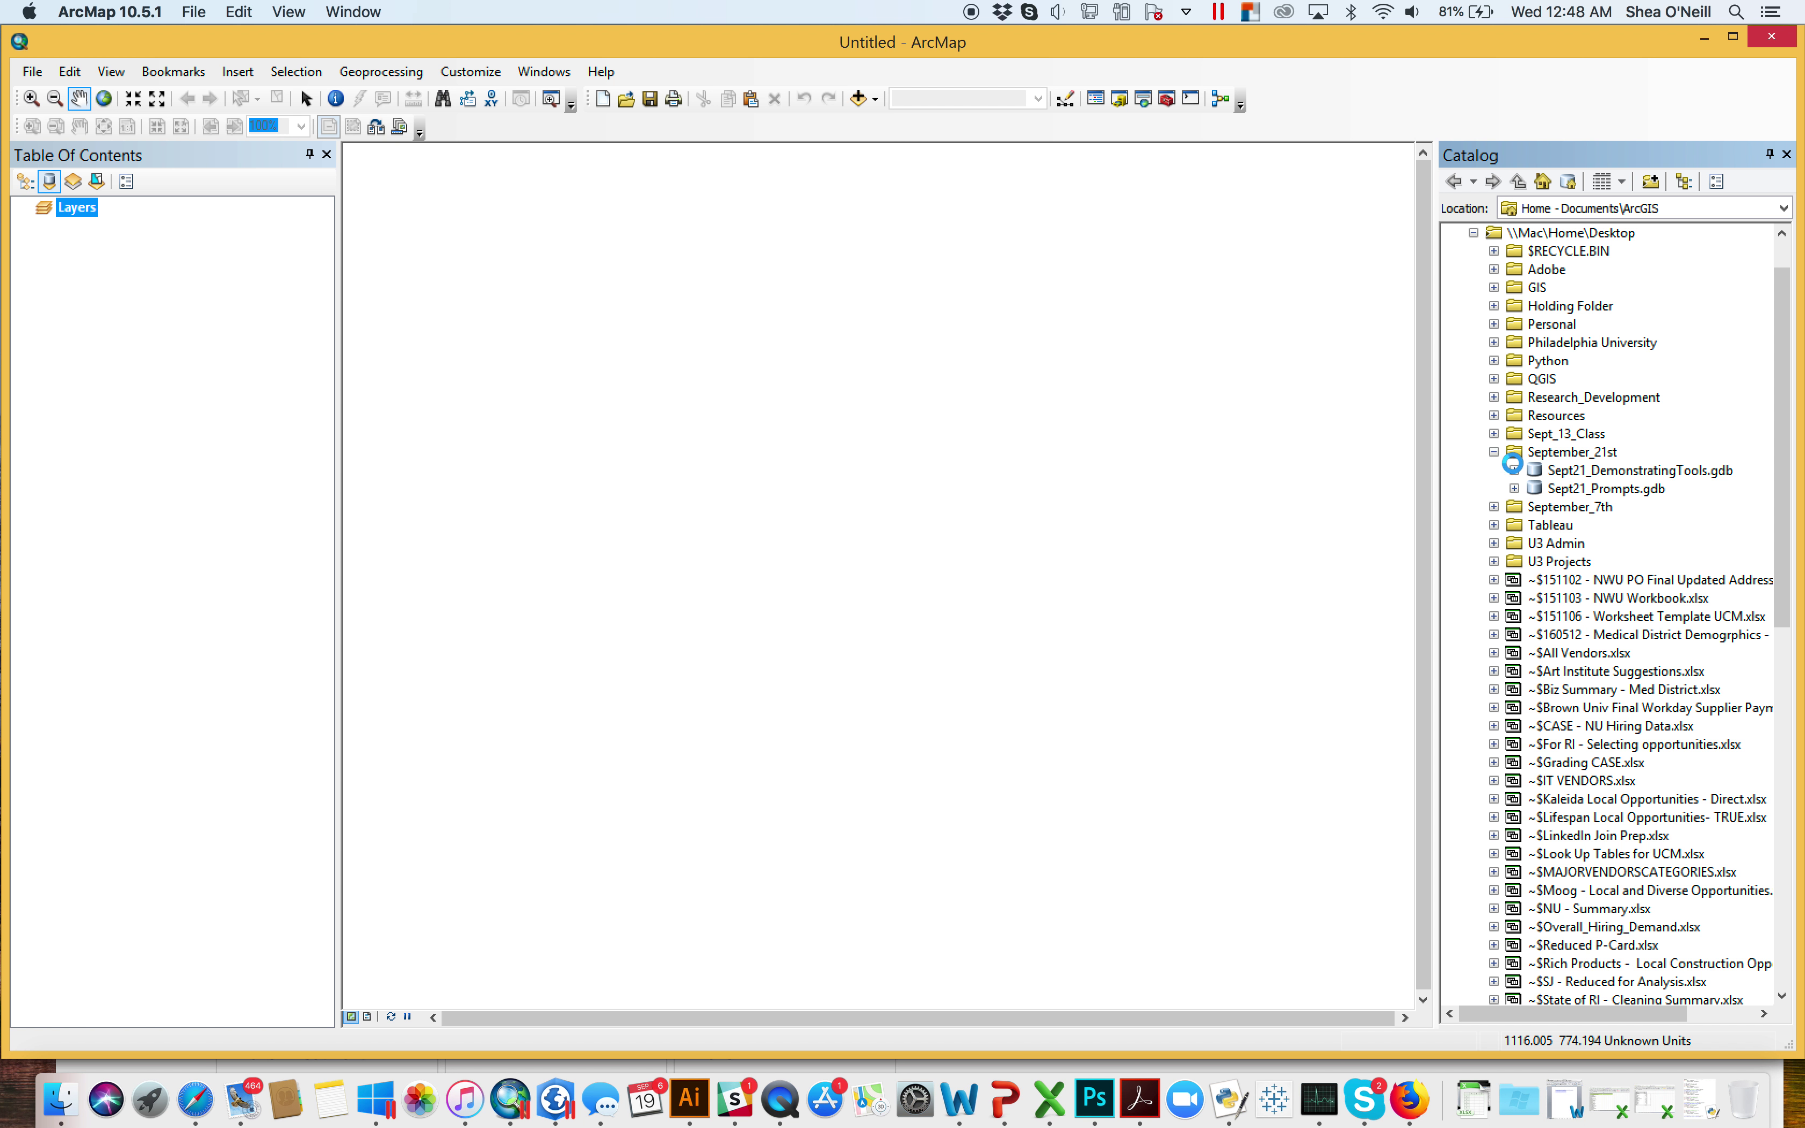
{"action": "left_click", "coordinate": [1514, 470]}
{"action": "left_click", "coordinate": [1535, 489]}
{"action": "left_click", "coordinate": [1605, 506]}
{"action": "left_click_drag", "start_coordinate": [1616, 526], "coordinate": [1095, 471]}
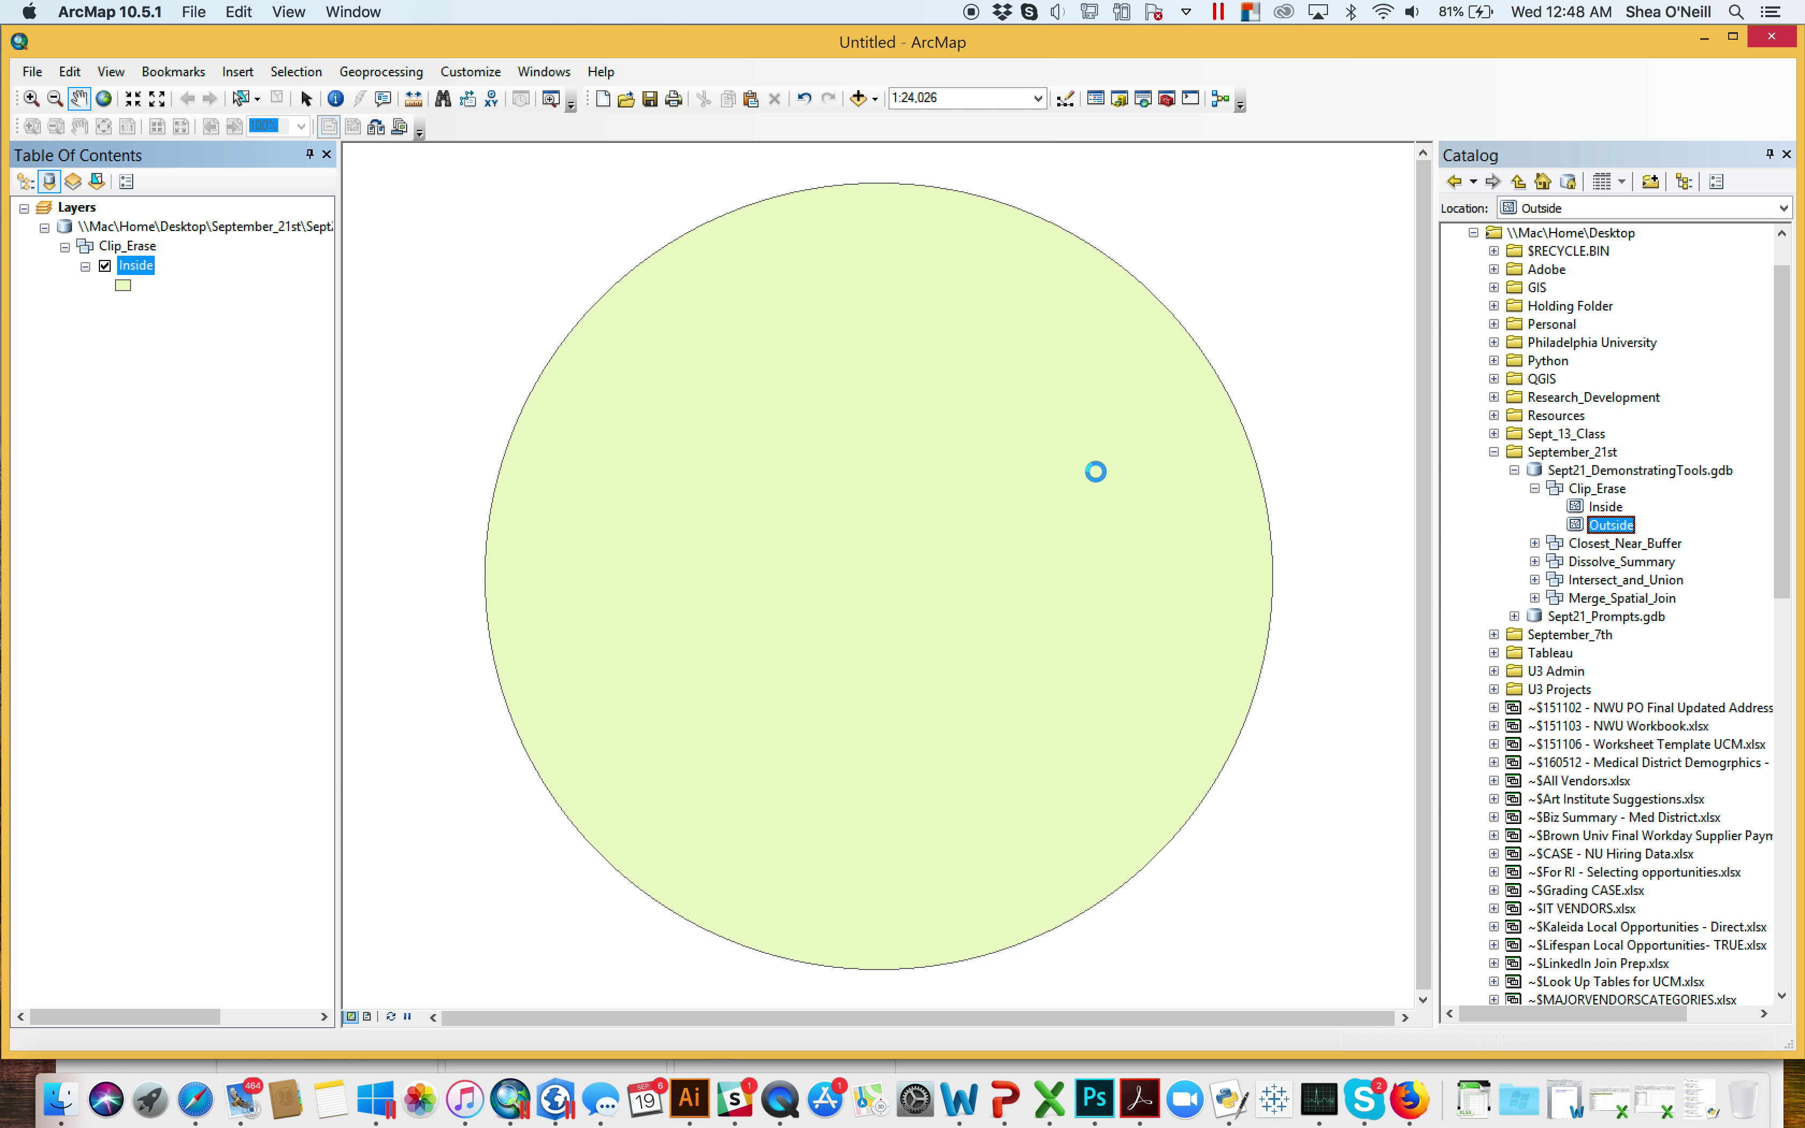
List the layers by drawing order, recolor Outside purple, and move Inside above it so both polygons show
{"action": "left_click", "coordinate": [25, 182]}
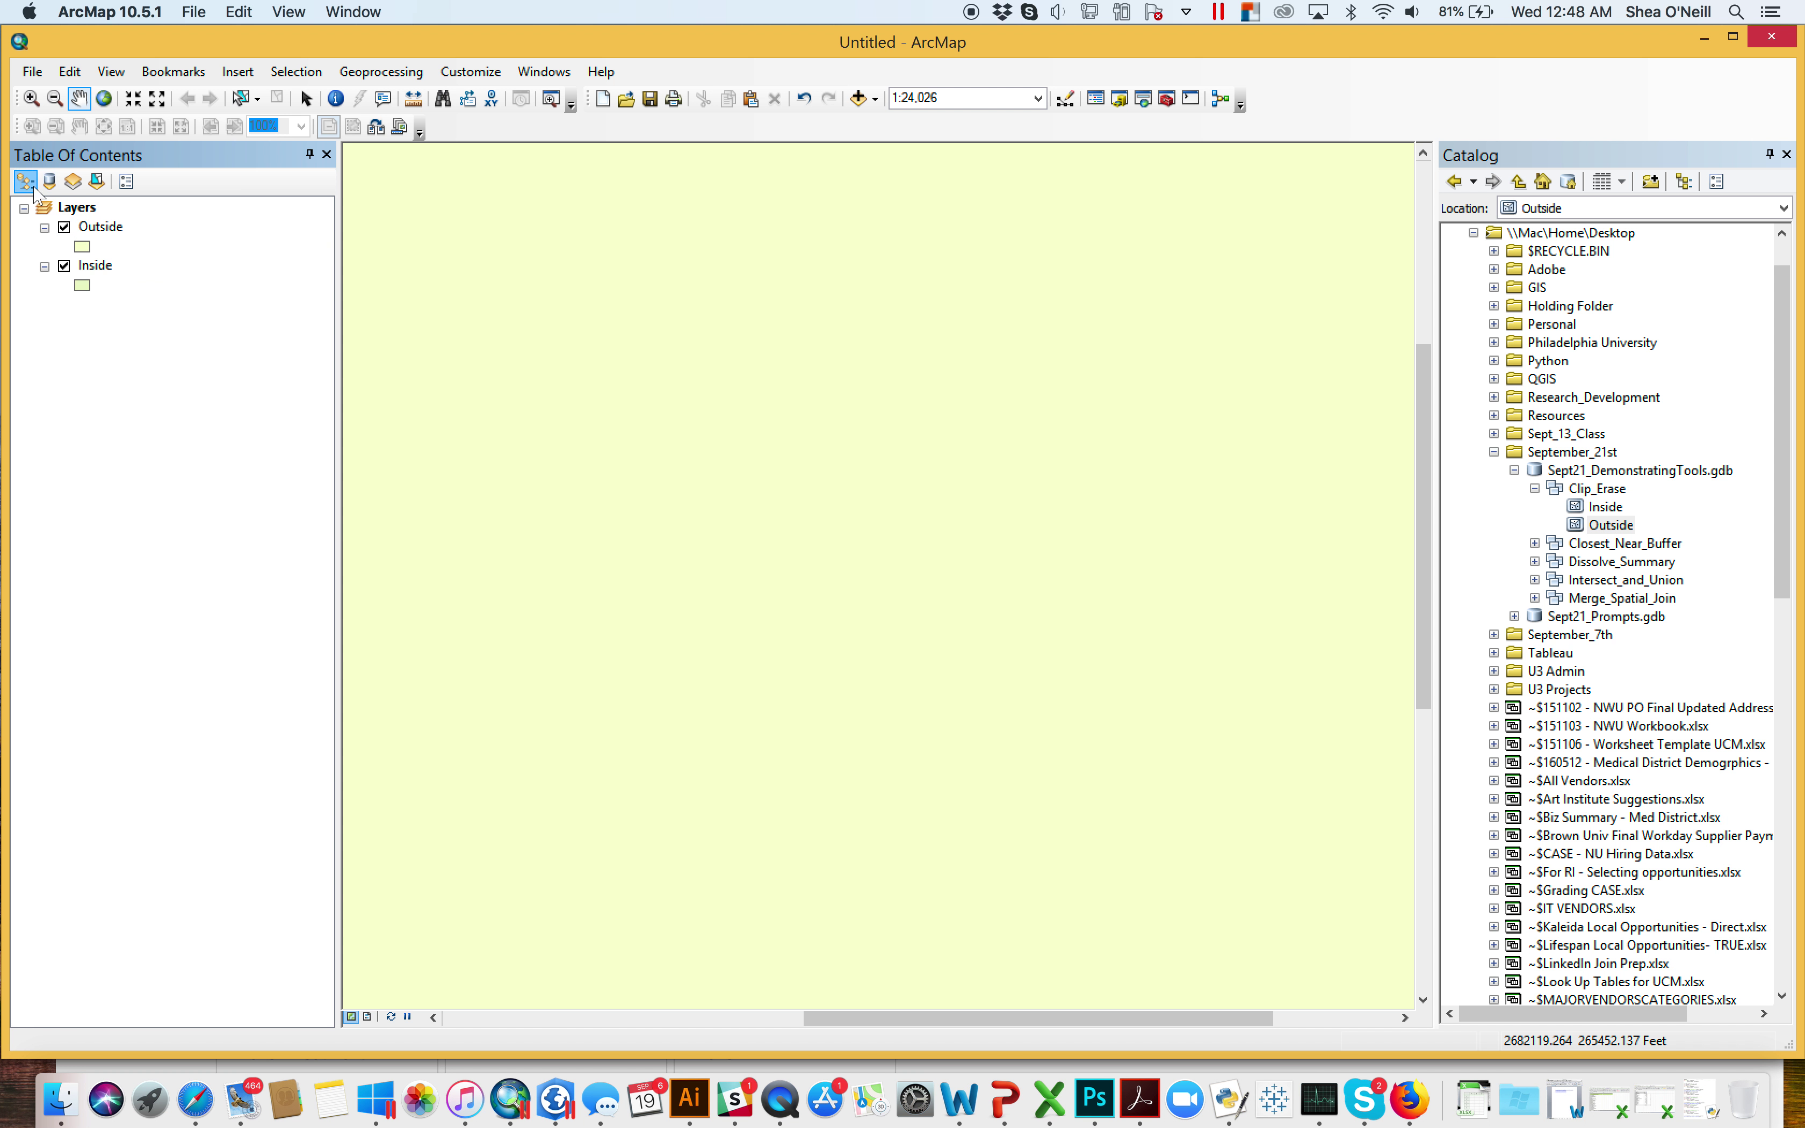
{"action": "right_click", "coordinate": [86, 248]}
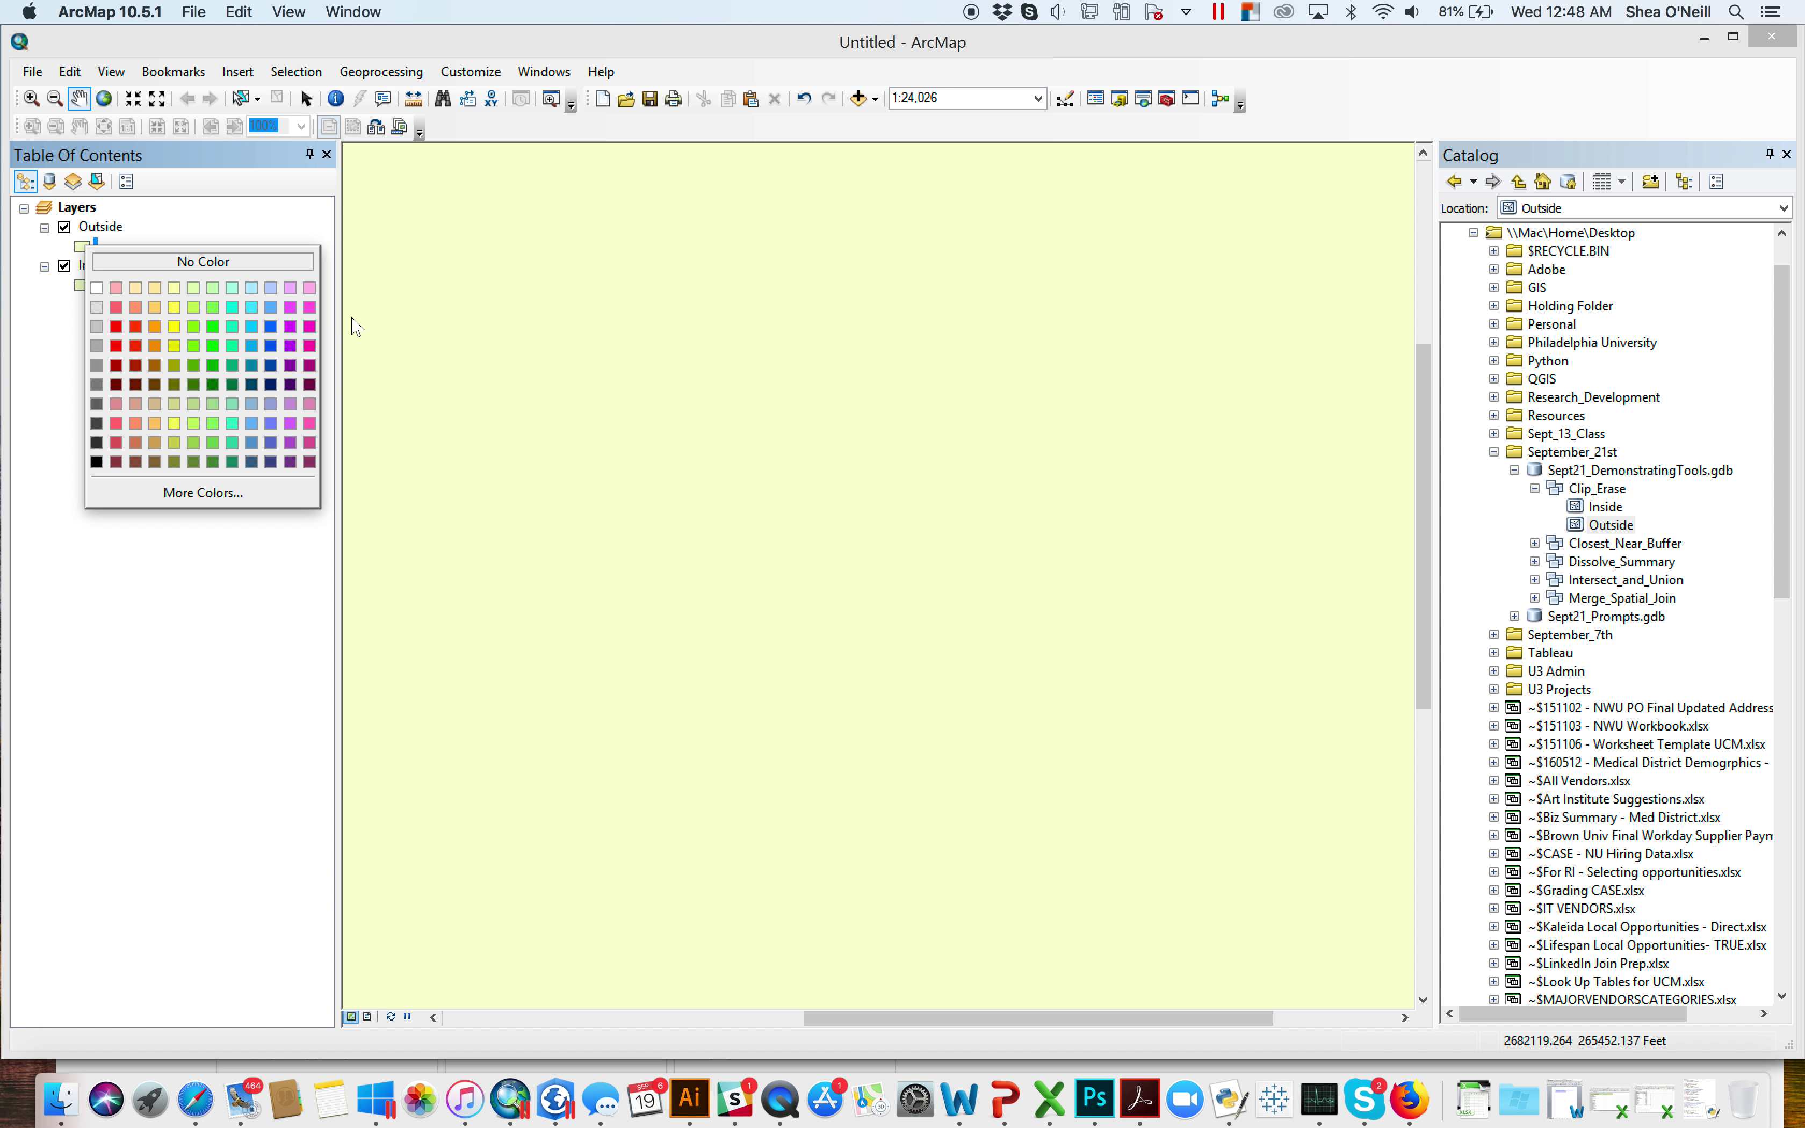
{"action": "left_click", "coordinate": [288, 330]}
{"action": "scroll", "coordinate": [507, 426], "scroll_direction": "down", "scroll_amount": 5}
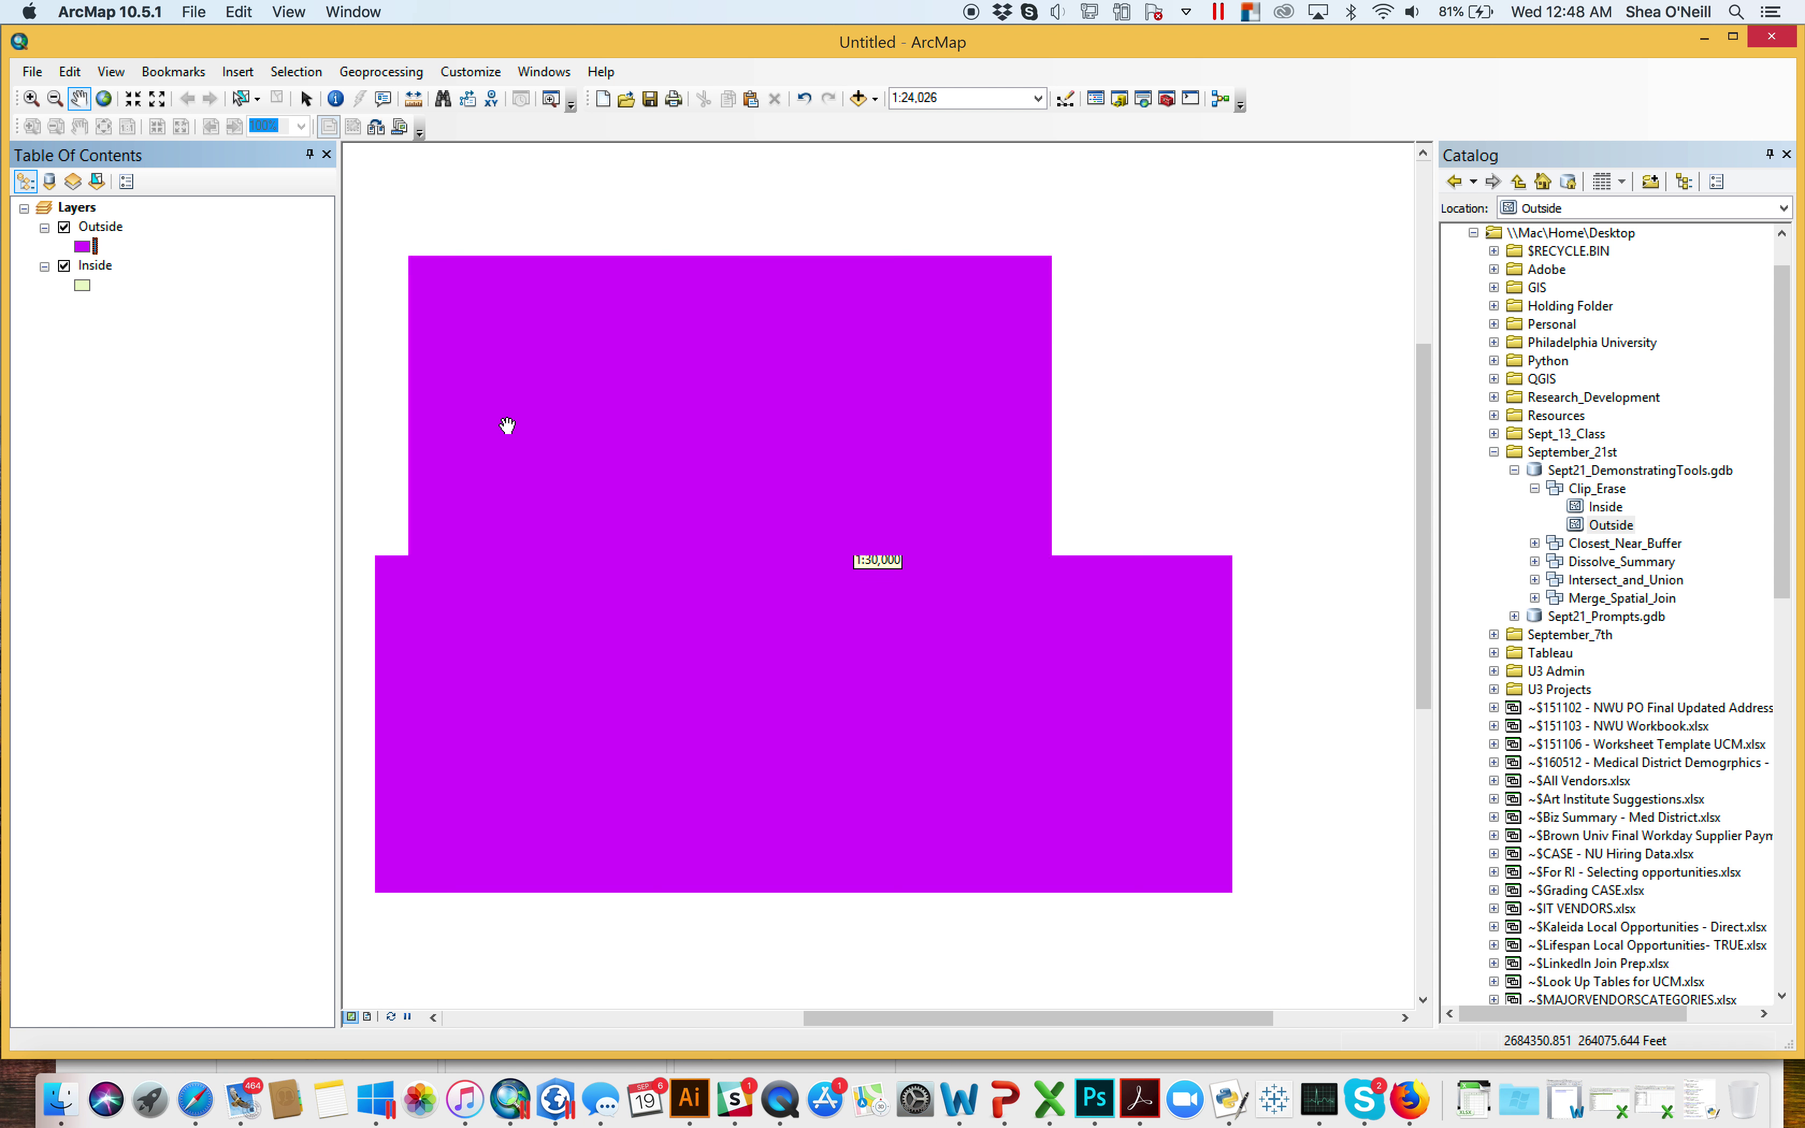
{"action": "left_click_drag", "start_coordinate": [109, 284], "coordinate": [96, 224]}
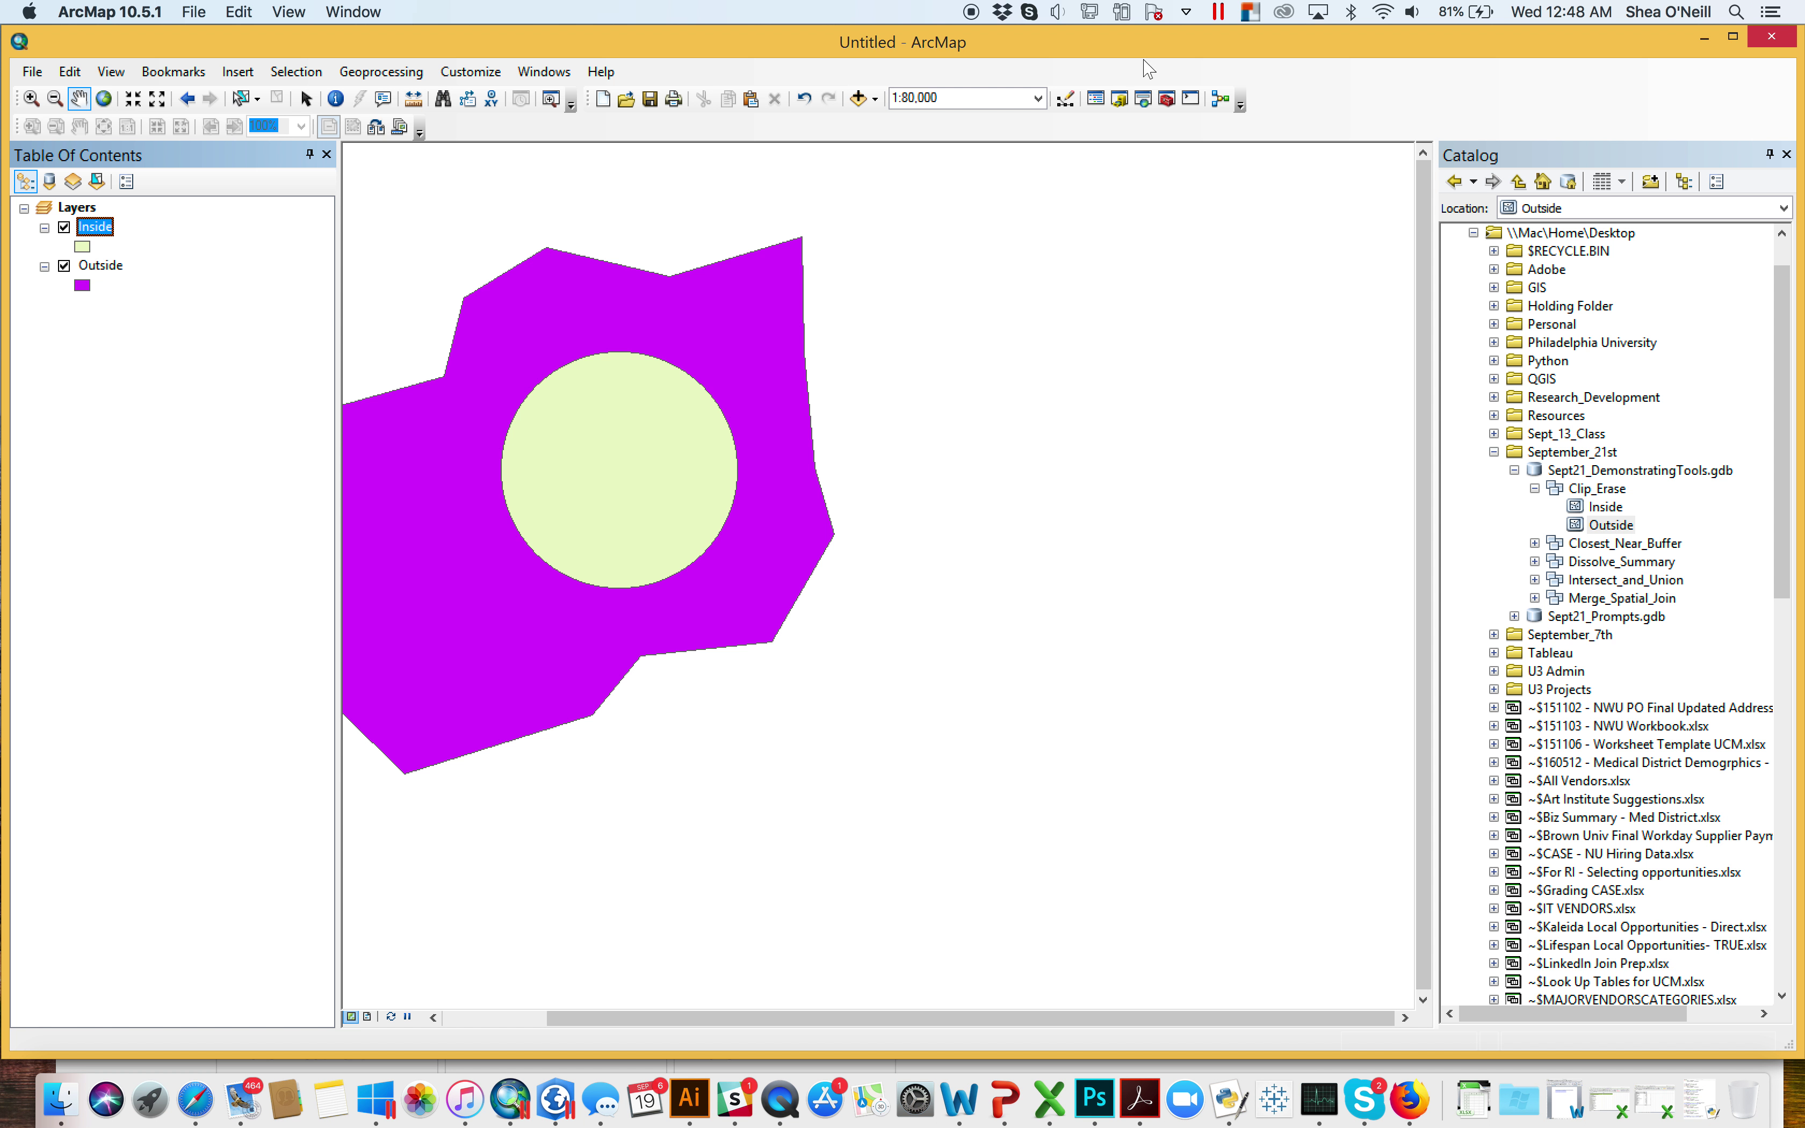
Open the Erase tool from the Overlay toolset of Analysis Tools, keeping the layer list uncovered
{"action": "left_click", "coordinate": [1167, 99]}
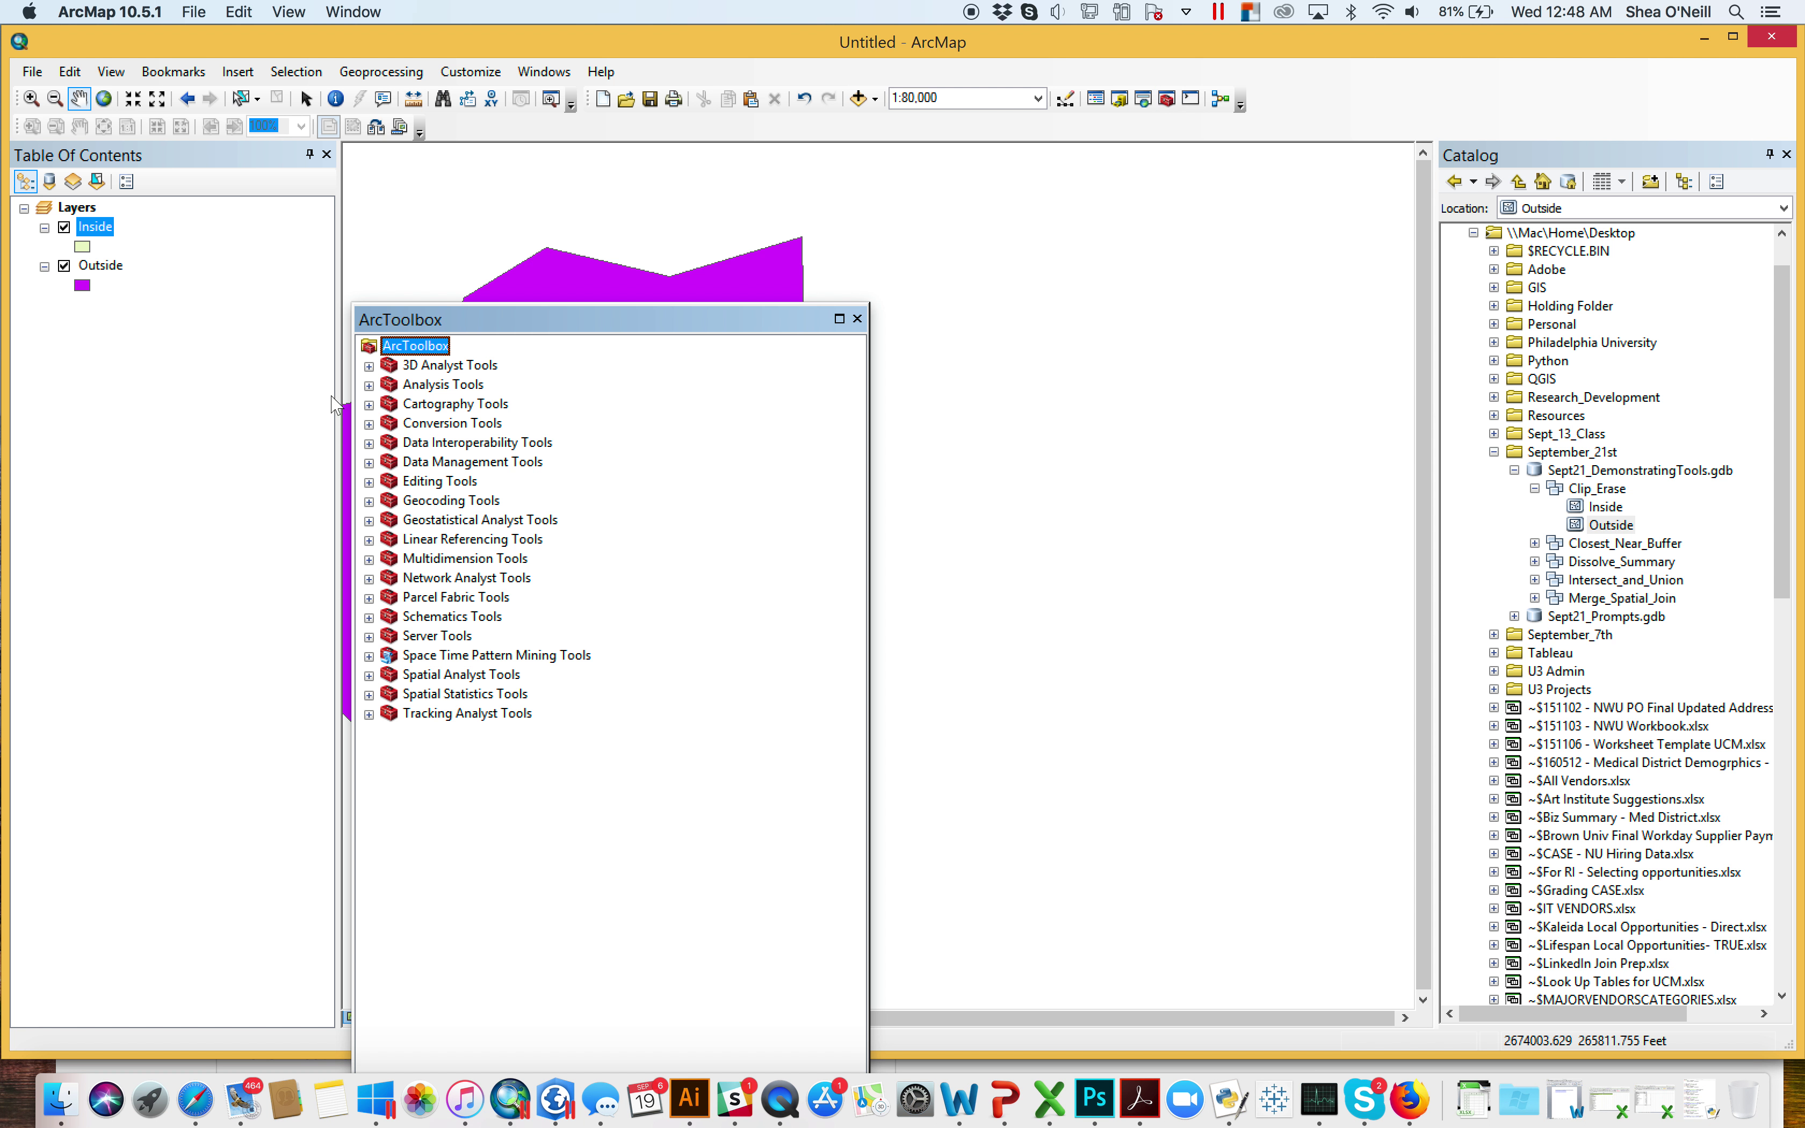
{"action": "left_click", "coordinate": [369, 386]}
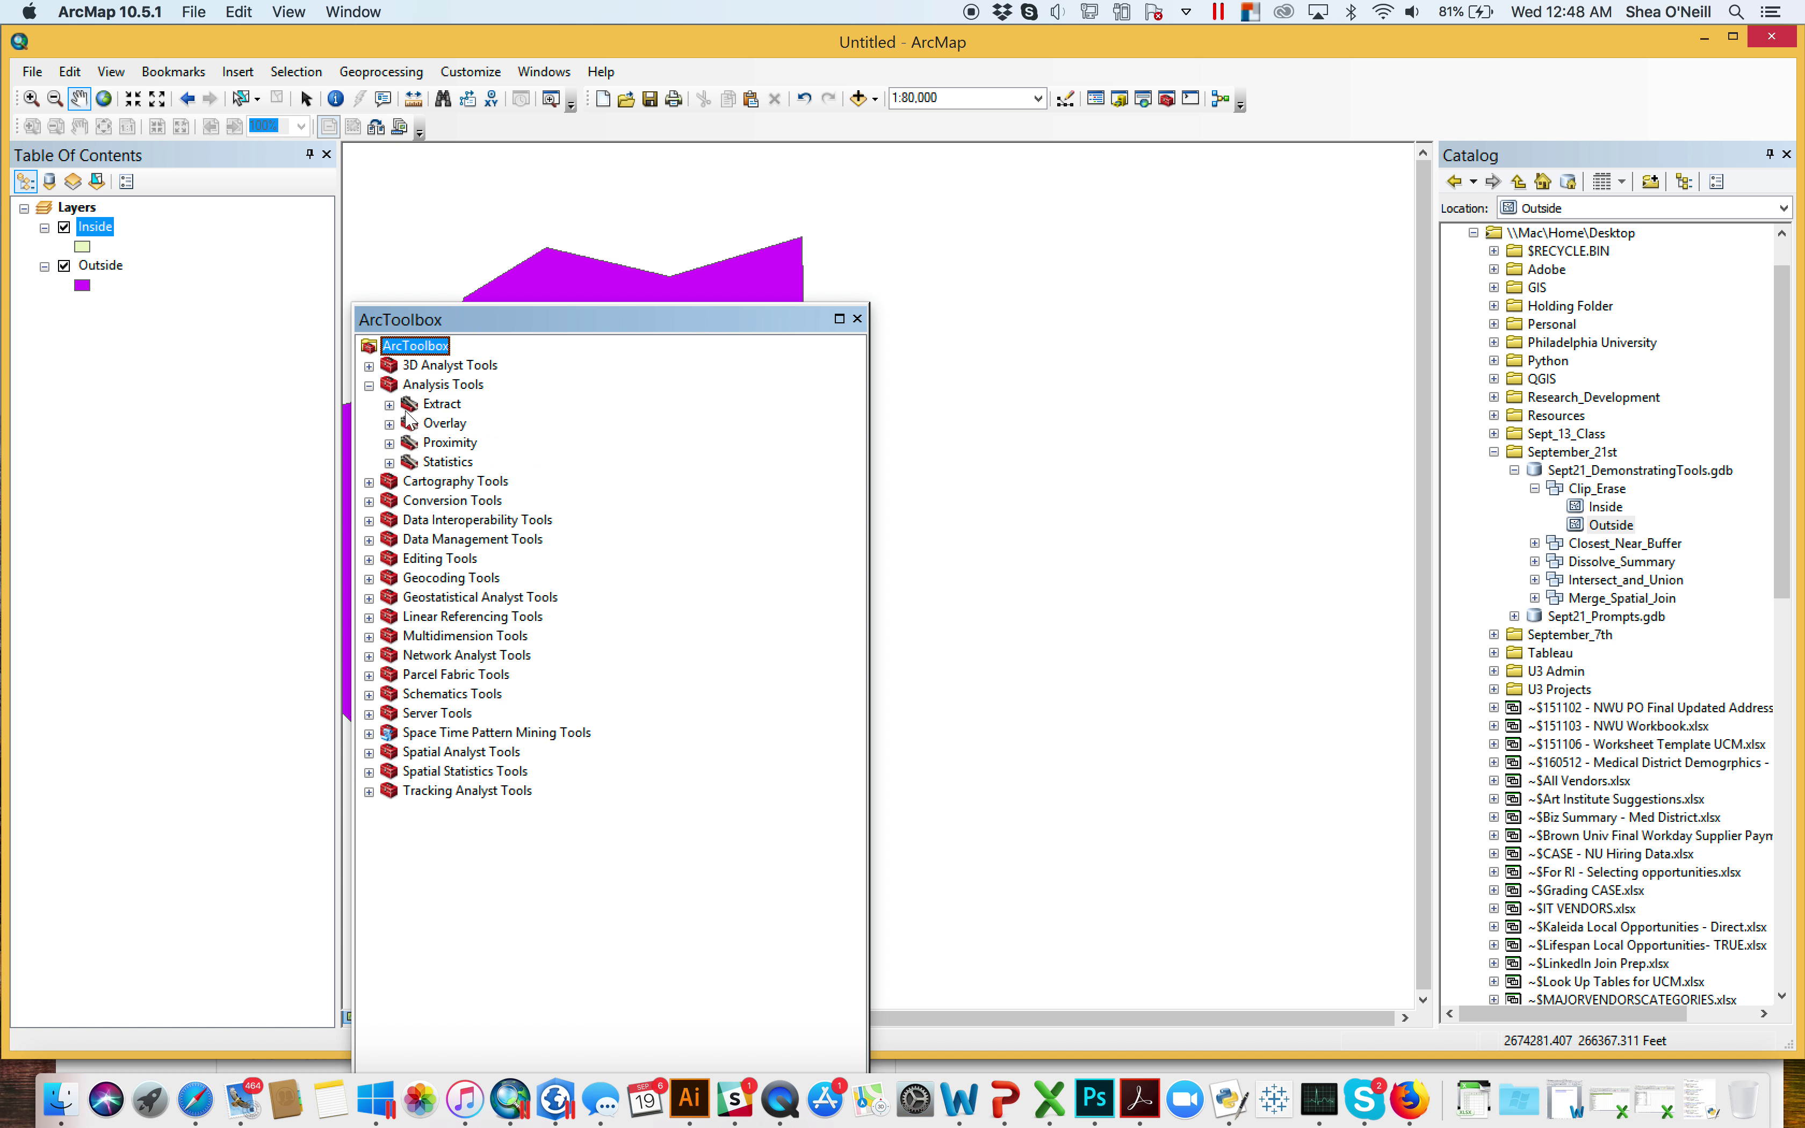
{"action": "left_click", "coordinate": [389, 405]}
{"action": "left_click", "coordinate": [390, 405]}
{"action": "left_click", "coordinate": [389, 424]}
{"action": "double_click", "coordinate": [457, 443]}
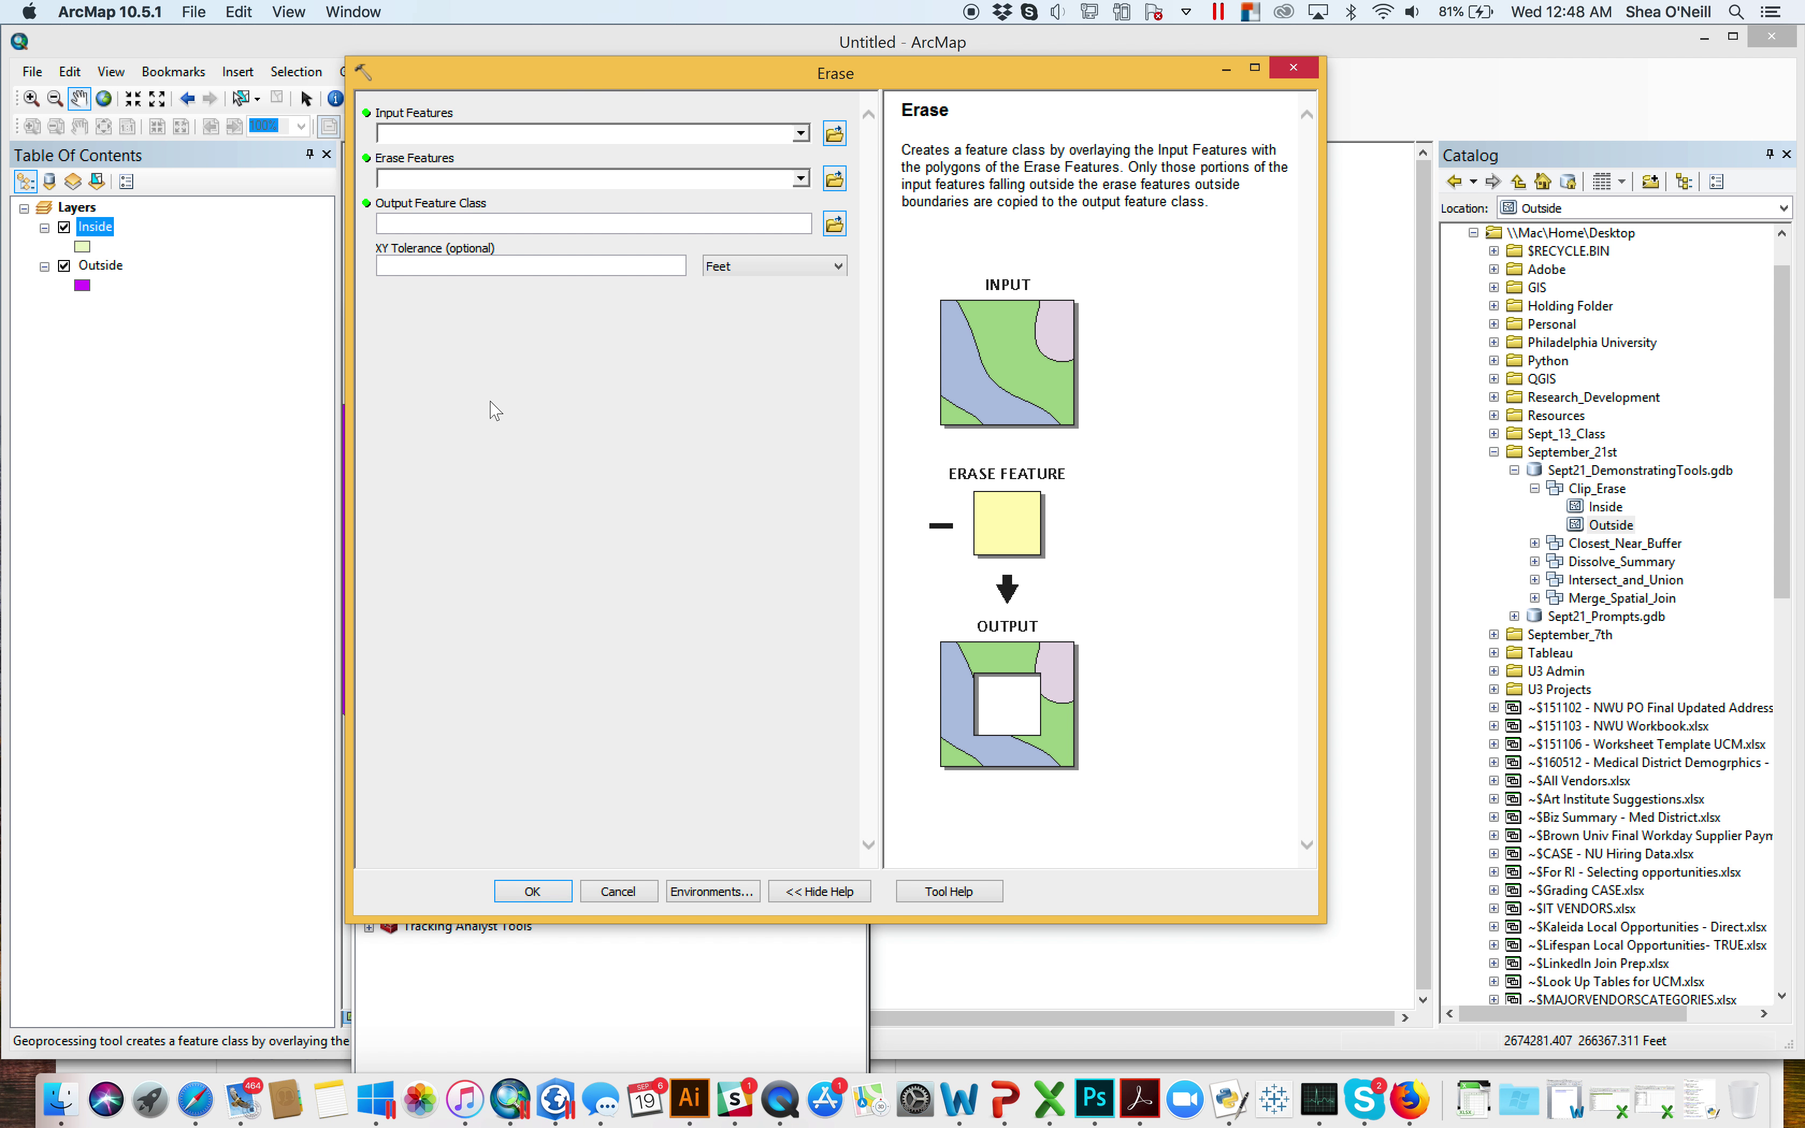
{"action": "mouse_move", "coordinate": [559, 67]}
{"action": "left_mouse_down"}
{"action": "mouse_move", "coordinate": [635, 123]}
{"action": "mouse_move", "coordinate": [752, 166]}
{"action": "left_mouse_up"}
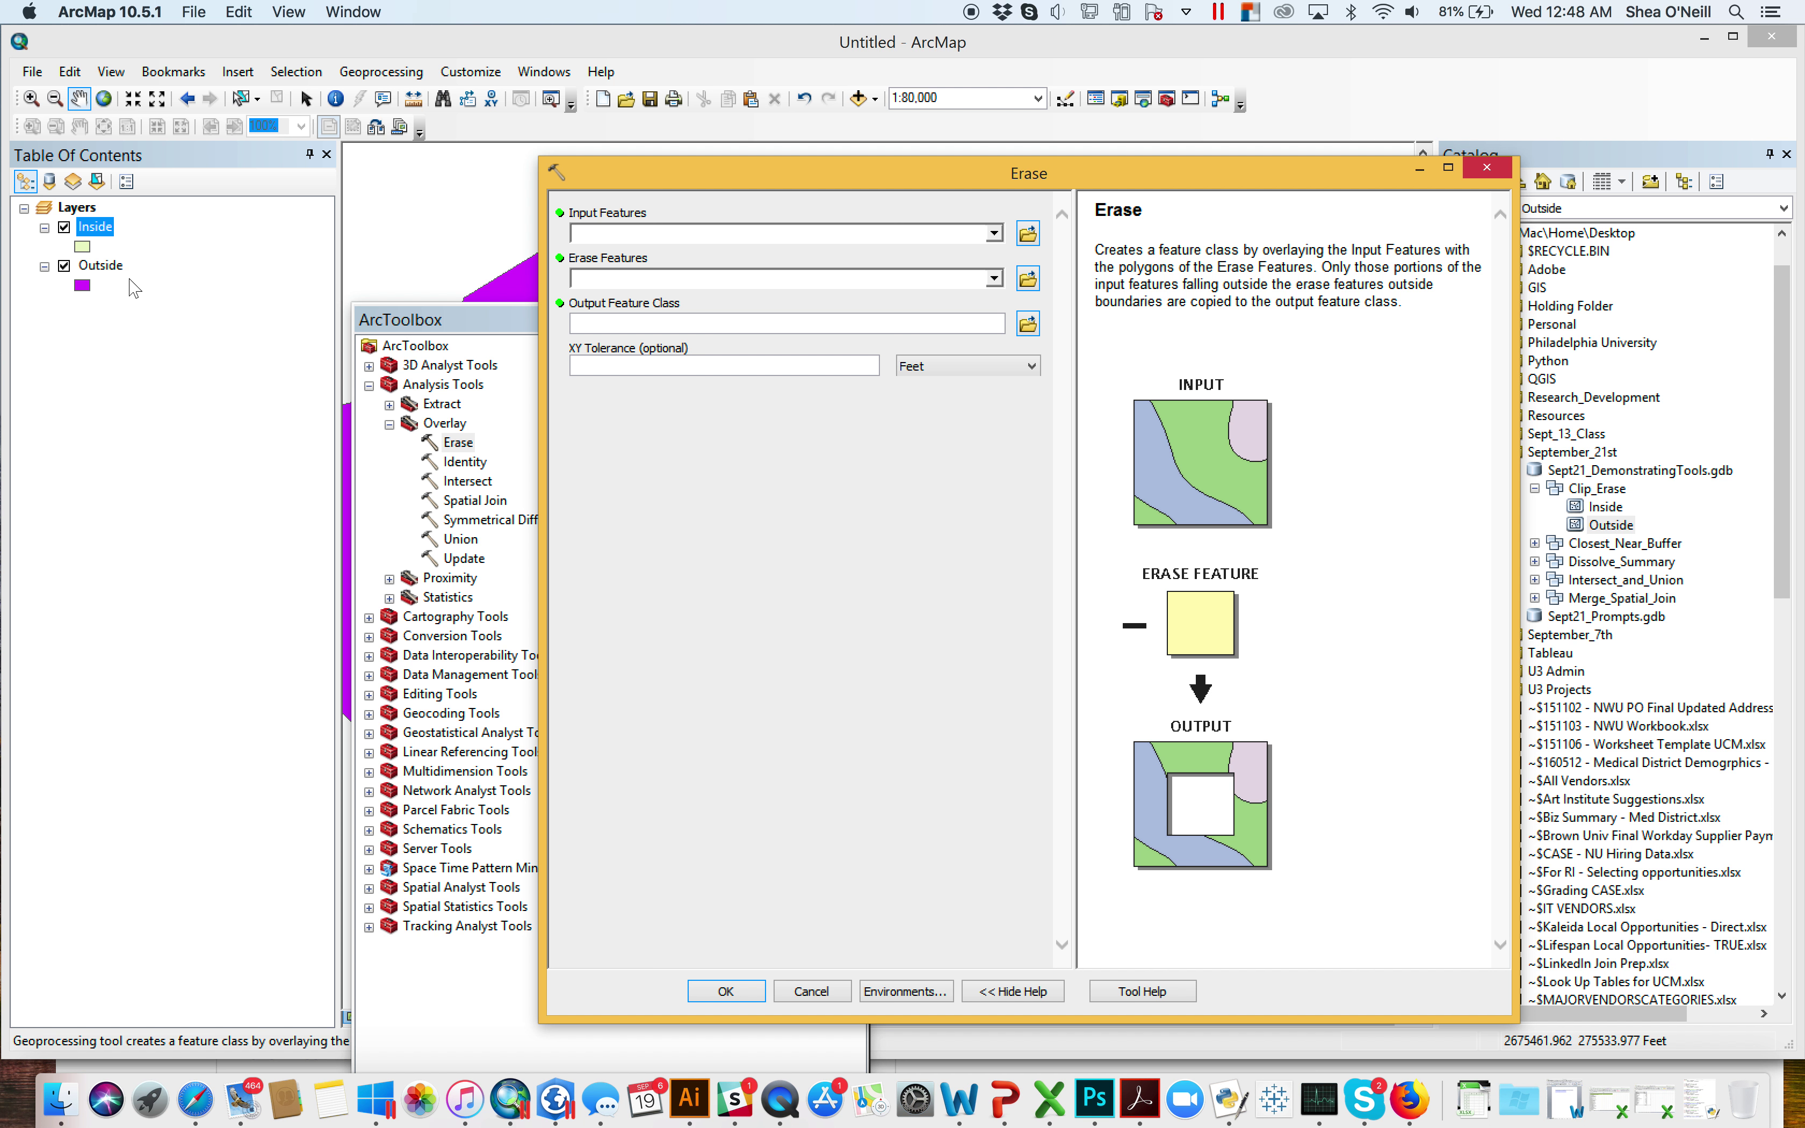
Run Erase with Outside as the input and Inside as the erase features, keeping the default output, and close ArcToolbox
{"action": "left_click_drag", "start_coordinate": [100, 266], "coordinate": [630, 232]}
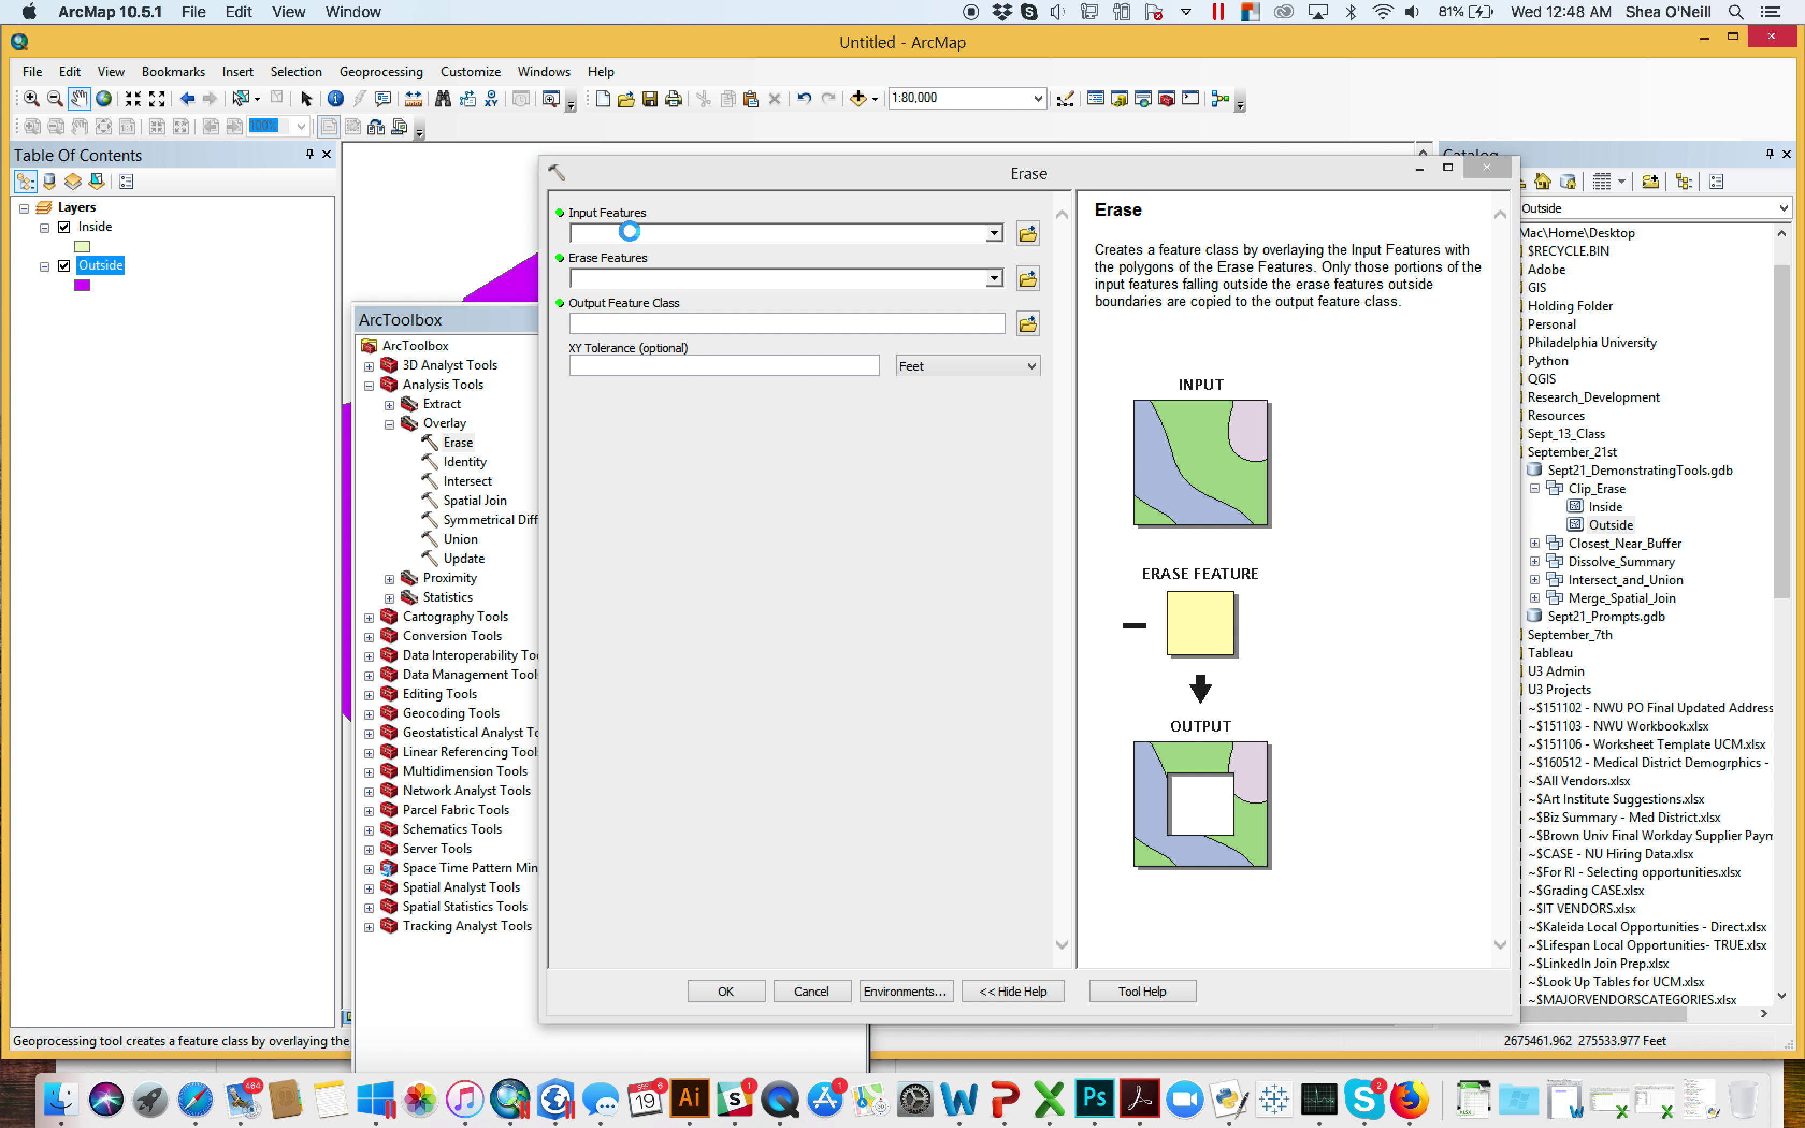
{"action": "mouse_move", "coordinate": [96, 230]}
{"action": "left_mouse_down"}
{"action": "mouse_move", "coordinate": [669, 214]}
{"action": "mouse_move", "coordinate": [763, 293]}
{"action": "mouse_move", "coordinate": [752, 283]}
{"action": "left_mouse_up"}
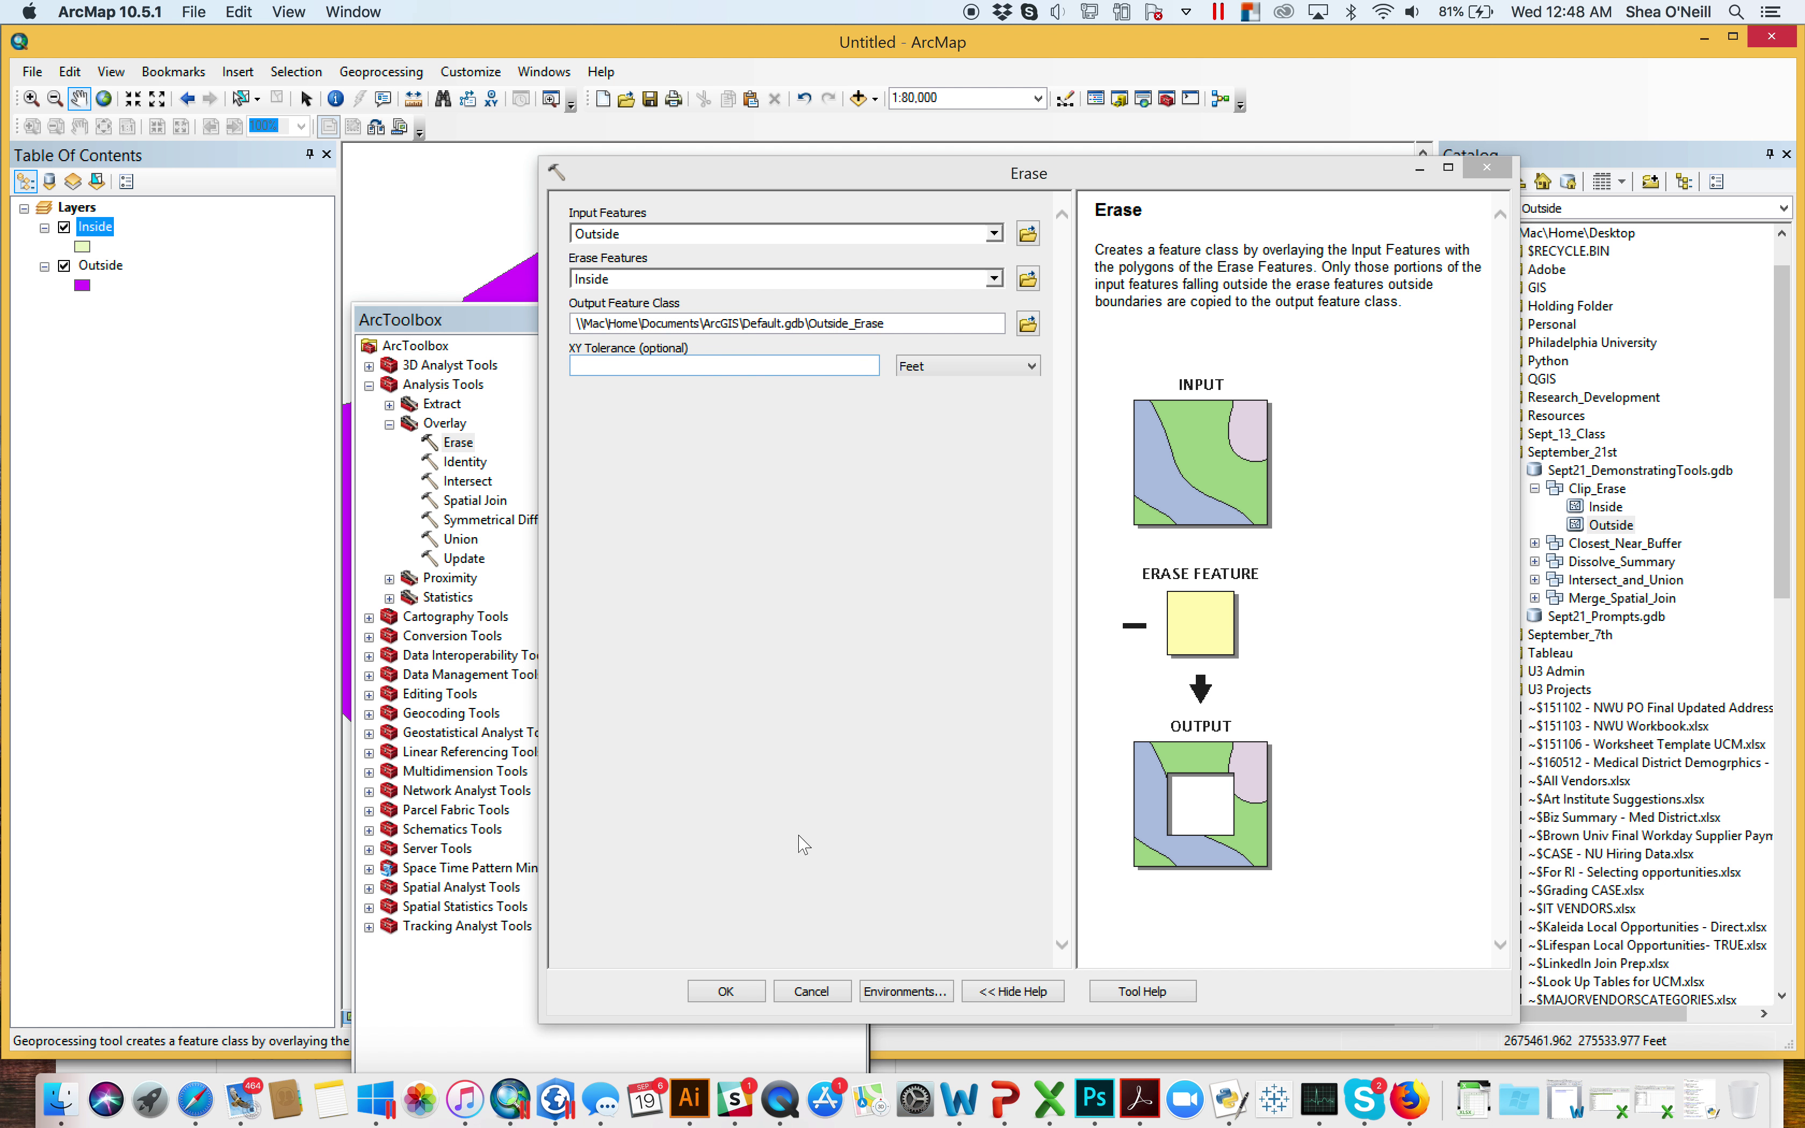
{"action": "left_click", "coordinate": [737, 992]}
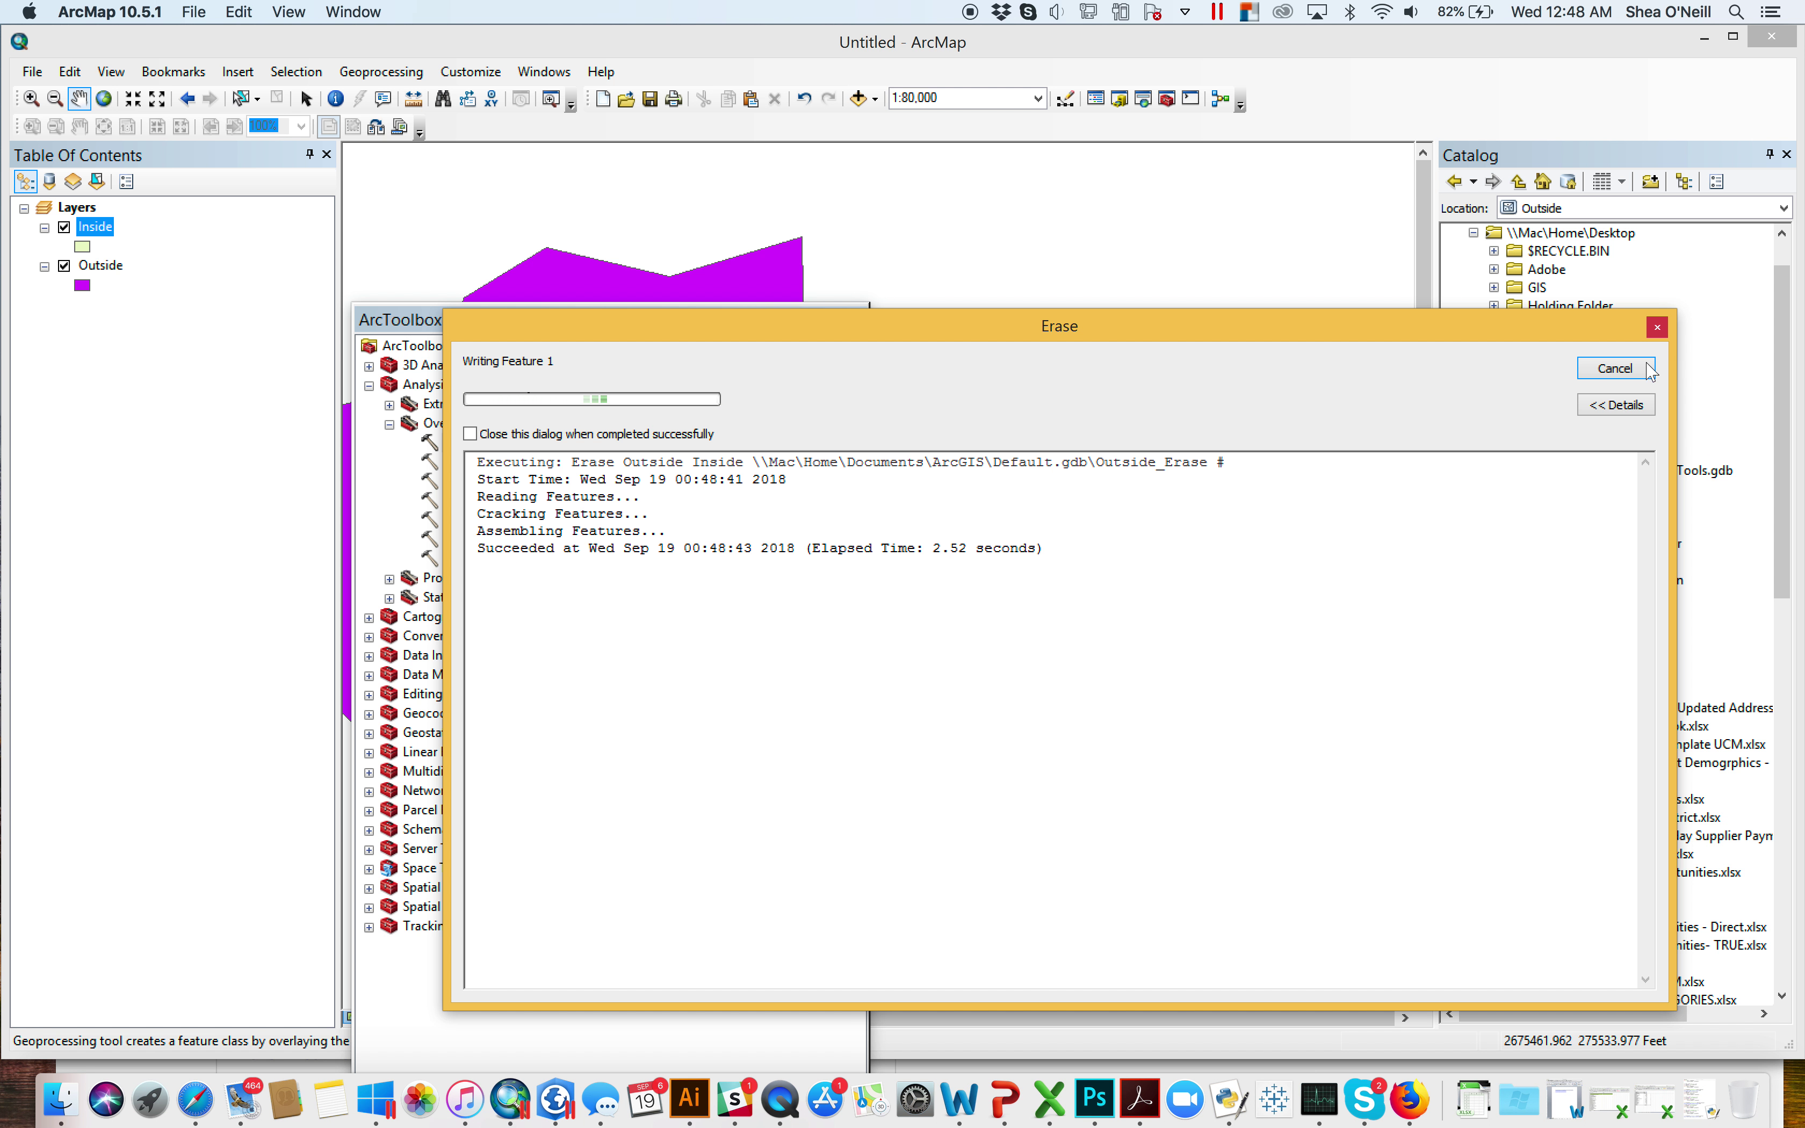
{"action": "left_click", "coordinate": [1615, 368]}
{"action": "left_click", "coordinate": [857, 319]}
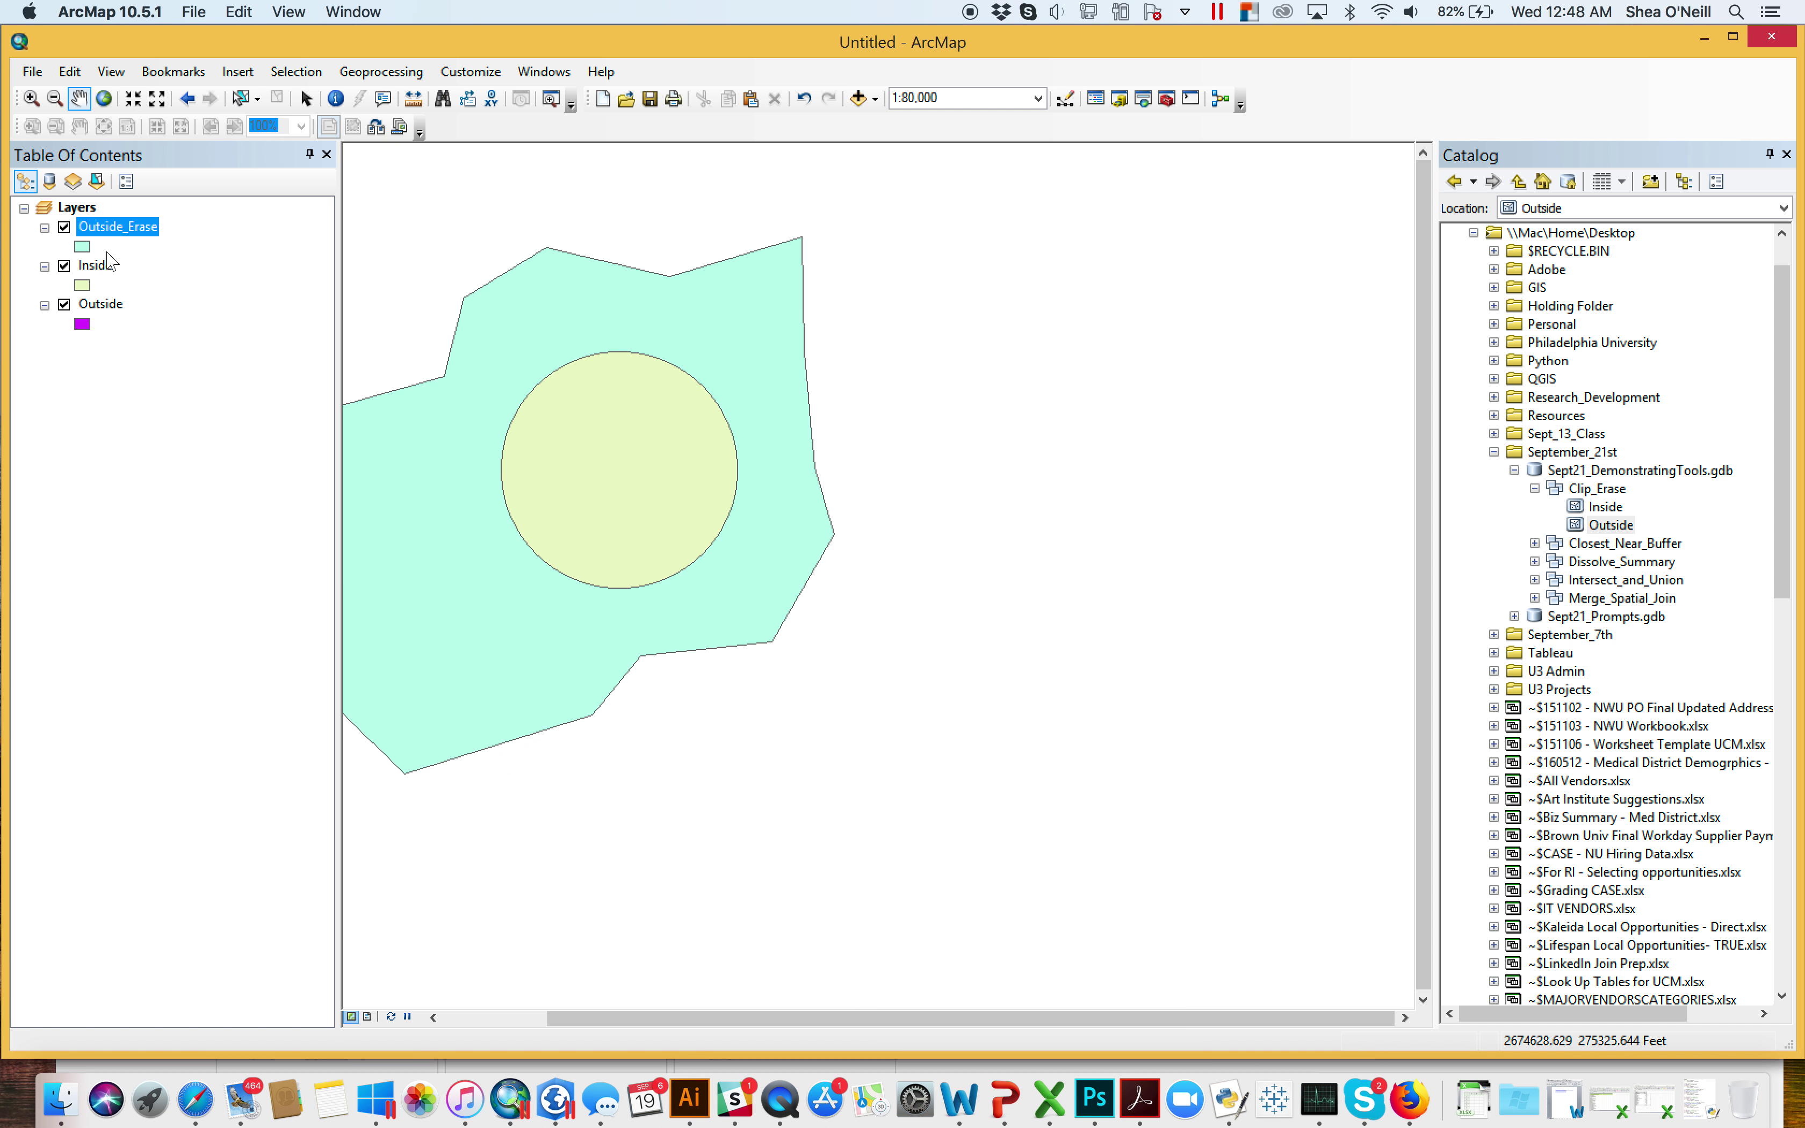
Hide the Inside and Outside layers to expose the whole Outside_Erase polygon with its circular hole
{"action": "left_click", "coordinate": [64, 266]}
{"action": "left_click", "coordinate": [64, 305]}
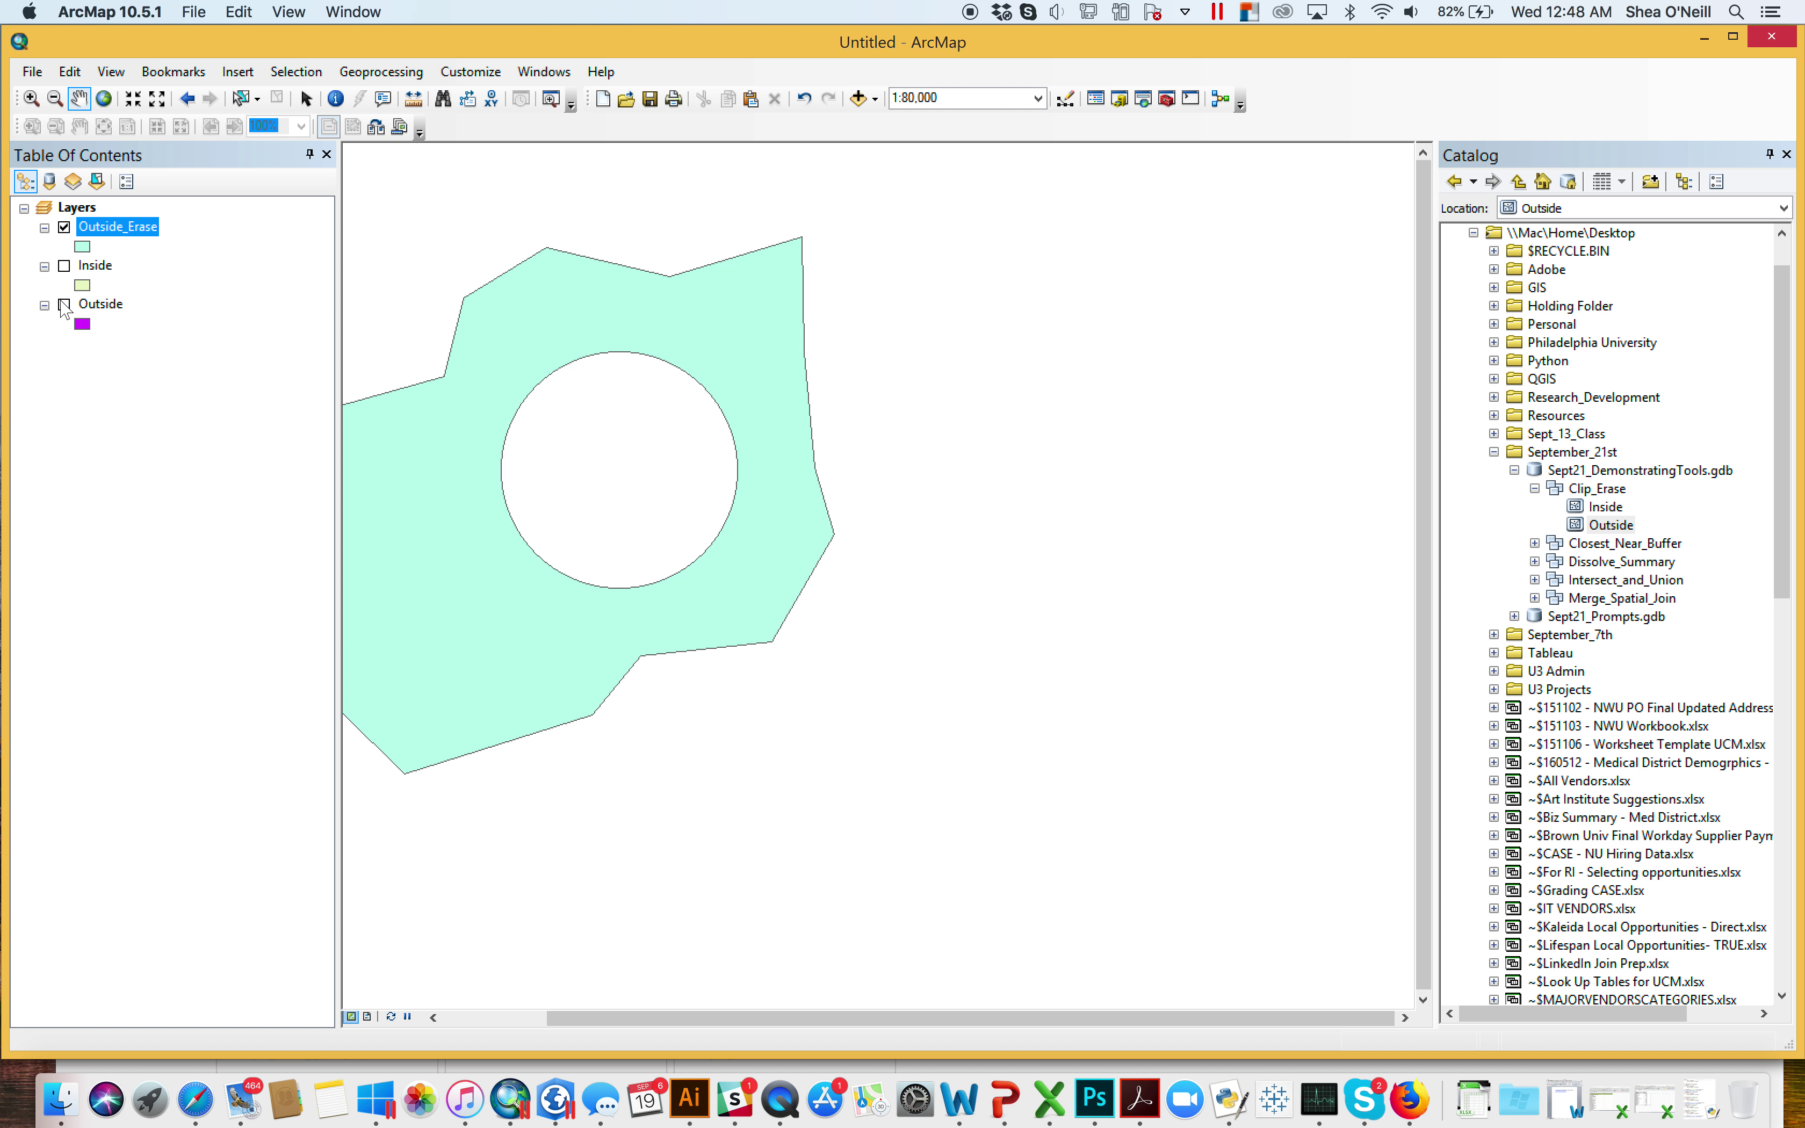
{"action": "left_click_drag", "start_coordinate": [793, 565], "coordinate": [963, 573]}
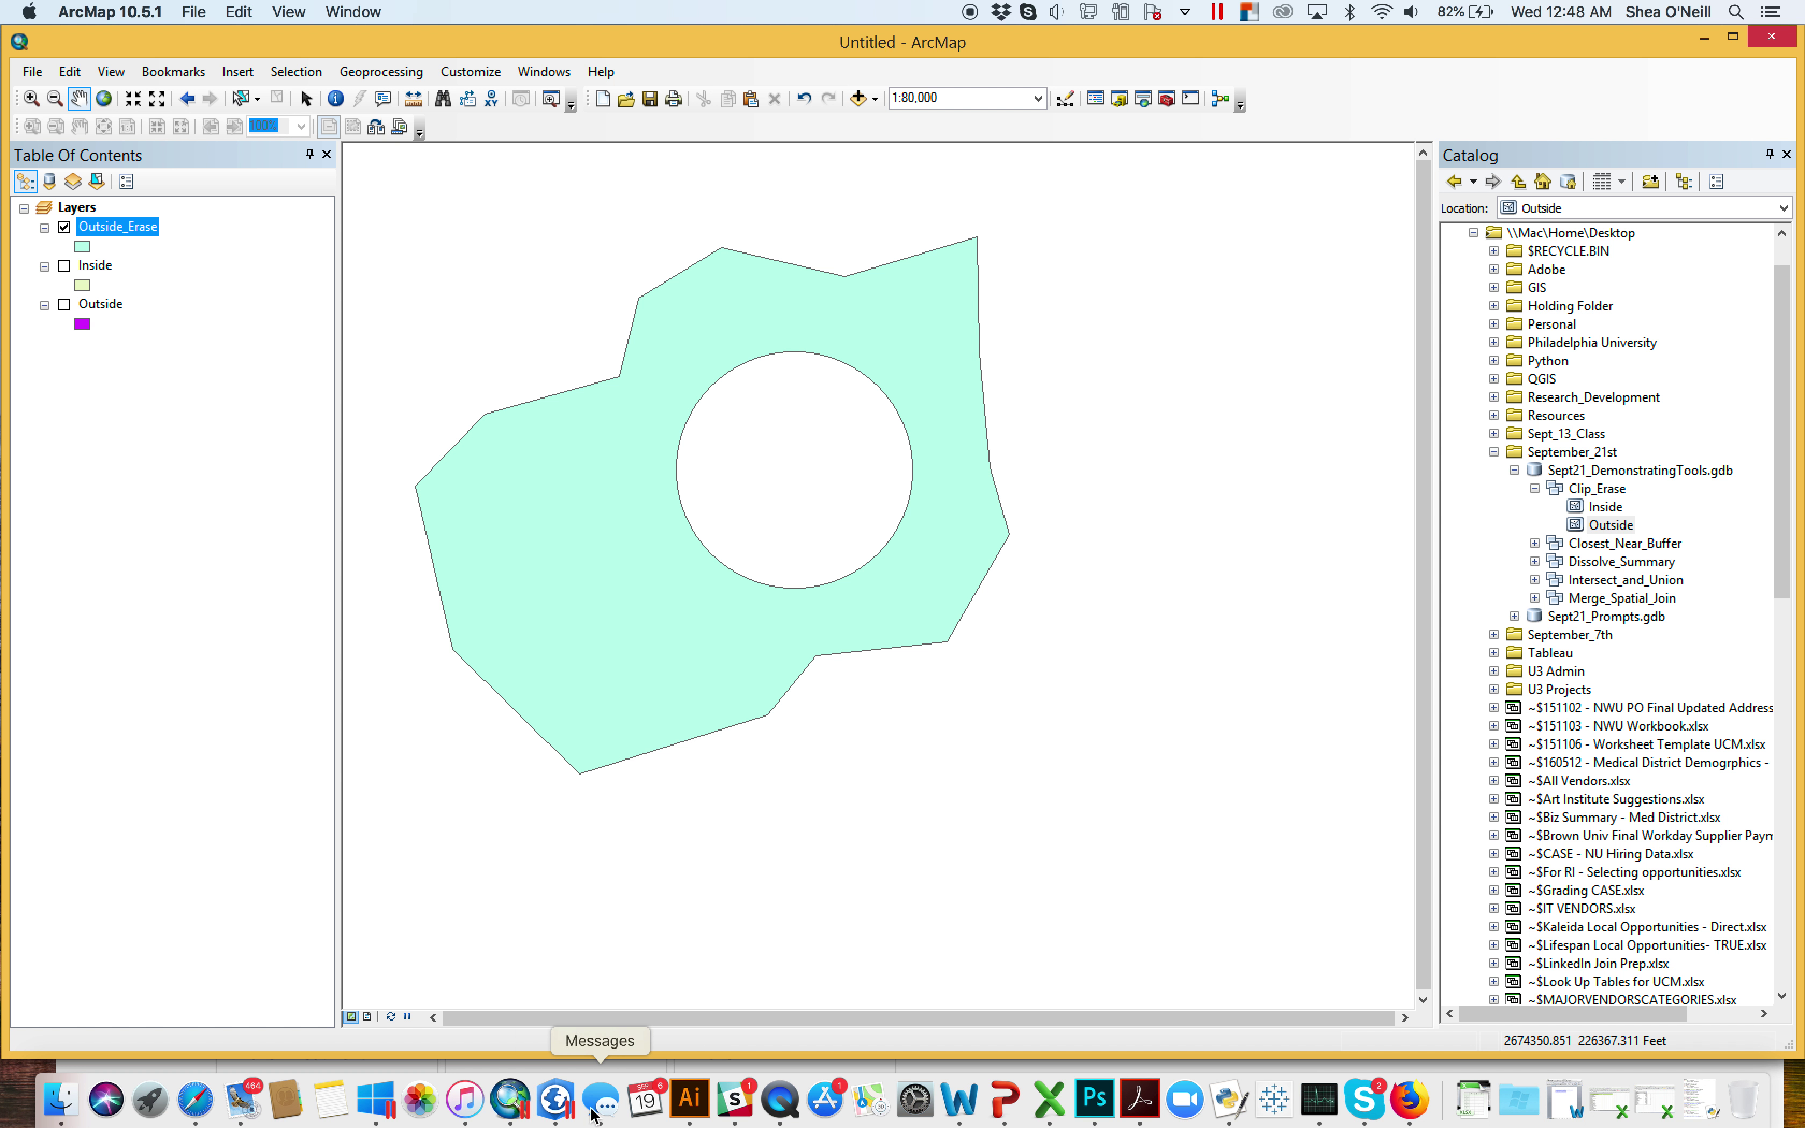
Switch back to ArcGIS Pro and view the Erase_Example polygon for comparison with the ArcMap result
{"action": "left_click", "coordinate": [550, 1109]}
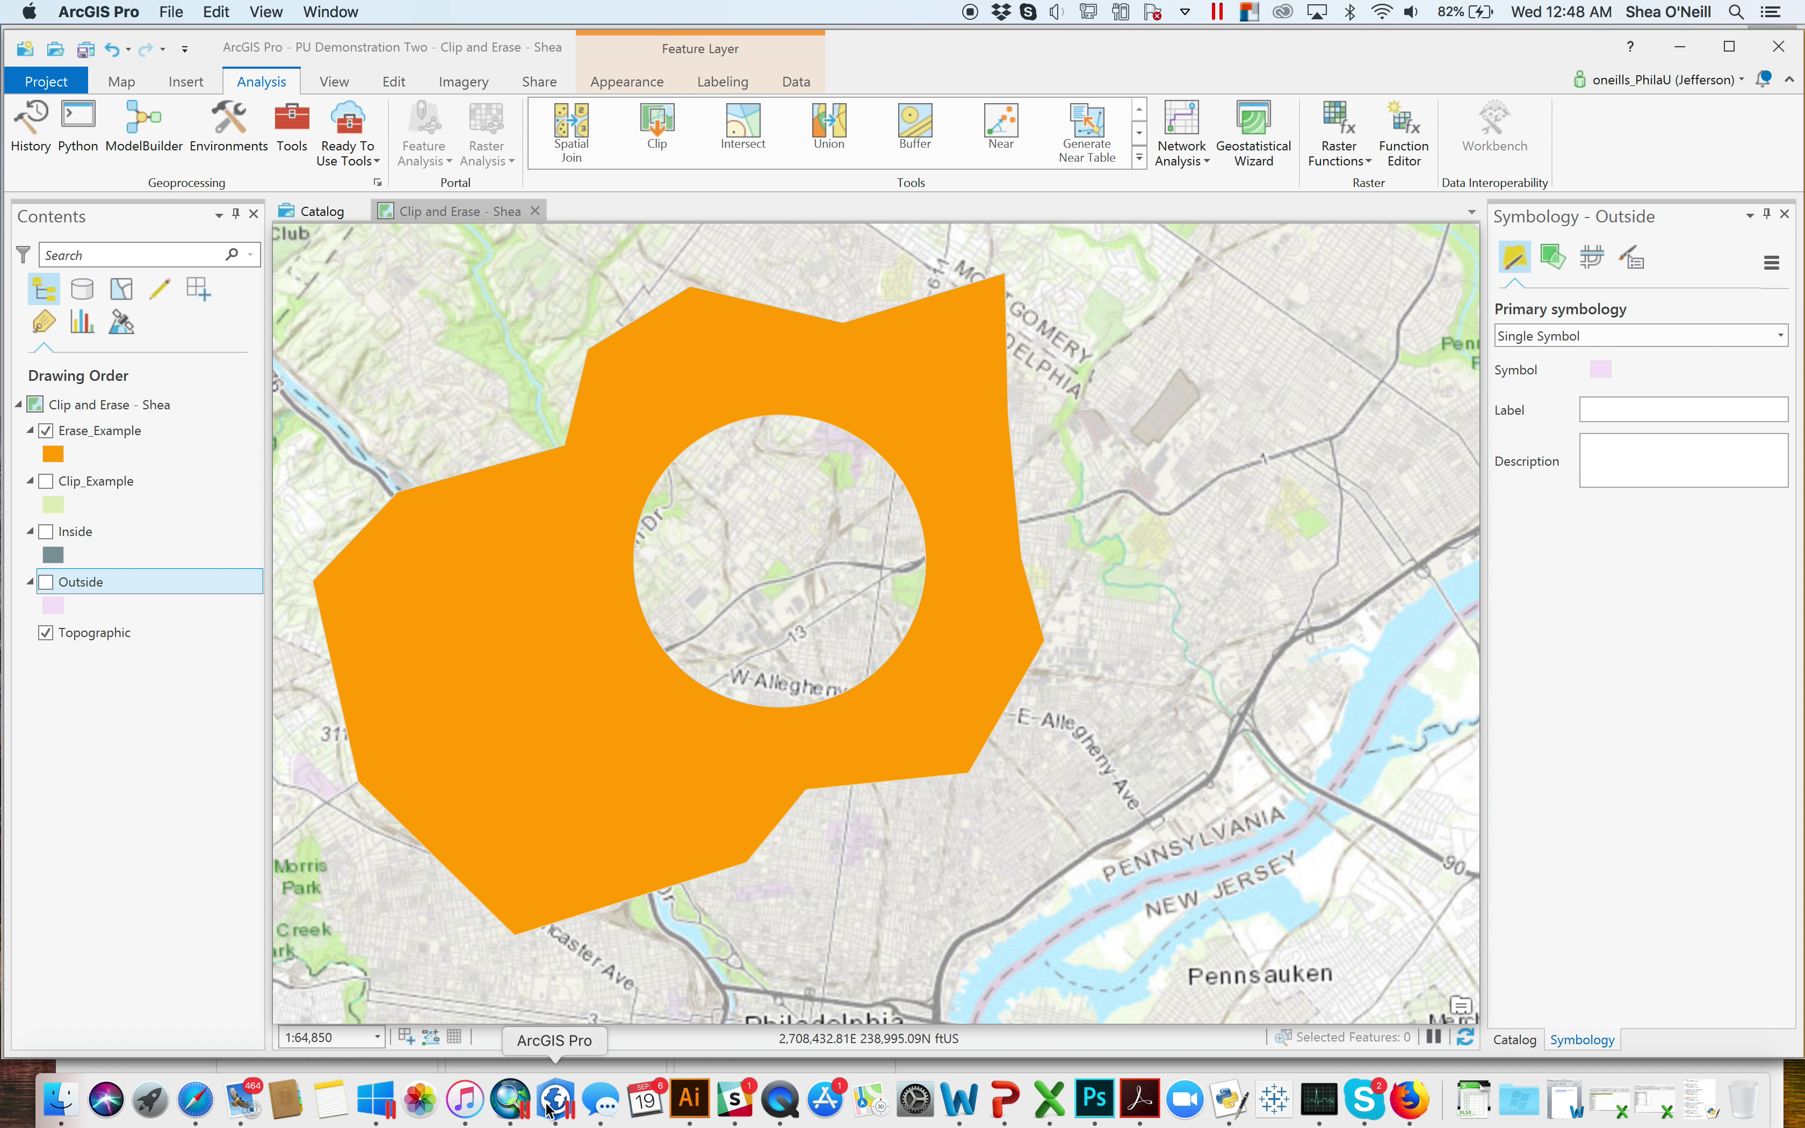
{"action": "left_click_drag", "start_coordinate": [1044, 527], "coordinate": [1123, 558]}
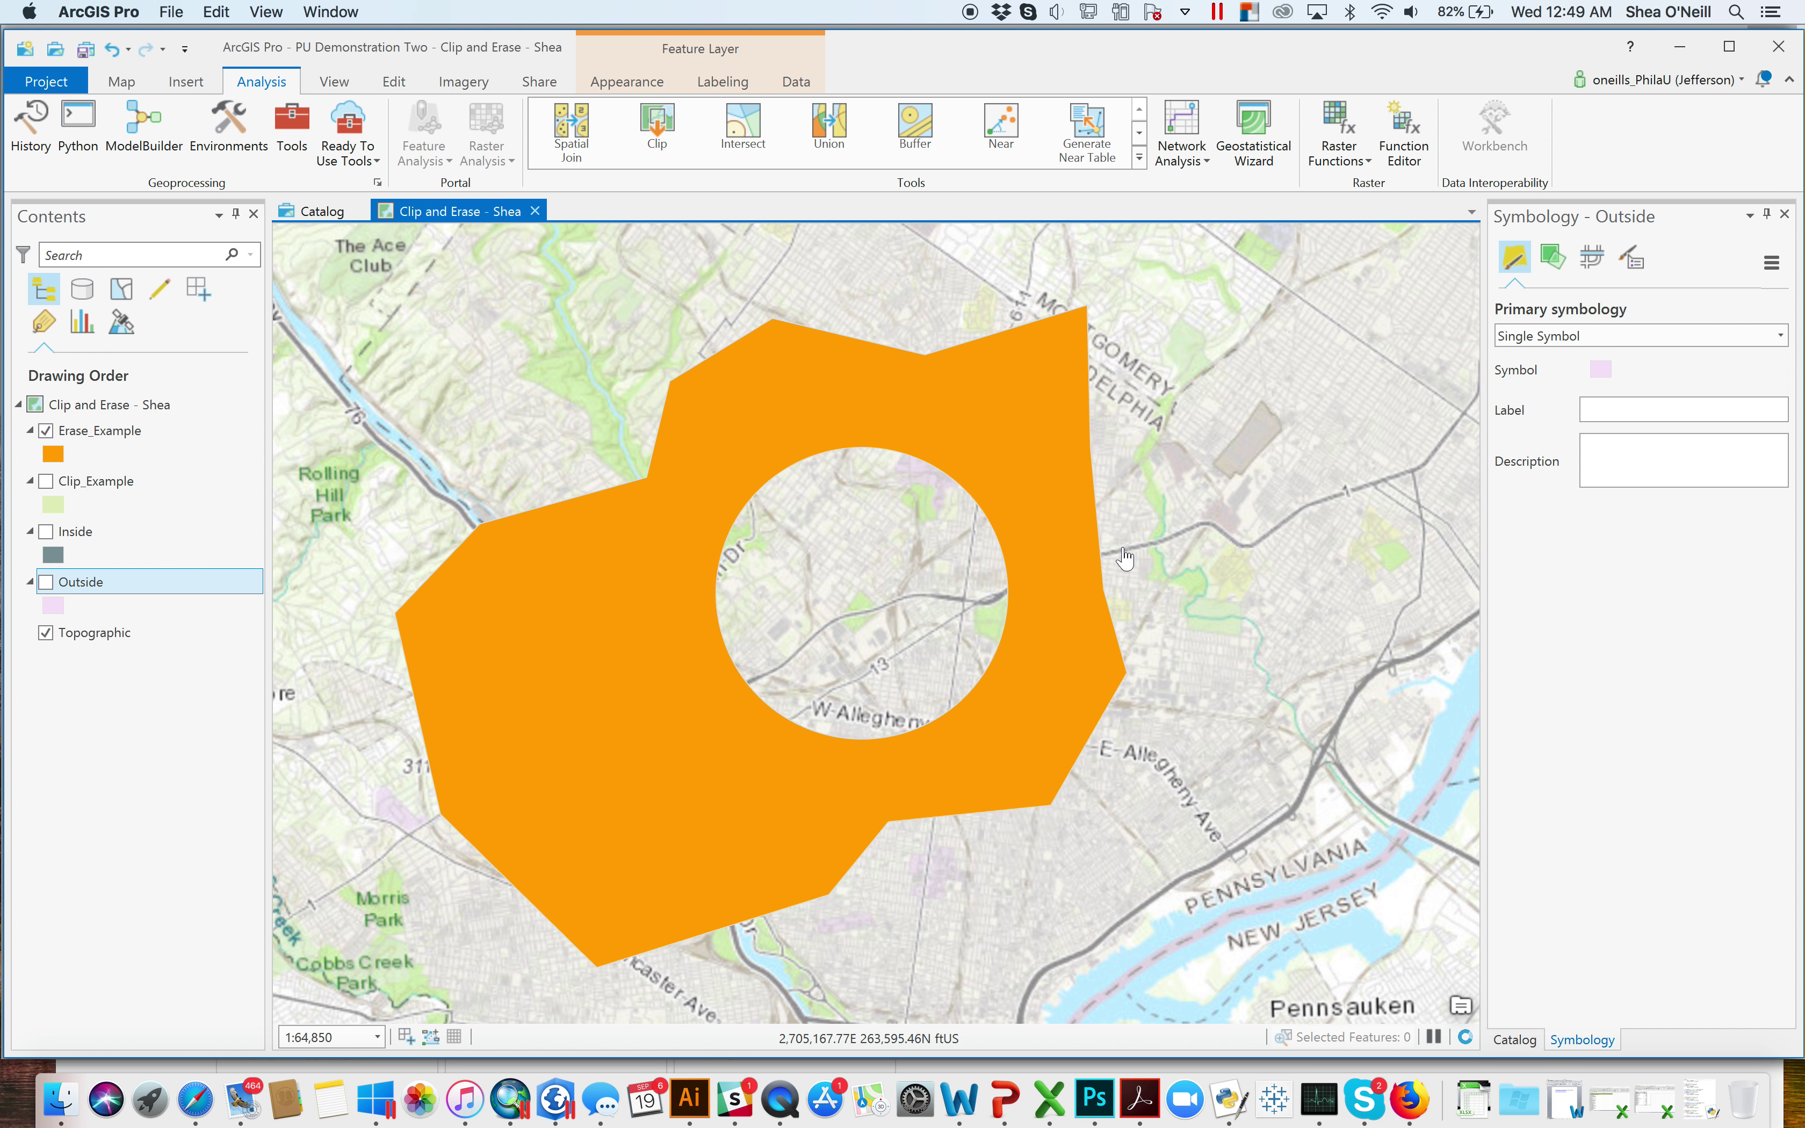